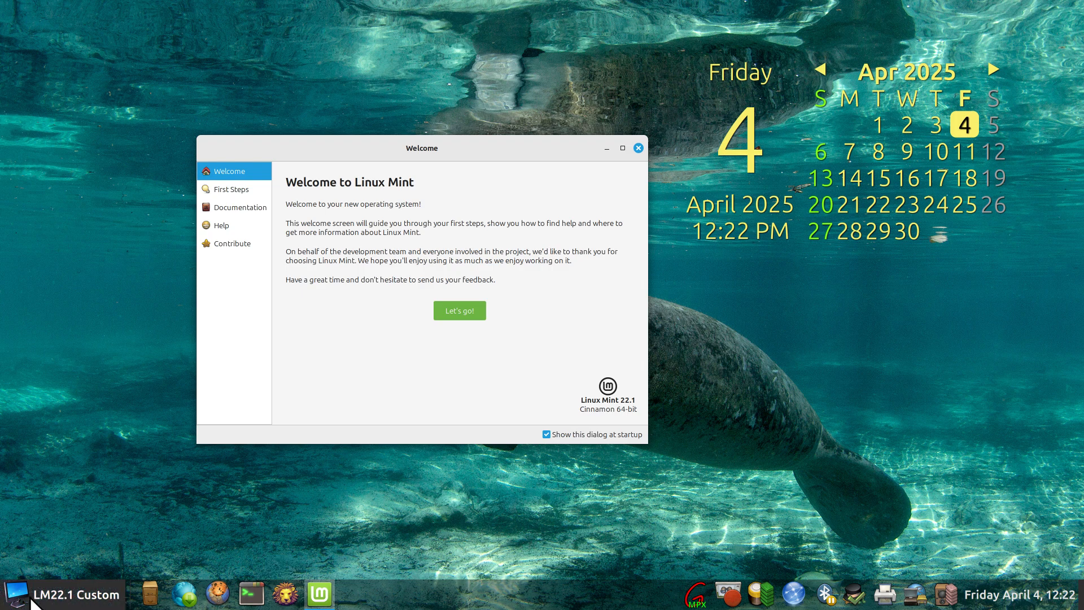
pyautogui.click(15, 601)
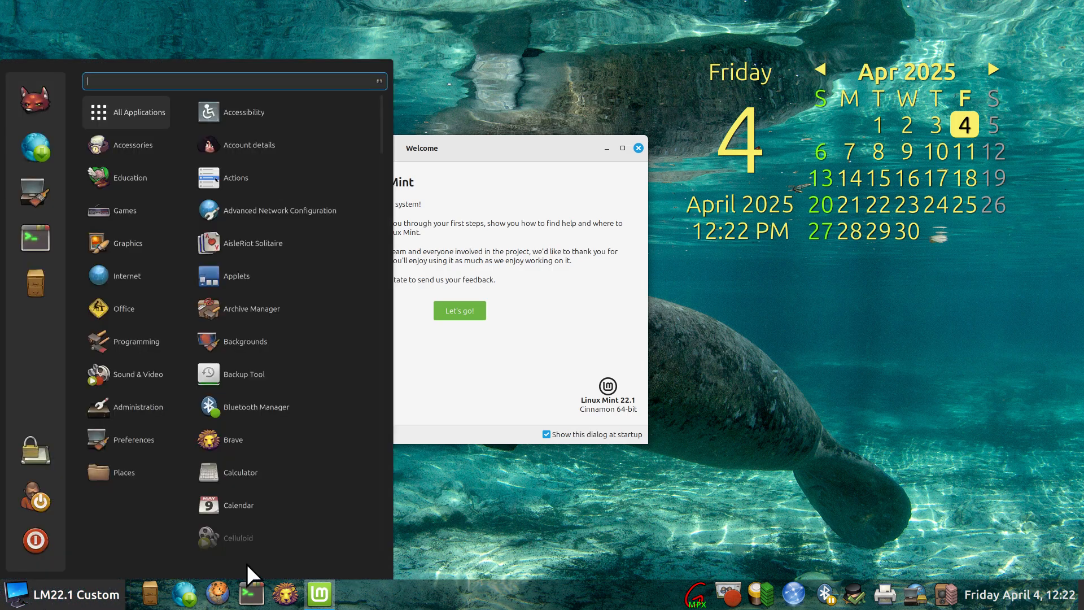
pyautogui.click(618, 497)
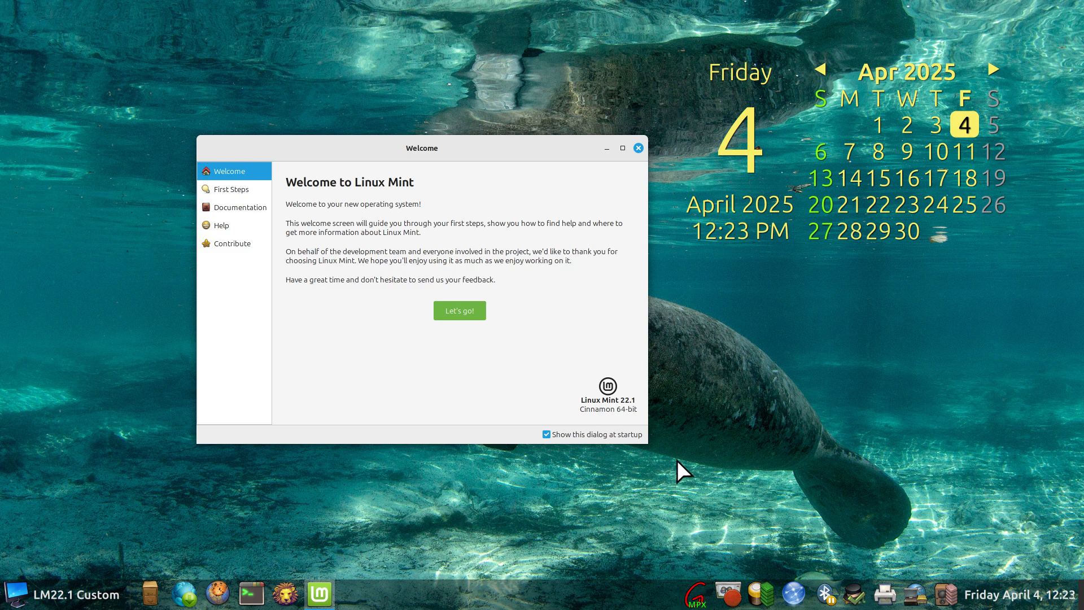
# Draw red circles around the Linux Mint version, panel launchers, menu button and Software Manager shortcut, and clear the marks
pyautogui.press('F9')
pyautogui.moveTo(658, 360)
pyautogui.mouseDown()
pyautogui.moveTo(569, 366)
pyautogui.moveTo(633, 449)
pyautogui.moveTo(650, 351)
pyautogui.mouseUp()
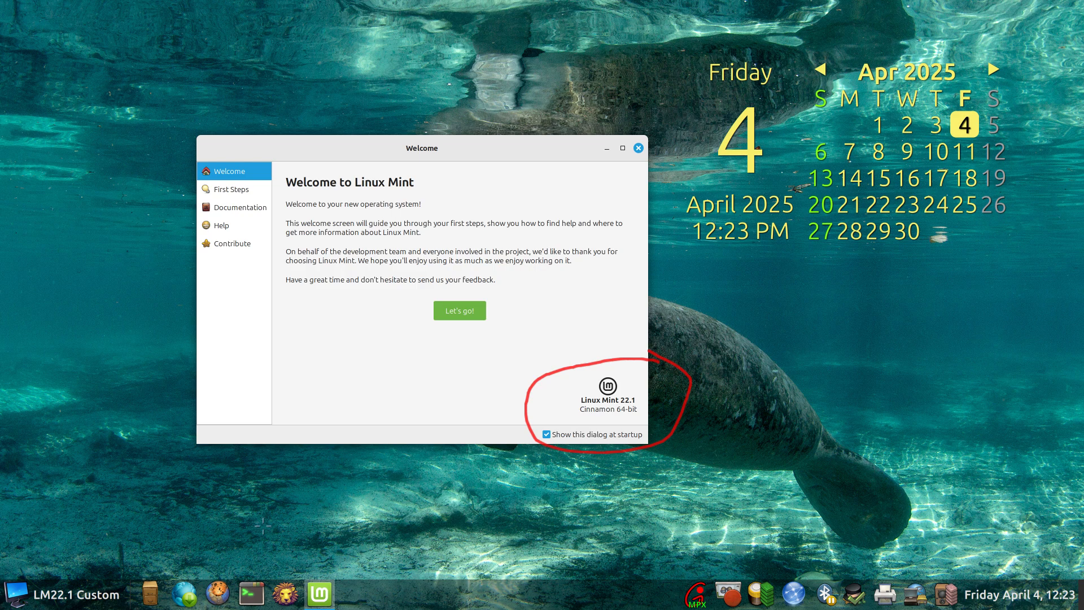
pyautogui.moveTo(311, 552)
pyautogui.mouseDown()
pyautogui.moveTo(209, 541)
pyautogui.moveTo(119, 587)
pyautogui.moveTo(258, 603)
pyautogui.moveTo(278, 546)
pyautogui.mouseUp()
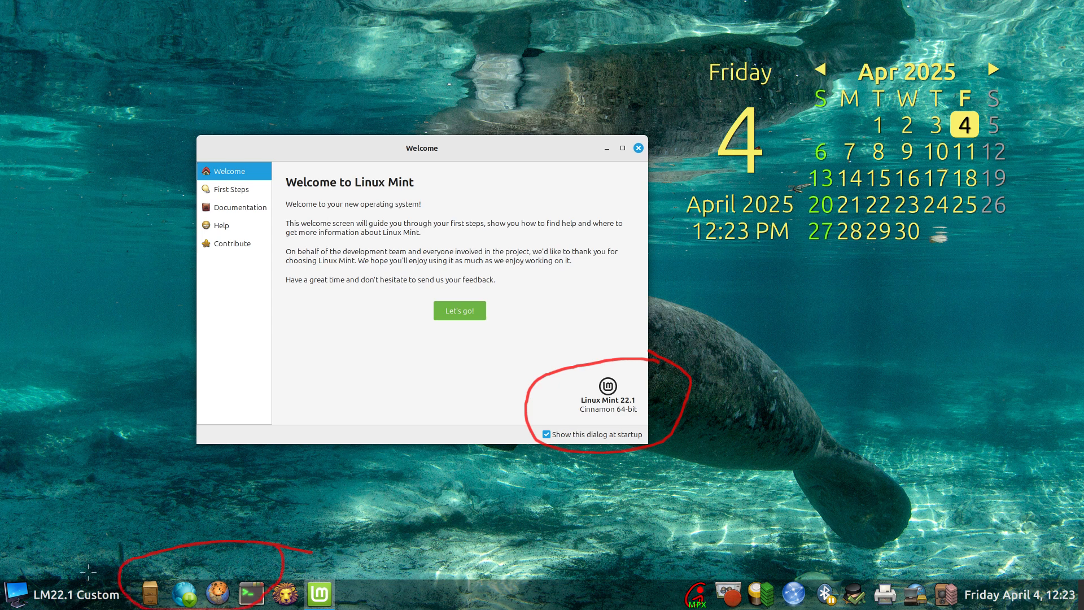
pyautogui.moveTo(22, 564)
pyautogui.mouseDown()
pyautogui.moveTo(5, 582)
pyautogui.moveTo(45, 581)
pyautogui.moveTo(27, 563)
pyautogui.mouseUp()
pyautogui.press('super')
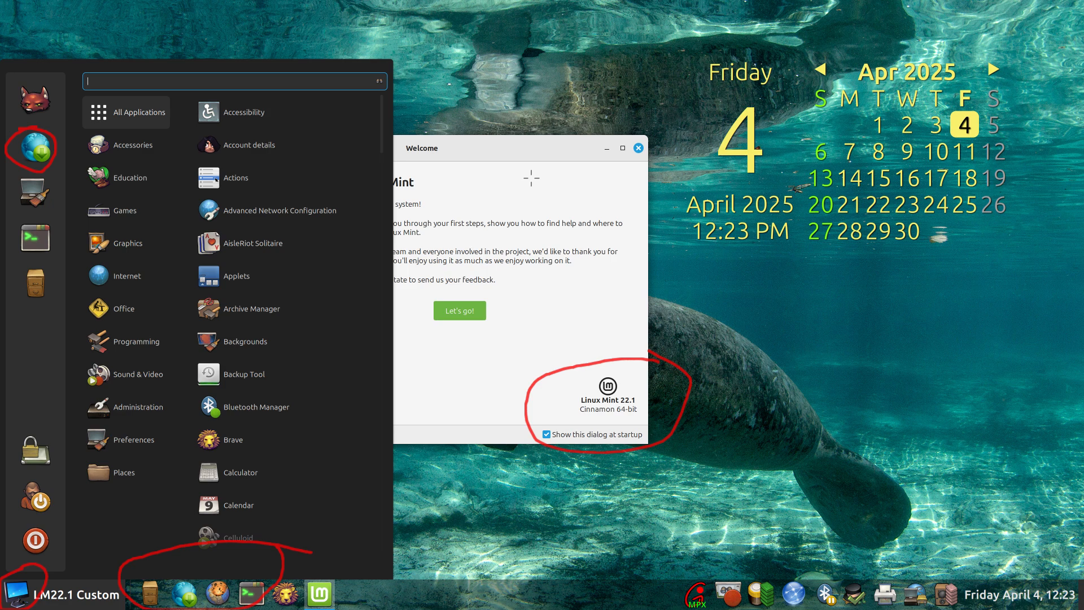
pyautogui.hotkey('shift', 'F9')
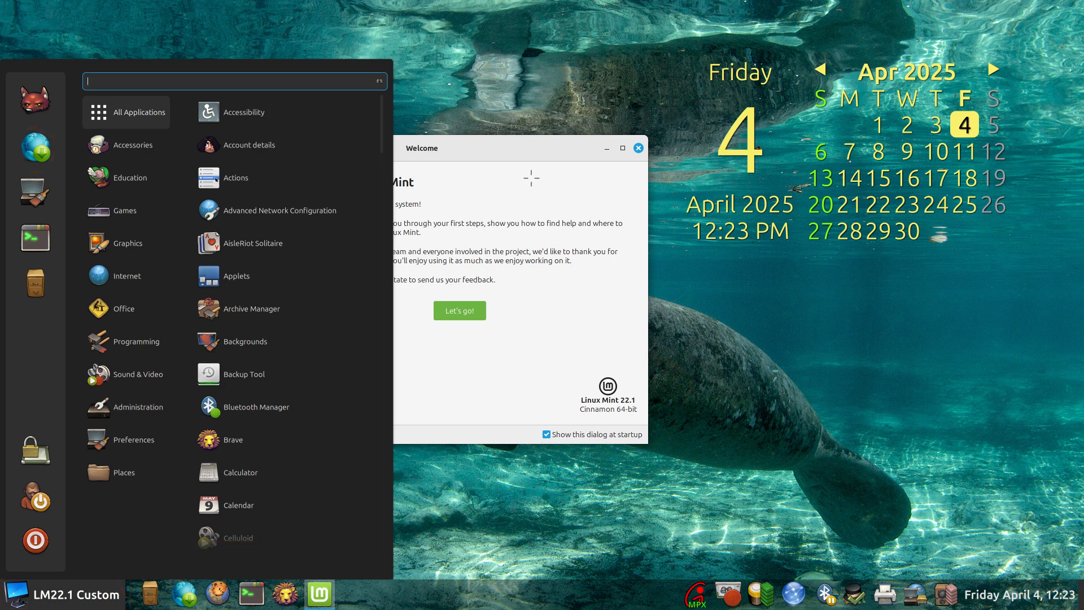
pyautogui.click(532, 178)
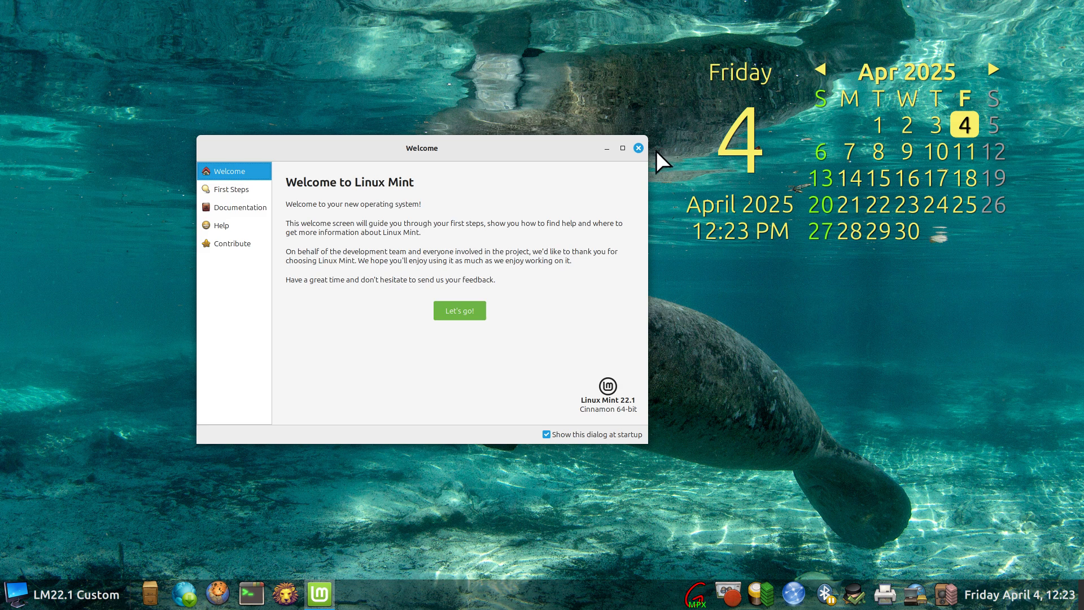
# Close the Welcome window and open Software Manager, placing its window clear of the desktop date display
pyautogui.click(638, 148)
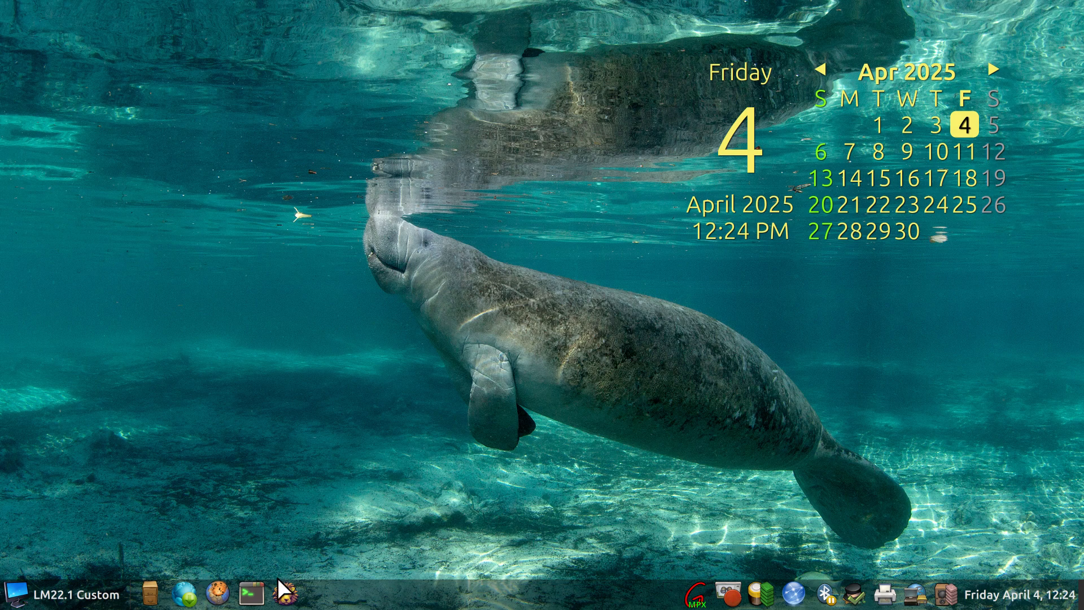
pyautogui.click(183, 600)
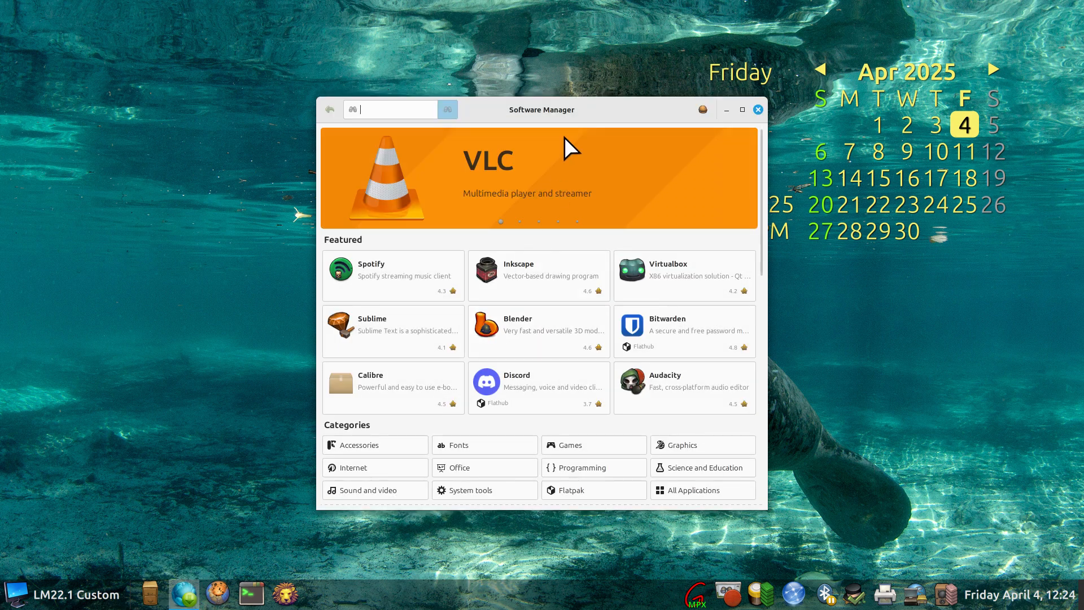
pyautogui.moveTo(600, 104); pyautogui.dragTo(494, 108)
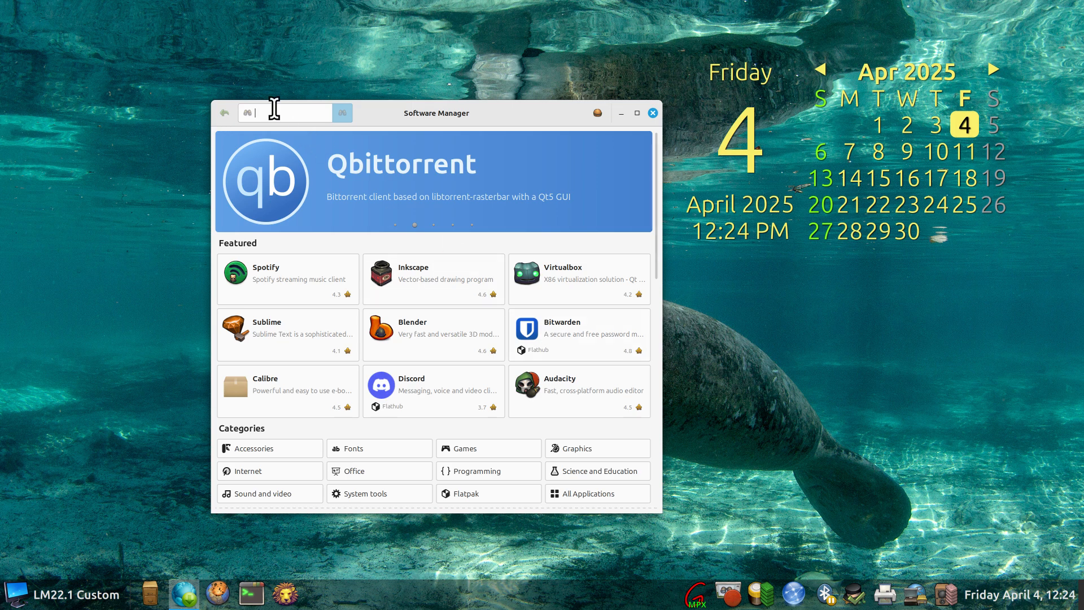
# Search Software Manager for "gimp" and open the details page of the Gimp system package
pyautogui.write('g')
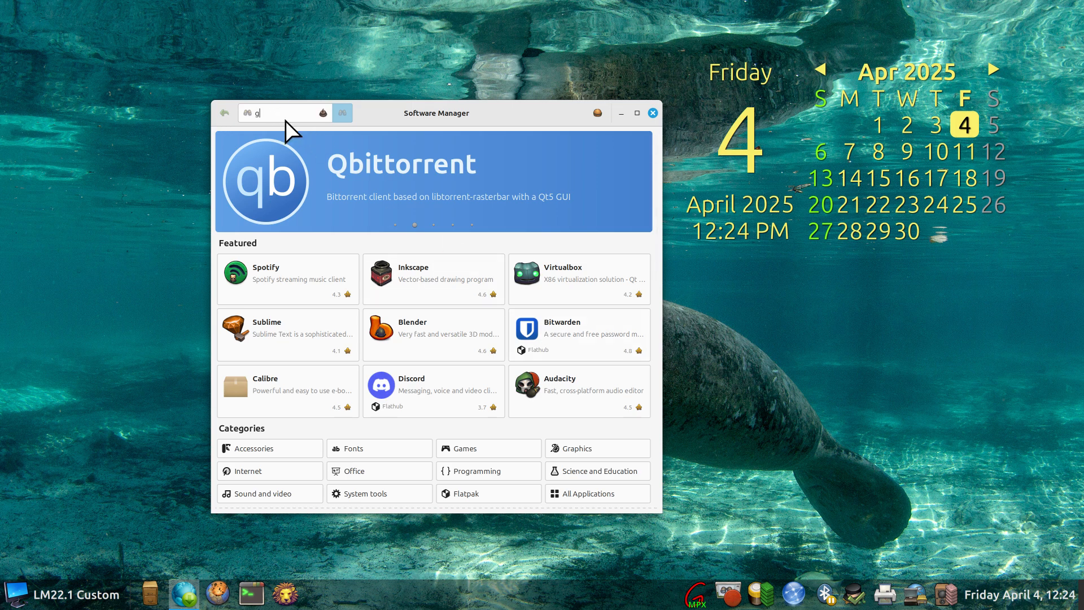
pyautogui.write('imp')
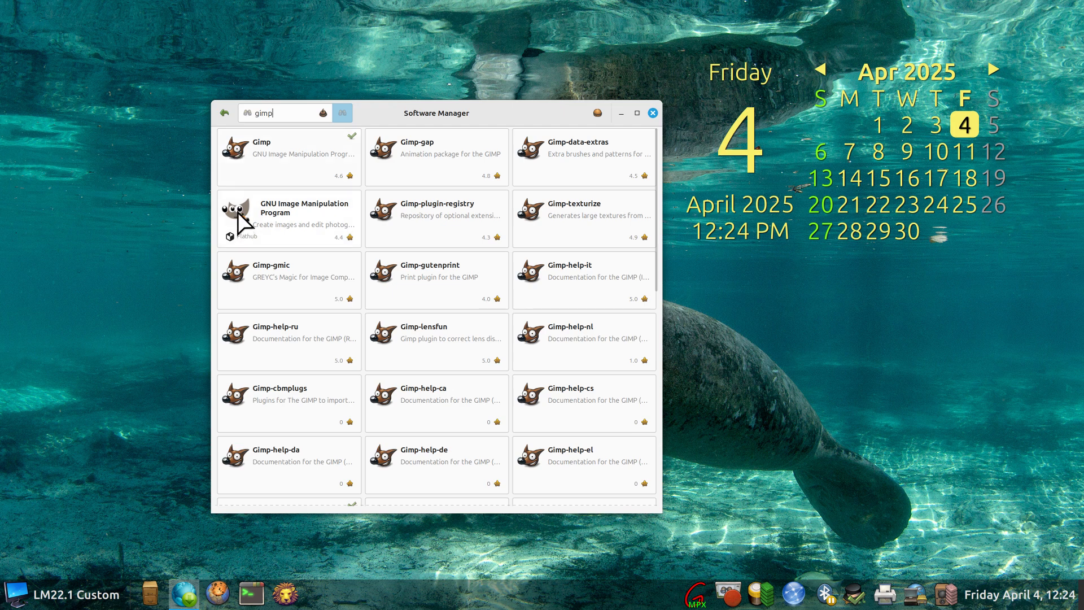
pyautogui.click(266, 144)
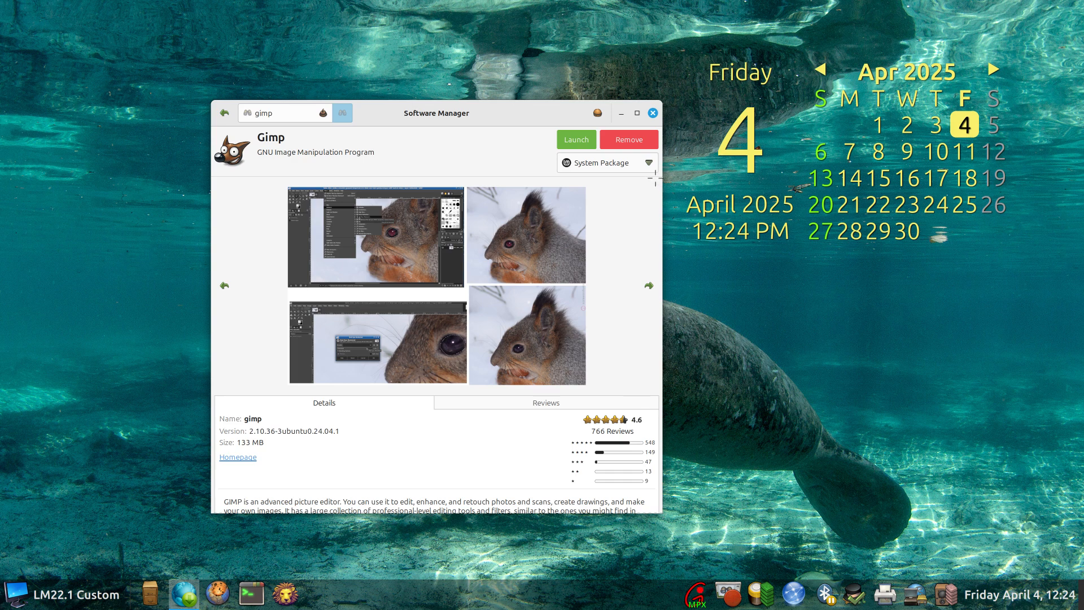
# Circle the System Package label, size and version on the Gimp page, and remove the marks
pyautogui.moveTo(639, 153)
pyautogui.mouseDown()
pyautogui.moveTo(555, 157)
pyautogui.moveTo(608, 181)
pyautogui.moveTo(638, 154)
pyautogui.moveTo(564, 151)
pyautogui.moveTo(567, 178)
pyautogui.moveTo(572, 152)
pyautogui.mouseUp()
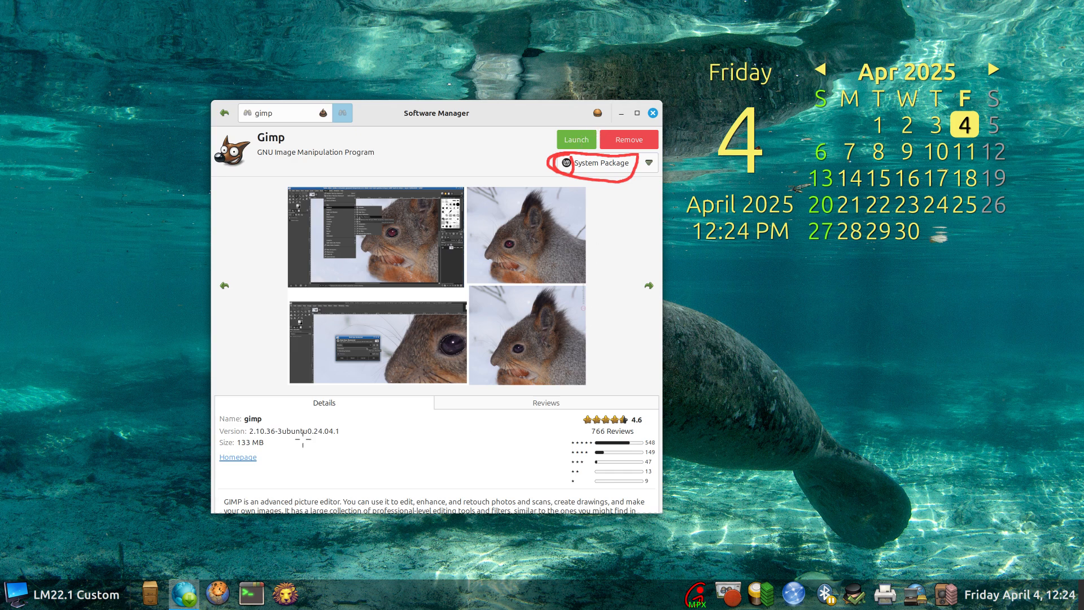
pyautogui.moveTo(278, 441)
pyautogui.mouseDown()
pyautogui.moveTo(213, 446)
pyautogui.moveTo(237, 451)
pyautogui.mouseUp()
pyautogui.press('F8')
pyautogui.moveTo(266, 434)
pyautogui.mouseDown()
pyautogui.moveTo(214, 439)
pyautogui.moveTo(234, 454)
pyautogui.moveTo(266, 433)
pyautogui.mouseUp()
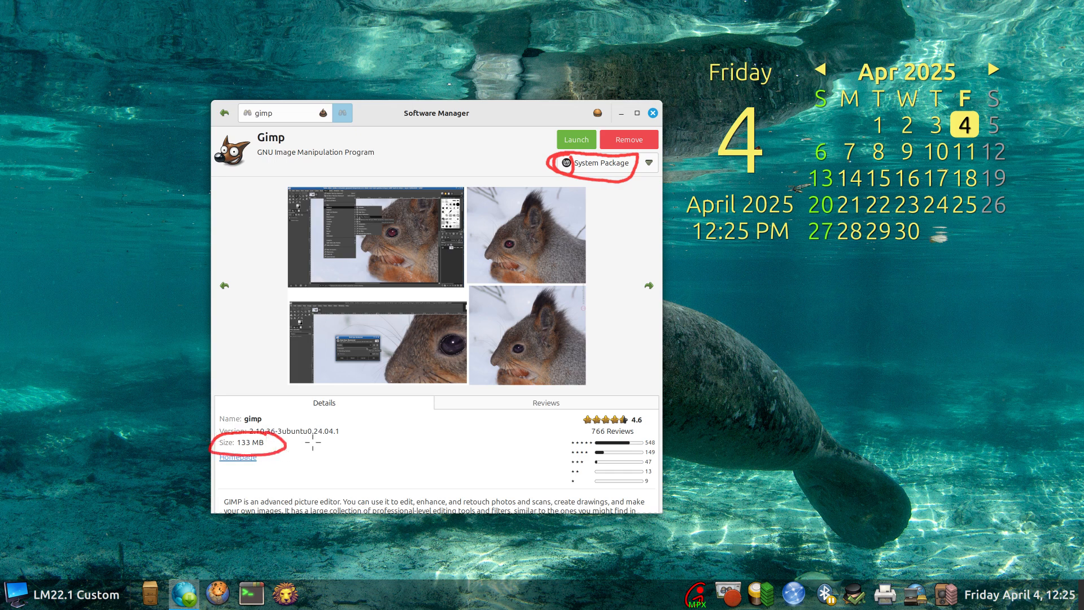
pyautogui.press('F8')
pyautogui.moveTo(350, 422)
pyautogui.mouseDown()
pyautogui.moveTo(241, 432)
pyautogui.moveTo(277, 443)
pyautogui.moveTo(343, 431)
pyautogui.mouseUp()
pyautogui.press('F8')
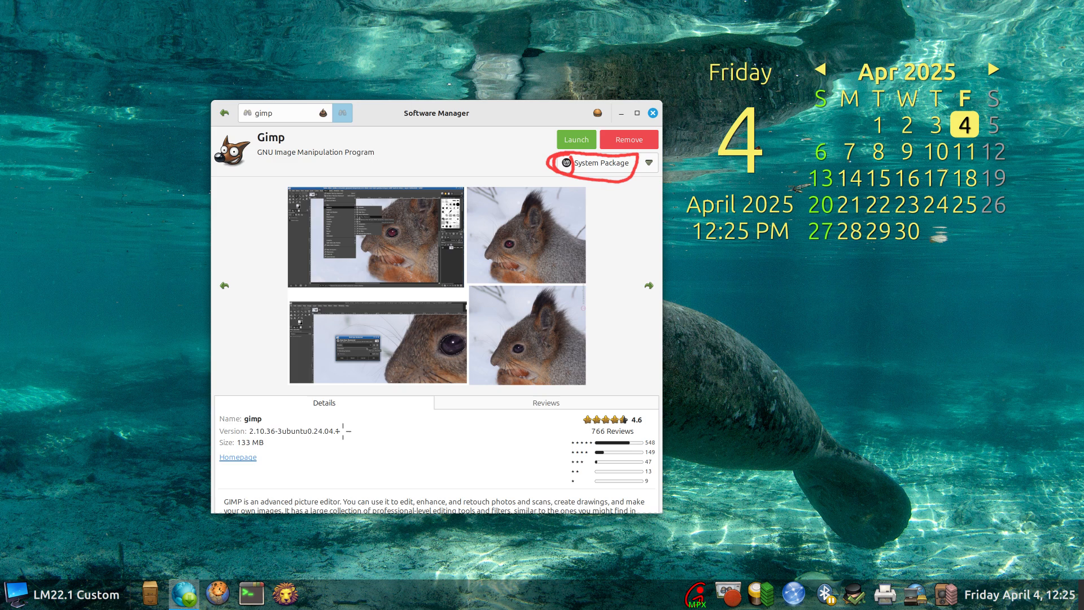
pyautogui.press('F8')
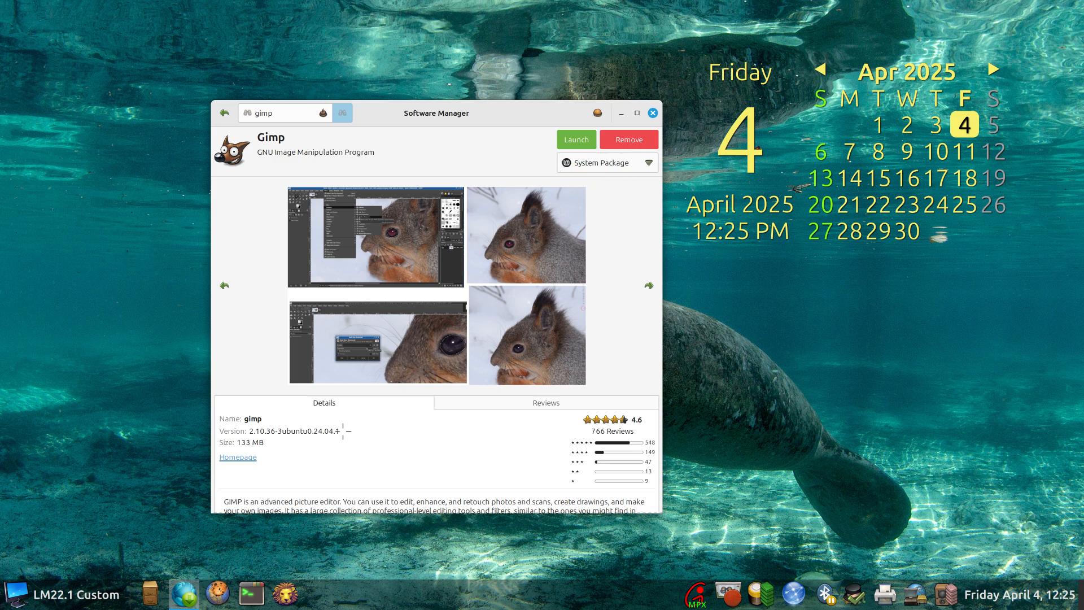
# Switch the Gimp page to Flatpak (Flathub) and temporarily circle its source, size and version for comparison
pyautogui.click(594, 163)
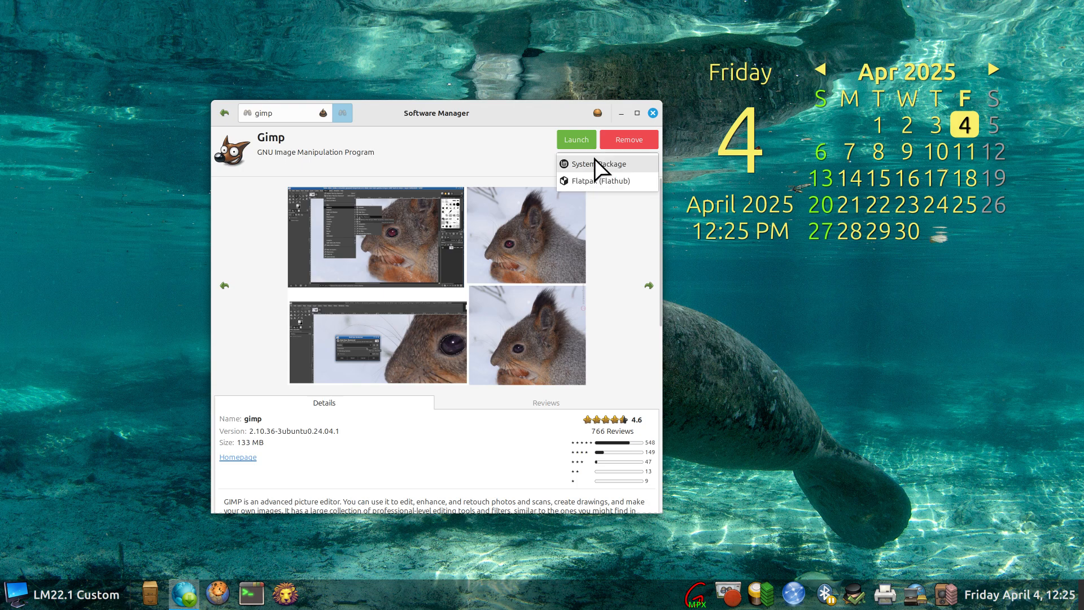
pyautogui.click(597, 181)
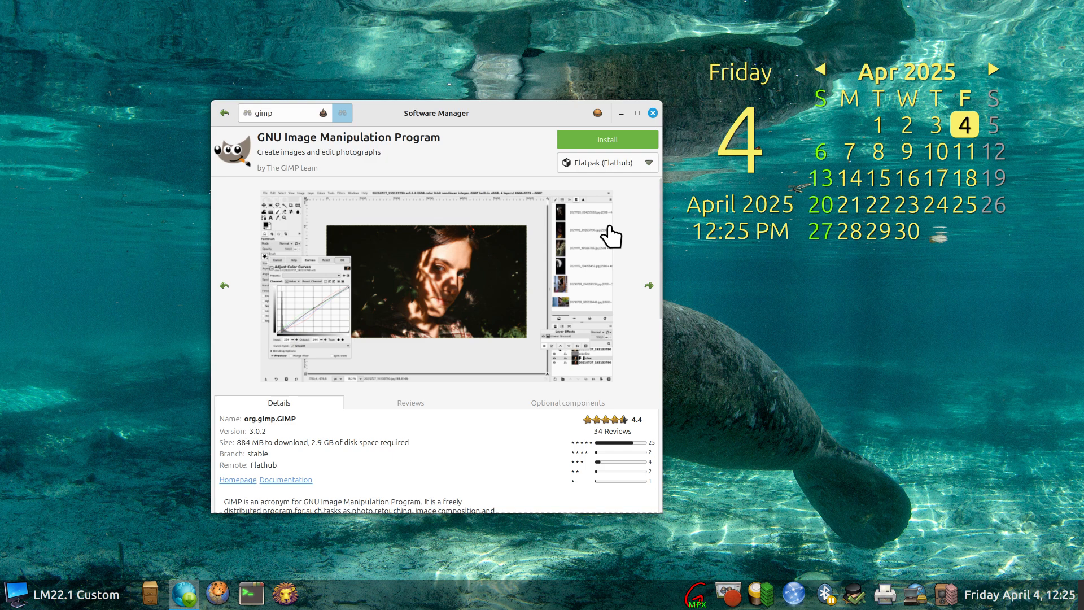
pyautogui.moveTo(661, 151)
pyautogui.mouseDown()
pyautogui.moveTo(542, 157)
pyautogui.moveTo(590, 177)
pyautogui.moveTo(663, 167)
pyautogui.mouseUp()
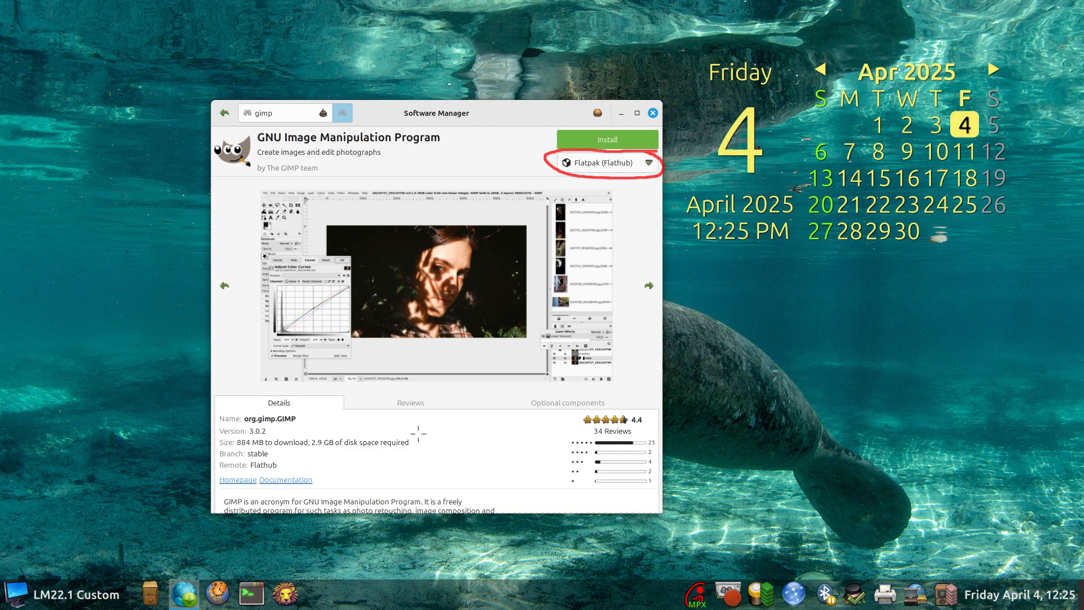
pyautogui.moveTo(419, 433)
pyautogui.mouseDown()
pyautogui.moveTo(245, 436)
pyautogui.moveTo(231, 449)
pyautogui.moveTo(372, 448)
pyautogui.moveTo(416, 444)
pyautogui.moveTo(421, 432)
pyautogui.mouseUp()
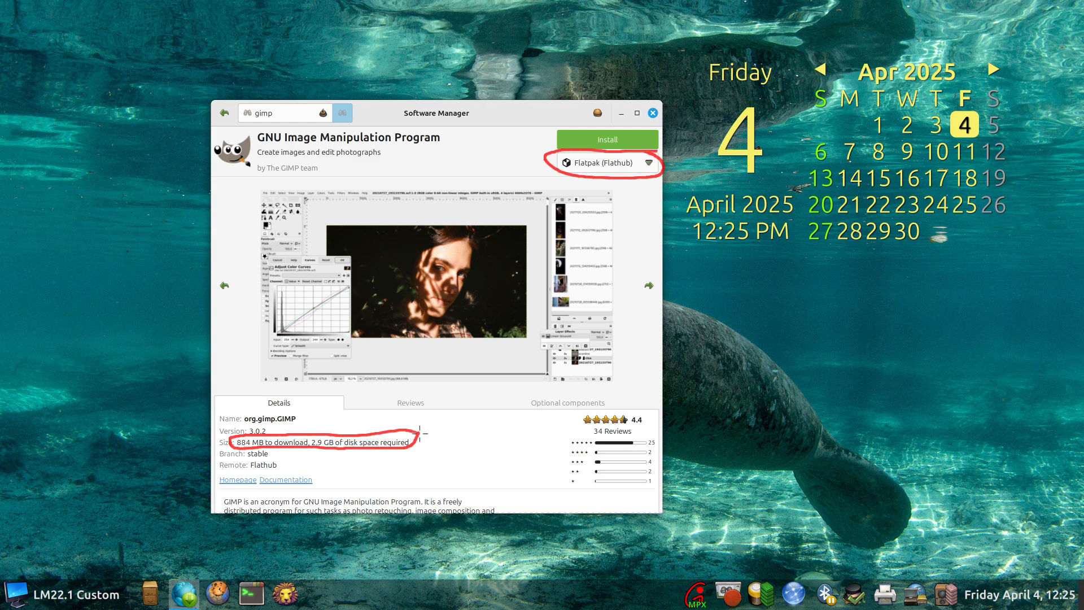
pyautogui.press('F8')
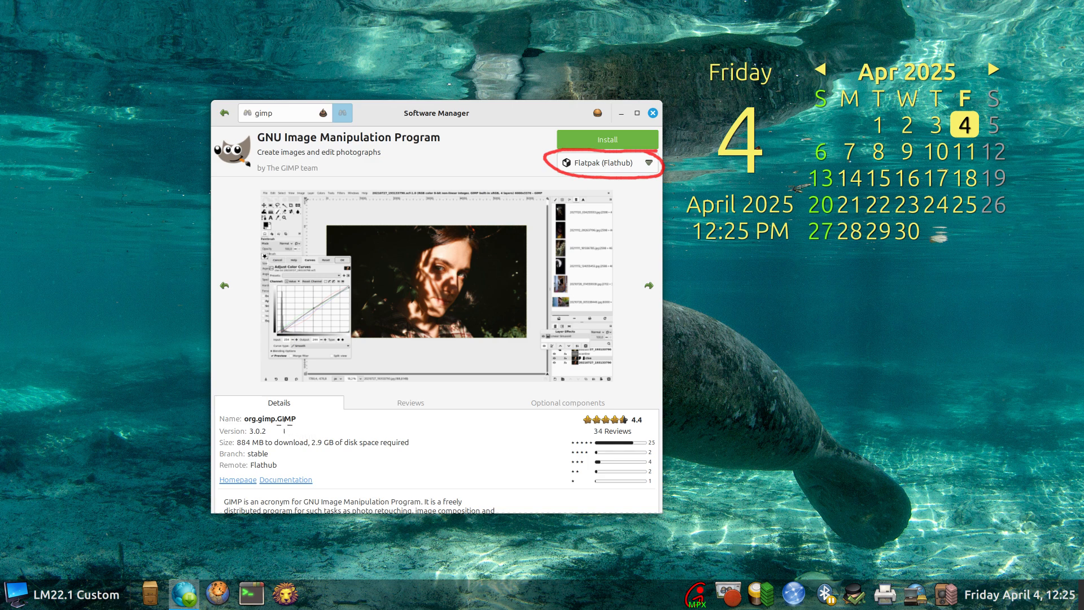
pyautogui.moveTo(284, 425)
pyautogui.mouseDown()
pyautogui.moveTo(237, 423)
pyautogui.moveTo(244, 439)
pyautogui.moveTo(287, 429)
pyautogui.mouseUp()
pyautogui.press('F8')
pyautogui.press('F8')
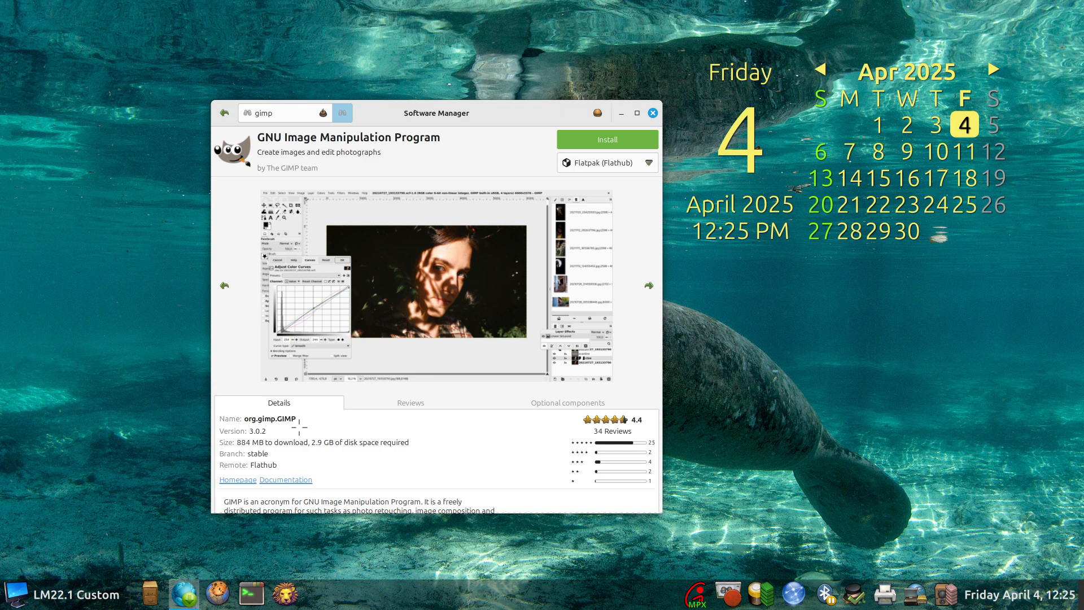
pyautogui.press('F9')
# Switch the Gimp page back to System Package and close Software Manager
pyautogui.click(631, 165)
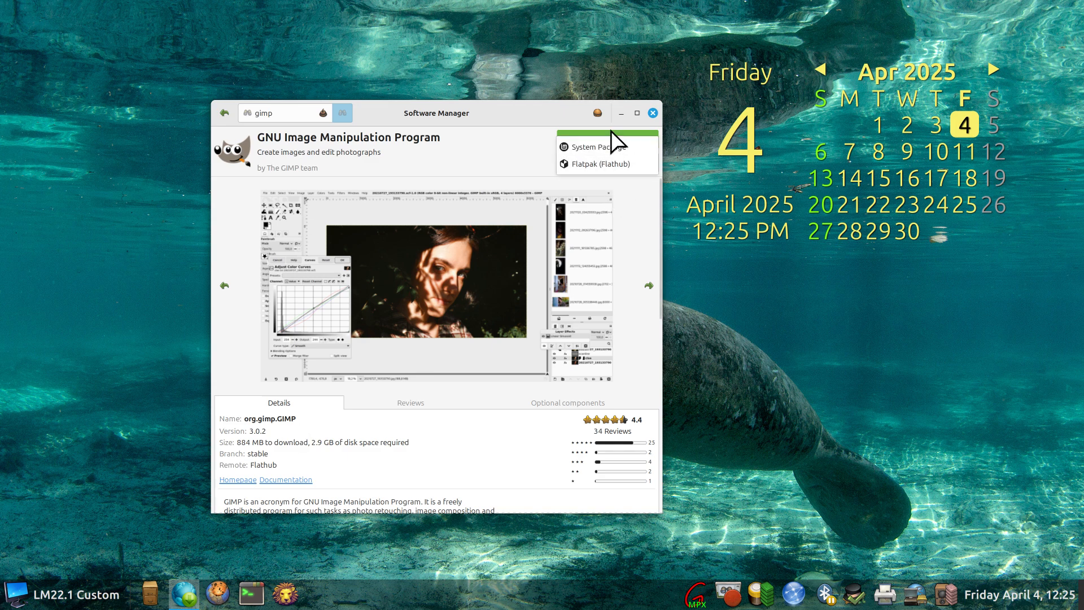
pyautogui.click(606, 147)
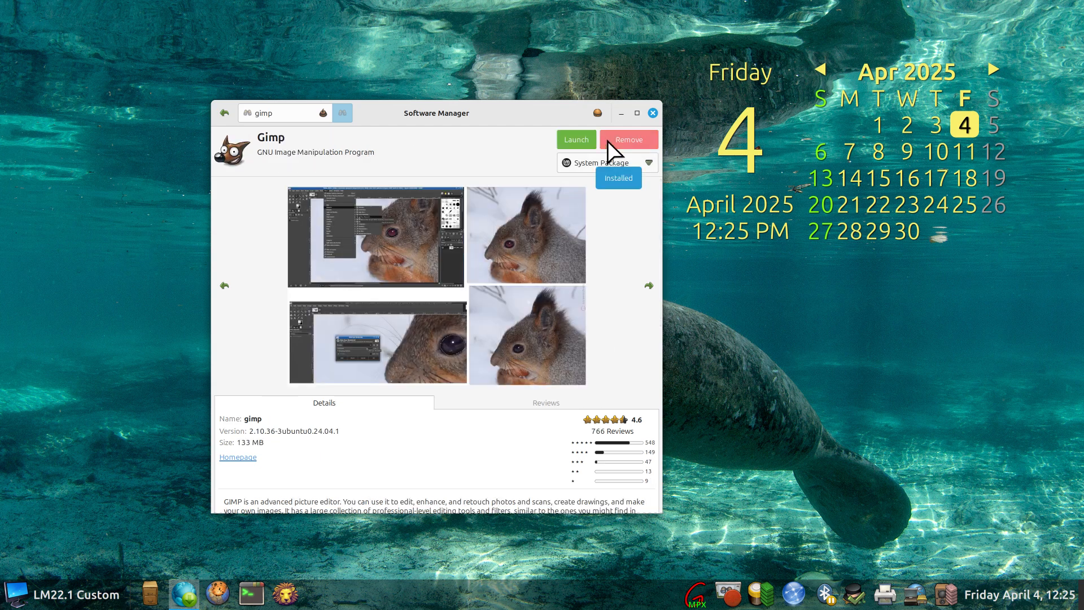
pyautogui.click(652, 113)
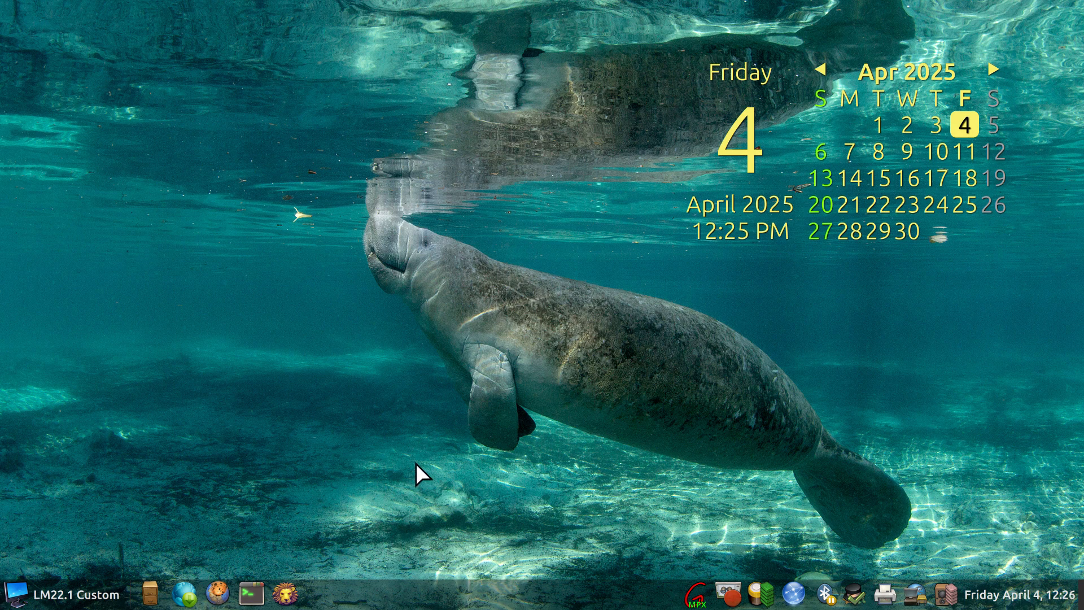
# Open the Home folder in the file manager, enlarge its folder icons, and move the window toward the screen's upper-left area
pyautogui.click(152, 594)
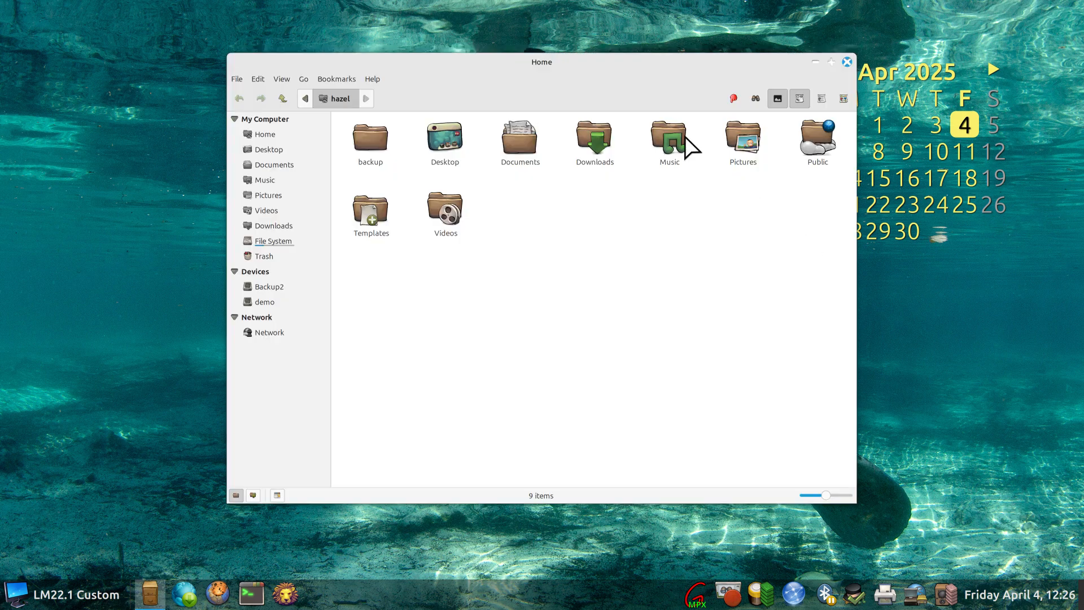
pyautogui.moveTo(615, 74); pyautogui.dragTo(508, 76)
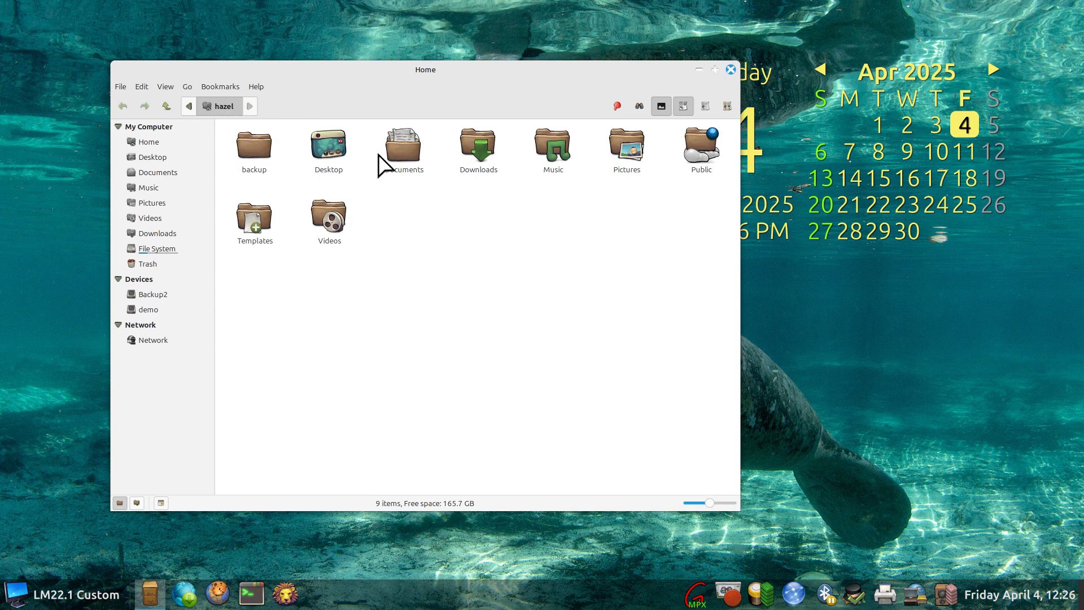
pyautogui.scroll(3, 523, 343)
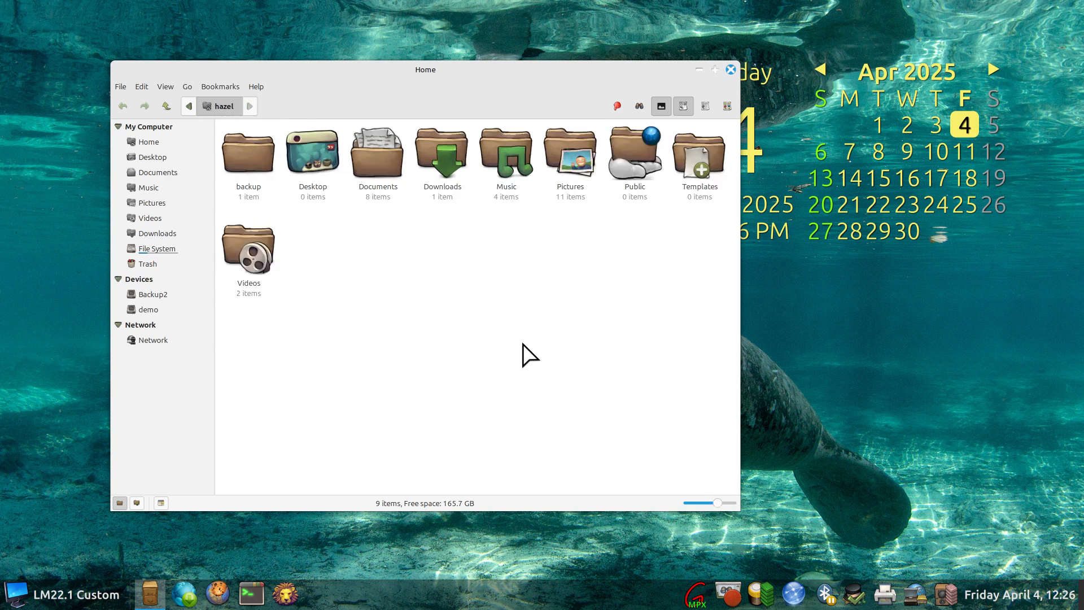
pyautogui.scroll(-3, 523, 335)
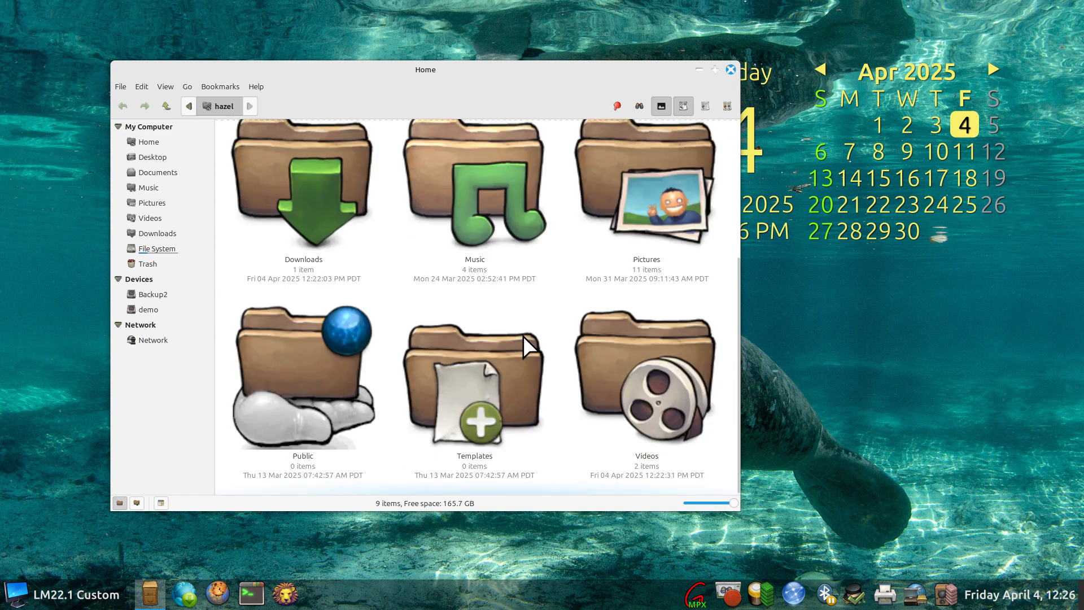
pyautogui.scroll(-5, 523, 336)
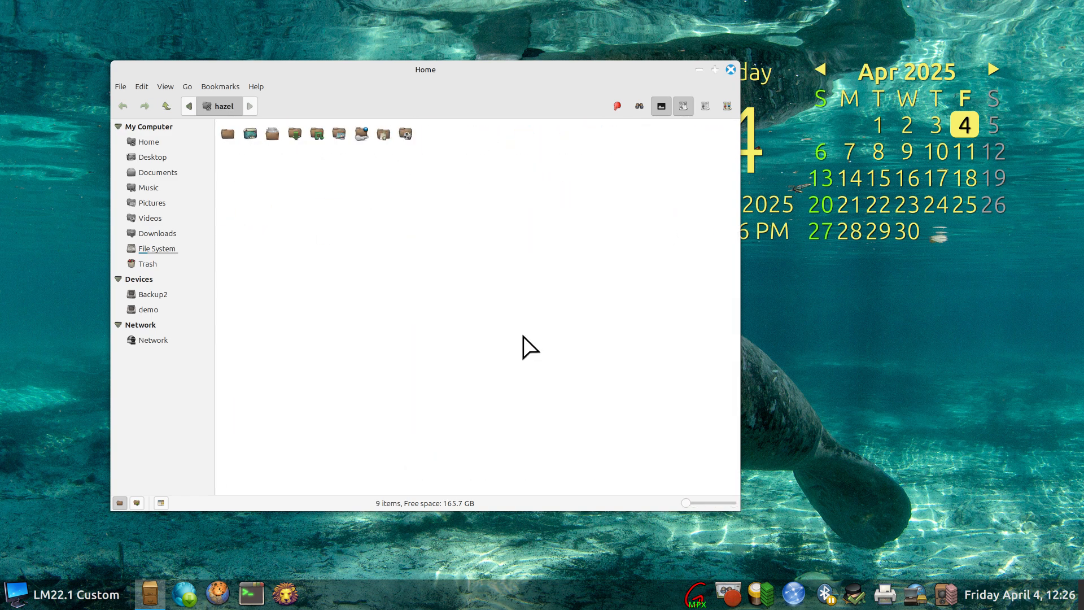
pyautogui.scroll(4, 523, 337)
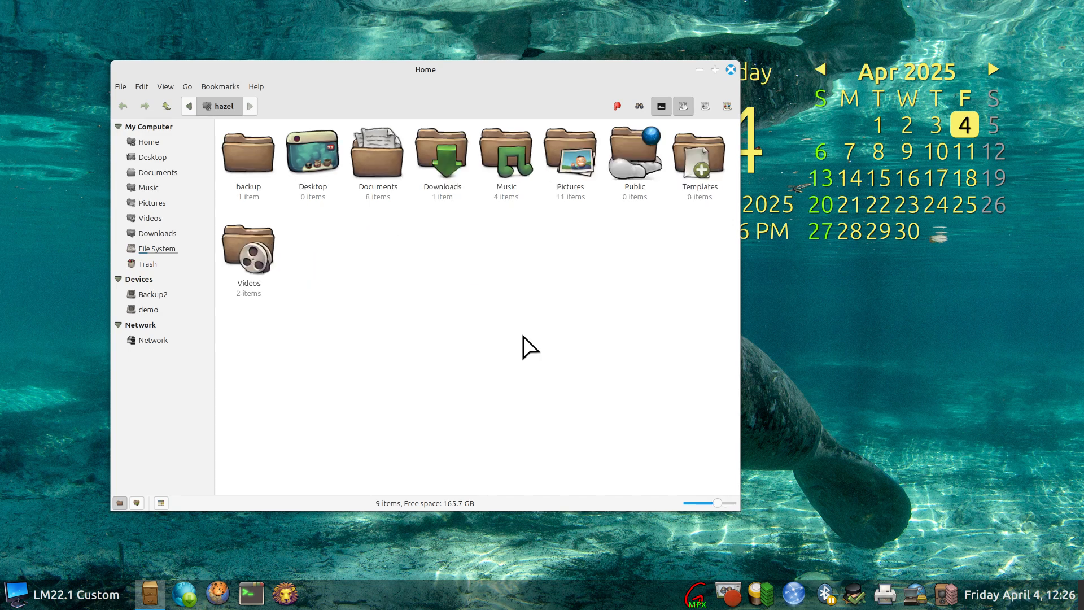
pyautogui.moveTo(503, 73); pyautogui.dragTo(470, 56)
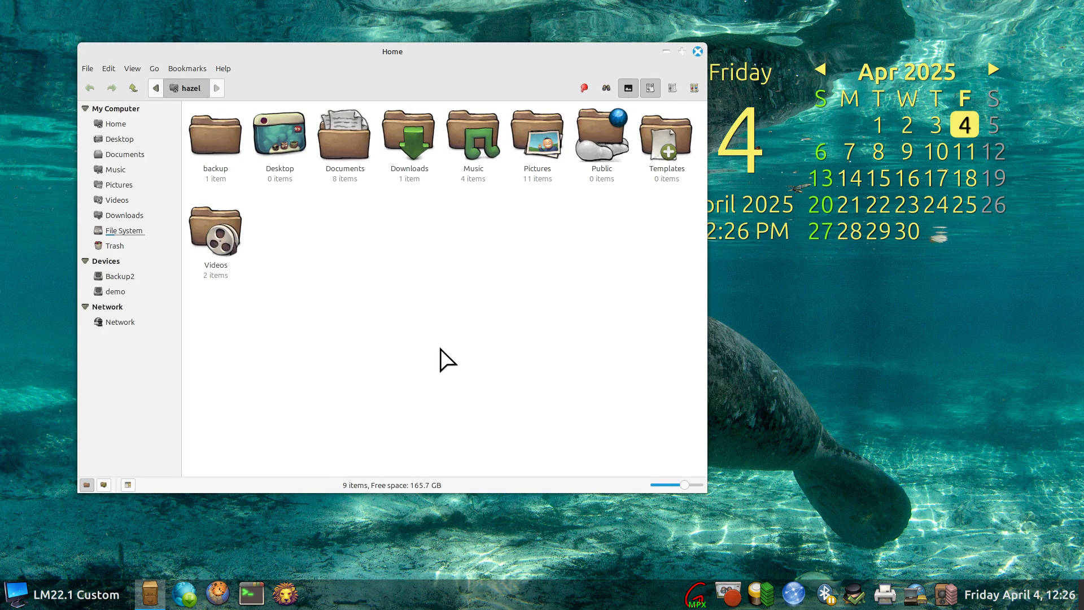
# Show the hidden files and folders in the Home folder
pyautogui.rightClick(412, 318)
pyautogui.click(476, 417)
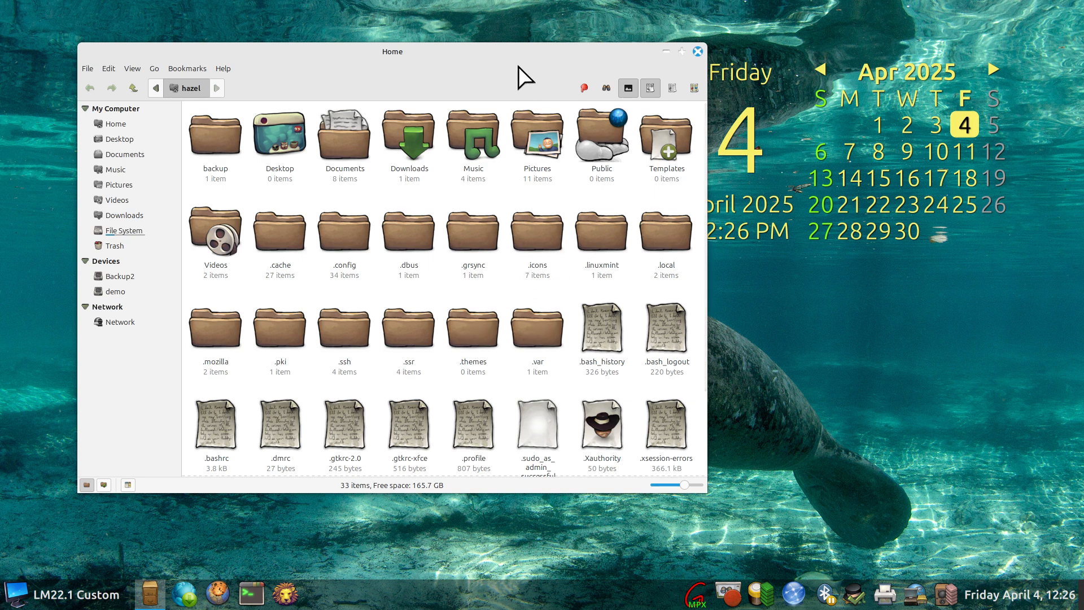
# Find and open the Linux Mint Welcome Screen, view its First Steps page, and close it
pyautogui.click(45, 596)
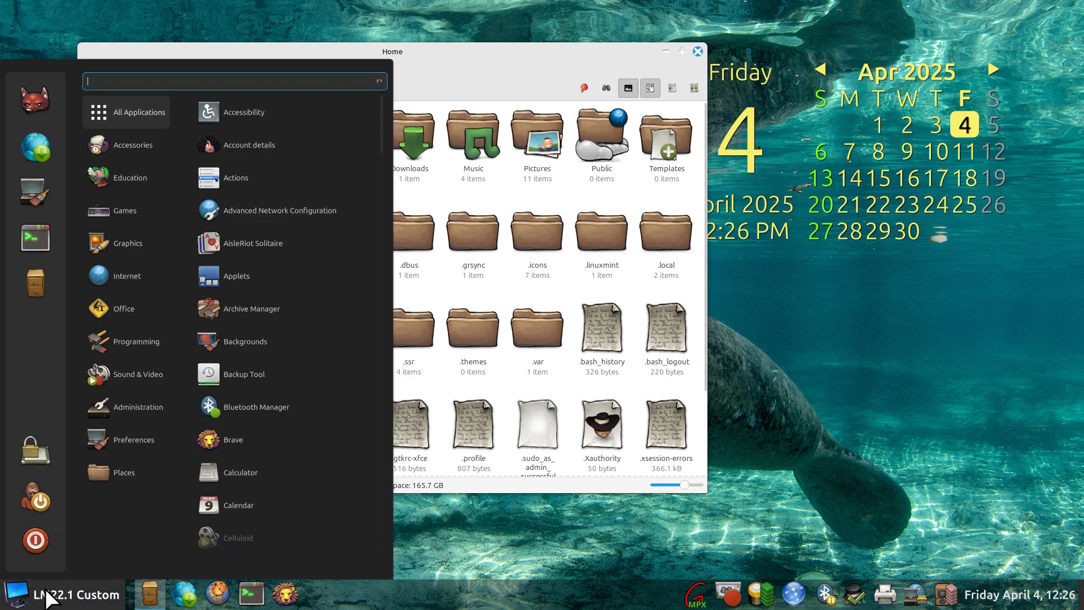
pyautogui.write('we')
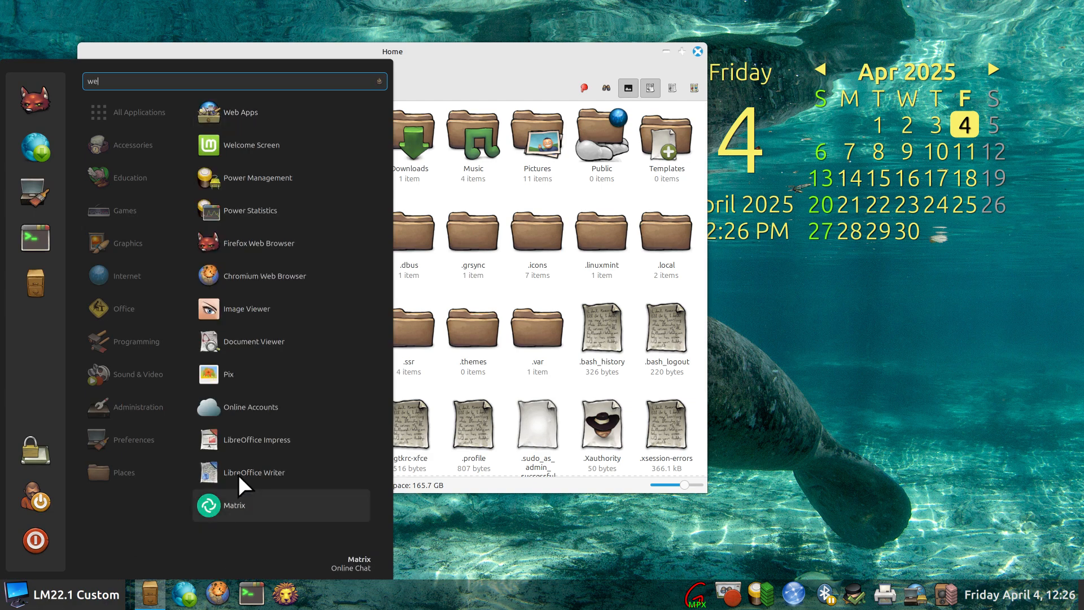
pyautogui.click(274, 145)
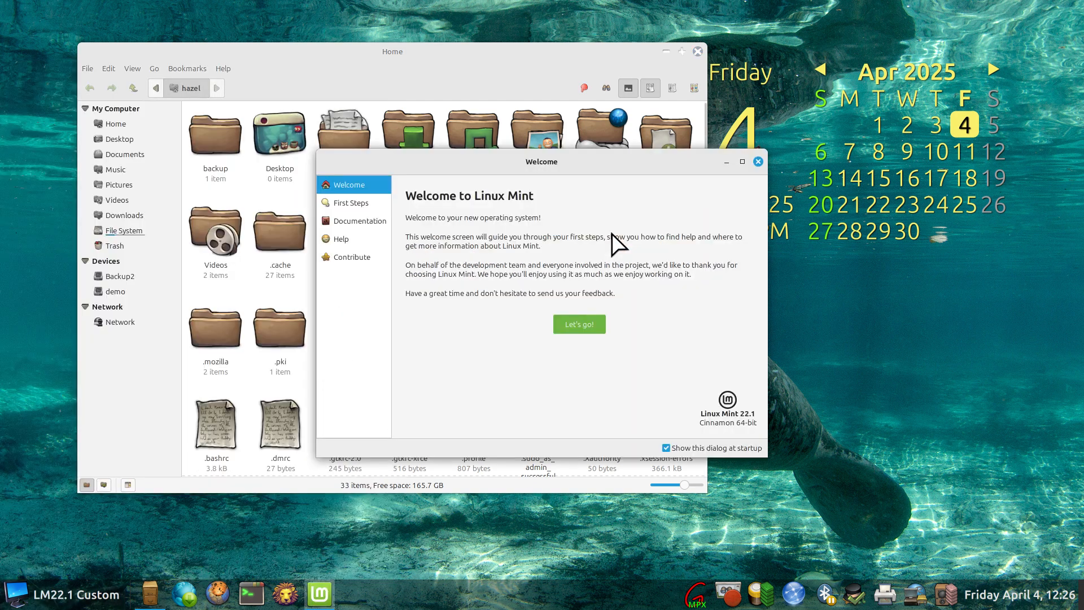
pyautogui.click(347, 204)
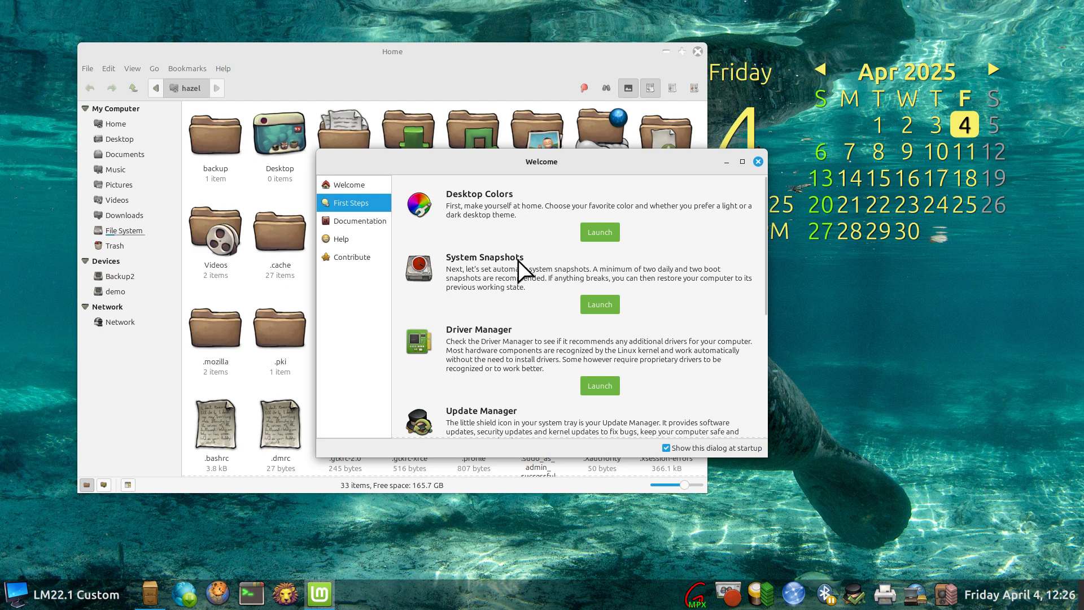
pyautogui.click(758, 161)
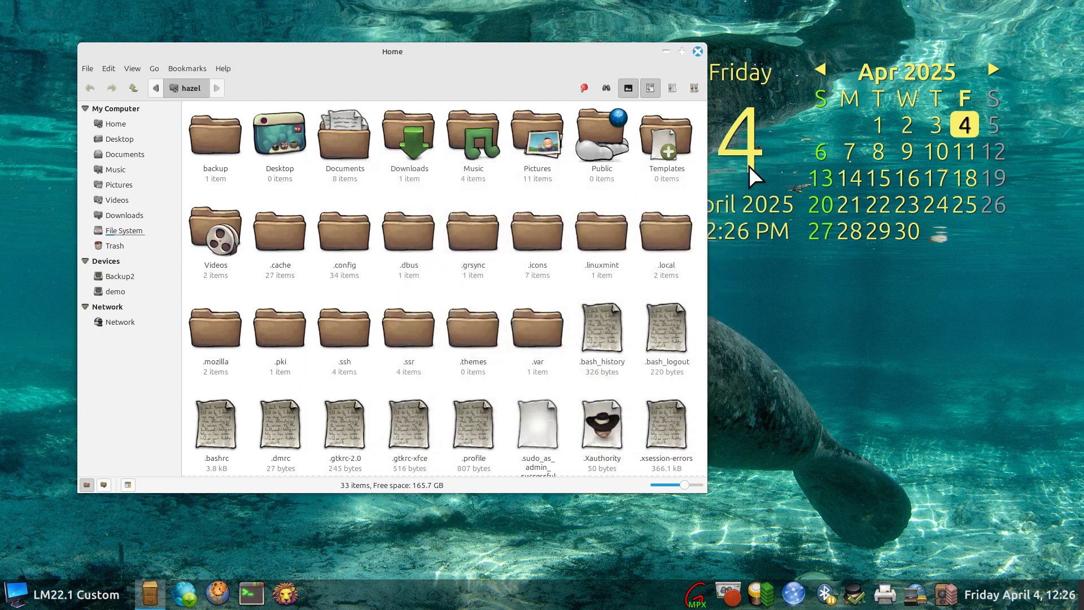
# Open System Settings and arrange its window beside the Home folder window so both can be seen
pyautogui.rightClick(401, 597)
pyautogui.click(412, 563)
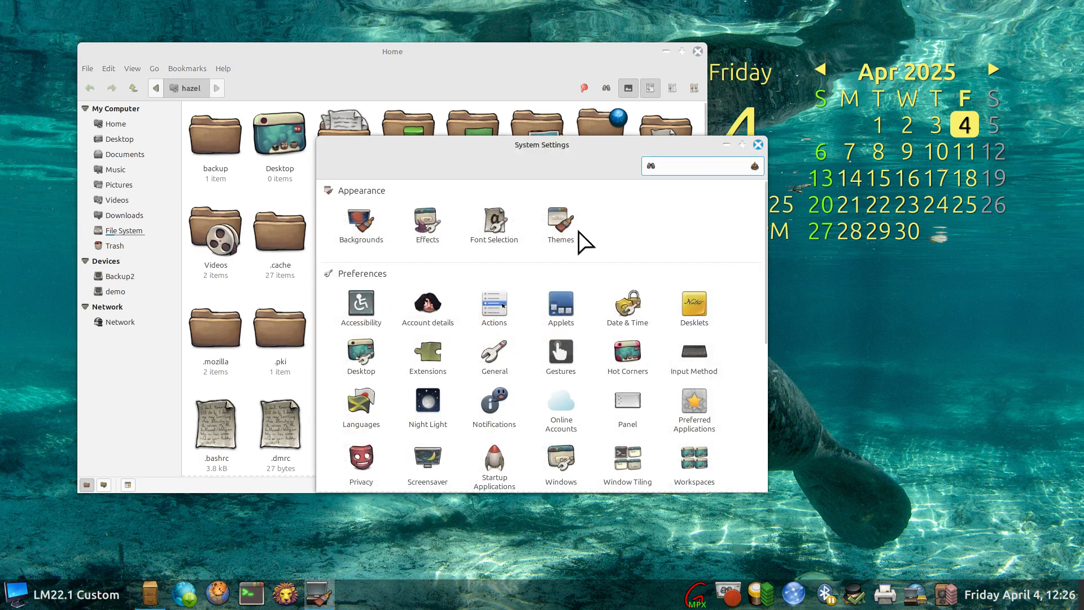
pyautogui.moveTo(543, 147); pyautogui.dragTo(834, 137)
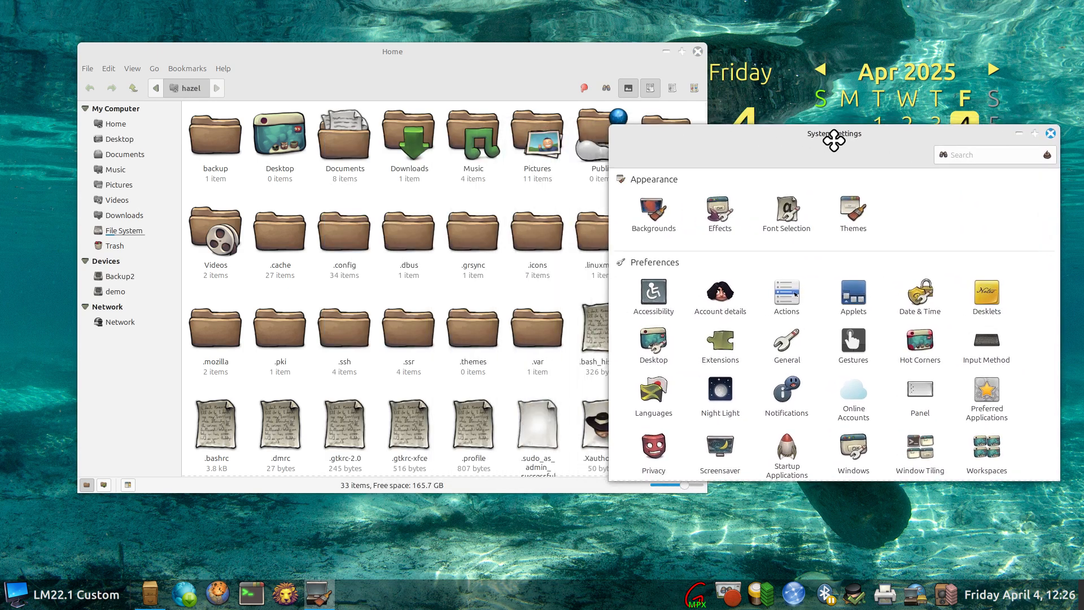
pyautogui.moveTo(553, 56); pyautogui.dragTo(493, 41)
pyautogui.moveTo(787, 130); pyautogui.dragTo(783, 77)
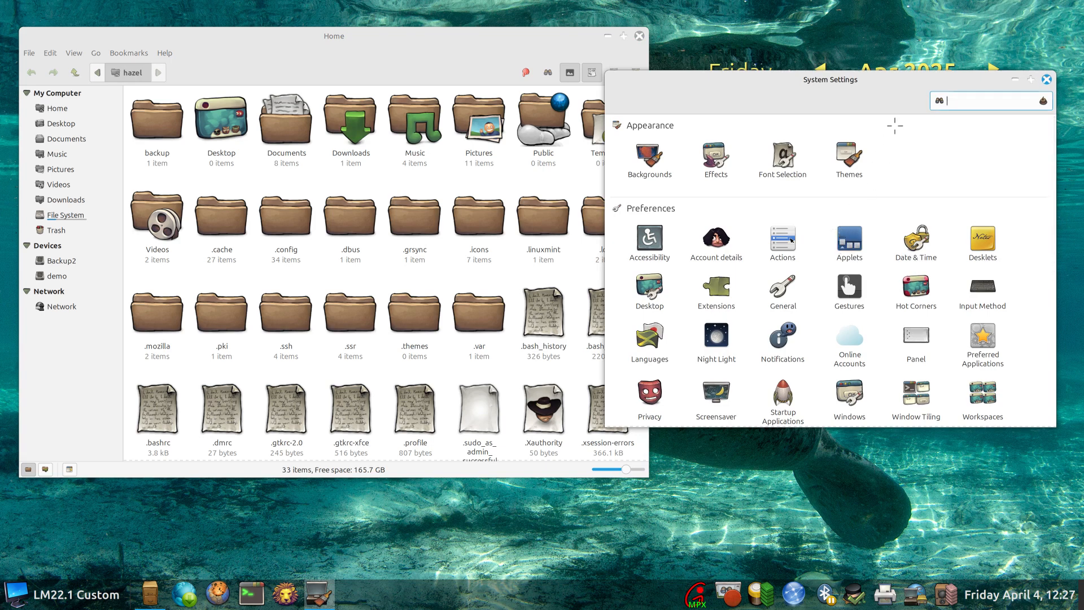
# Temporarily circle Themes in System Settings and the .icons folder in Home, clear the markings, and close System Settings
pyautogui.moveTo(894, 125)
pyautogui.mouseDown()
pyautogui.moveTo(830, 137)
pyautogui.moveTo(820, 179)
pyautogui.moveTo(898, 148)
pyautogui.moveTo(884, 123)
pyautogui.mouseUp()
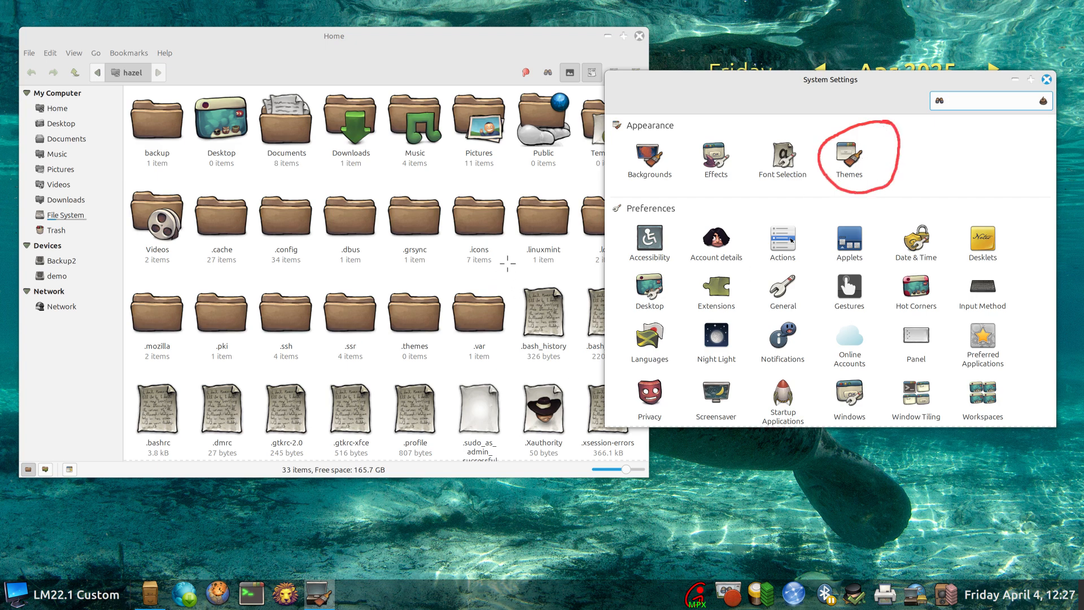
pyautogui.moveTo(513, 198)
pyautogui.mouseDown()
pyautogui.moveTo(493, 179)
pyautogui.moveTo(439, 194)
pyautogui.moveTo(447, 243)
pyautogui.moveTo(485, 276)
pyautogui.moveTo(511, 194)
pyautogui.mouseUp()
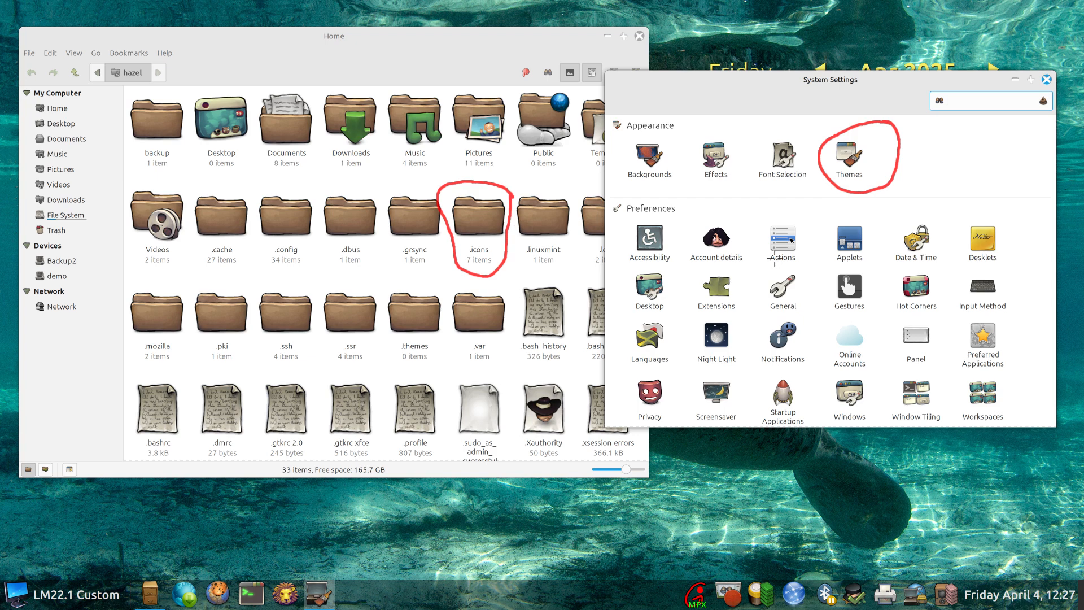
pyautogui.hotkey('shift', 'F9')
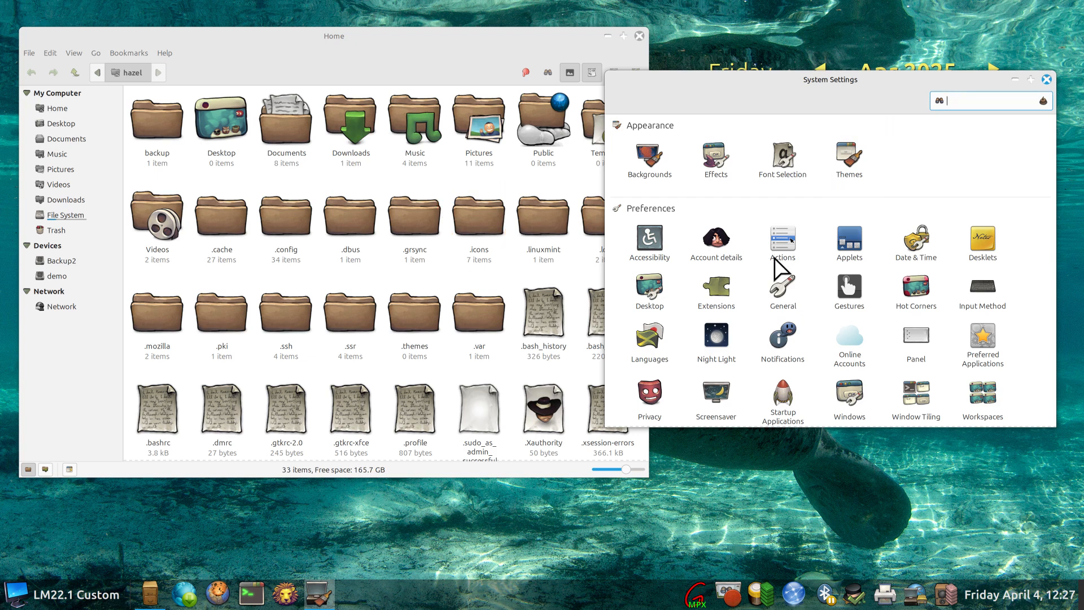
pyautogui.click(1046, 79)
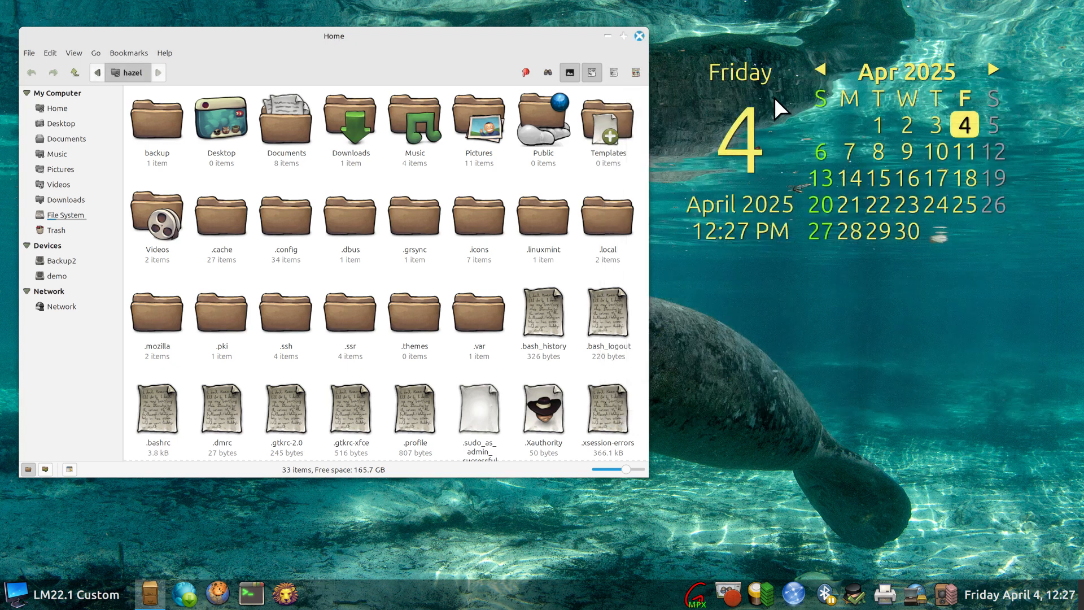
# Open the .icons folder and select buuf-nestort, elementosh-Blueberry, Flight-Dark-Icons, Slot-Light-Icons and Zafiro-Nord-Dark-Black together
pyautogui.doubleClick(483, 226)
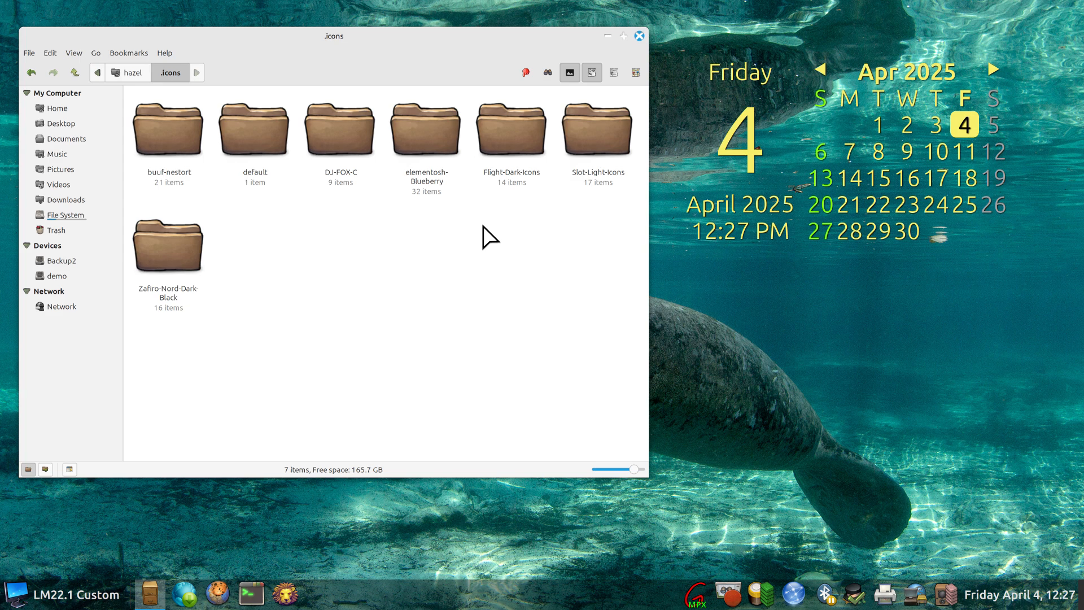
pyautogui.moveTo(318, 36); pyautogui.dragTo(619, 29)
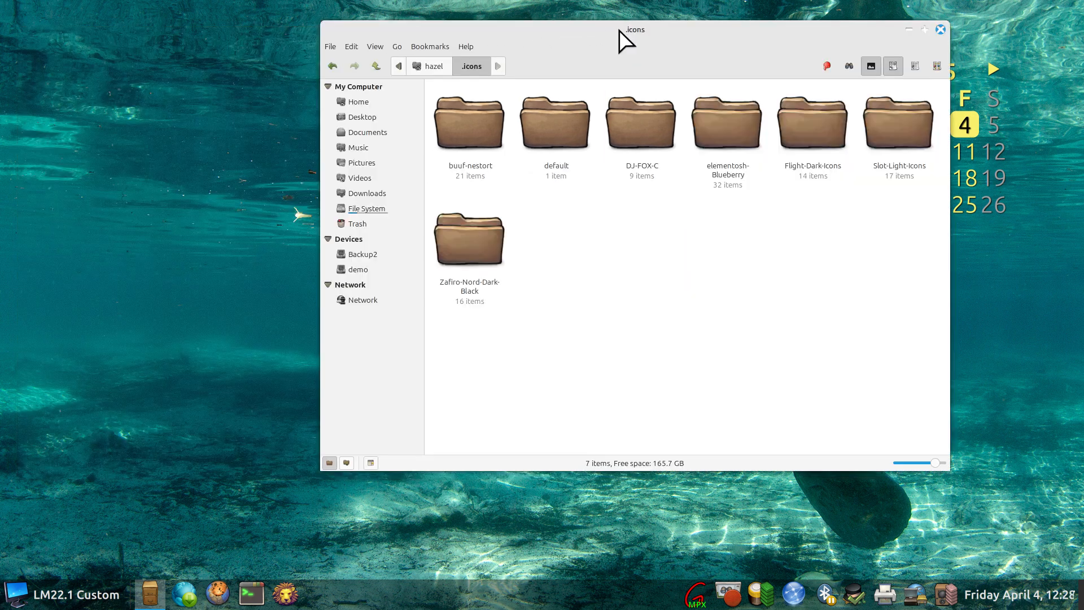
pyautogui.click(469, 131)
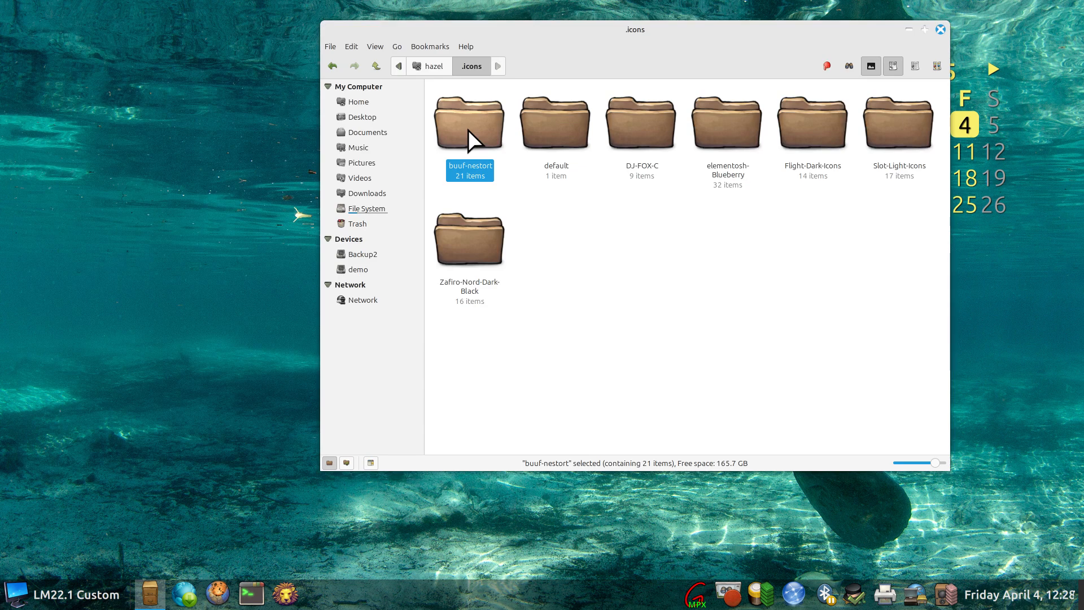
pyautogui.keyDown('ctrl'); pyautogui.click(720, 134); pyautogui.keyUp('ctrl')
pyautogui.keyDown('ctrl'); pyautogui.click(813, 131); pyautogui.keyUp('ctrl')
pyautogui.keyDown('ctrl'); pyautogui.click(881, 131); pyautogui.keyUp('ctrl')
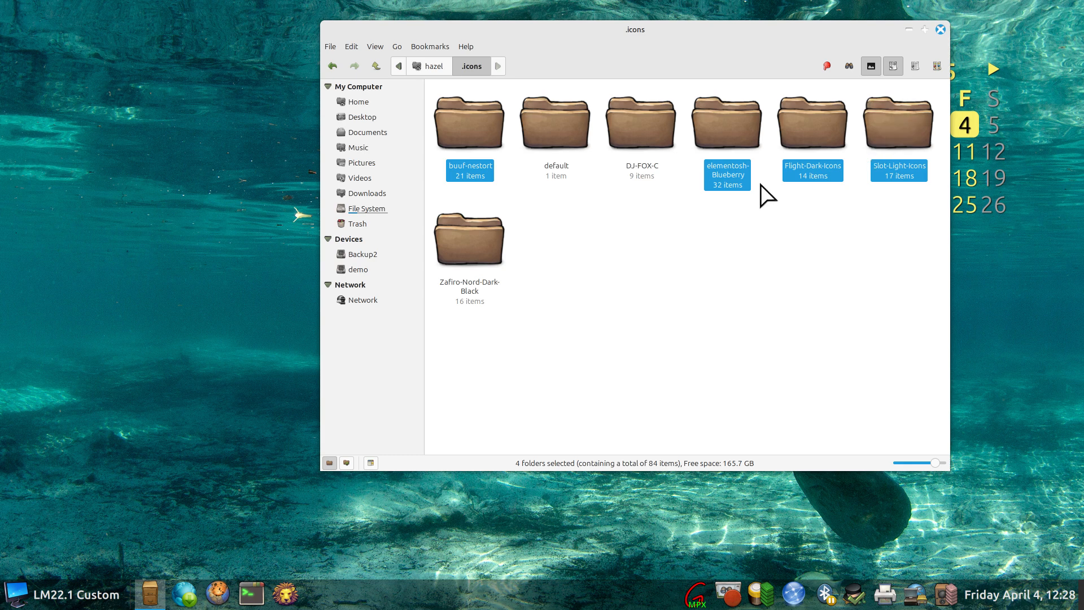
pyautogui.keyDown('ctrl'); pyautogui.click(487, 245); pyautogui.keyUp('ctrl')
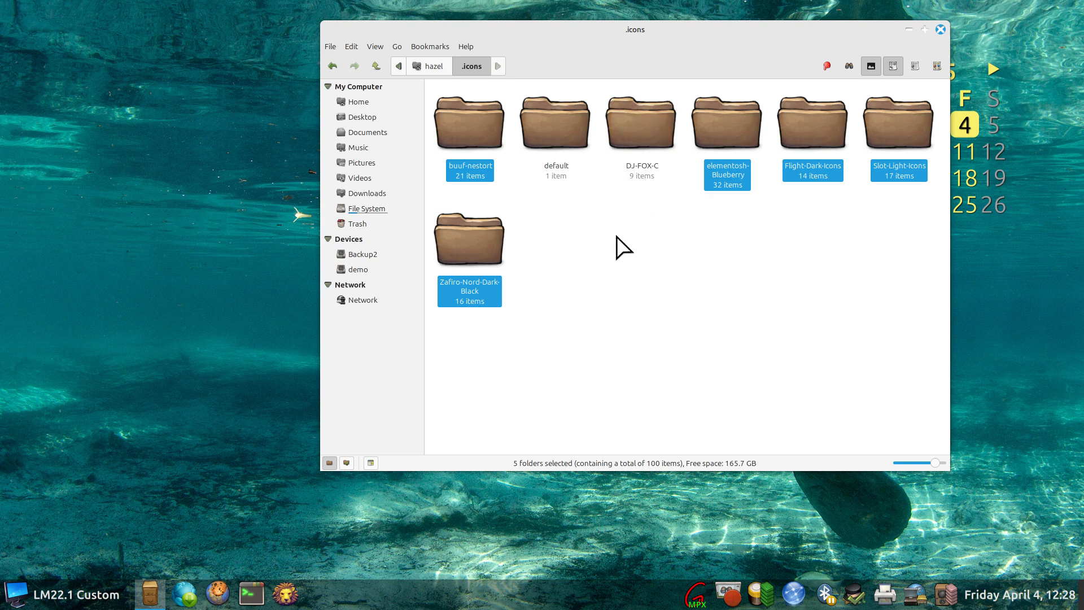
# Open the Themes page of System Settings and move its window clear of the upper row of .icons folders
pyautogui.rightClick(447, 596)
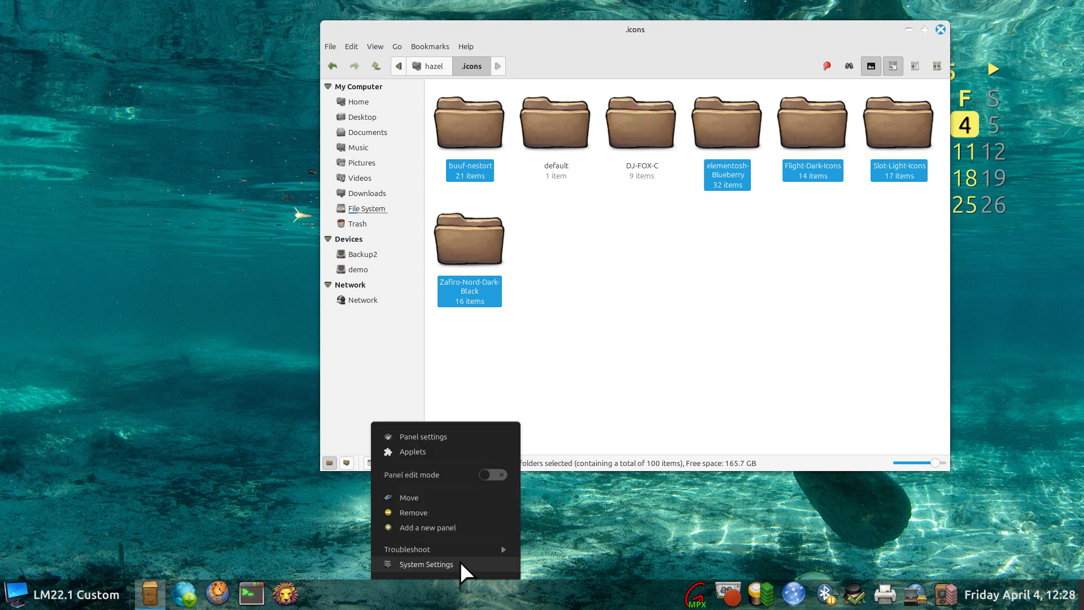
pyautogui.click(460, 562)
pyautogui.click(560, 224)
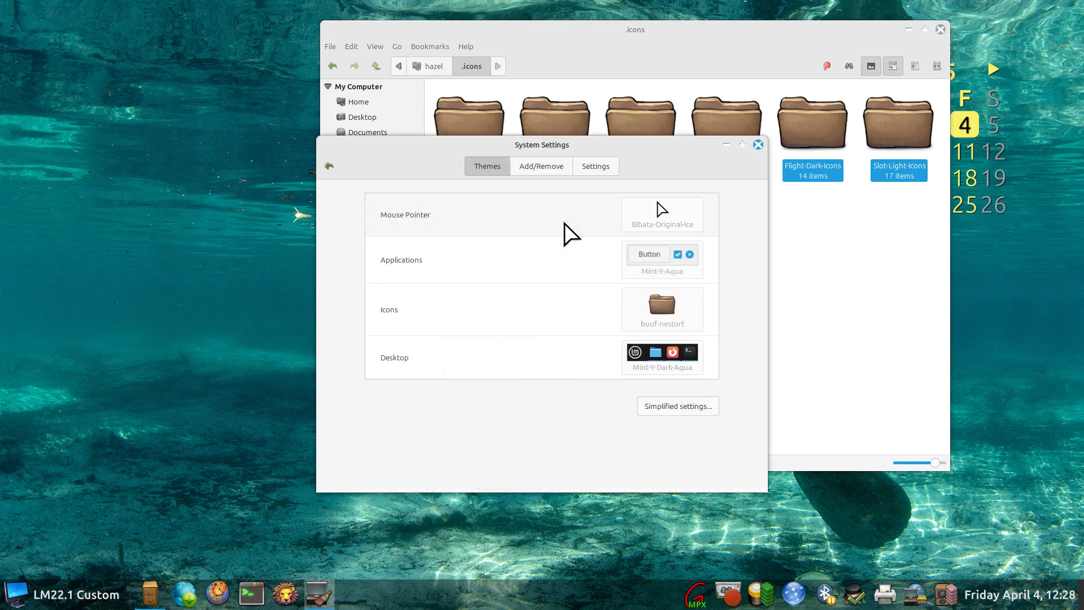
pyautogui.moveTo(661, 144); pyautogui.dragTo(464, 229)
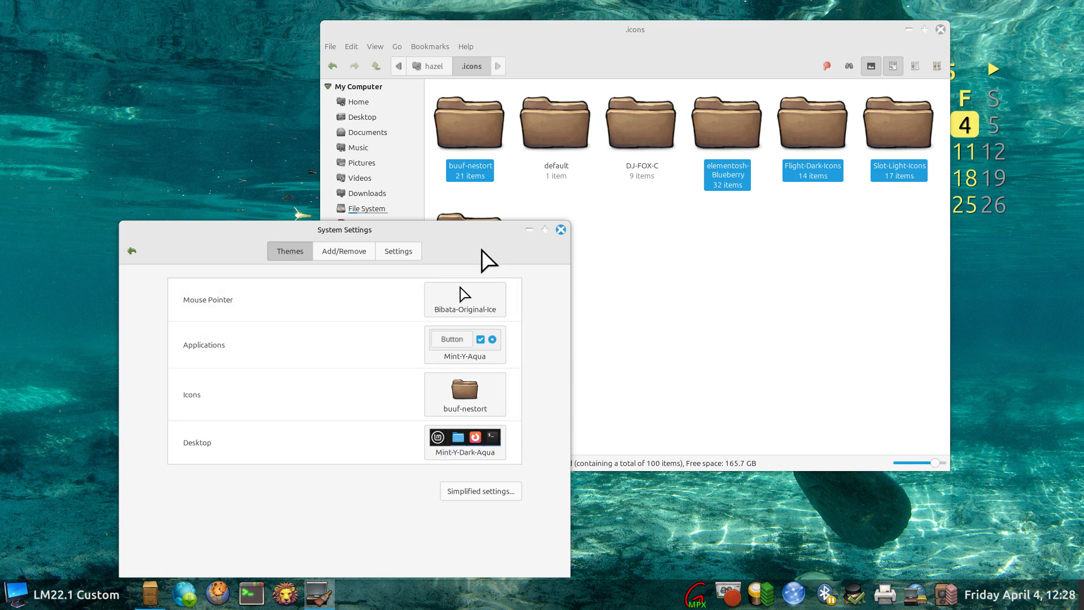
# Try the DJ-FOX-C mouse pointer theme and switch back to Bibata-Original-Ice
pyautogui.click(461, 310)
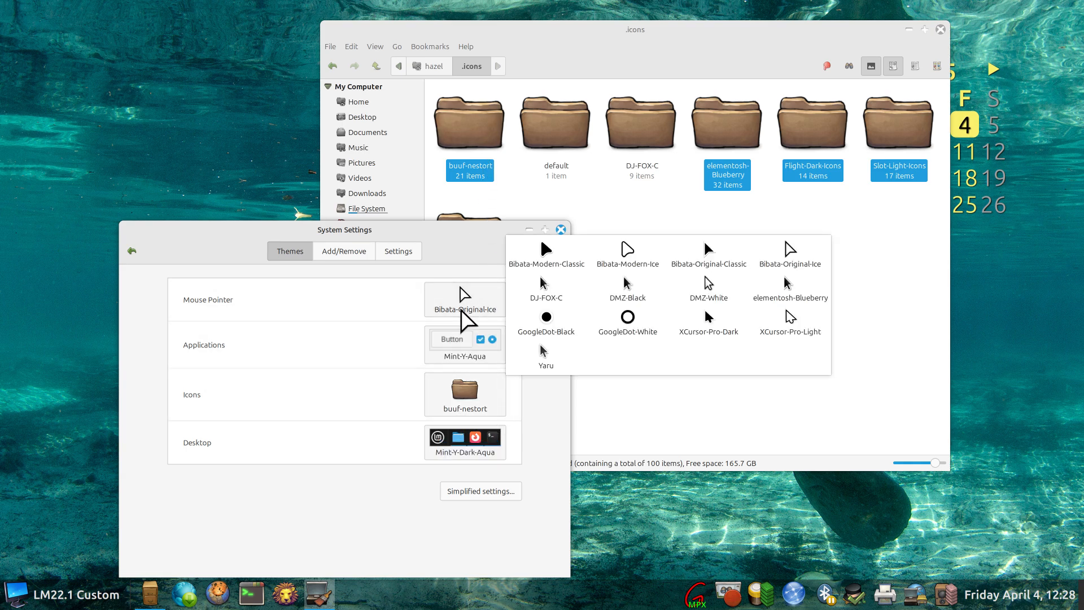
pyautogui.click(544, 301)
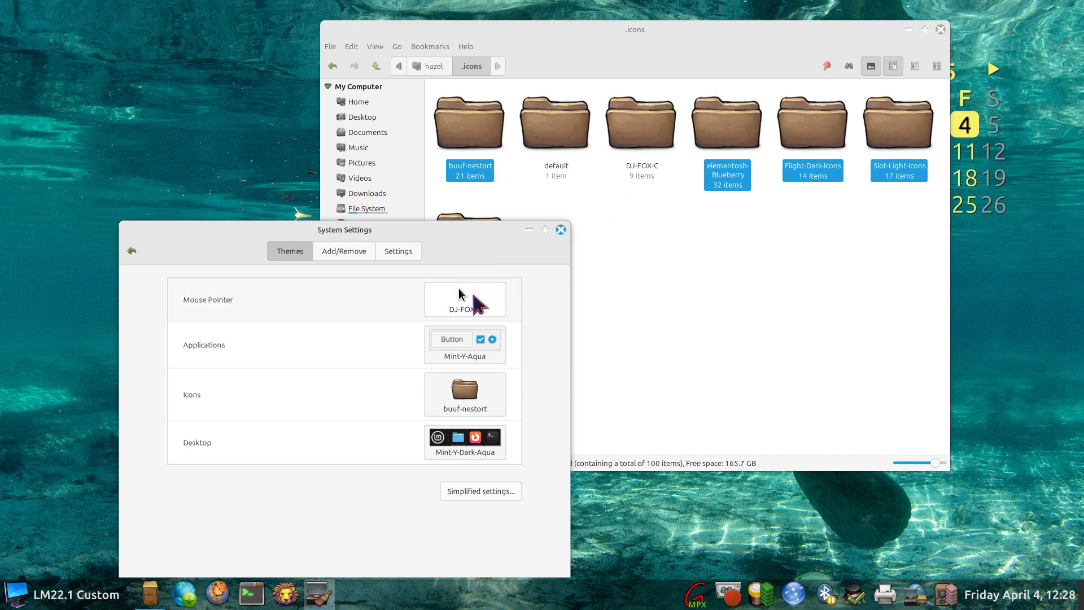
pyautogui.click(473, 300)
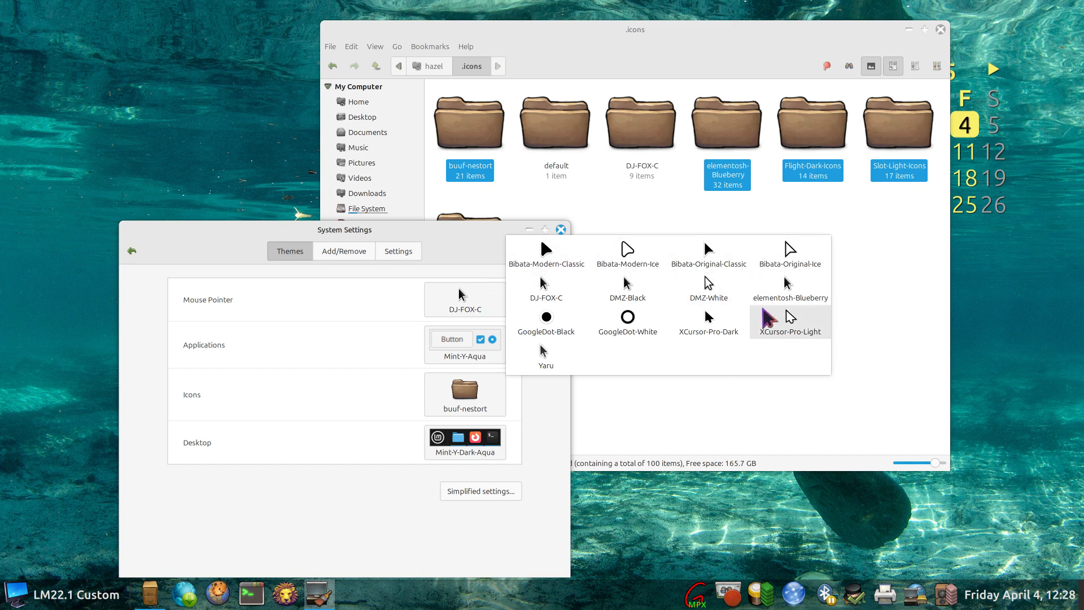
pyautogui.click(789, 265)
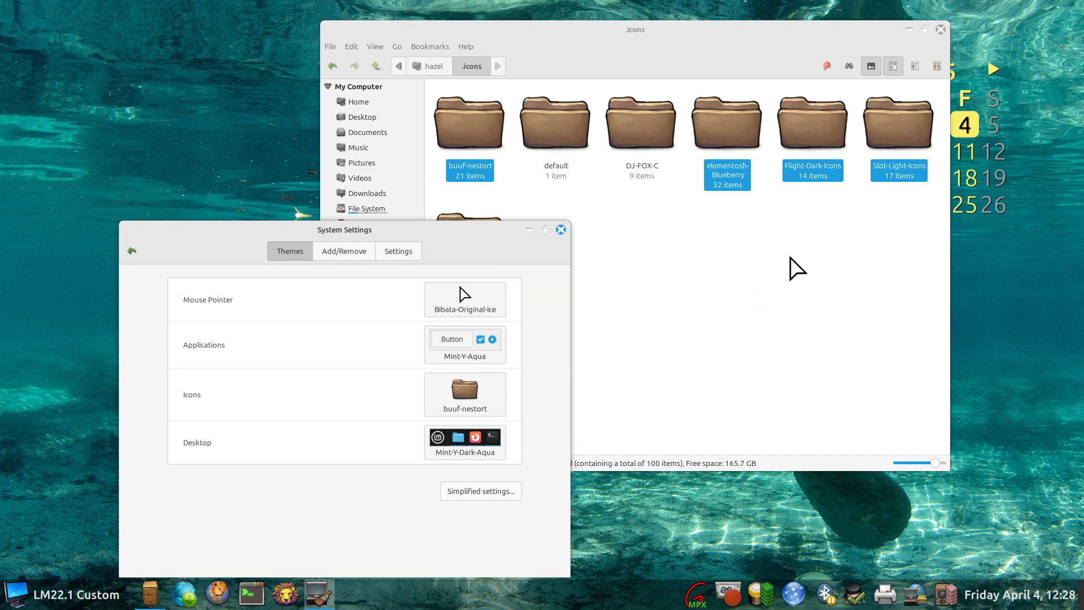
# Compare the available icon themes with the selected folders in .icons without choosing a different theme
pyautogui.click(431, 404)
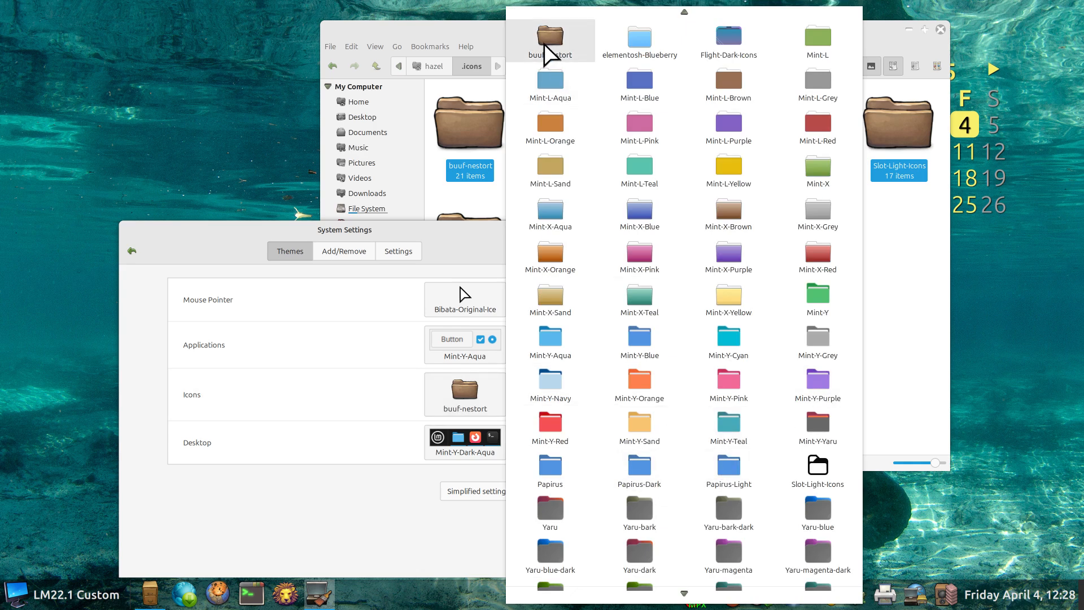
pyautogui.click(462, 195)
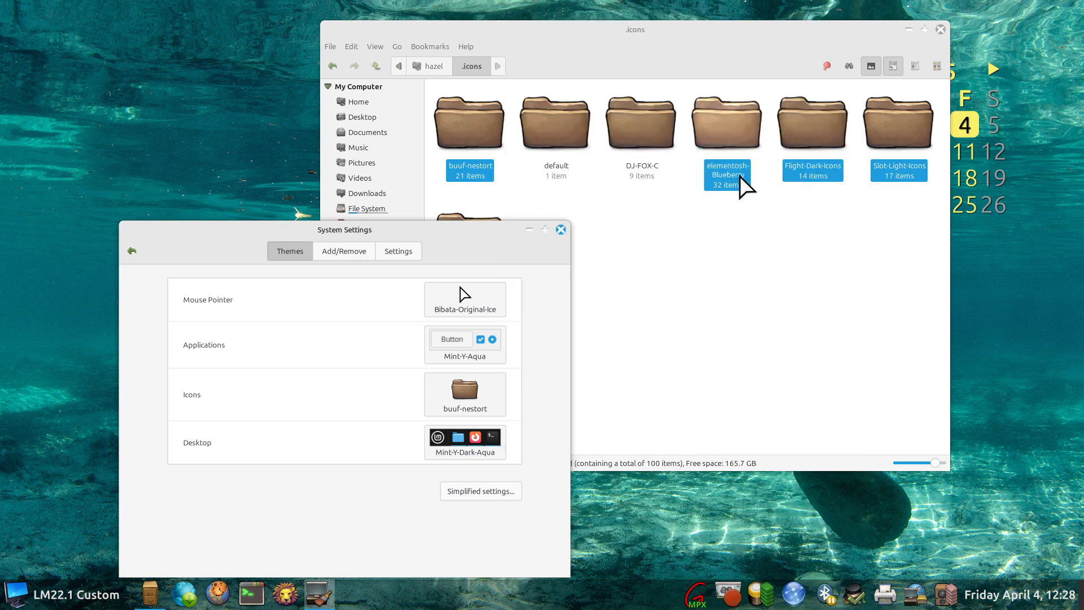
pyautogui.click(500, 377)
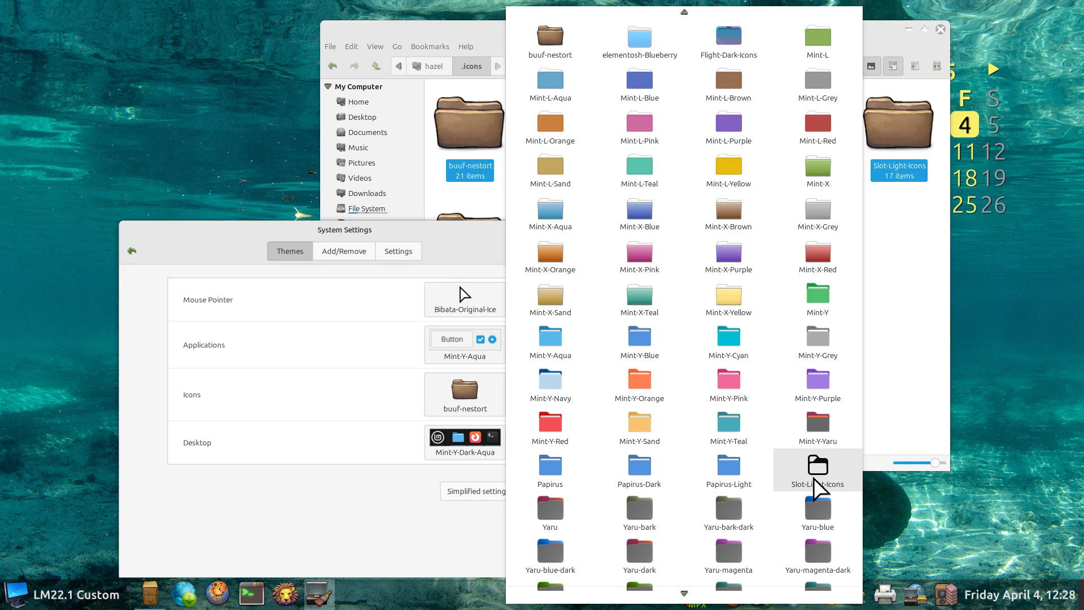
pyautogui.click(906, 189)
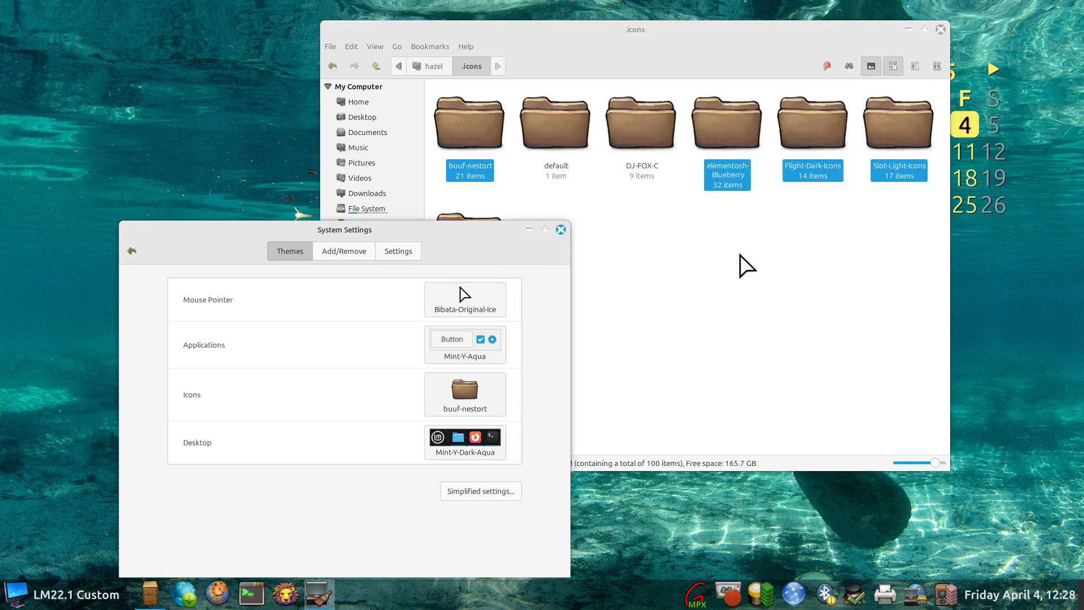
# Look through the icon theme choices down to Zafiro-Nord-Dark-Black, and close System Settings and the file manager
pyautogui.moveTo(513, 232); pyautogui.dragTo(548, 131)
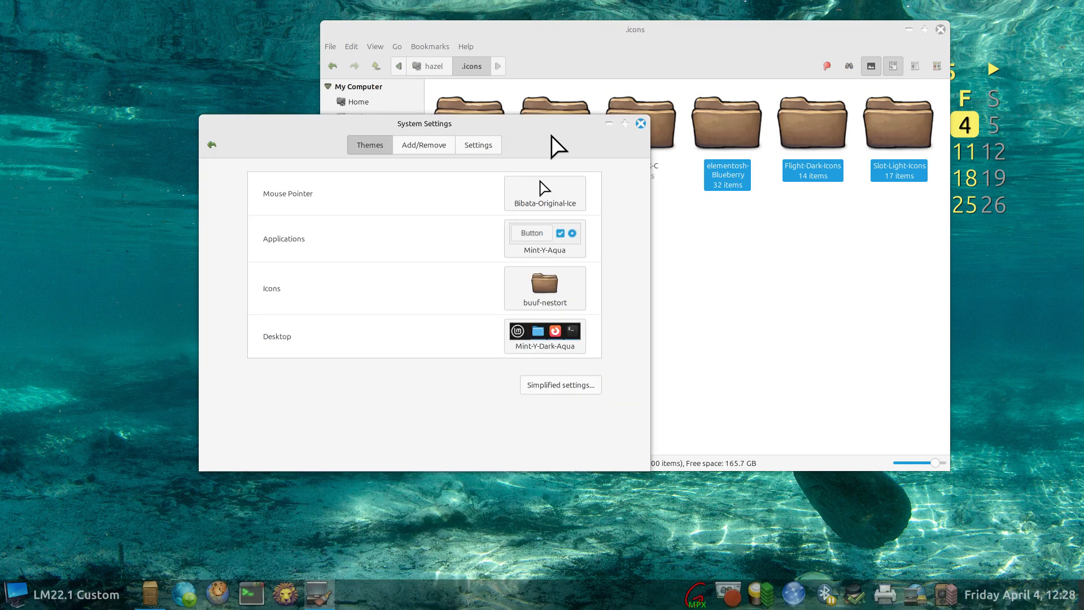
pyautogui.click(556, 301)
pyautogui.scroll(-2, 740, 493)
pyautogui.scroll(-3, 739, 493)
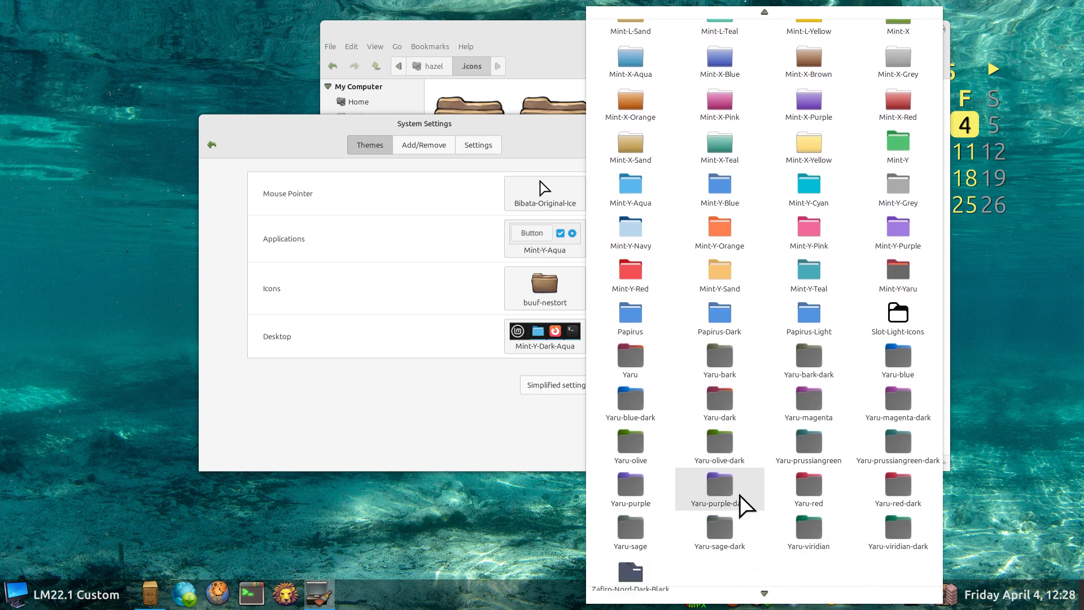
pyautogui.click(419, 404)
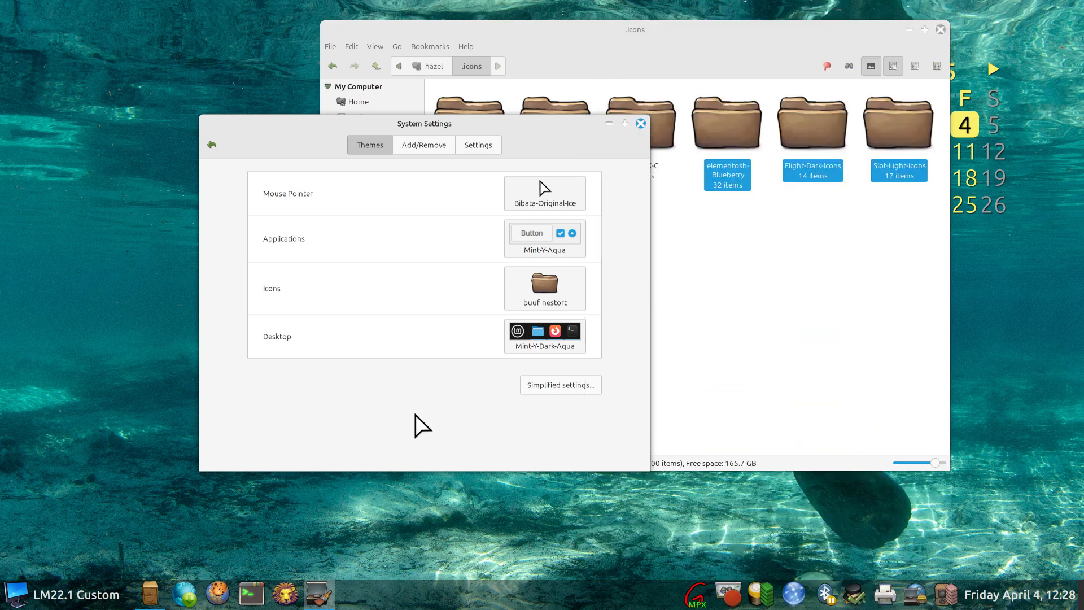
pyautogui.click(640, 123)
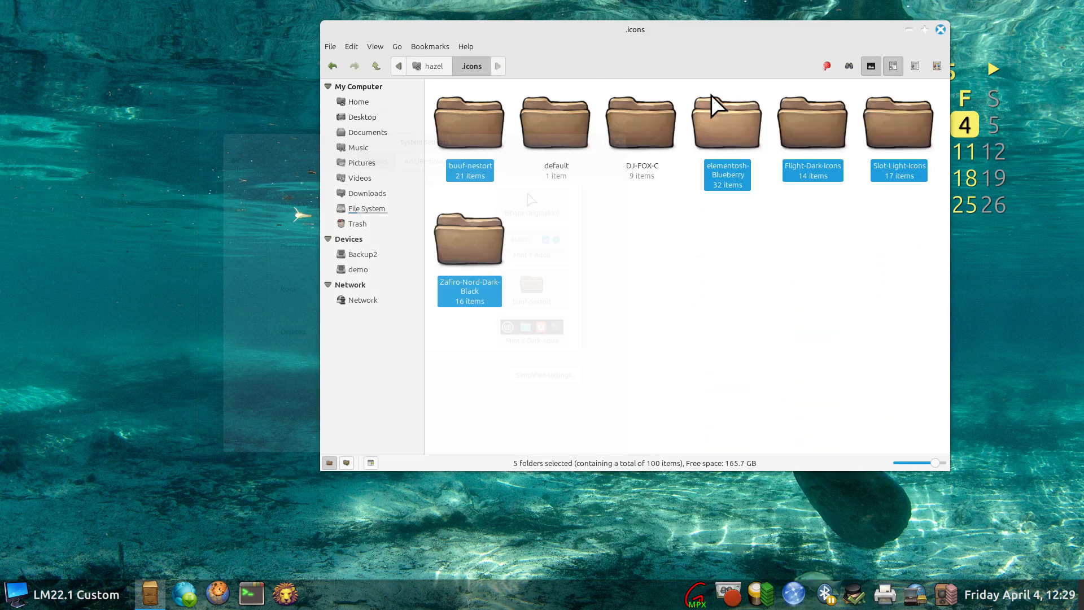
pyautogui.click(940, 29)
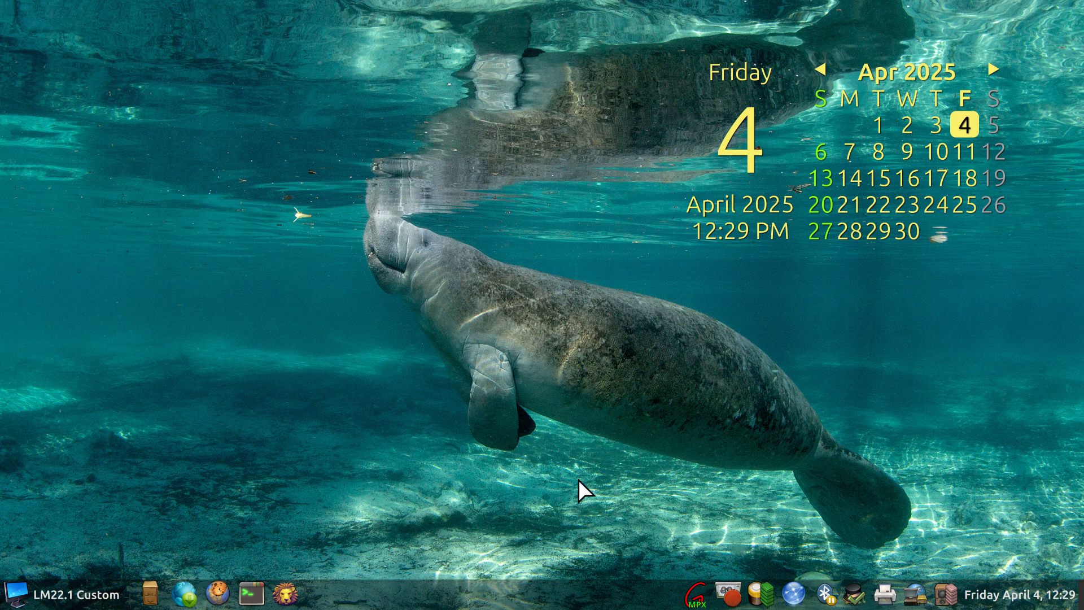
# Switch to Chromium and open the bookmarked Gnome-look.org page of Full Icon Themes
pyautogui.click(217, 592)
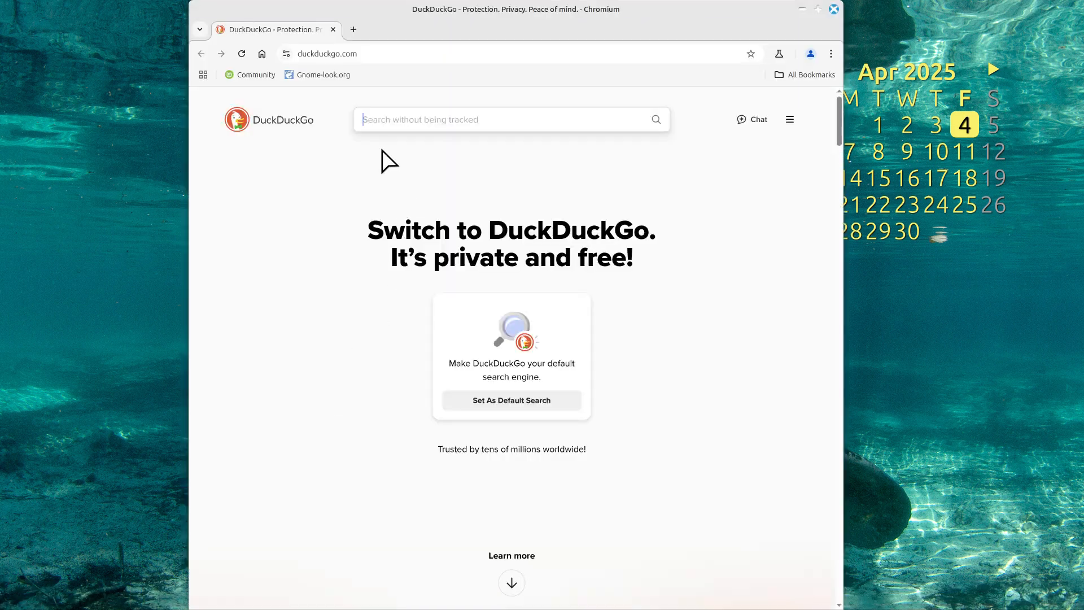
pyautogui.click(303, 75)
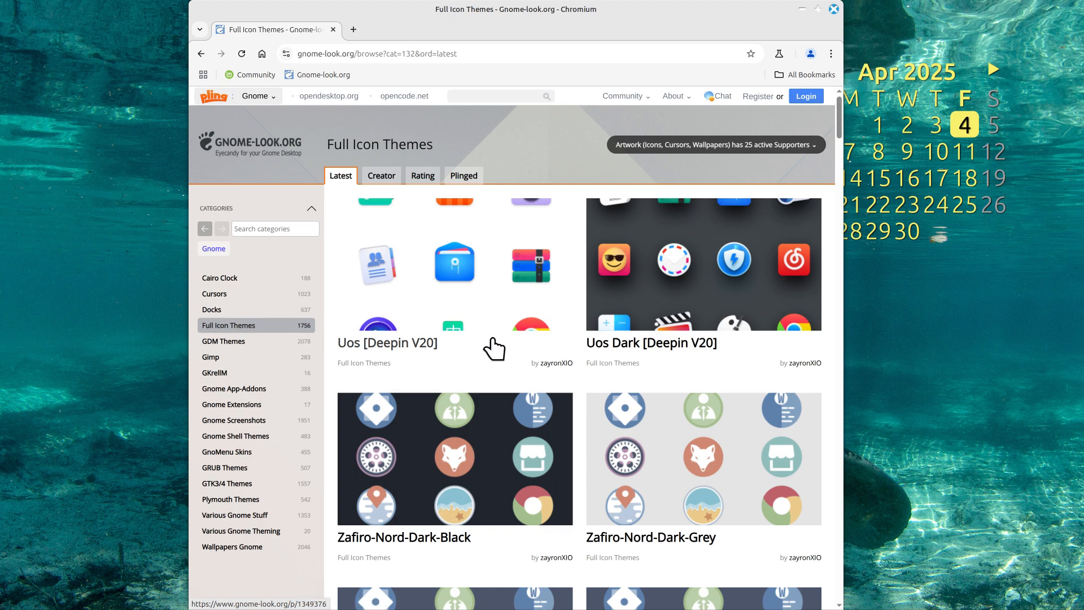
# Open the Candy icons page on Gnome-look.org, view its downloadable files, and close the browser
pyautogui.scroll(-12, 493, 339)
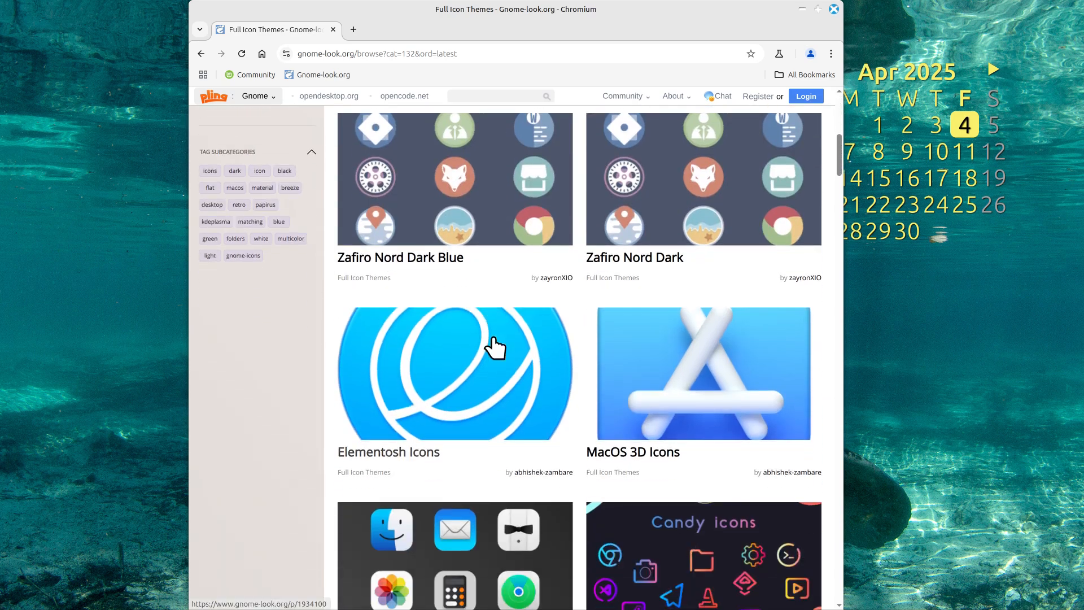
pyautogui.scroll(-3, 494, 339)
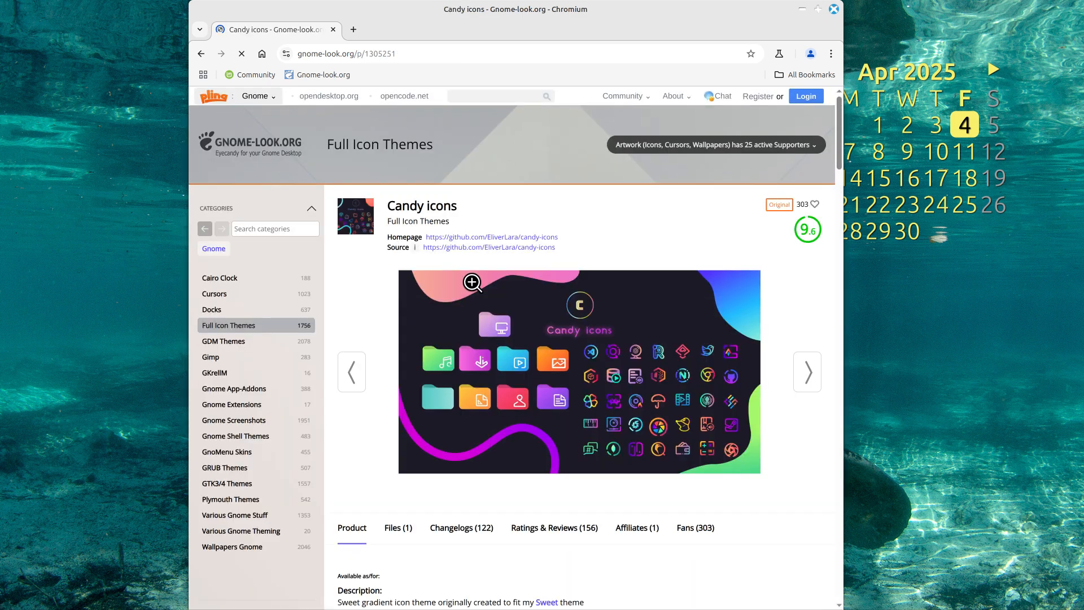
pyautogui.scroll(-4, 472, 283)
pyautogui.click(399, 325)
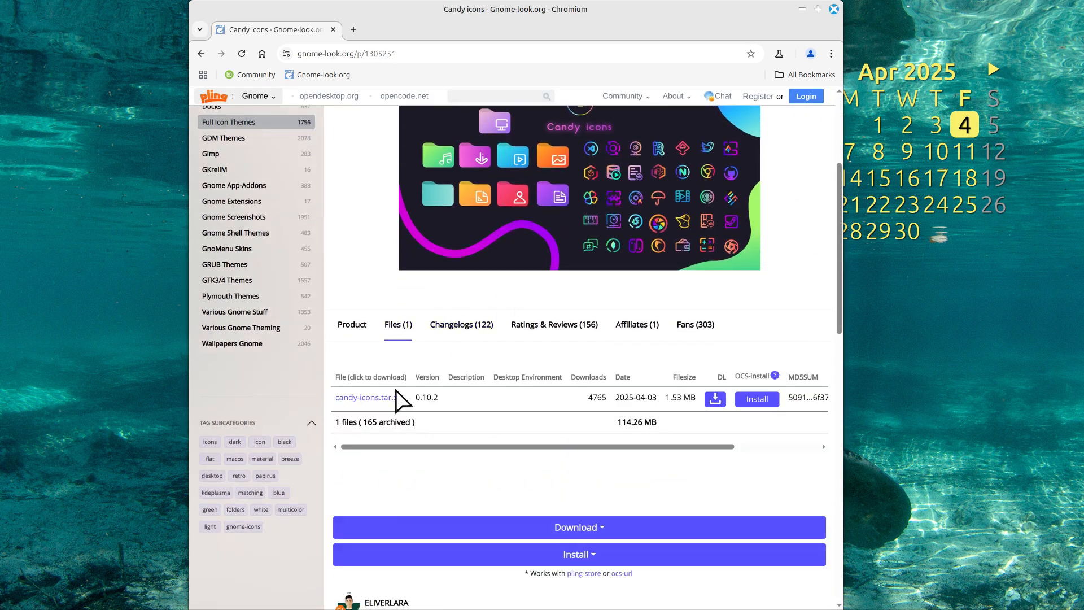
pyautogui.click(834, 9)
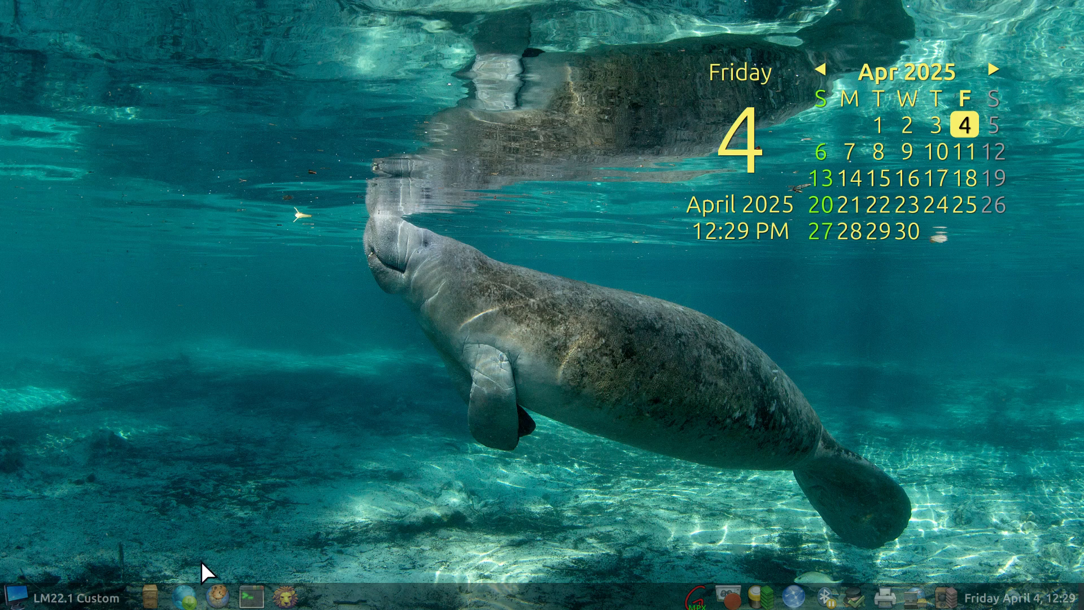
# Copy candy-icons.tar.xz from the Themes folder on the demo drive into the Downloads folder
pyautogui.click(149, 594)
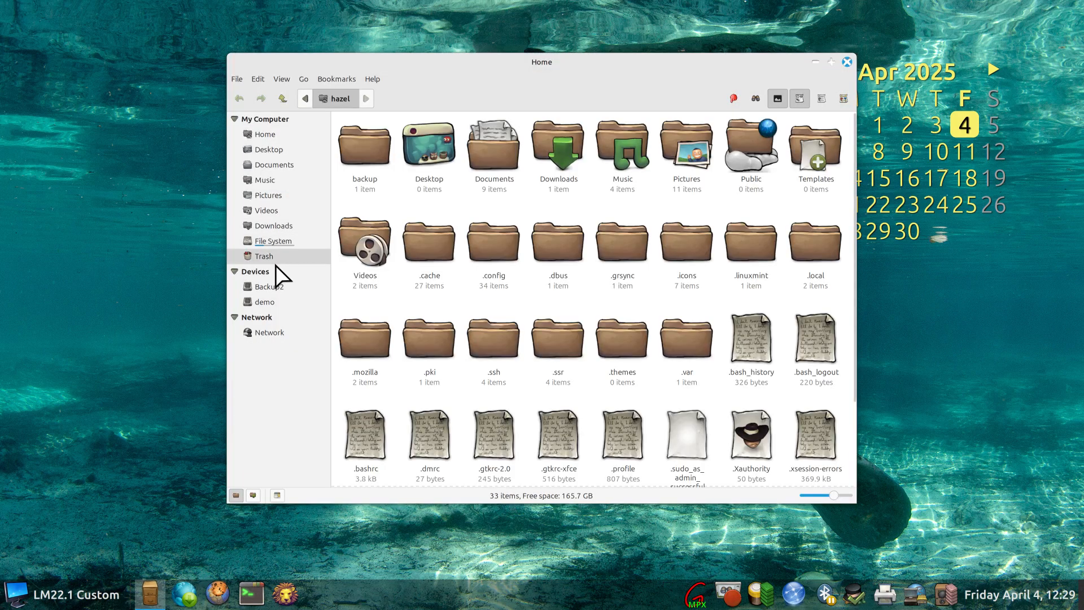
pyautogui.click(265, 305)
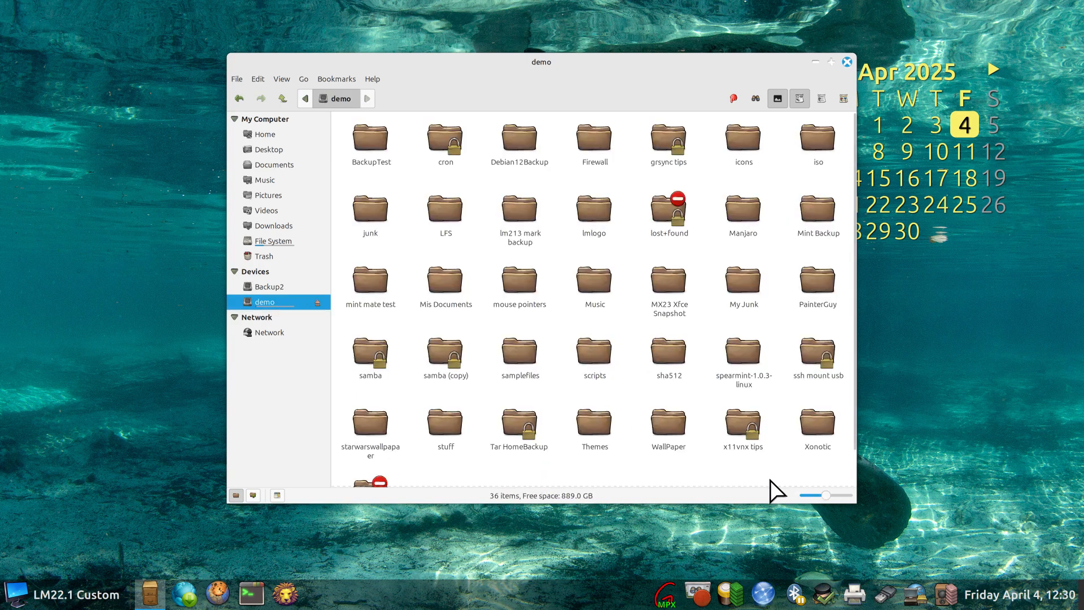
pyautogui.doubleClick(589, 438)
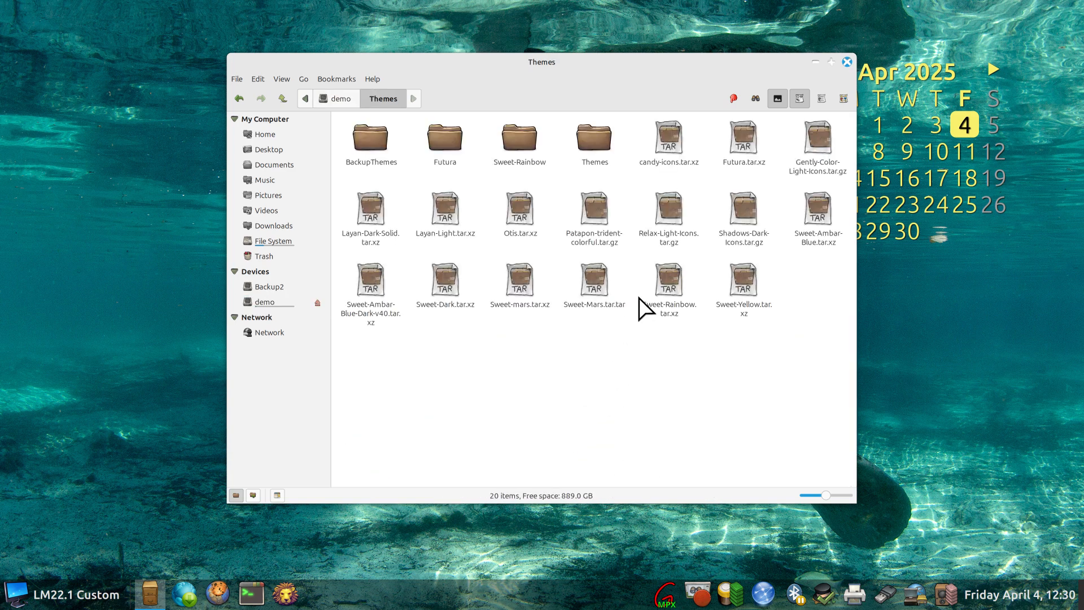
pyautogui.click(670, 137)
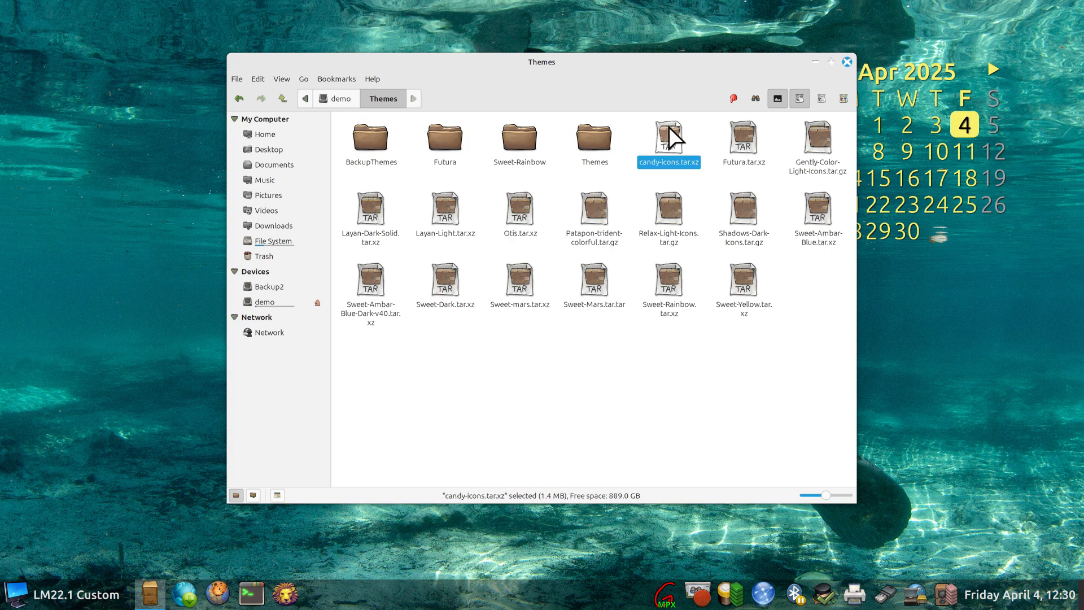
pyautogui.rightClick(670, 126)
pyautogui.click(697, 186)
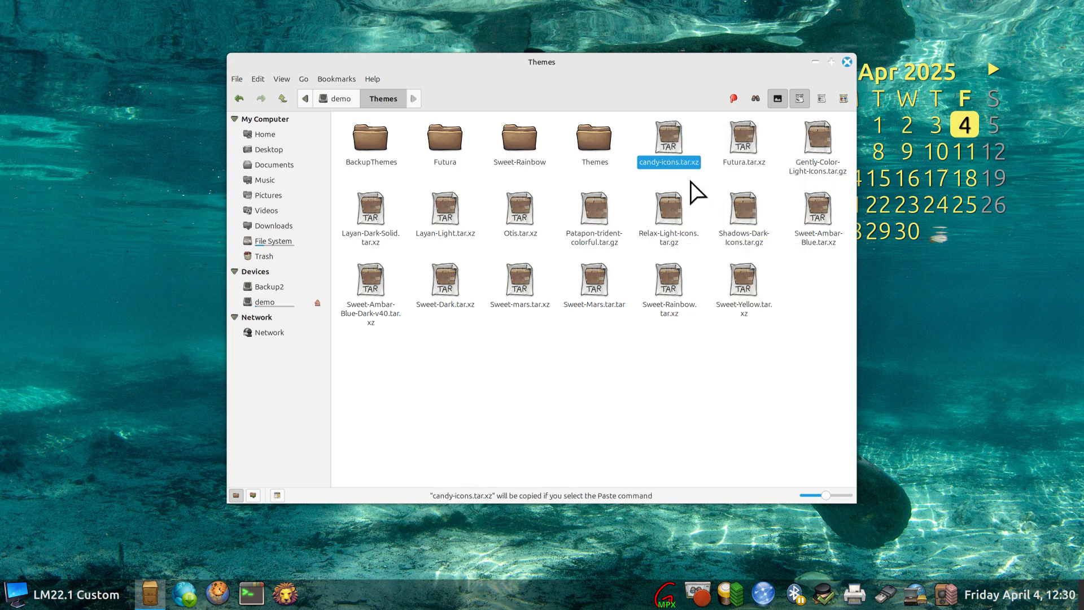
pyautogui.click(325, 228)
pyautogui.rightClick(465, 169)
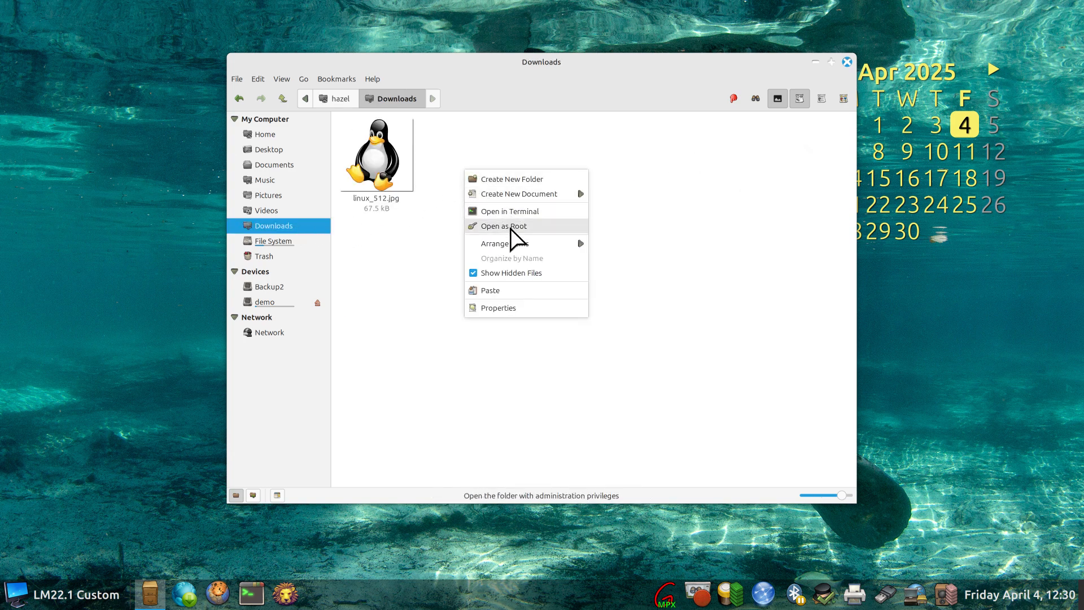
pyautogui.click(525, 290)
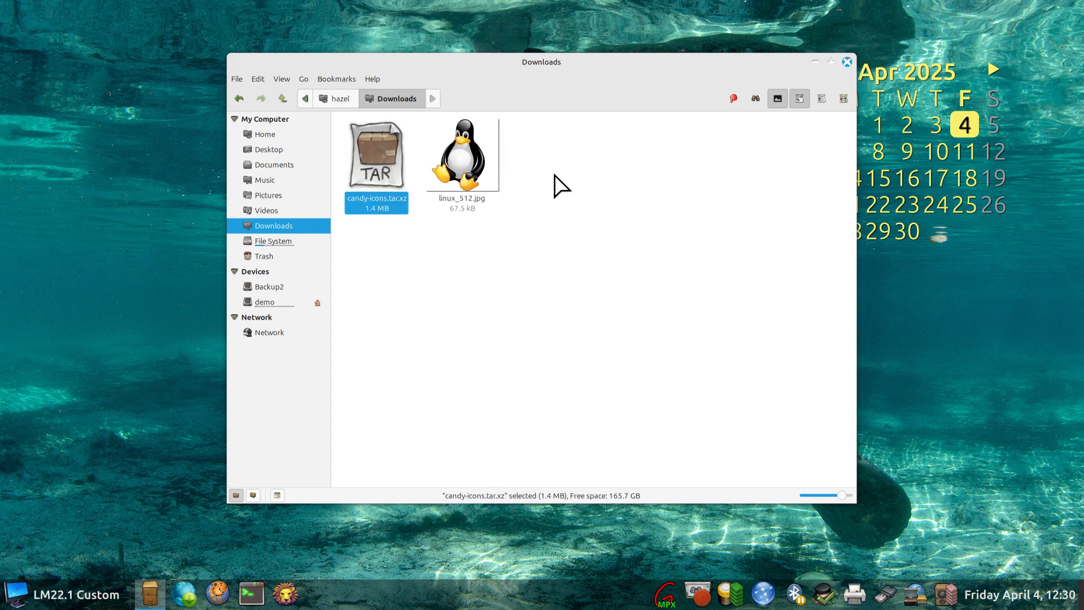
# Extract candy-icons.tar.xz in the Downloads folder and view the hidden .icons folder in Home
pyautogui.rightClick(372, 140)
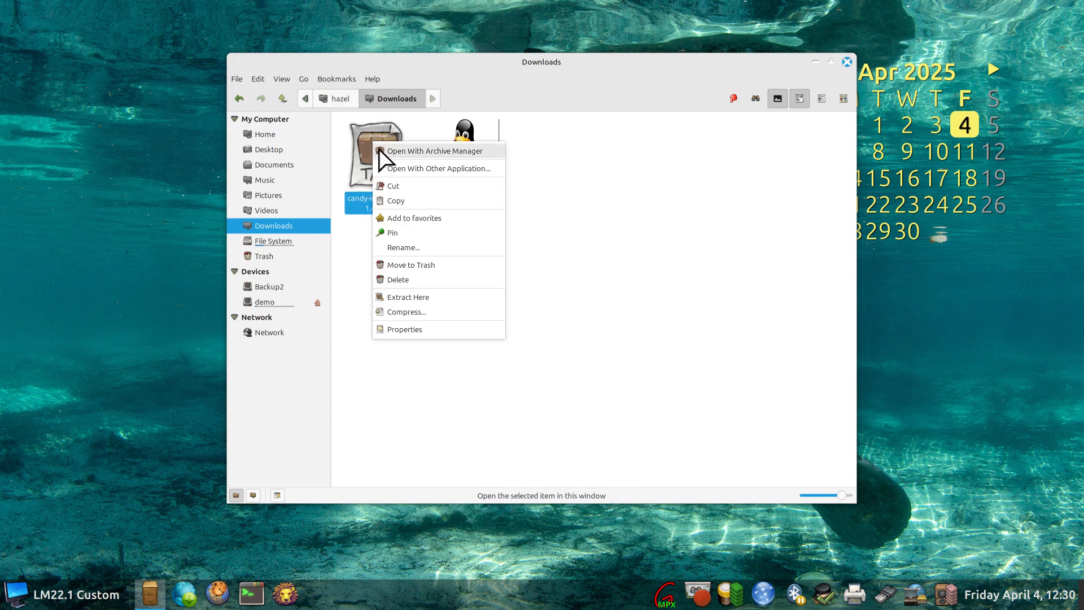
pyautogui.click(410, 297)
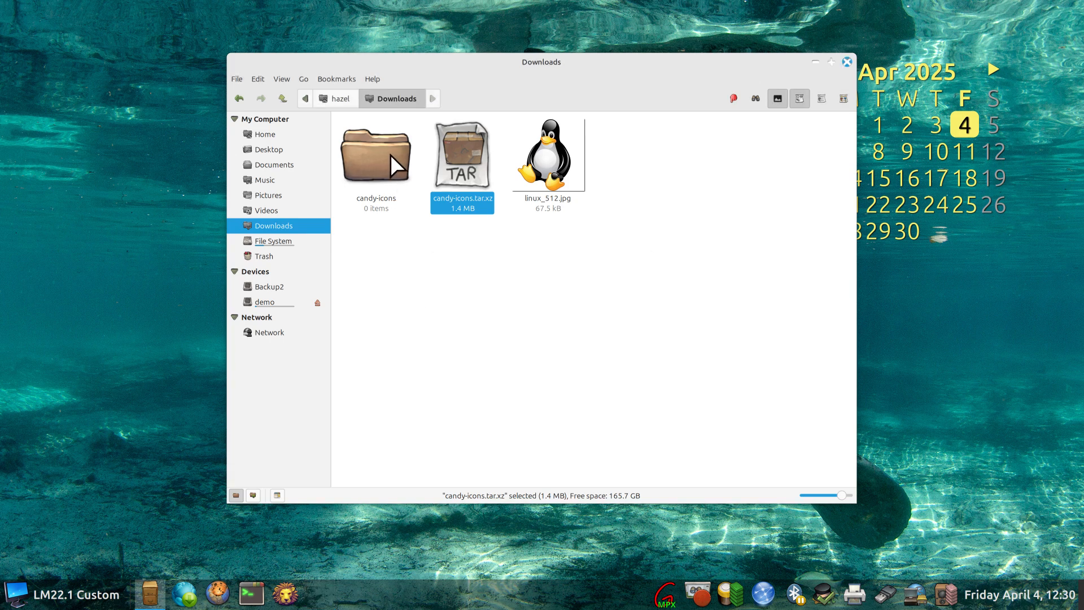
pyautogui.click(391, 154)
pyautogui.click(291, 137)
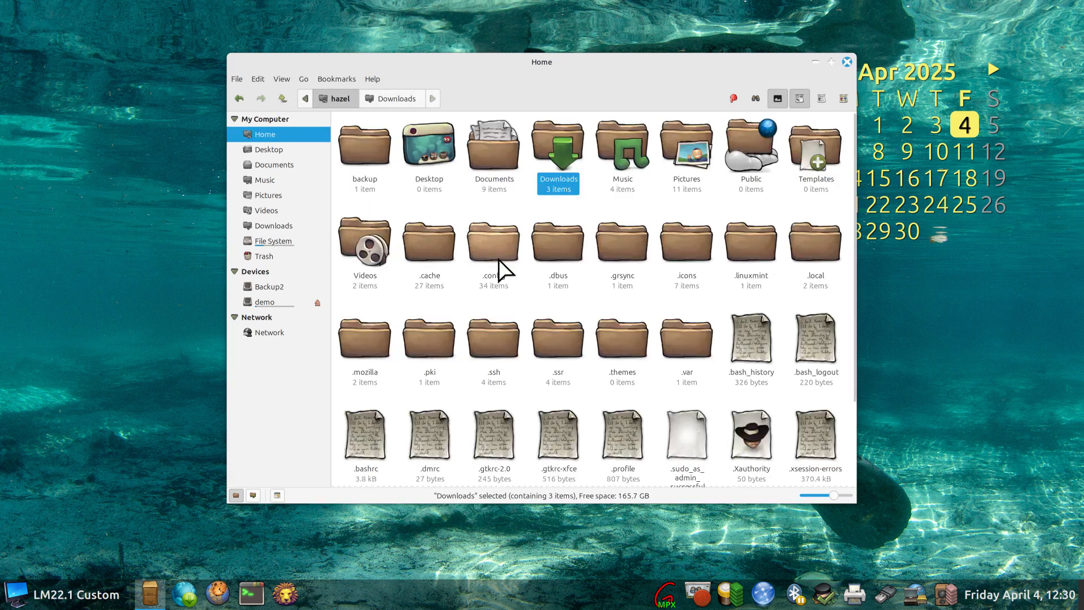
pyautogui.doubleClick(683, 248)
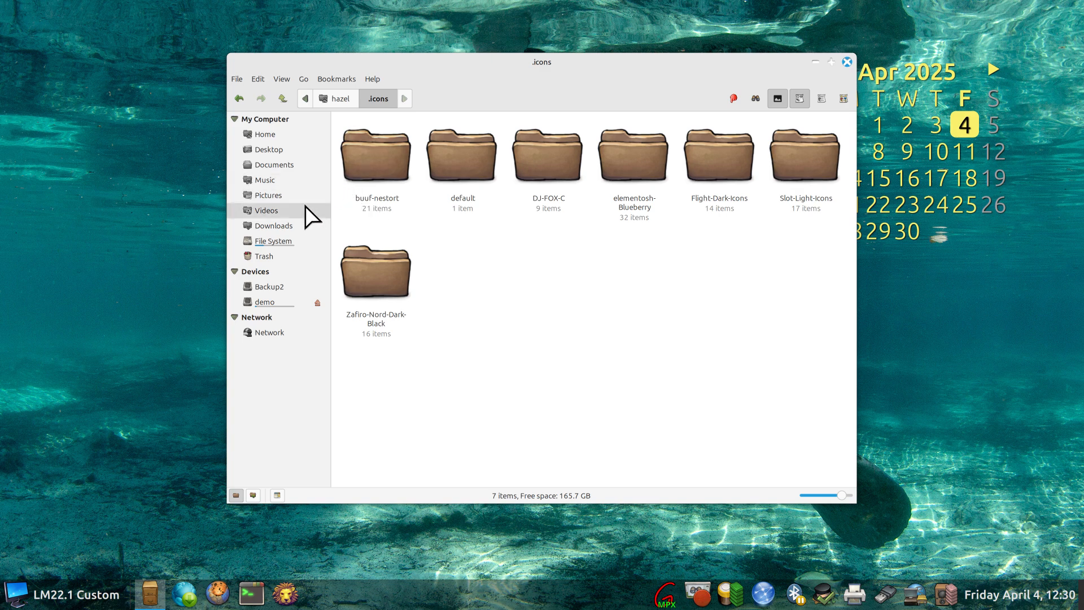
# Move the extracted candy-icons folder from Downloads into the .icons folder in Home
pyautogui.click(291, 225)
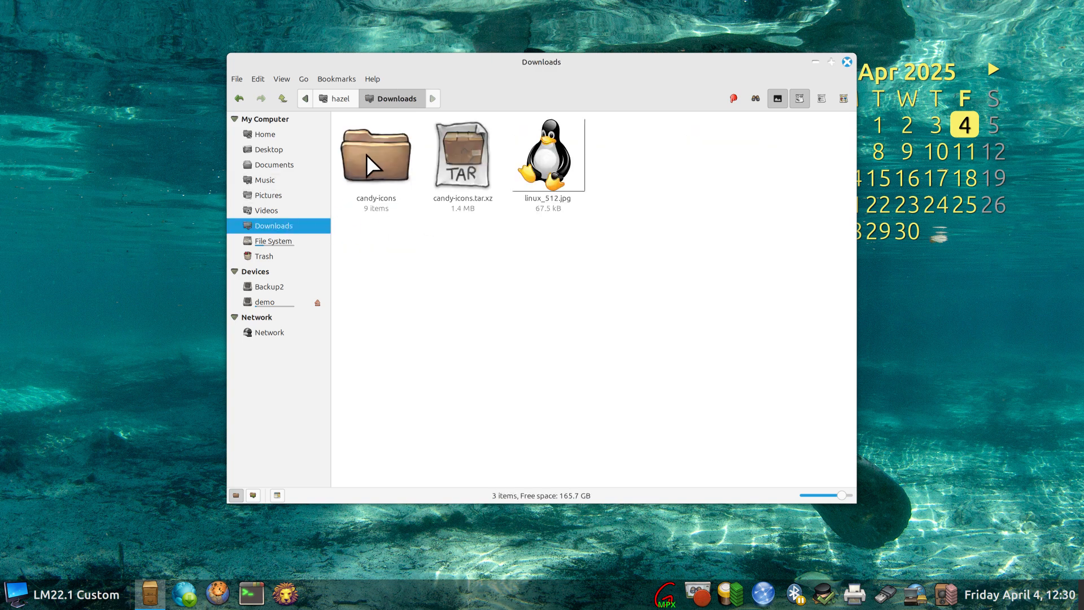
pyautogui.rightClick(368, 155)
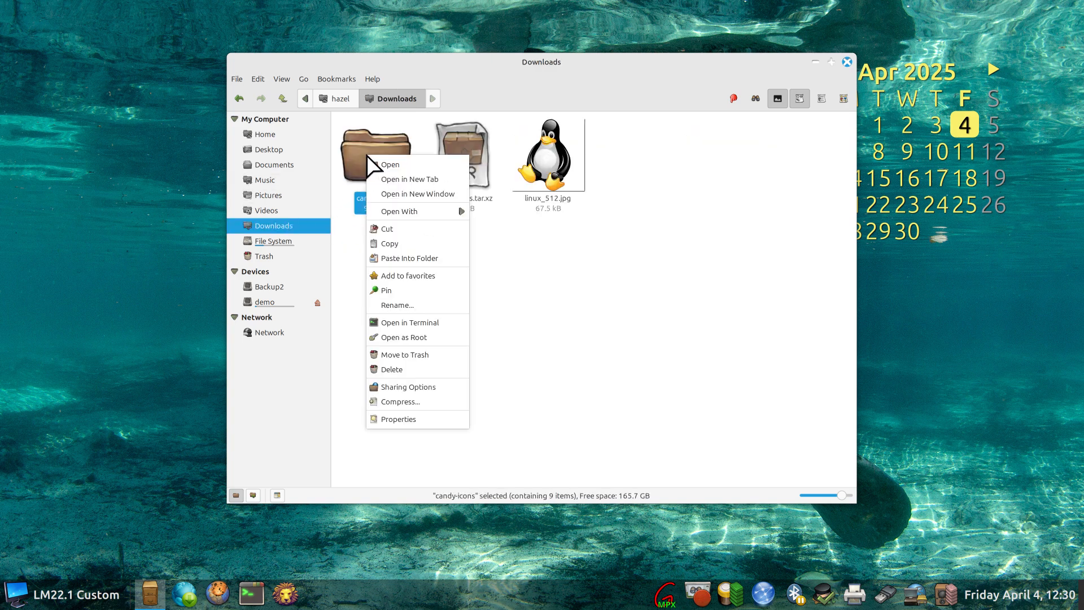
pyautogui.click(397, 230)
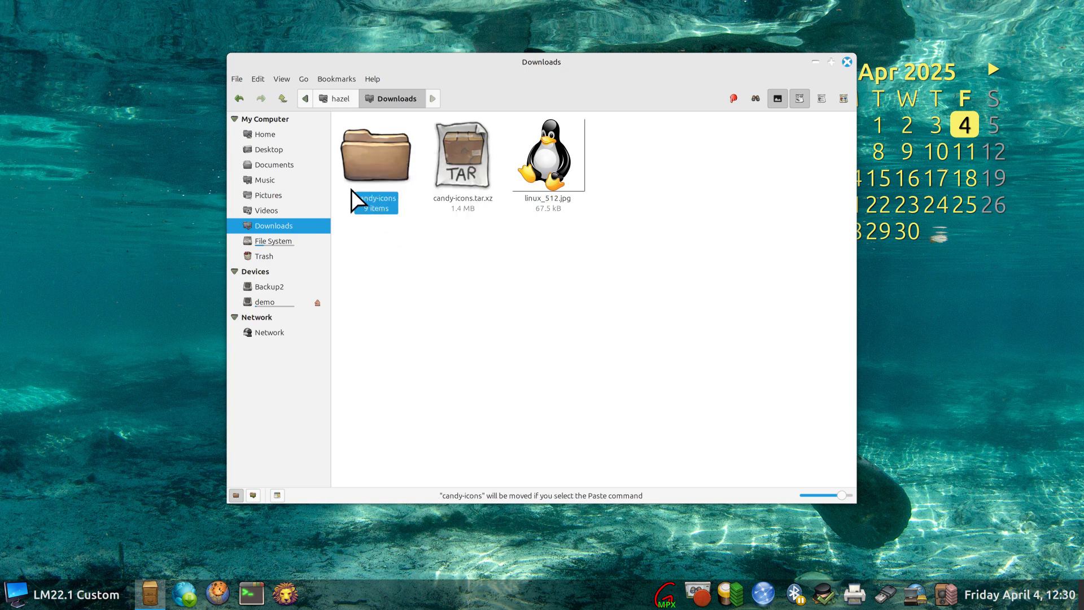
pyautogui.click(283, 135)
pyautogui.doubleClick(679, 242)
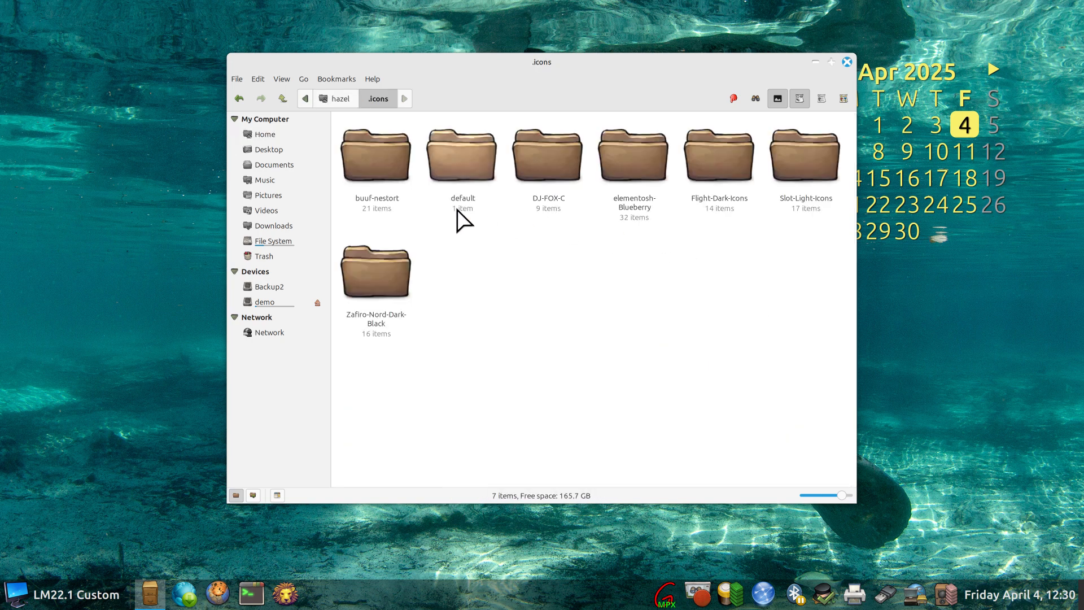
pyautogui.rightClick(482, 258)
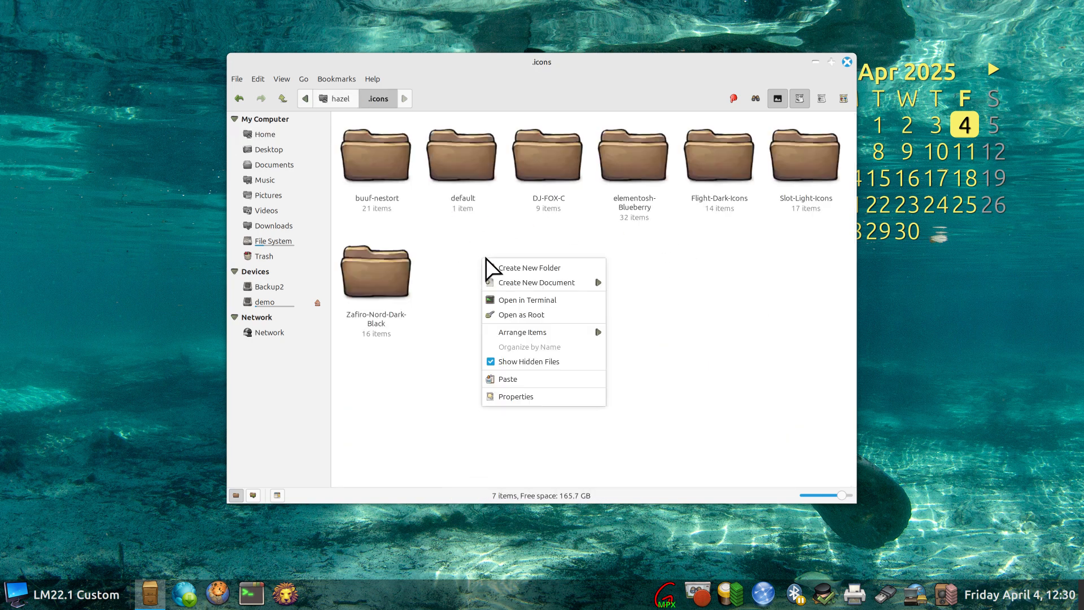
pyautogui.click(550, 379)
pyautogui.click(668, 292)
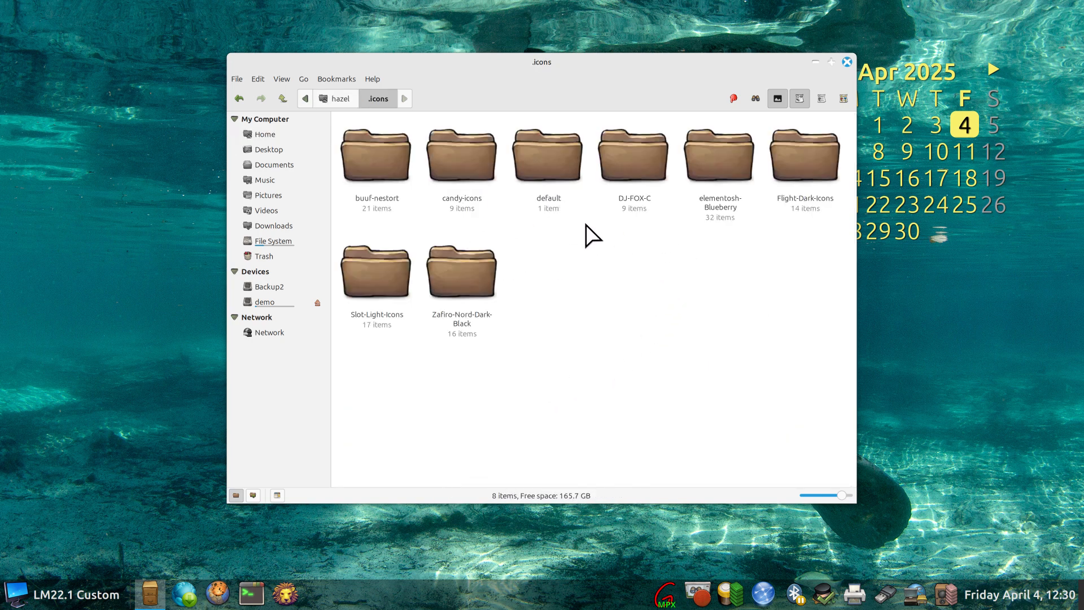
# Check the candy-icons folder in .icons for its index.theme file, and close the file manager
pyautogui.doubleClick(441, 165)
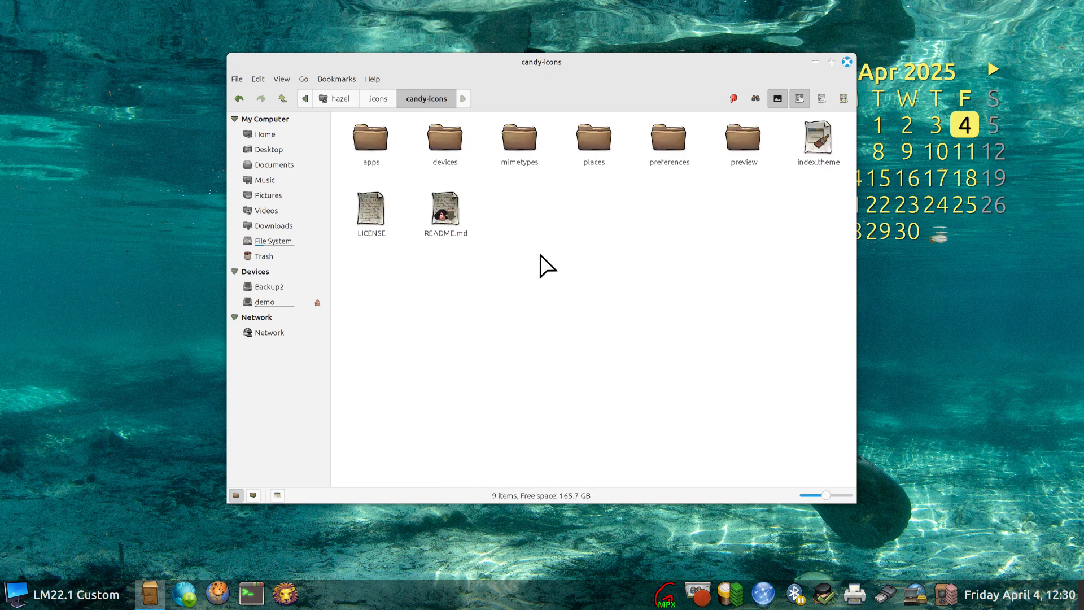
pyautogui.click(820, 140)
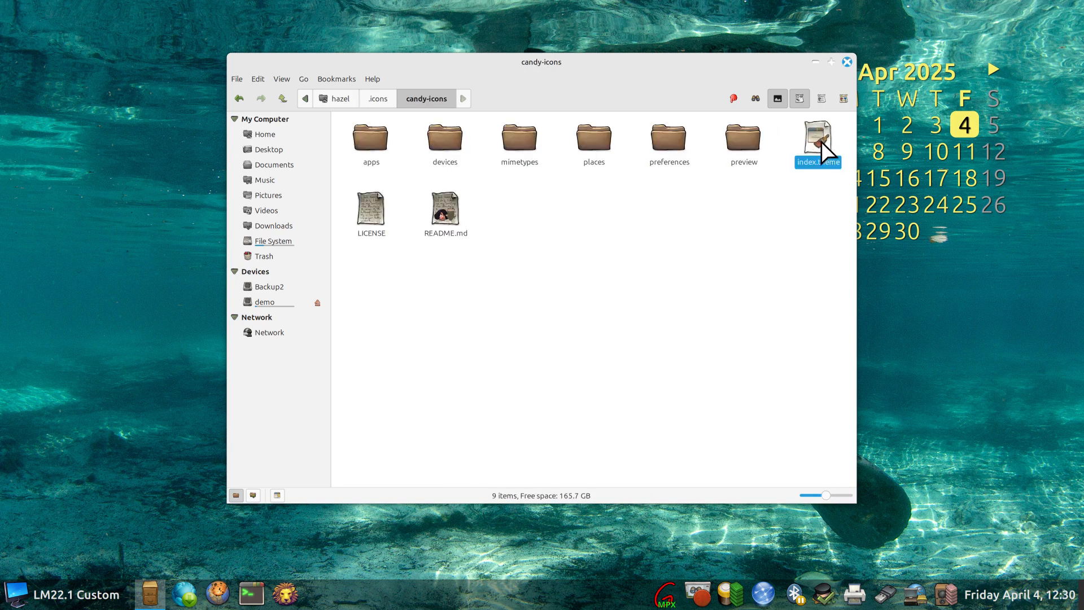
pyautogui.click(382, 96)
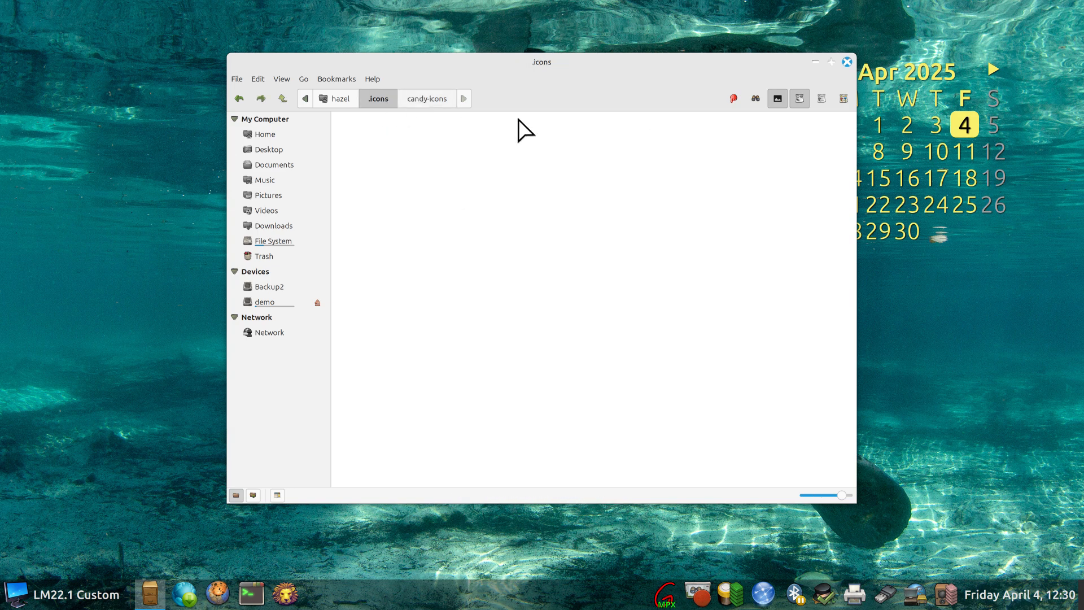
pyautogui.click(847, 61)
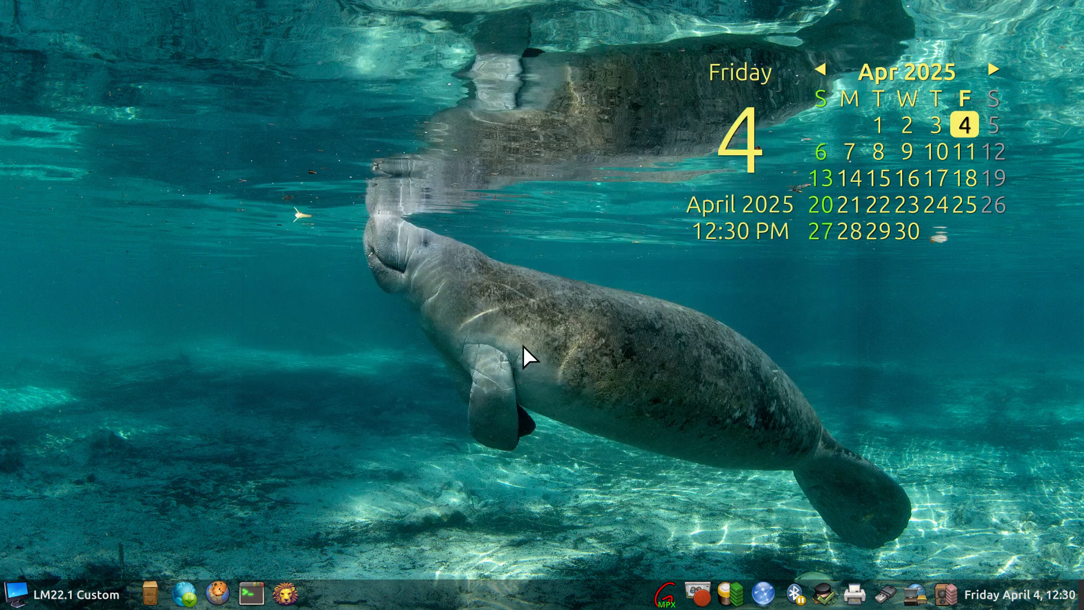
# Set the icon theme to candy-icons in the Themes settings and check its icons in the application menu
pyautogui.rightClick(457, 596)
pyautogui.click(505, 550)
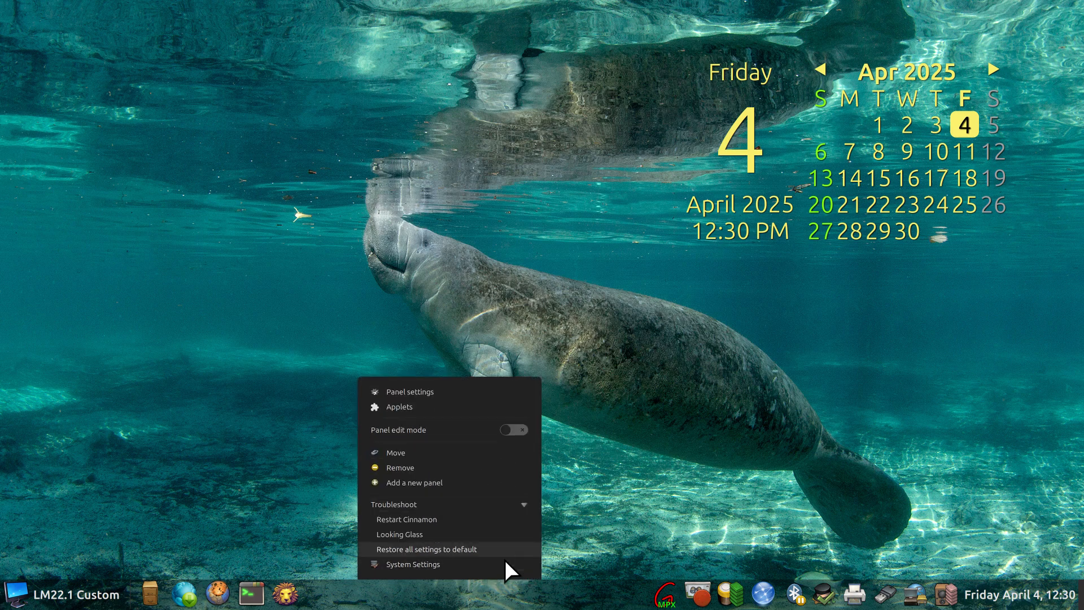
pyautogui.click(435, 602)
pyautogui.rightClick(435, 596)
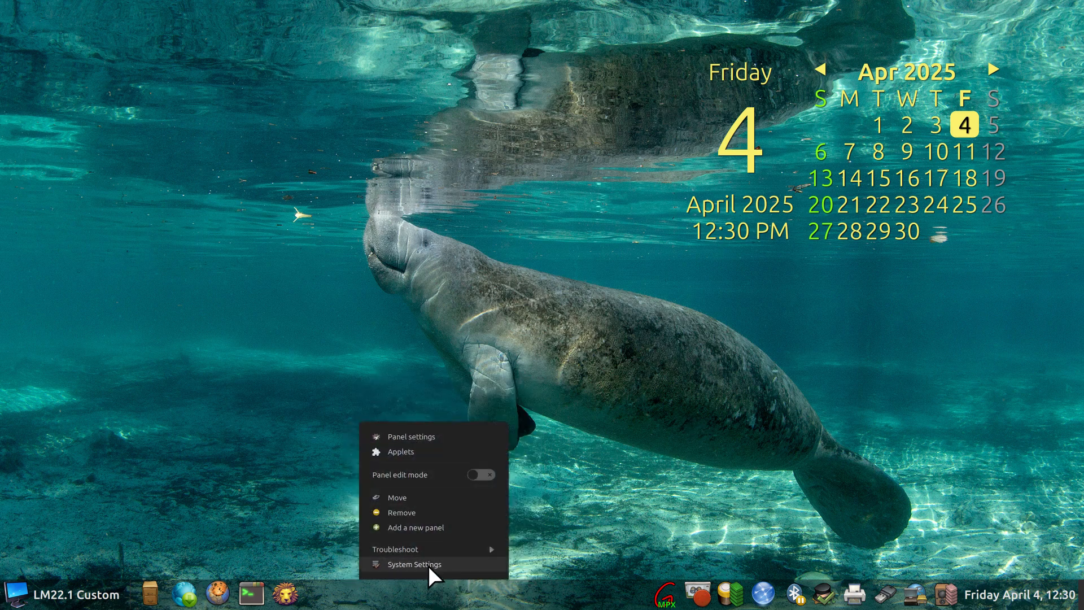
pyautogui.click(427, 564)
pyautogui.click(565, 223)
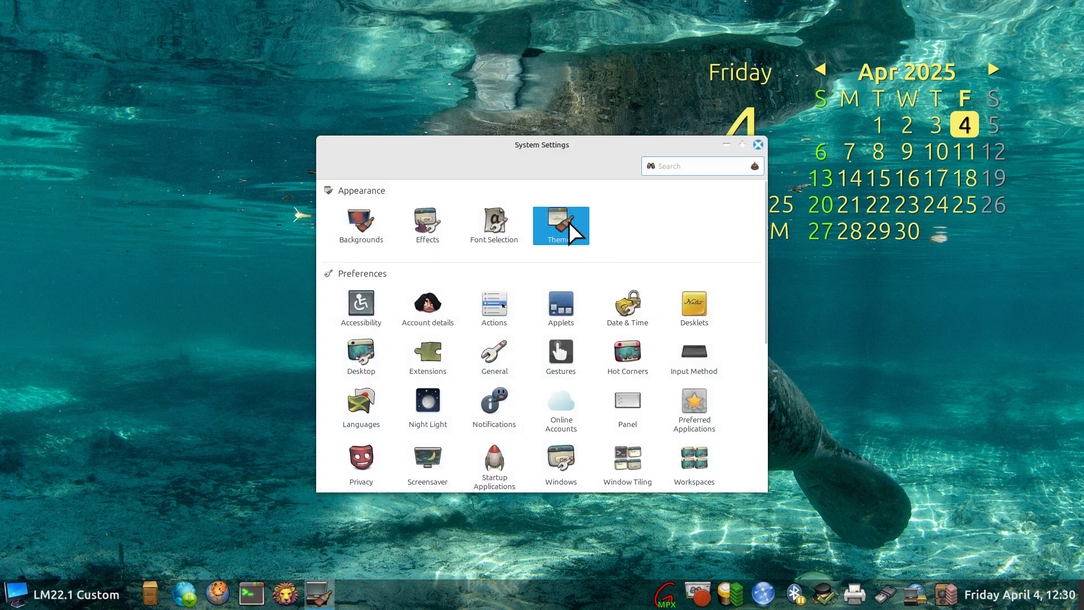
pyautogui.click(662, 302)
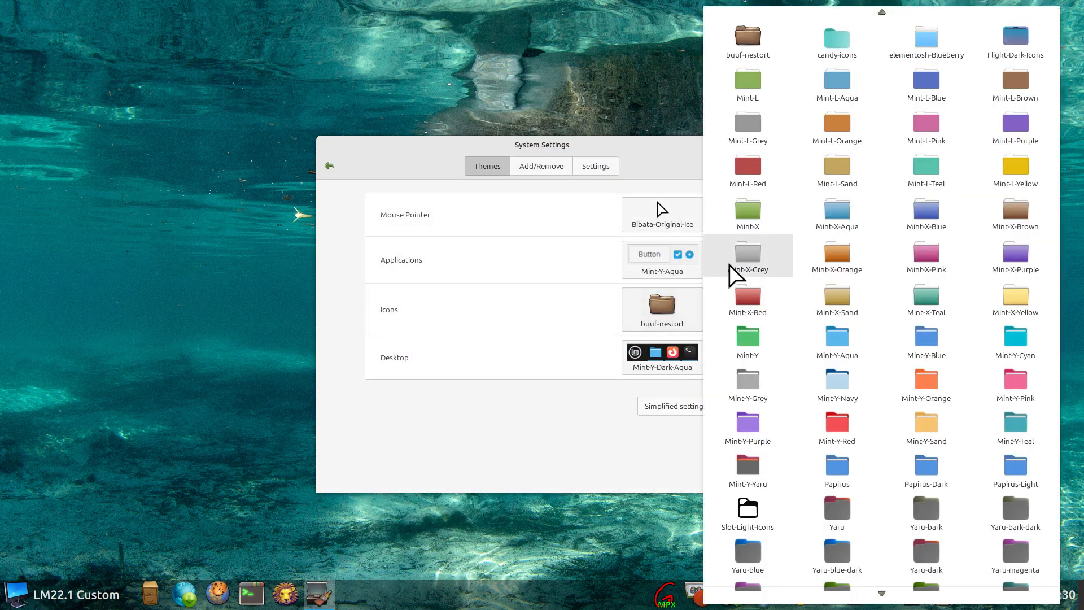
pyautogui.click(839, 46)
pyautogui.click(4, 602)
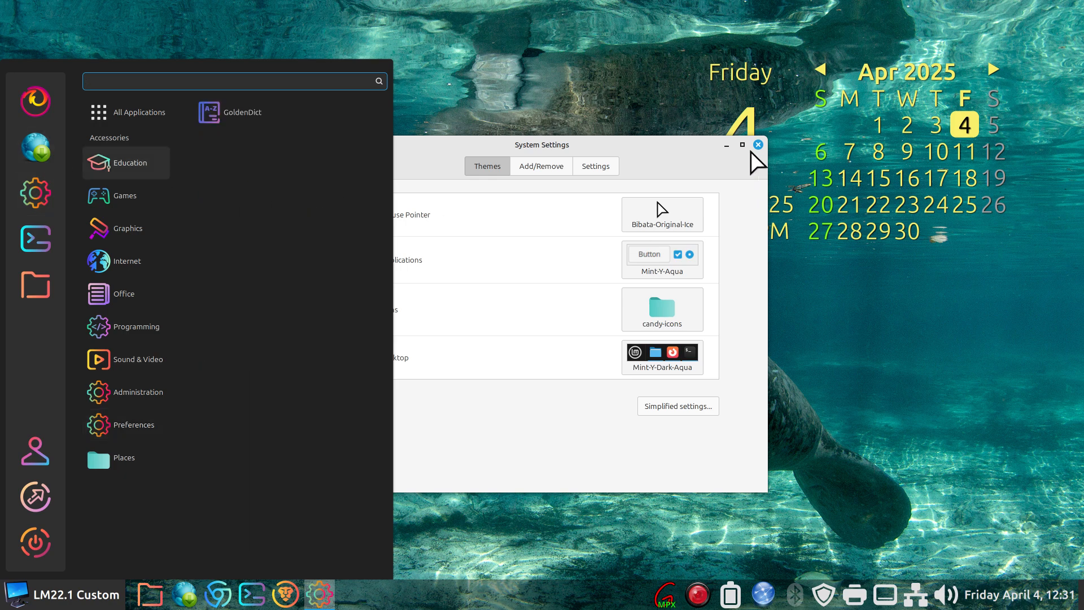
pyautogui.click(684, 173)
# Try the elementosh-Blueberry icon theme, checking its icons in the application menu, and switch to Flight-Dark-Icons
pyautogui.click(669, 309)
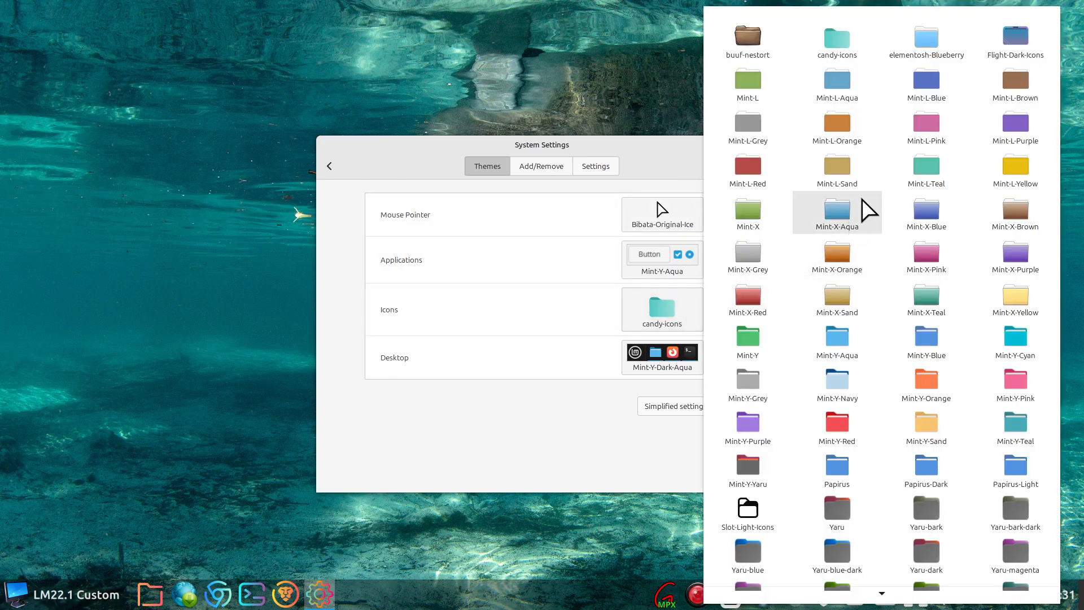
pyautogui.click(915, 50)
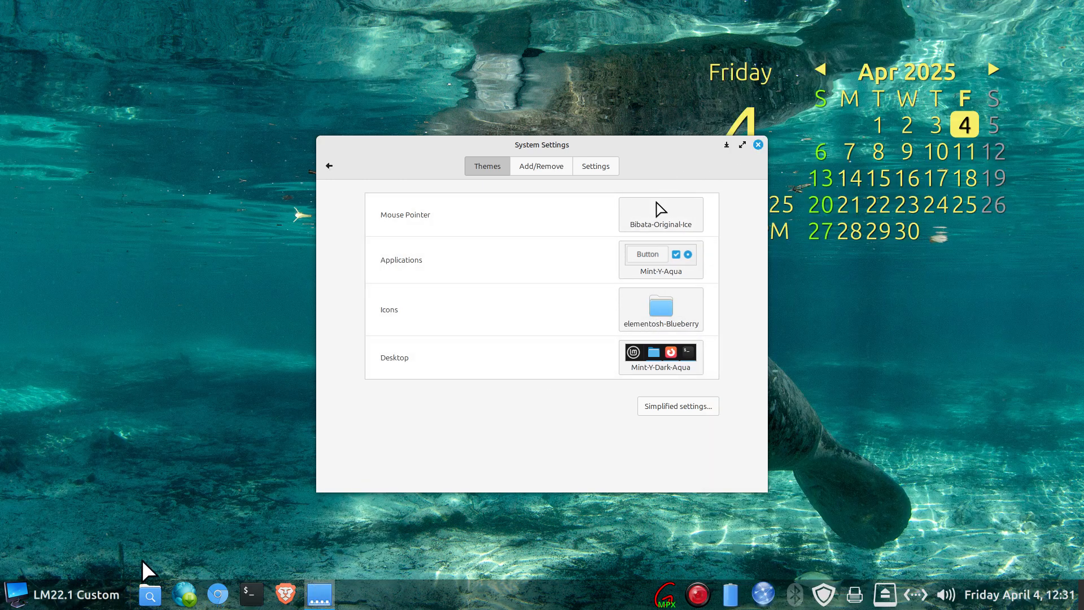
pyautogui.click(51, 595)
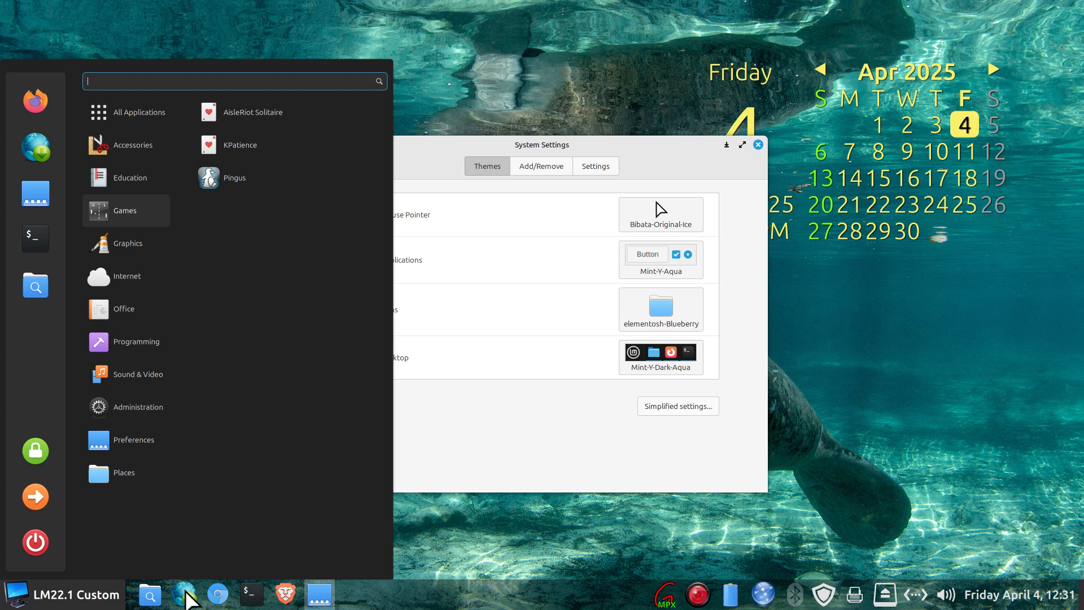
pyautogui.click(660, 309)
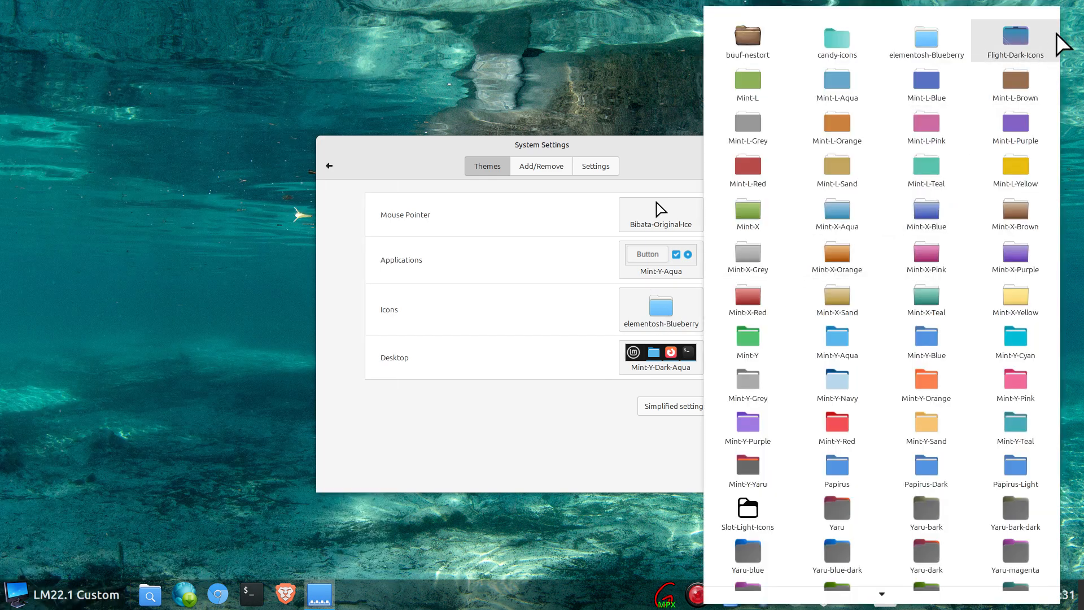
pyautogui.click(1041, 43)
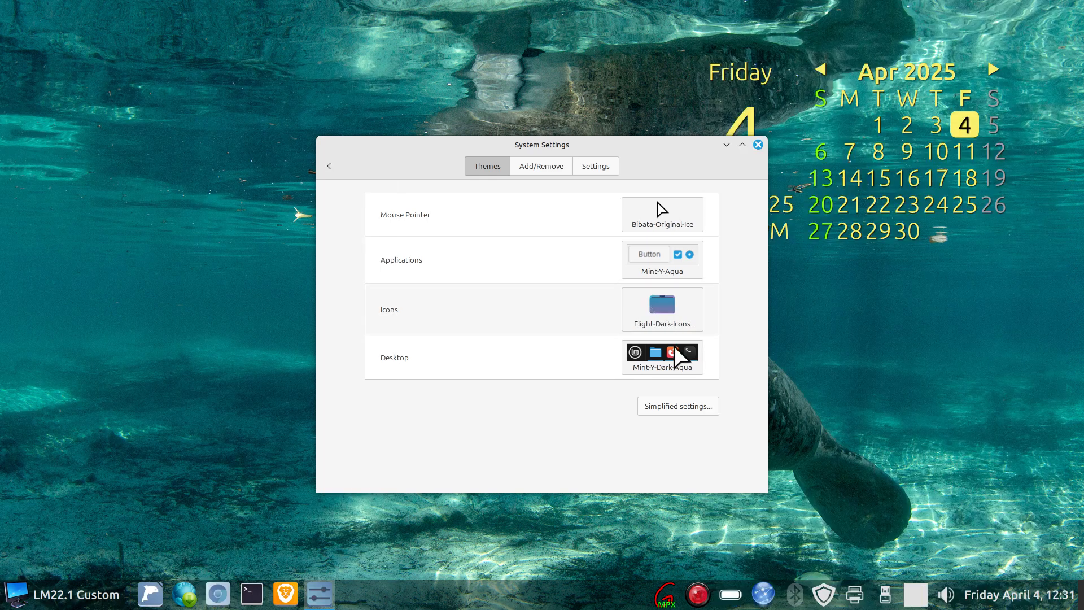
# Check how the Flight-Dark-Icons theme looks in the application menu and throughout System Settings
pyautogui.click(38, 598)
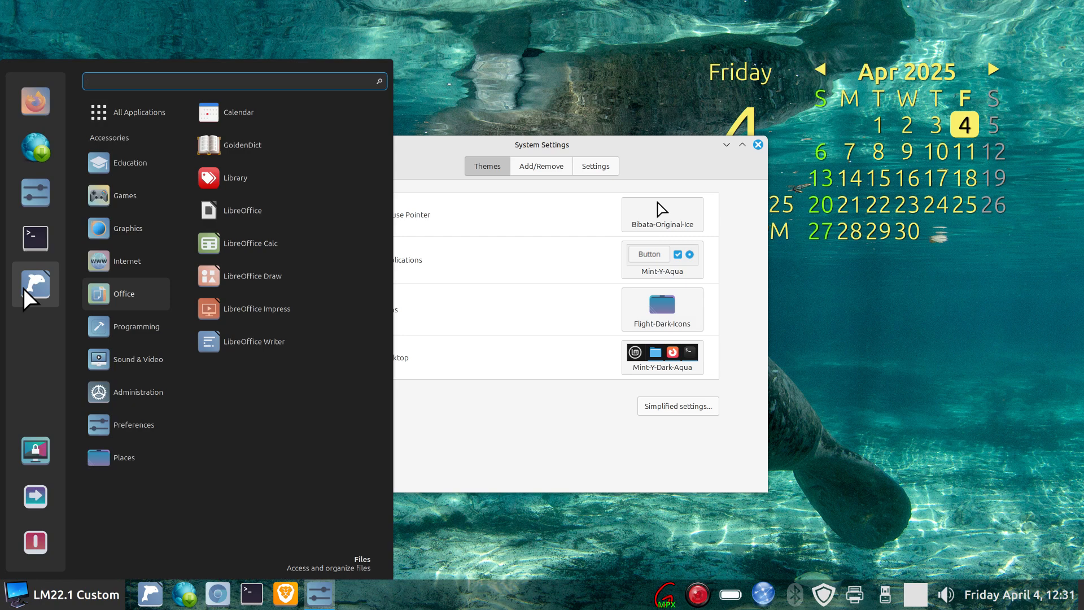
pyautogui.click(26, 193)
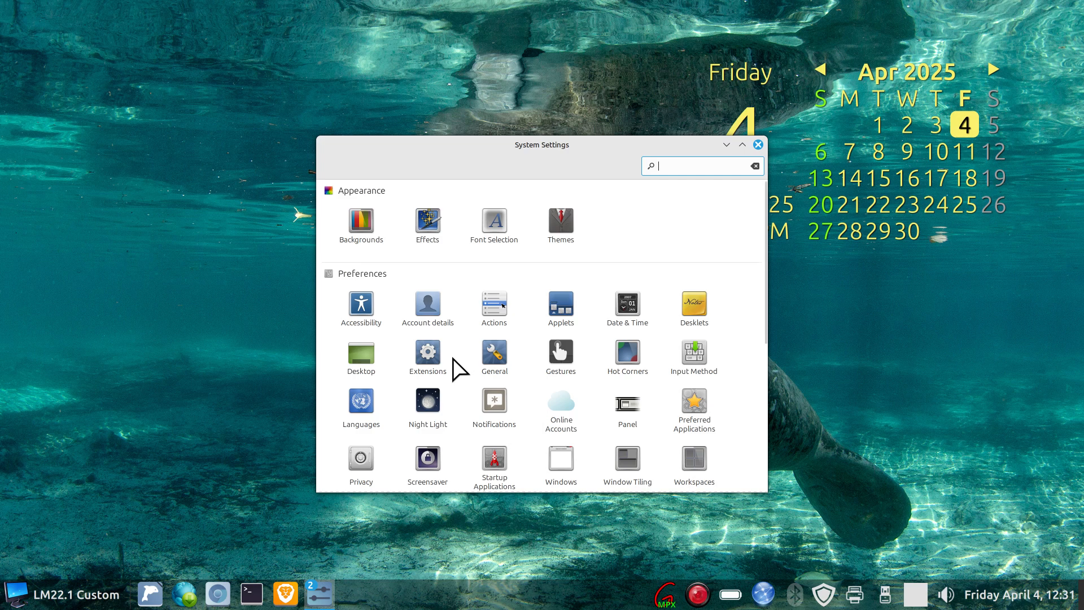
pyautogui.scroll(-5, 452, 362)
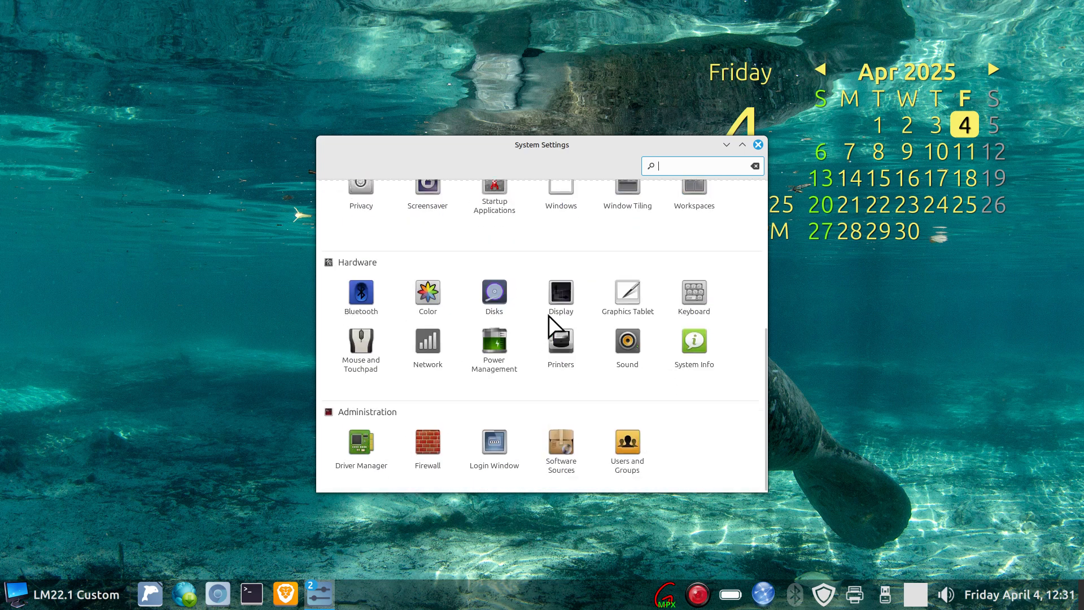
pyautogui.scroll(5, 551, 364)
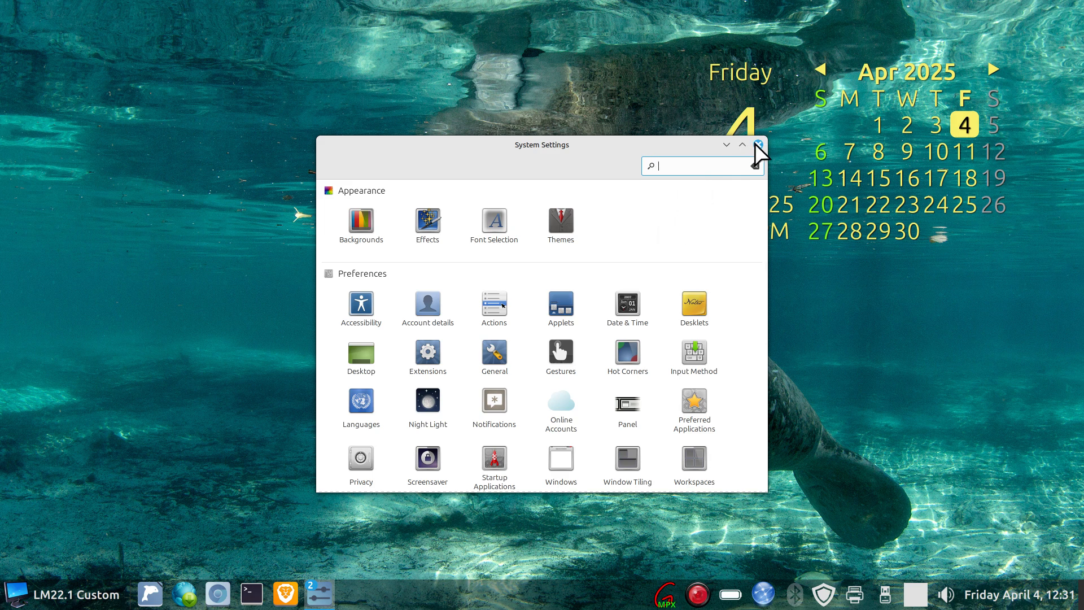
# Switch the icon theme to Slot-Light-Icons in the Themes settings
pyautogui.click(570, 232)
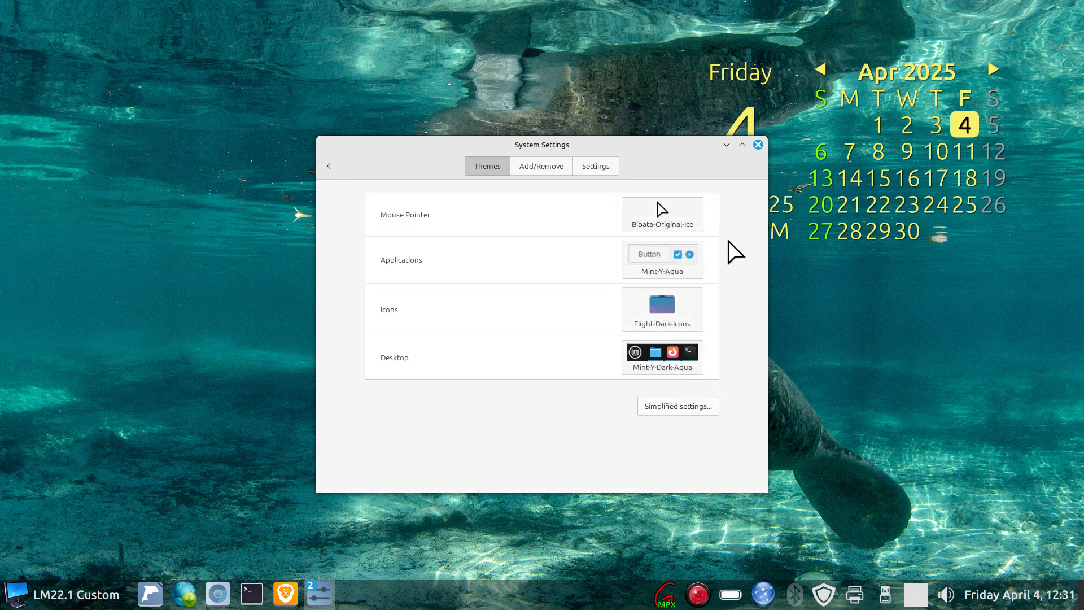
pyautogui.click(648, 307)
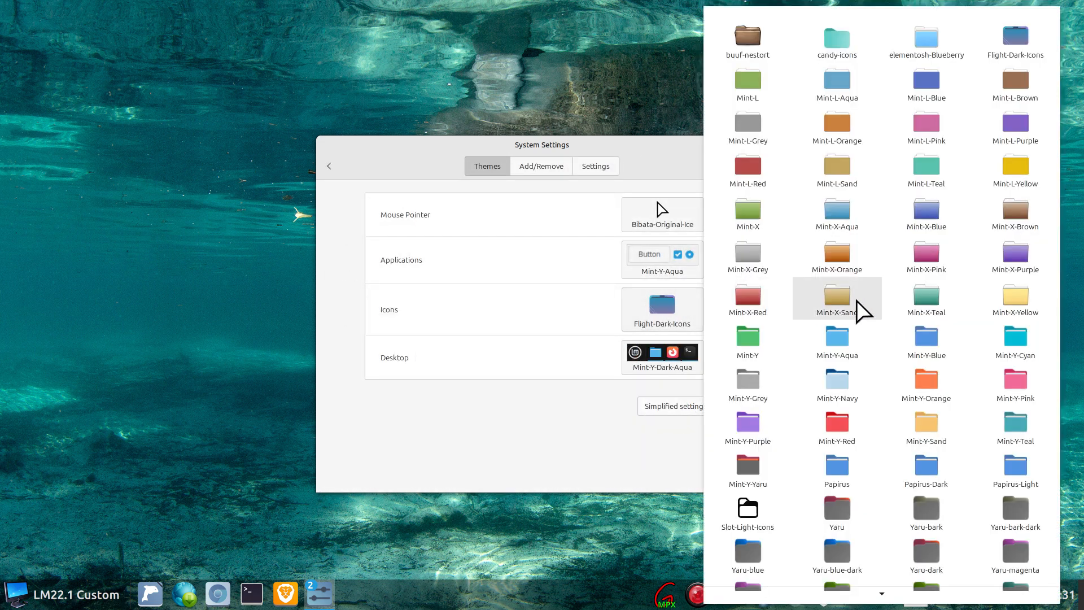
pyautogui.scroll(-3, 904, 364)
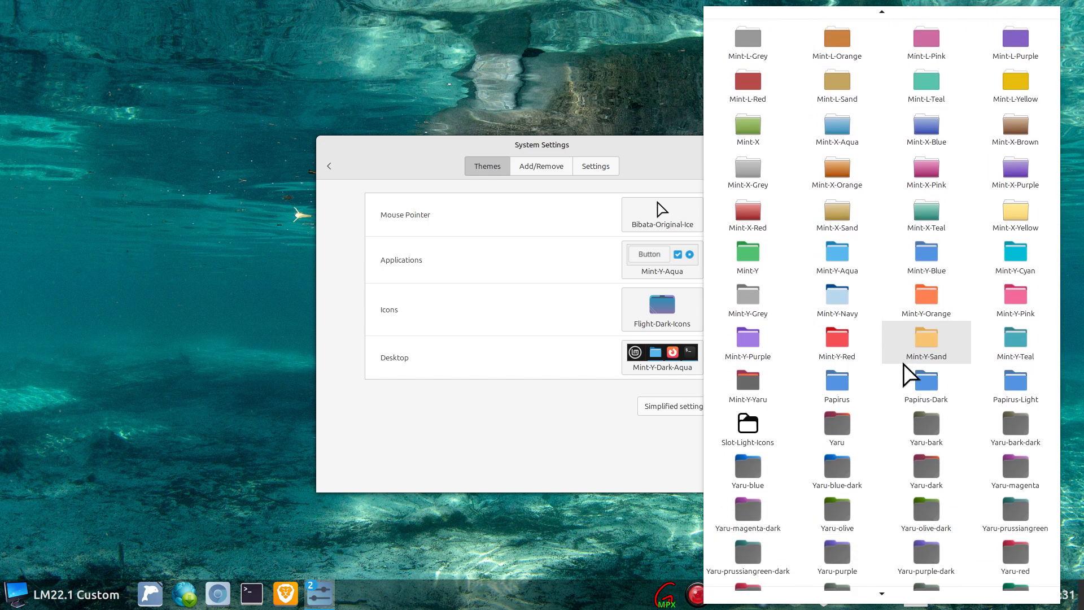
pyautogui.click(770, 443)
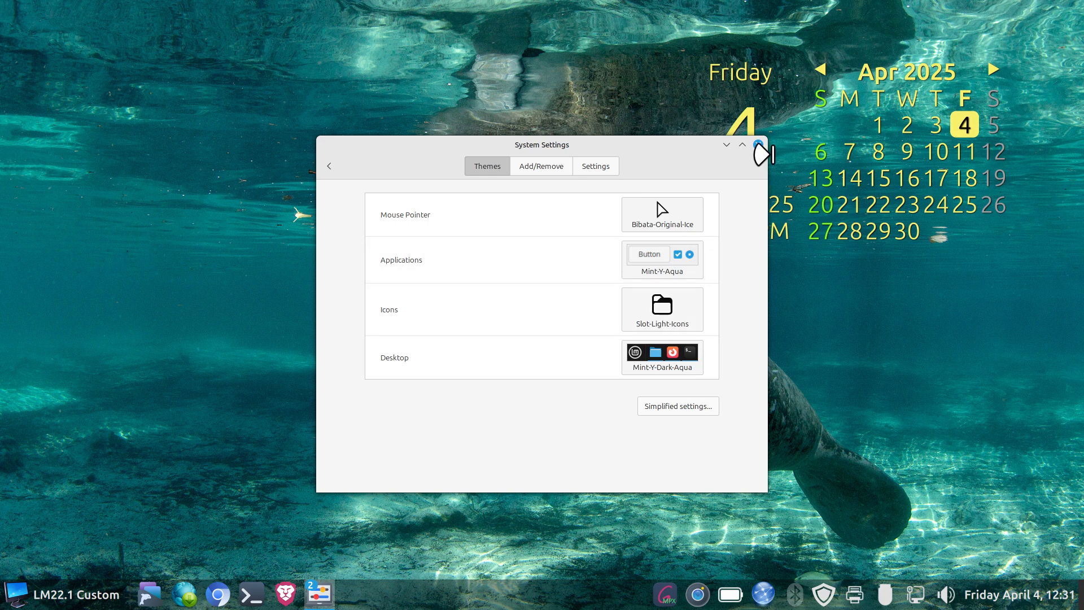
# View the Slot-Light-Icons folder inside .icons in the file manager, and close the window
pyautogui.click(149, 594)
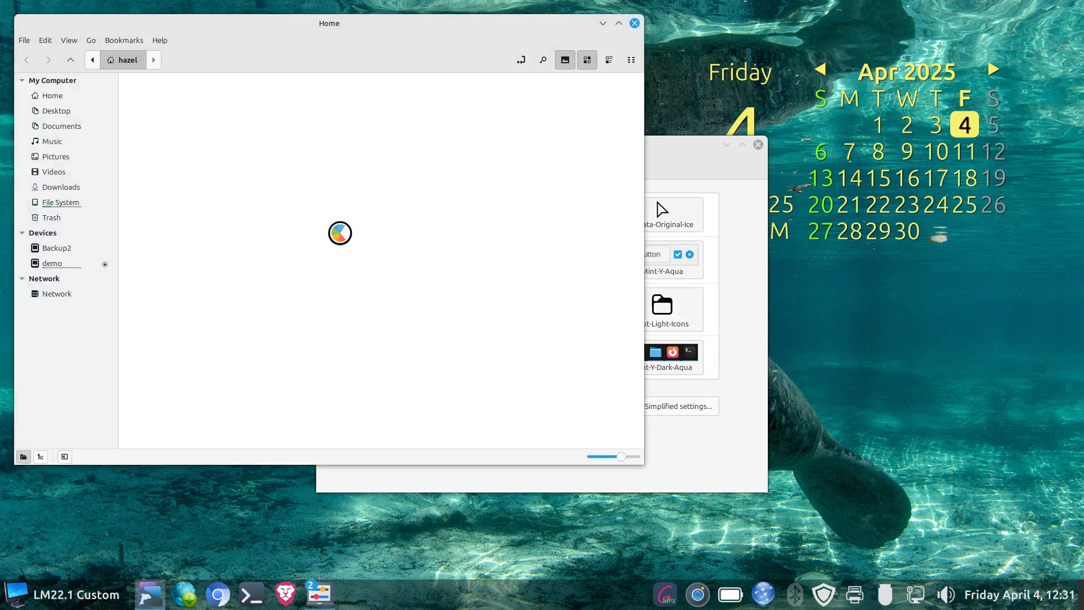
pyautogui.doubleClick(468, 212)
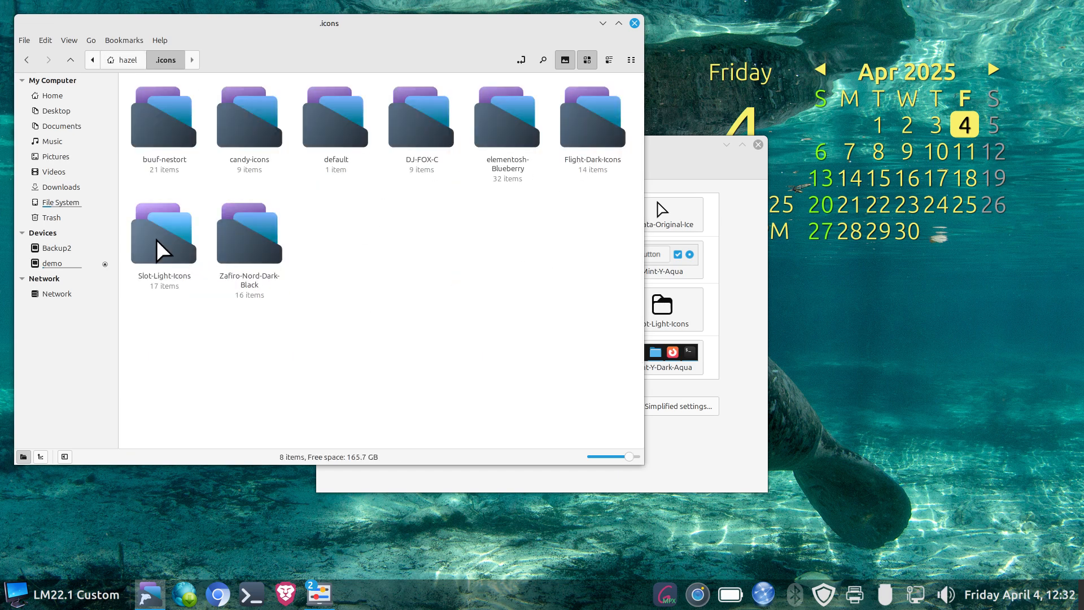
pyautogui.click(159, 239)
pyautogui.click(634, 23)
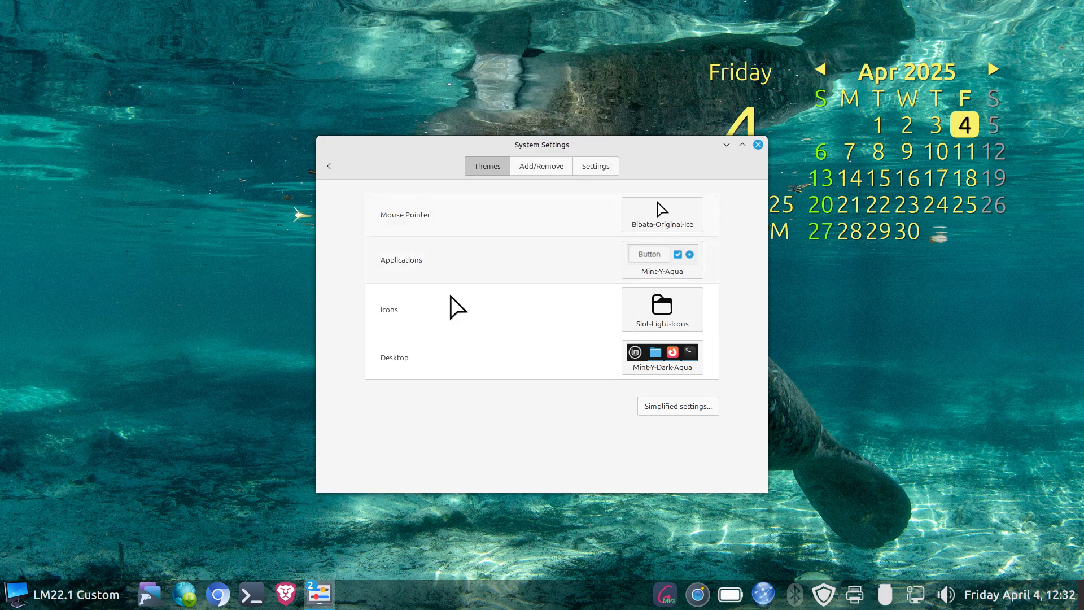
# Check the Slot-Light icons in the application menu and a second System Settings window, and close that window
pyautogui.click(123, 587)
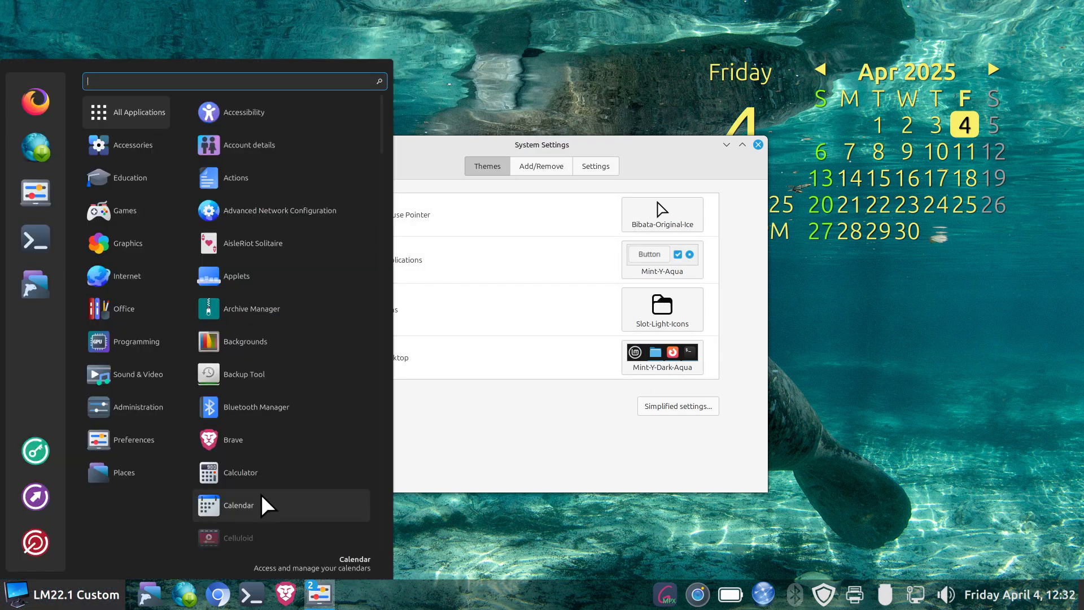
pyautogui.click(32, 189)
pyautogui.scroll(-10, 634, 270)
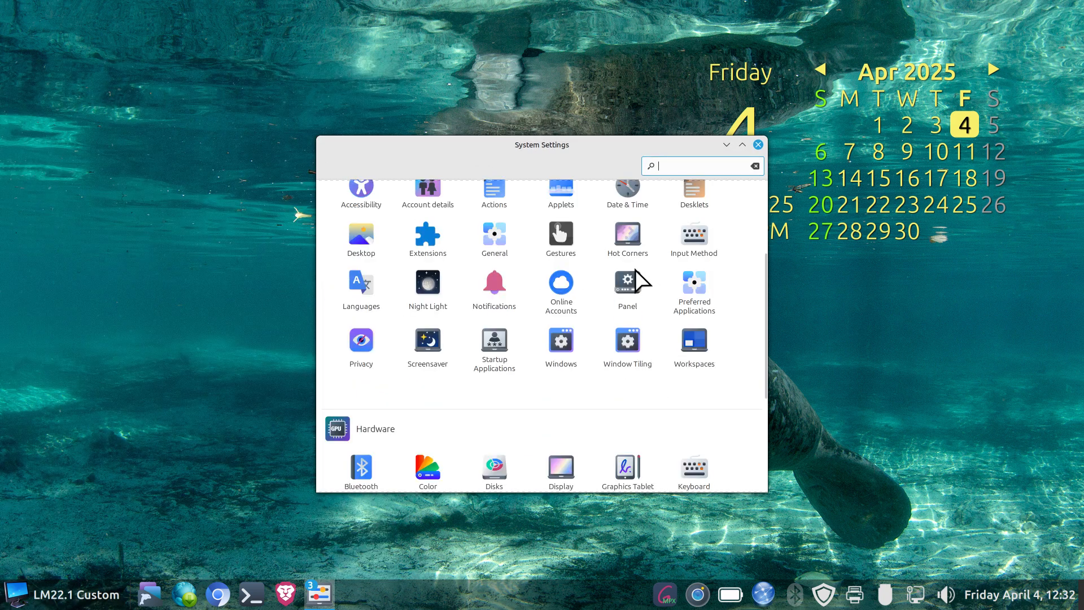
pyautogui.scroll(6, 634, 269)
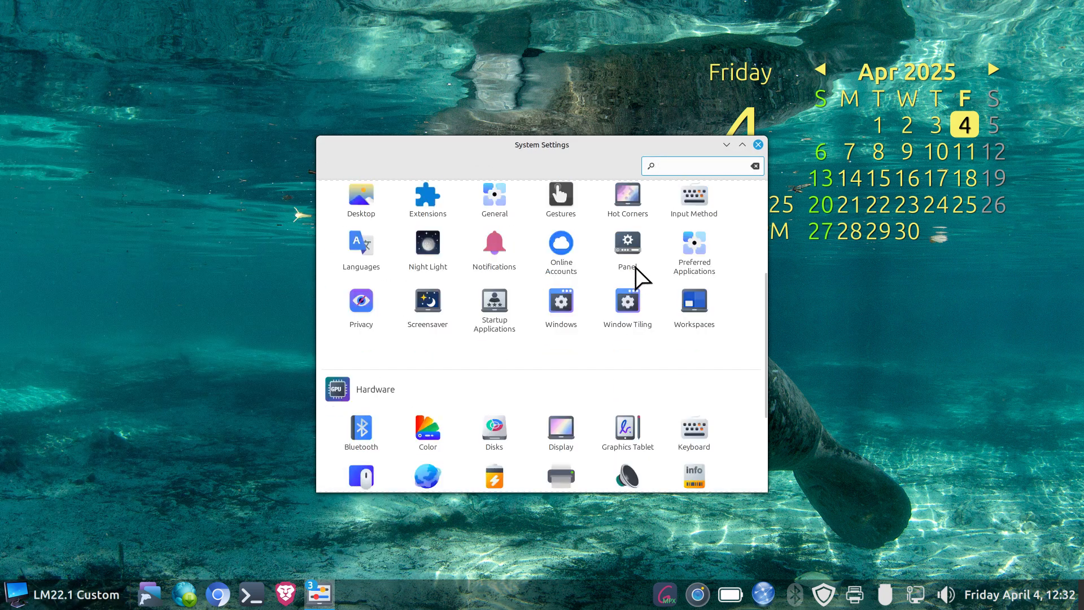
pyautogui.click(758, 145)
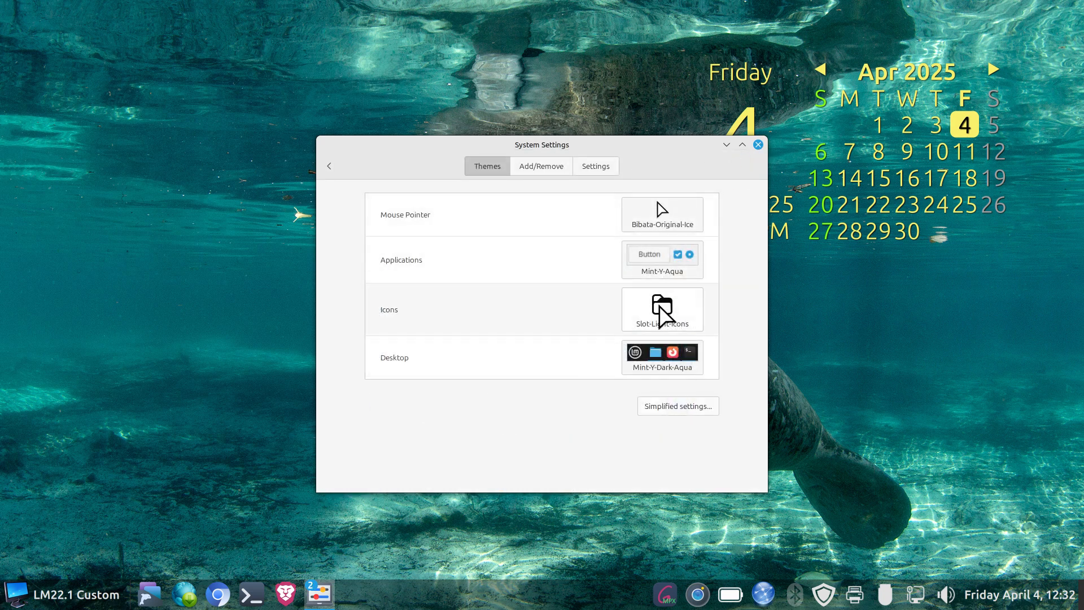
# Try the buuf-nestort icon theme, close the settings windows and check its icons in the application menu
pyautogui.click(661, 309)
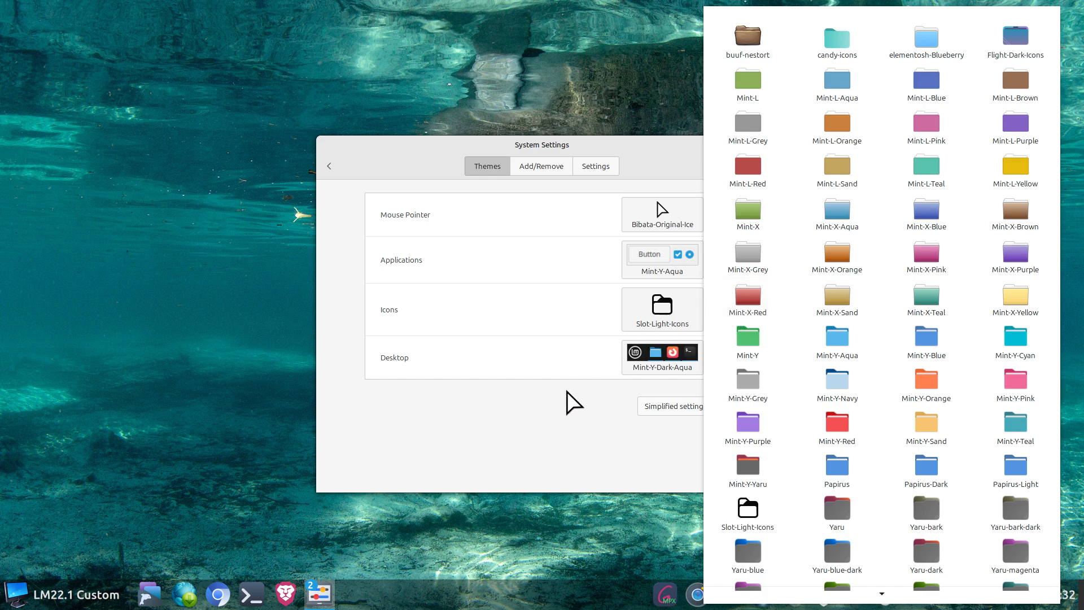
pyautogui.click(563, 406)
pyautogui.click(658, 313)
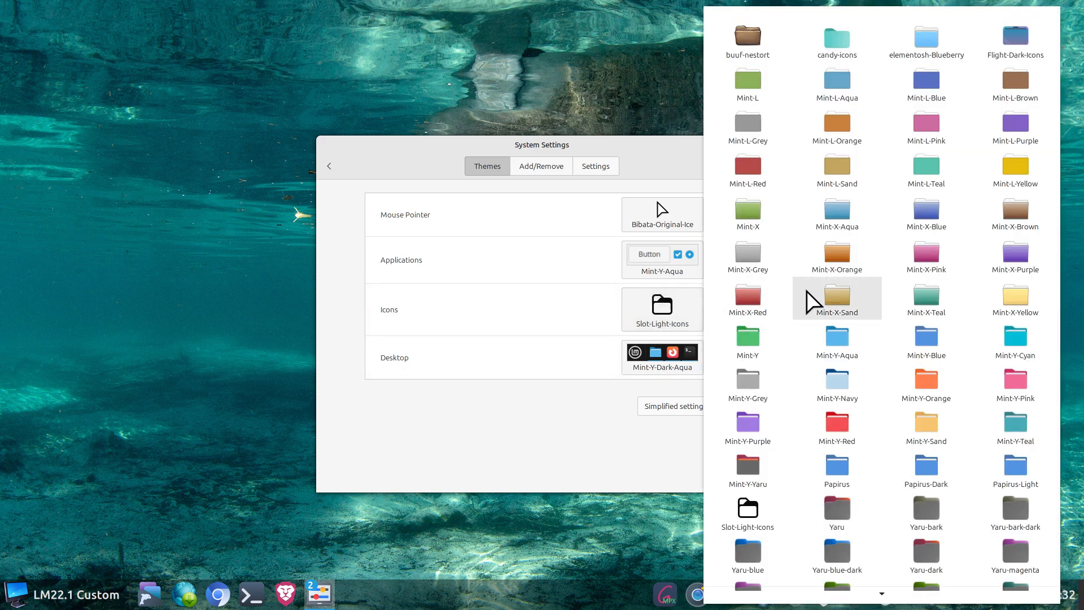
pyautogui.click(751, 36)
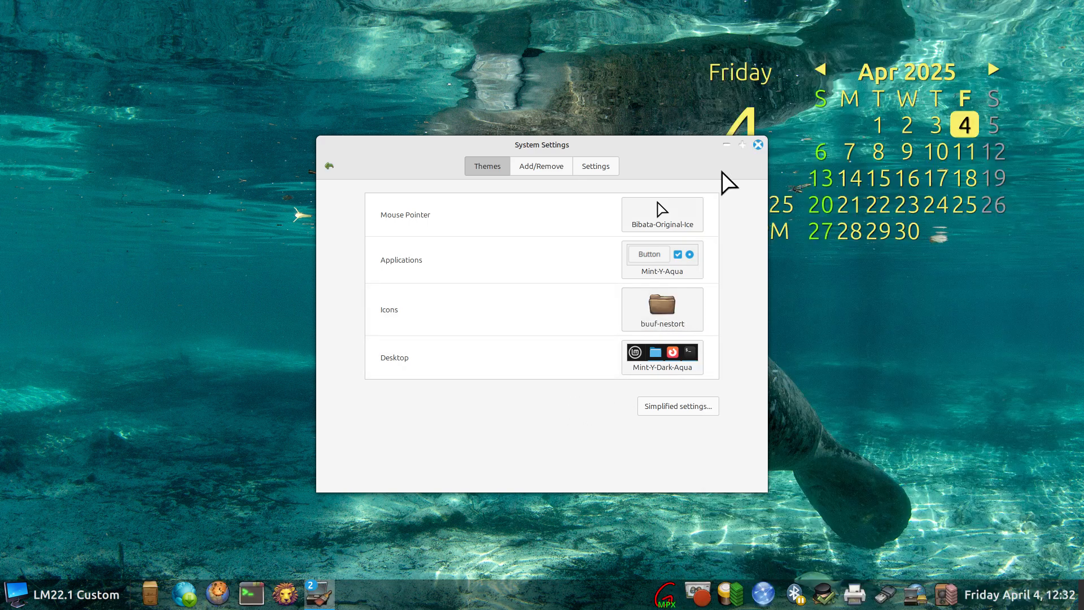
pyautogui.click(760, 143)
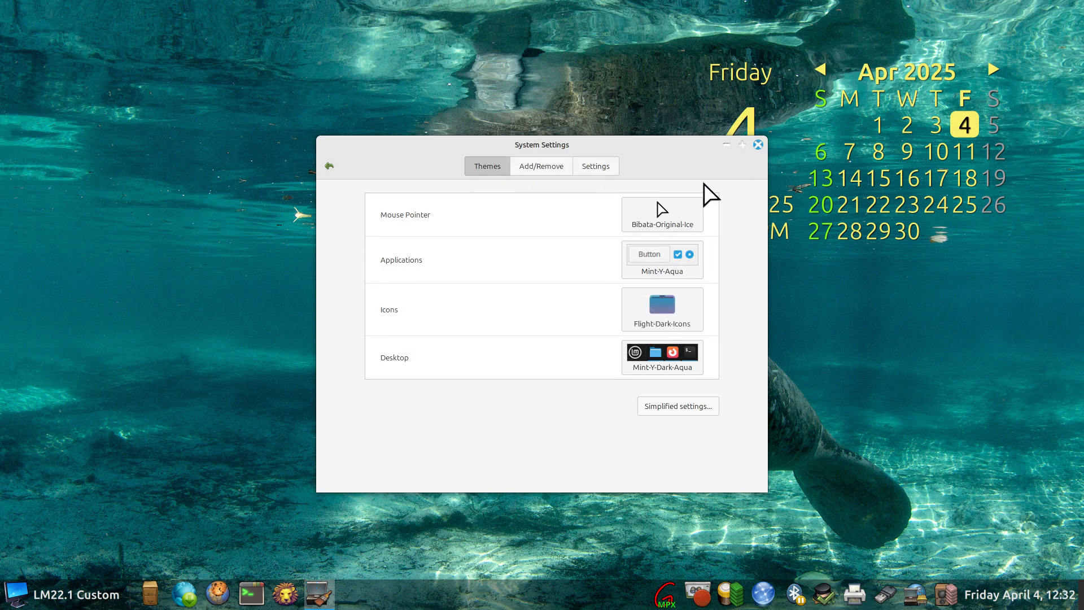
pyautogui.click(759, 142)
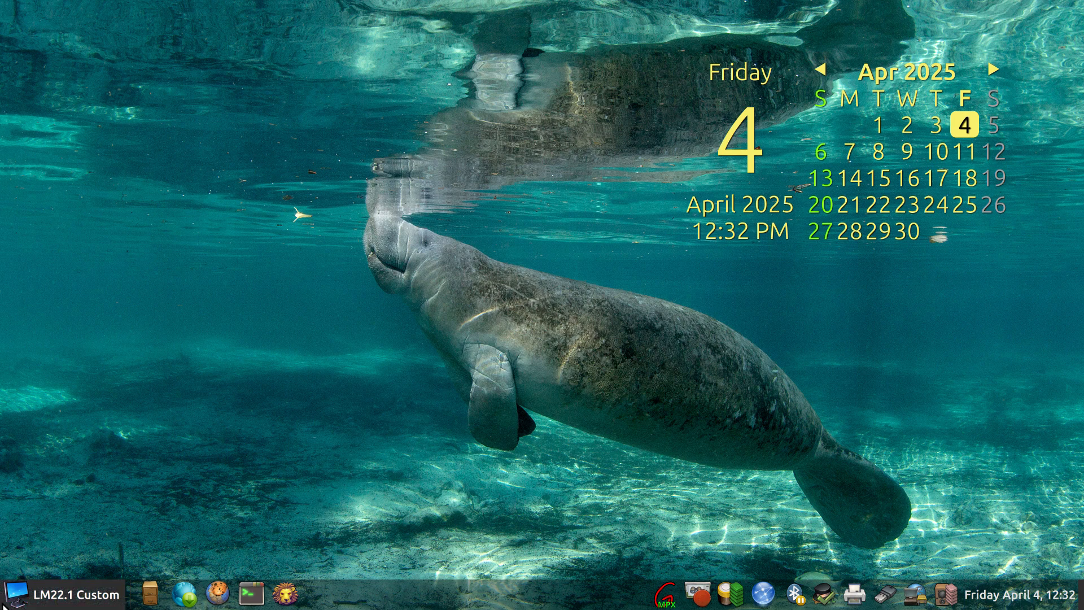
pyautogui.click(22, 600)
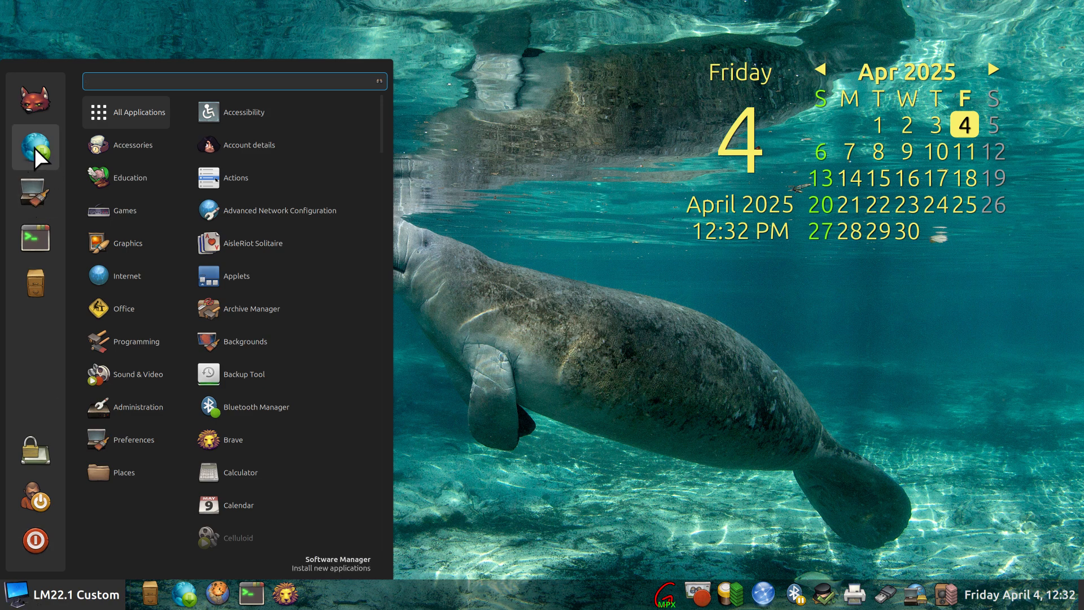
pyautogui.click(563, 311)
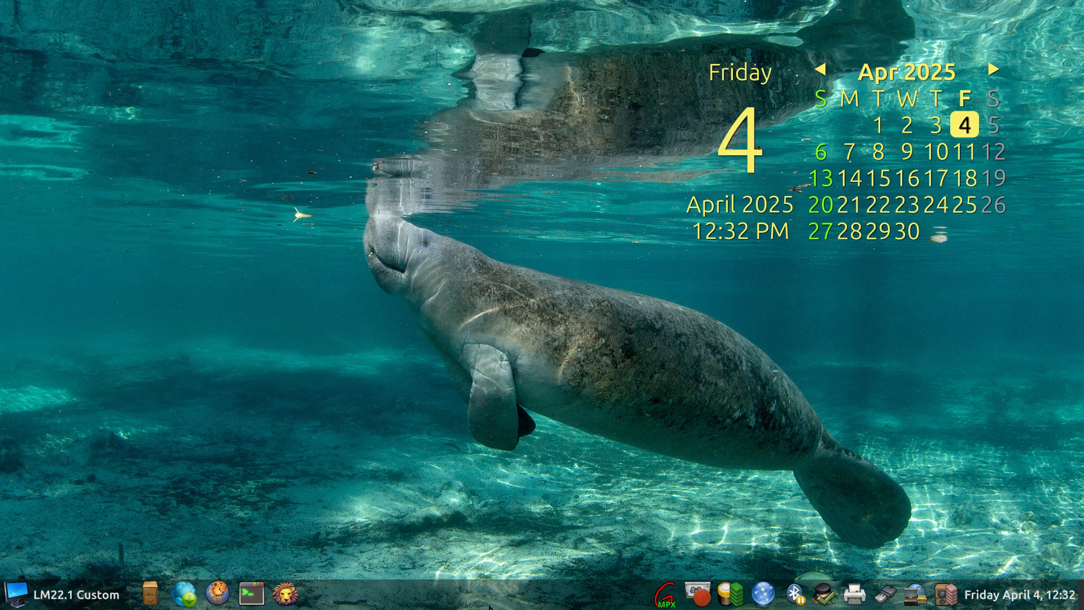
# Reopen the Themes settings, set the icon theme to Mint-Y-Sand and close System Settings
pyautogui.rightClick(490, 601)
pyautogui.click(493, 565)
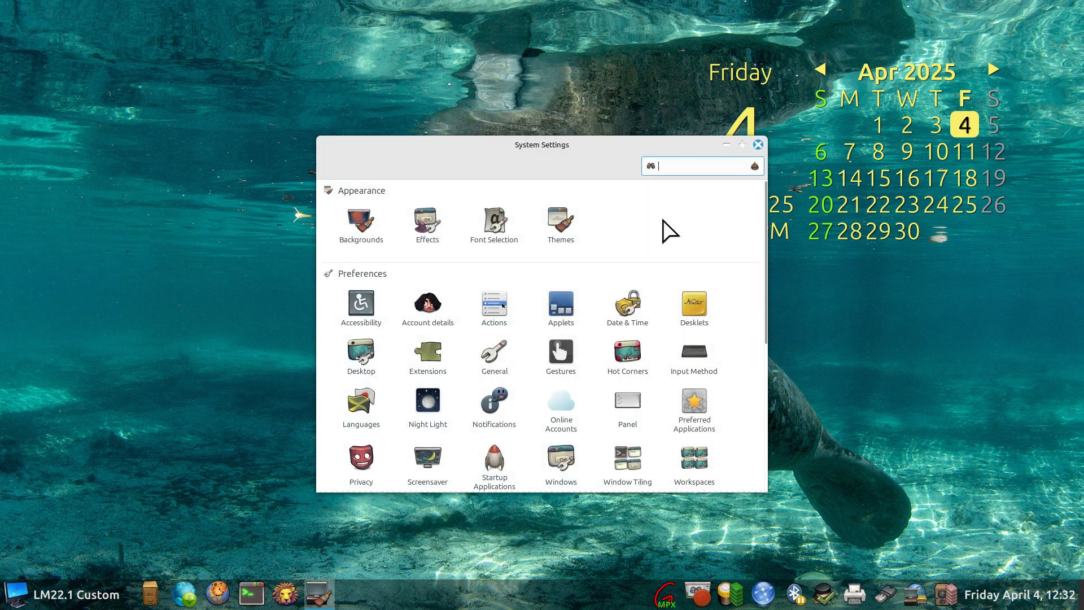
pyautogui.click(569, 224)
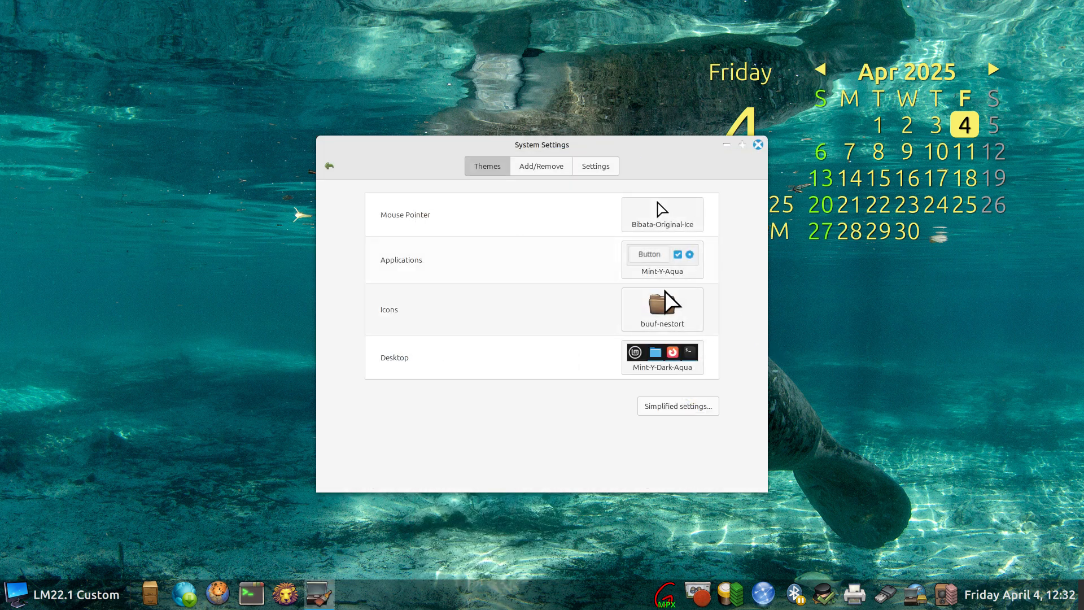
pyautogui.click(665, 291)
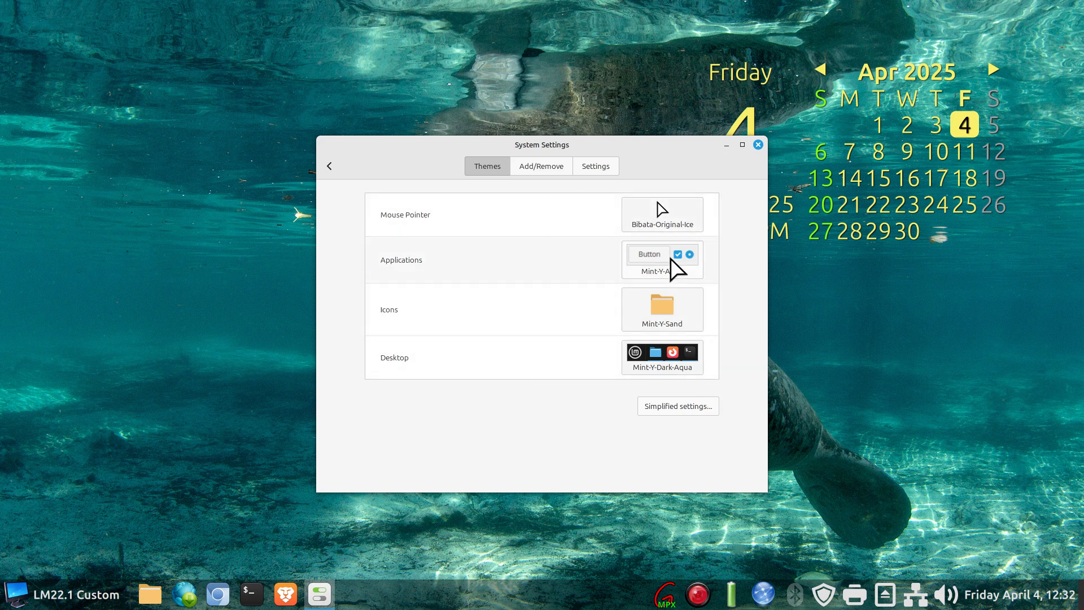
pyautogui.click(760, 144)
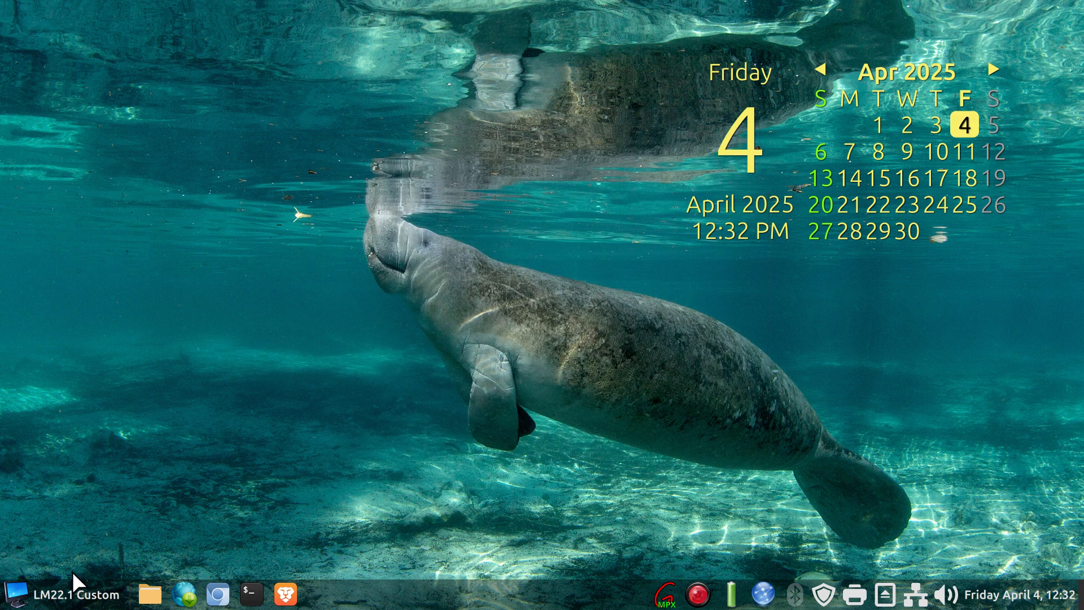
# View the application menu's categories and items in the menu editor, and close it
pyautogui.rightClick(22, 585)
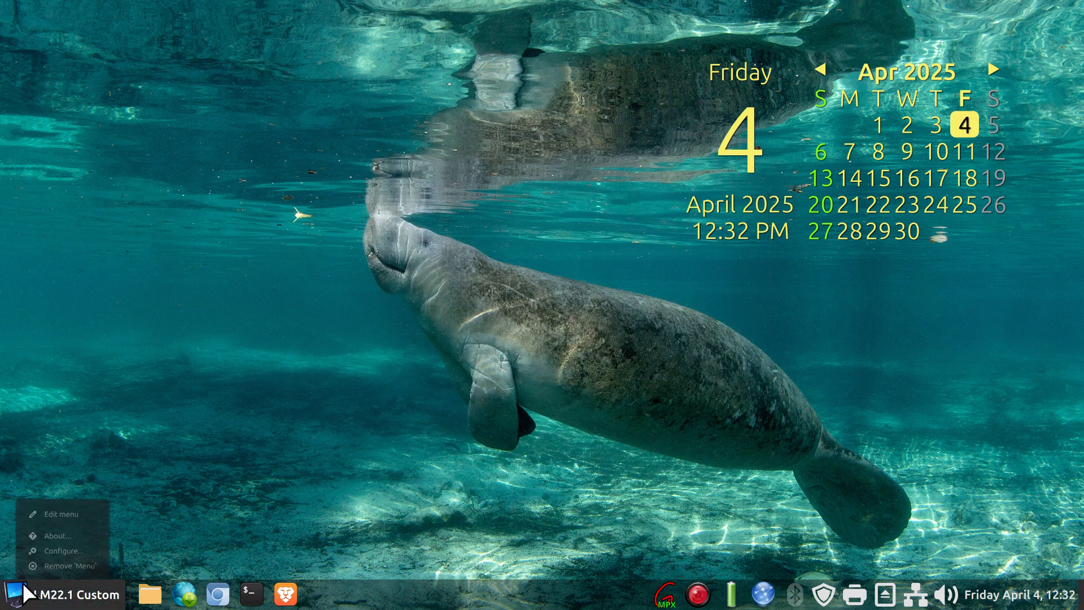
pyautogui.click(70, 513)
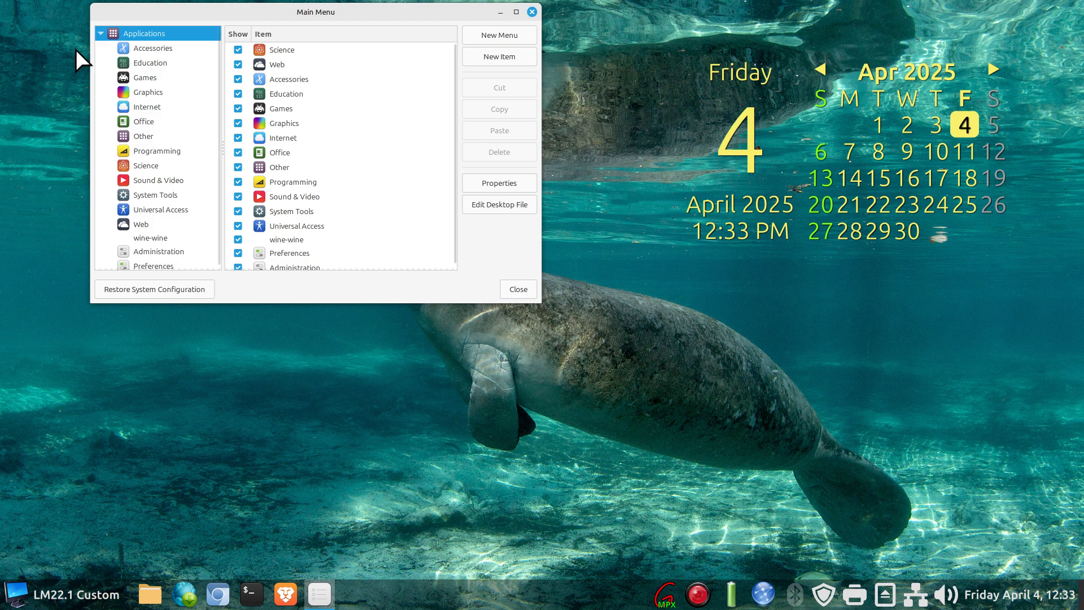
pyautogui.click(532, 12)
# Open Software Manager twice to view its featured applications and categories, closing it each time
pyautogui.click(186, 593)
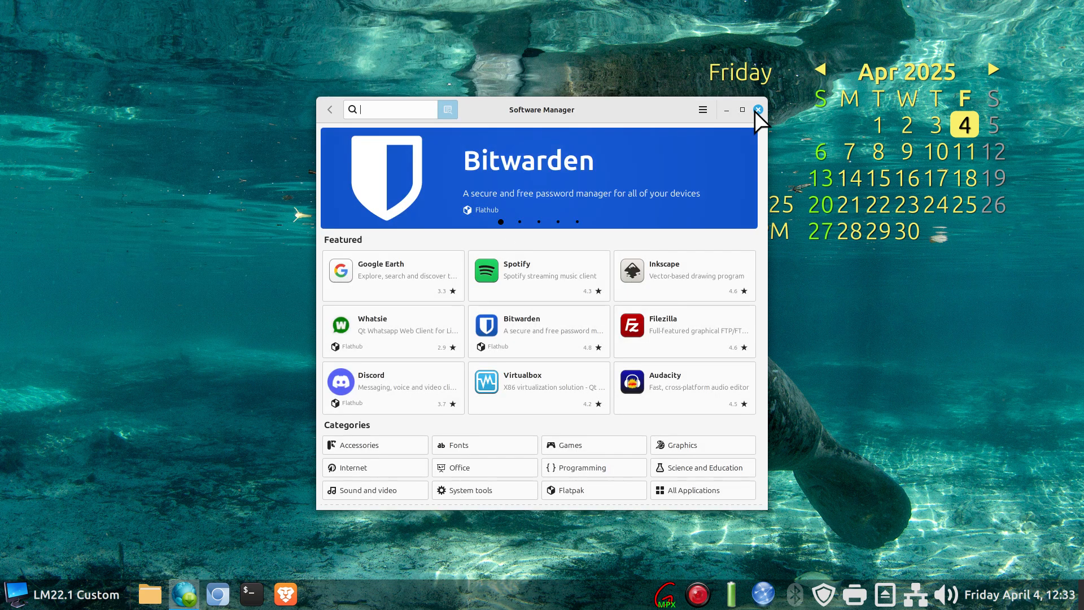
pyautogui.click(757, 110)
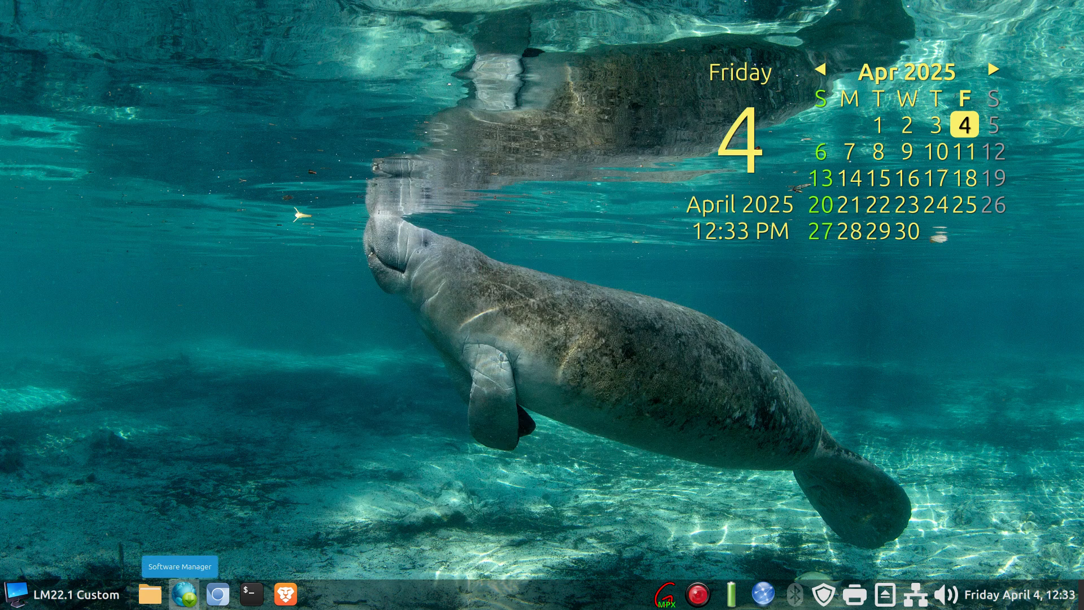
pyautogui.click(184, 593)
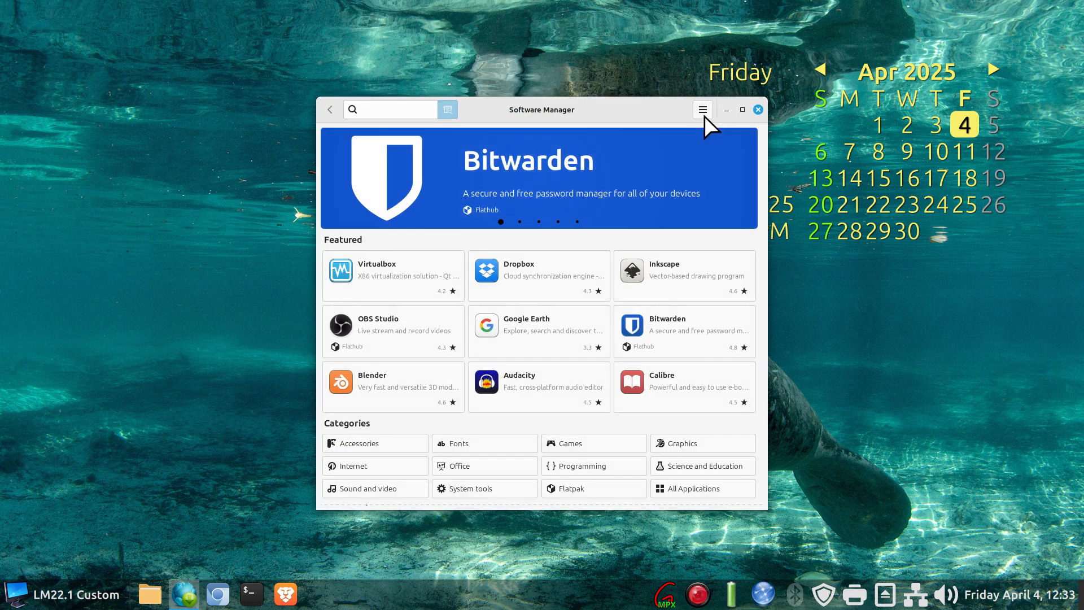
pyautogui.click(758, 109)
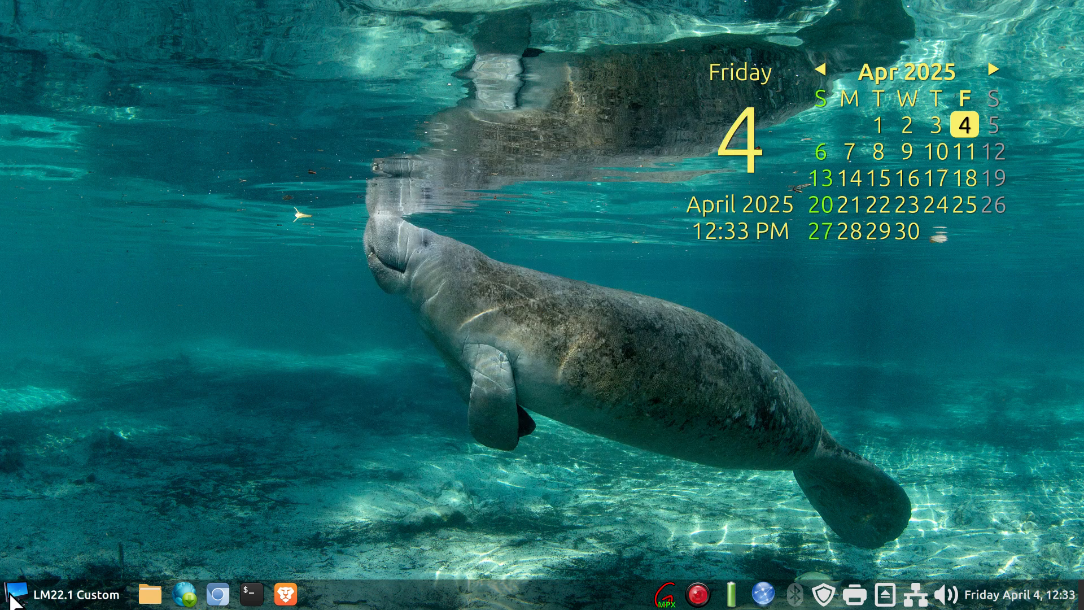
# View the Internet category in the application menu, and reopen the menu editor
pyautogui.click(16, 596)
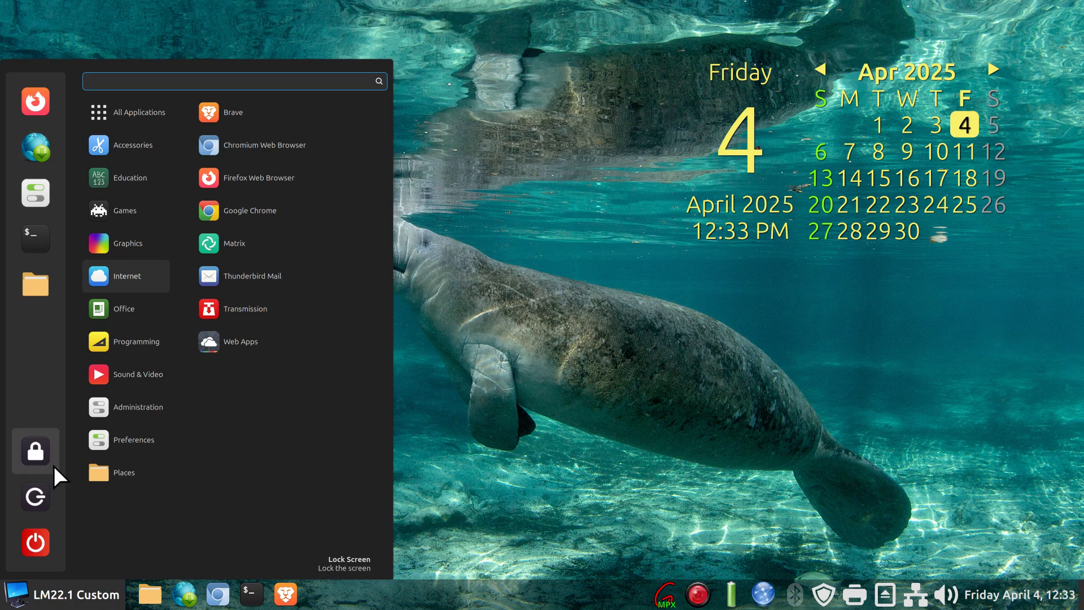
pyautogui.click(445, 397)
pyautogui.rightClick(80, 573)
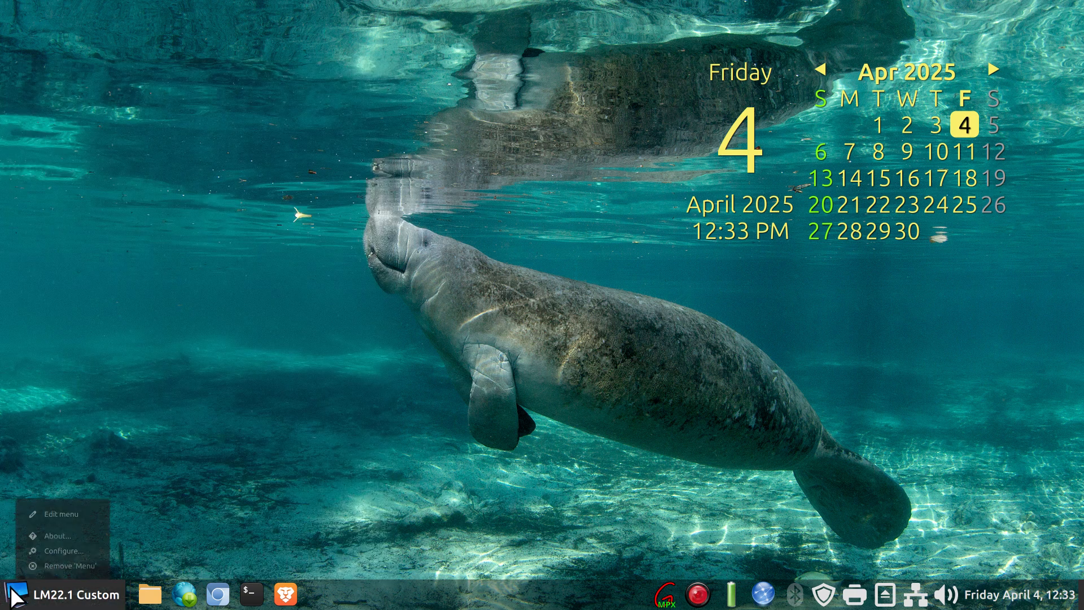
pyautogui.click(50, 516)
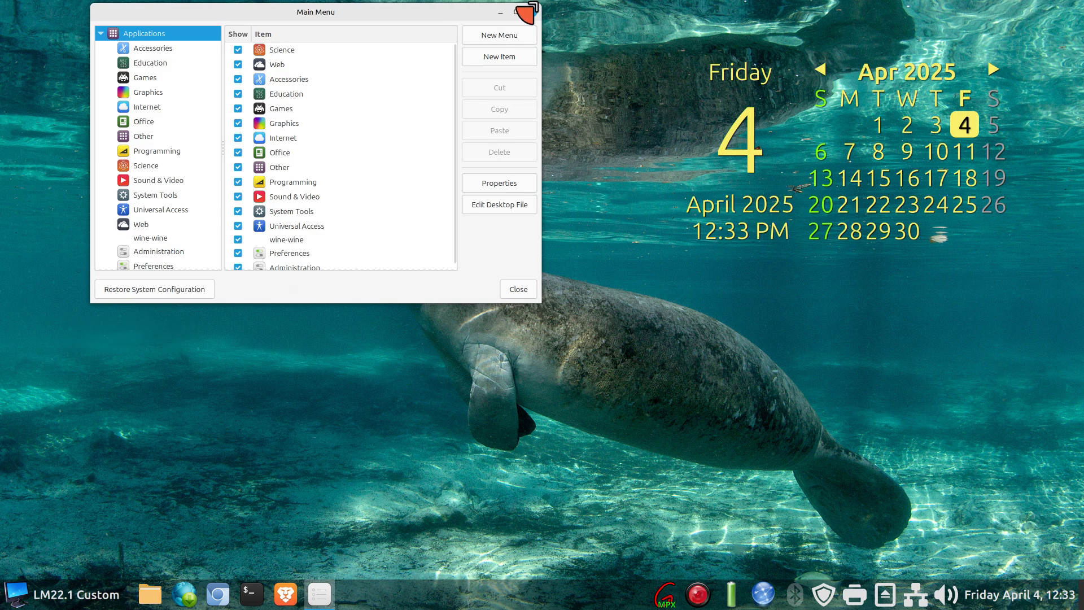
# Close and reopen the menu editor, and open the icon chooser from the Games category's properties
pyautogui.click(531, 11)
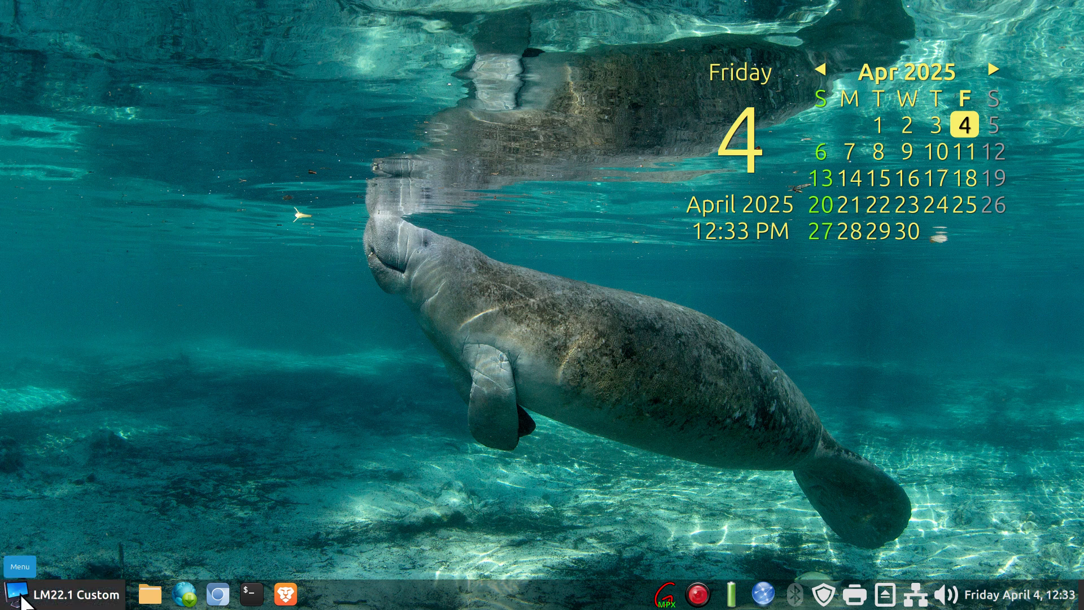
pyautogui.rightClick(22, 598)
pyautogui.click(64, 513)
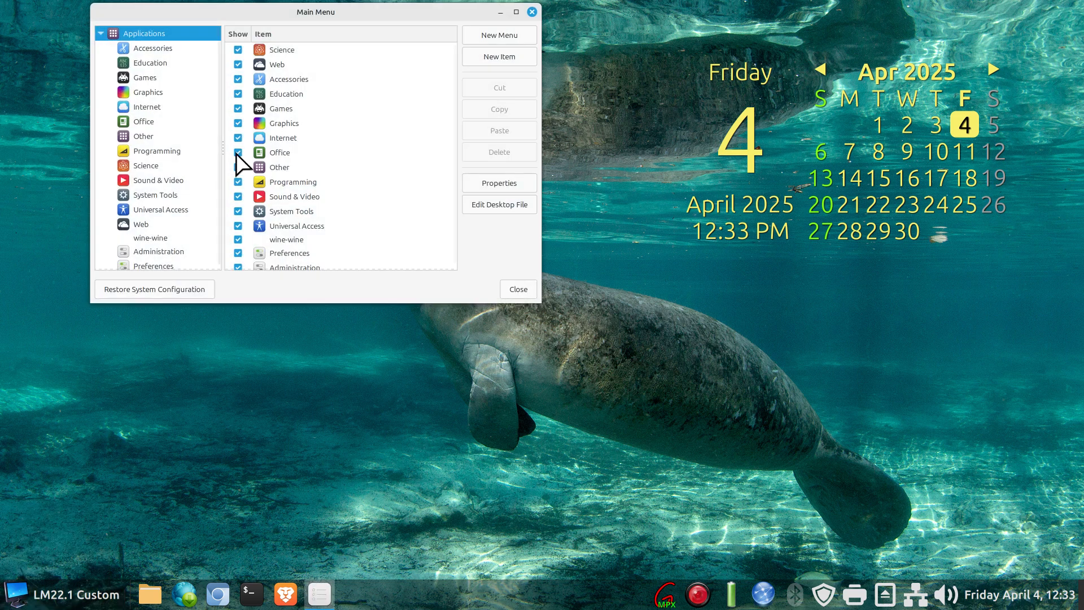
pyautogui.click(127, 80)
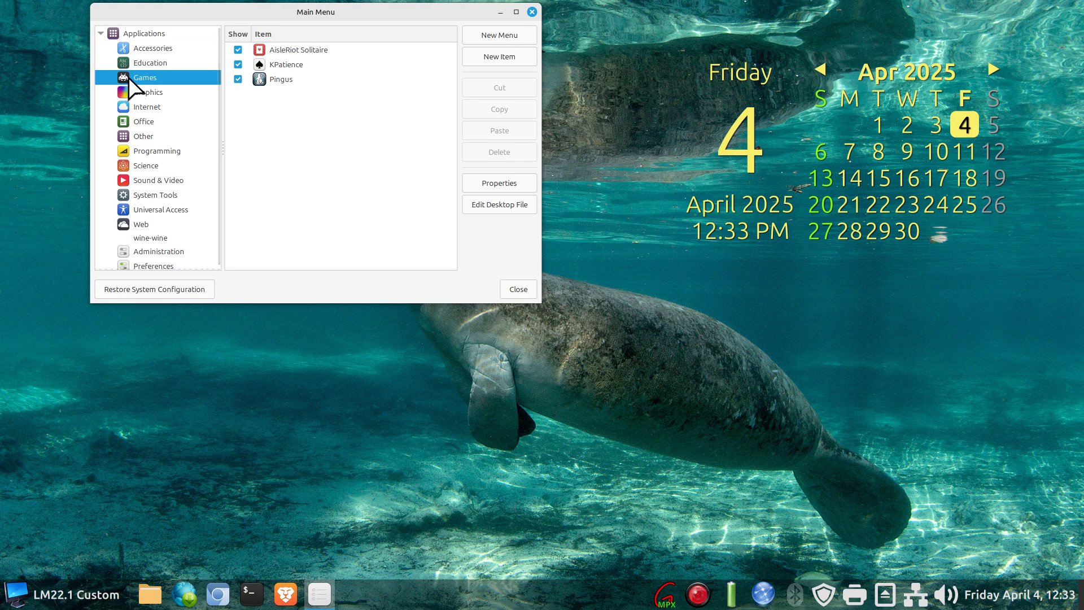
pyautogui.click(480, 186)
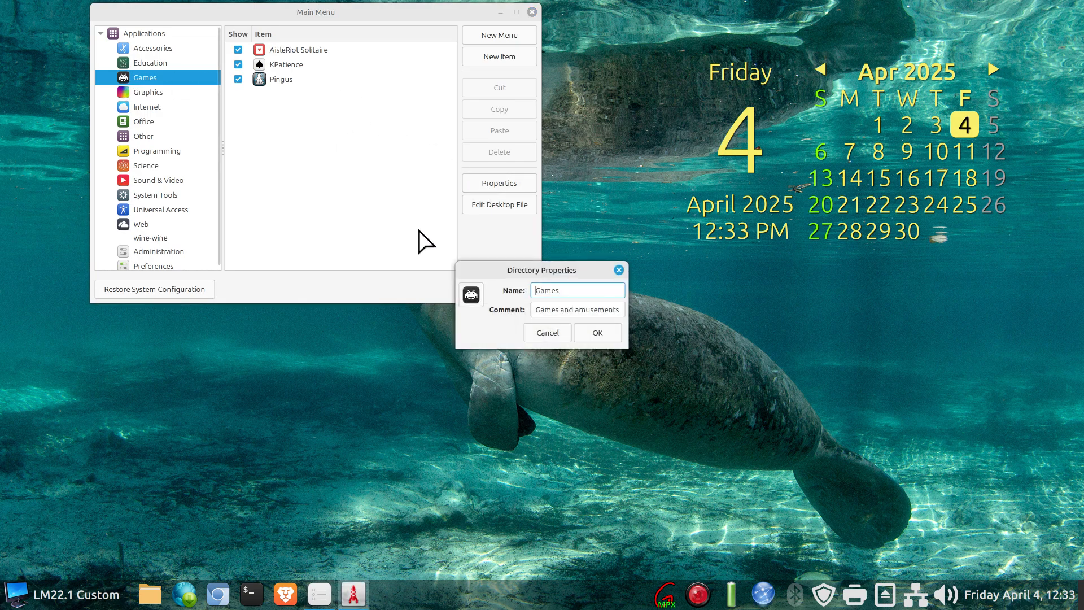
pyautogui.click(472, 295)
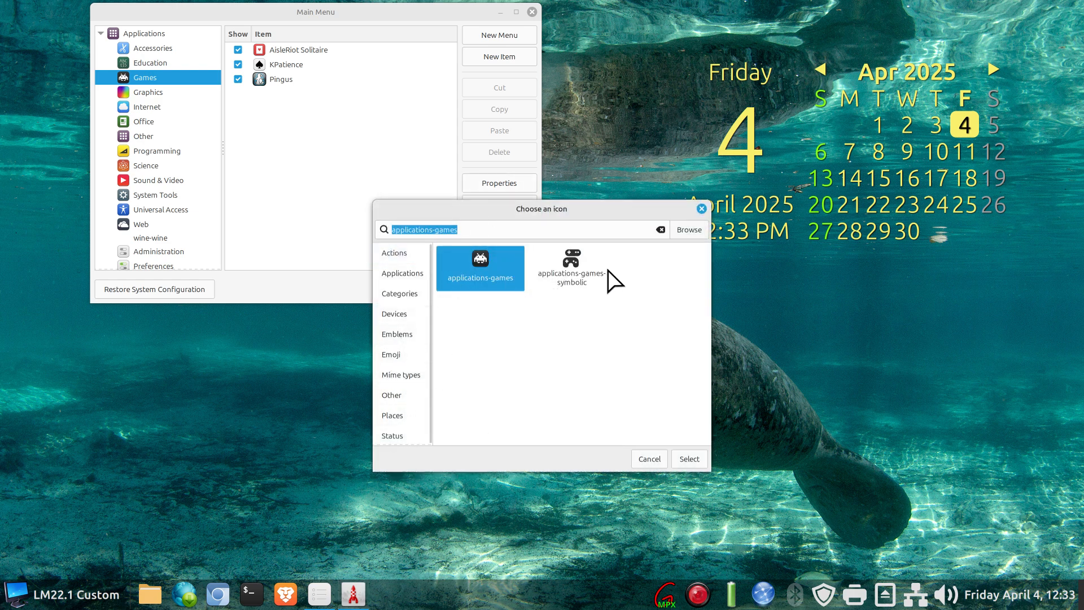
# Set the Games category's icon to clone-th3-icon.png from the .myicons folder in Documents and apply the change
pyautogui.click(690, 231)
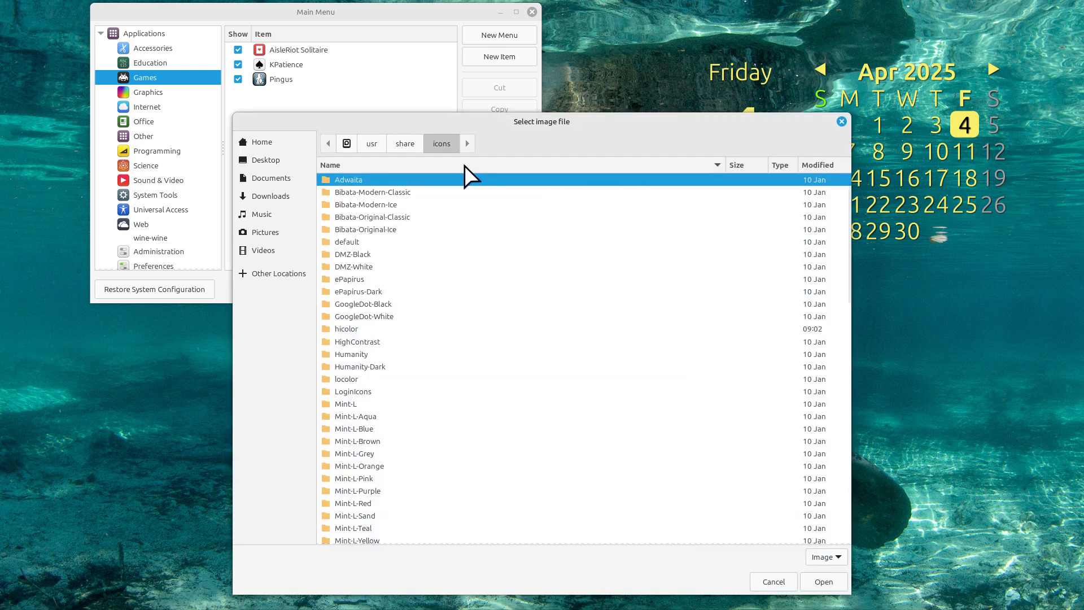
pyautogui.click(271, 178)
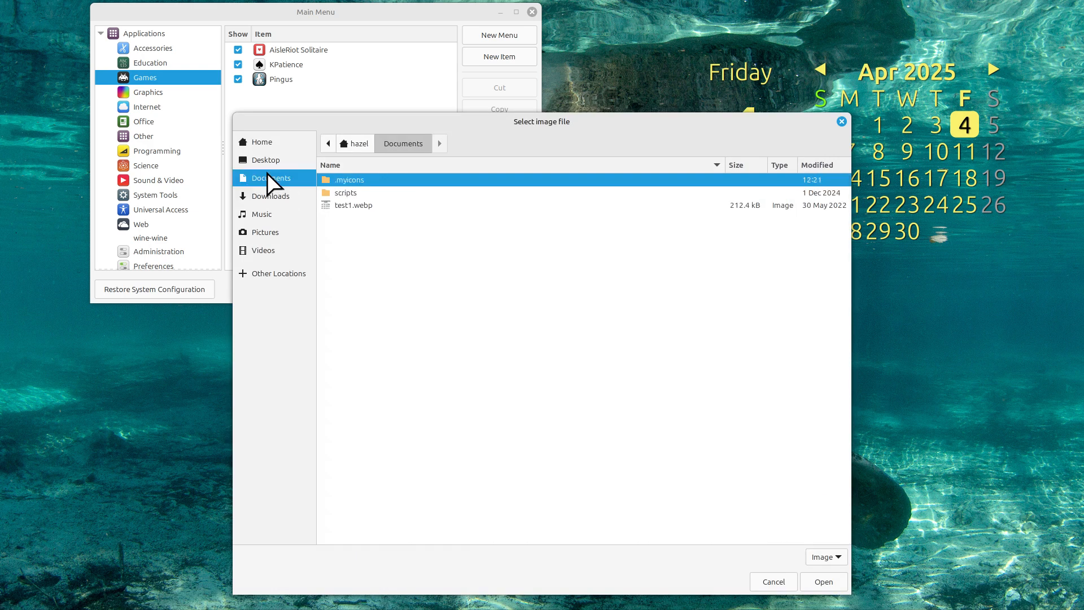
pyautogui.doubleClick(333, 181)
pyautogui.scroll(-5, 452, 389)
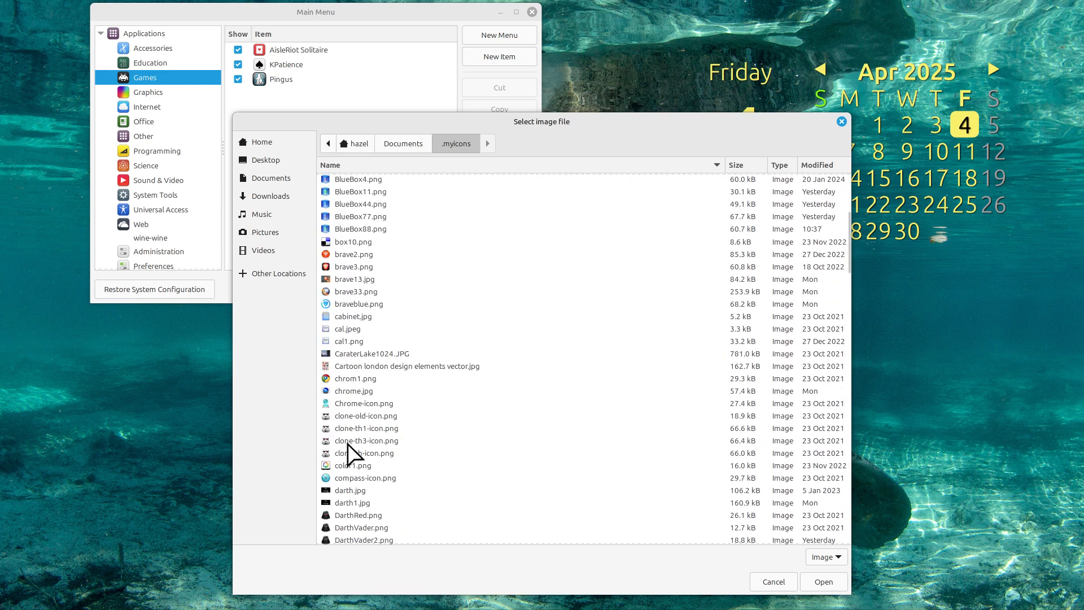
pyautogui.click(347, 443)
pyautogui.click(825, 582)
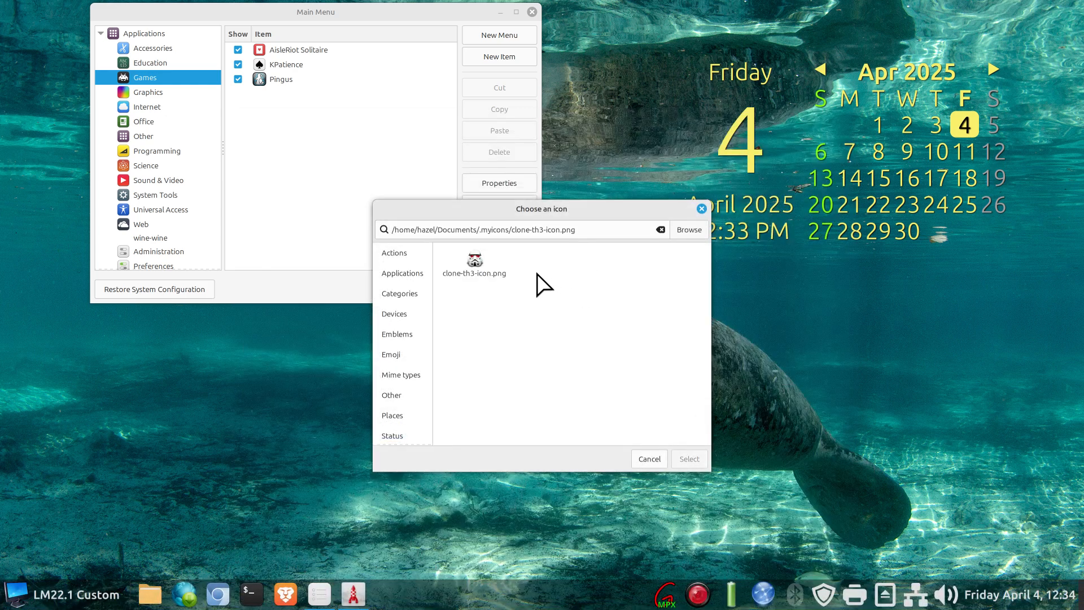
pyautogui.click(475, 261)
pyautogui.click(687, 458)
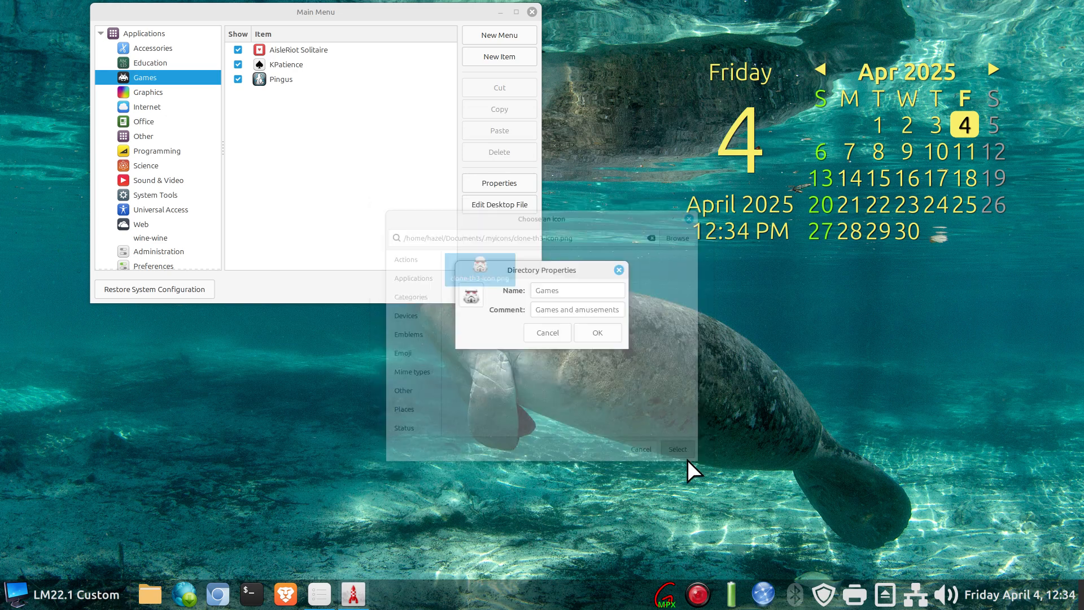
pyautogui.click(598, 332)
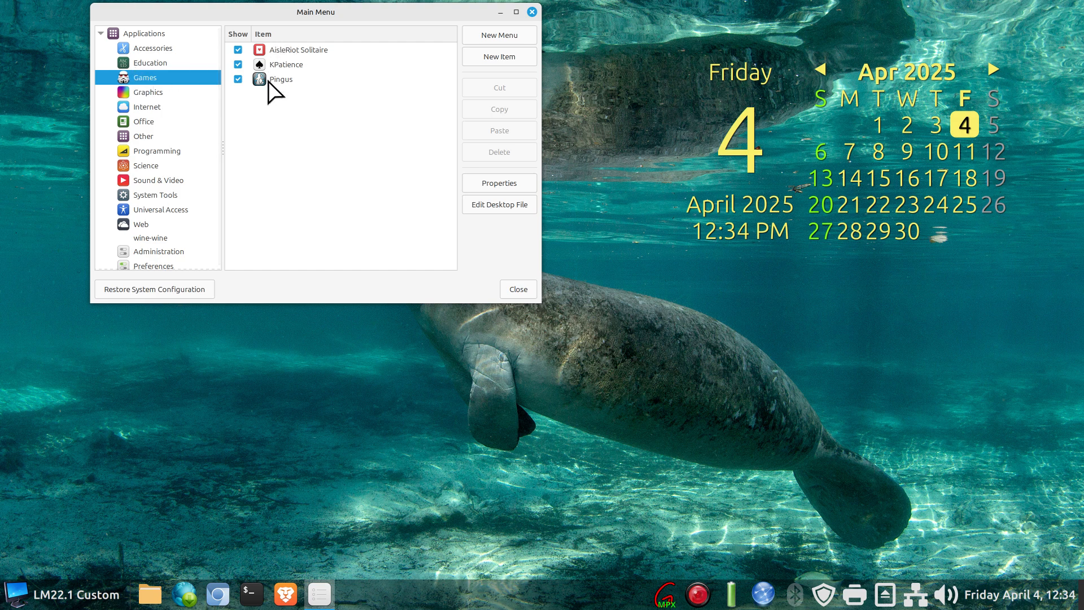
# Hide AisleRiot Solitaire, KPatience and Pingus from the Games category and check the application menu
pyautogui.click(237, 50)
pyautogui.click(238, 65)
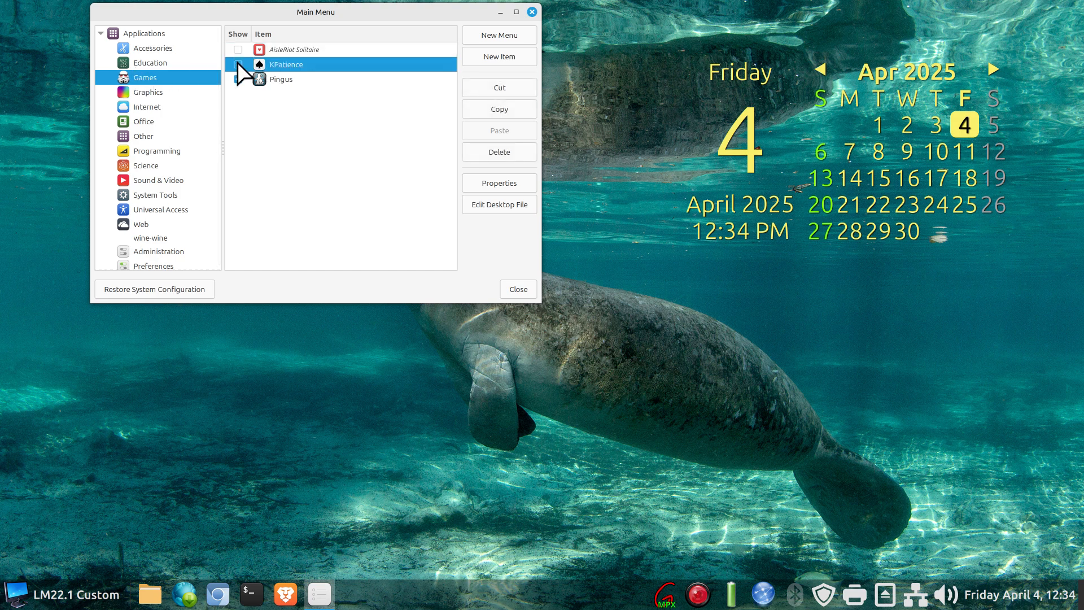
pyautogui.click(238, 79)
pyautogui.click(48, 596)
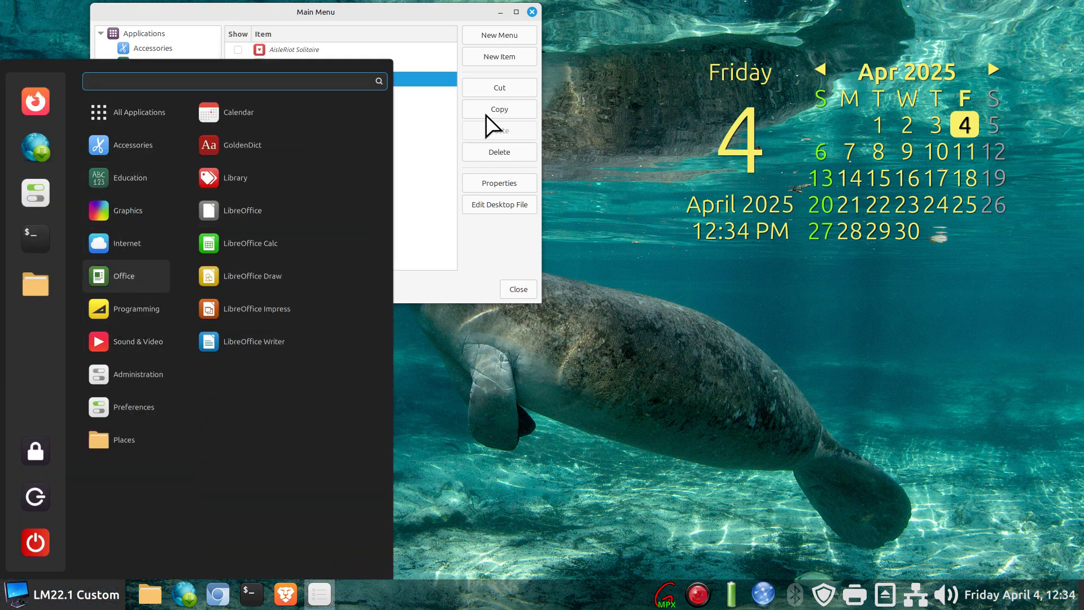
pyautogui.click(418, 136)
# Show AisleRiot Solitaire again and check it under Games in the application menu, and also re-enable KPatience and Pingus
pyautogui.click(238, 50)
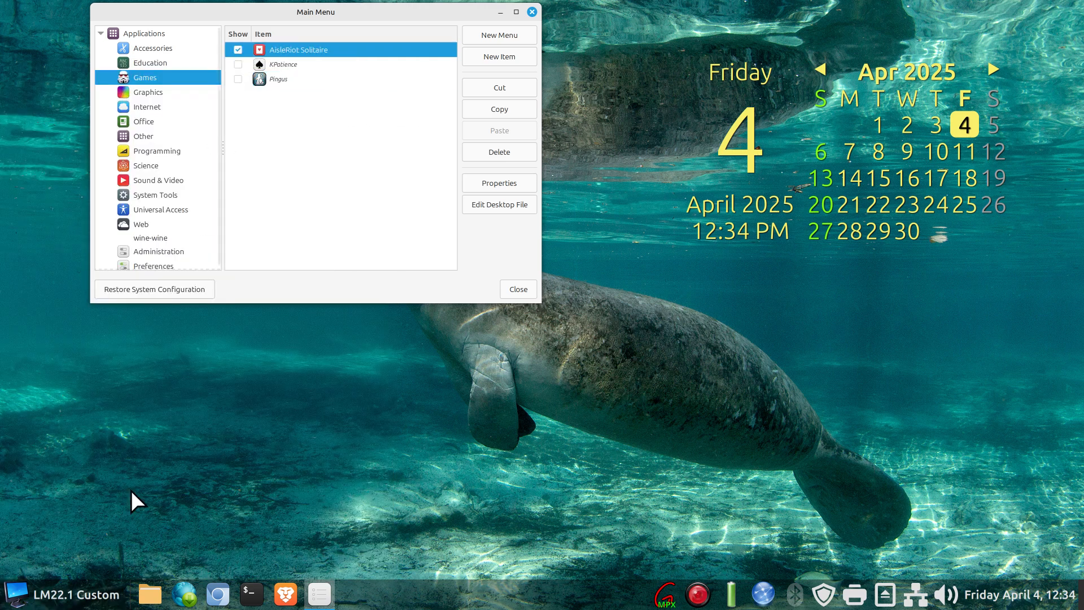
pyautogui.click(80, 605)
pyautogui.moveTo(114, 212)
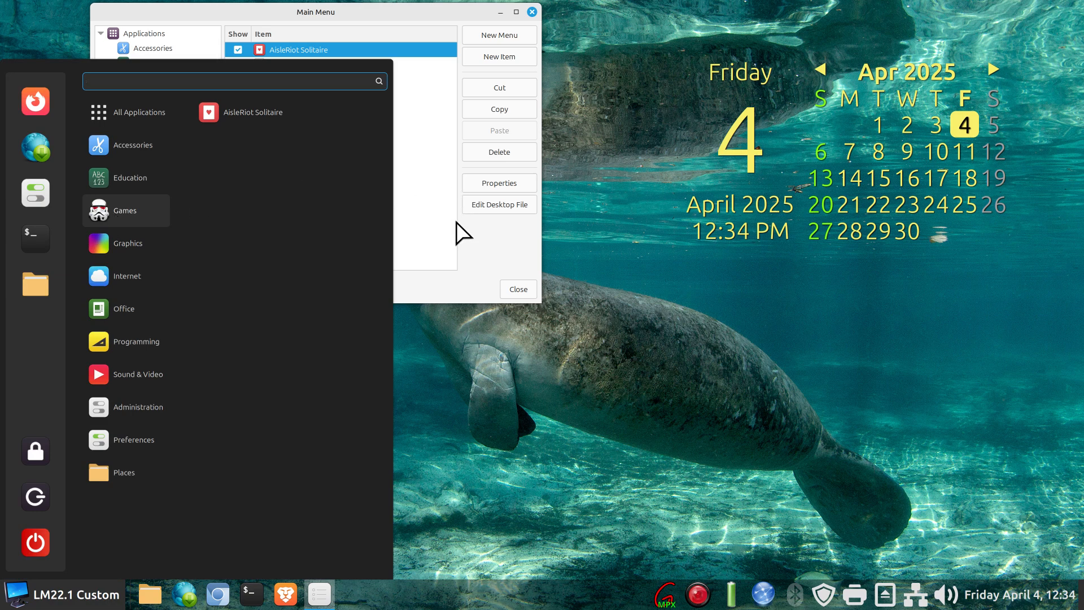
pyautogui.click(478, 271)
pyautogui.click(237, 63)
pyautogui.click(238, 79)
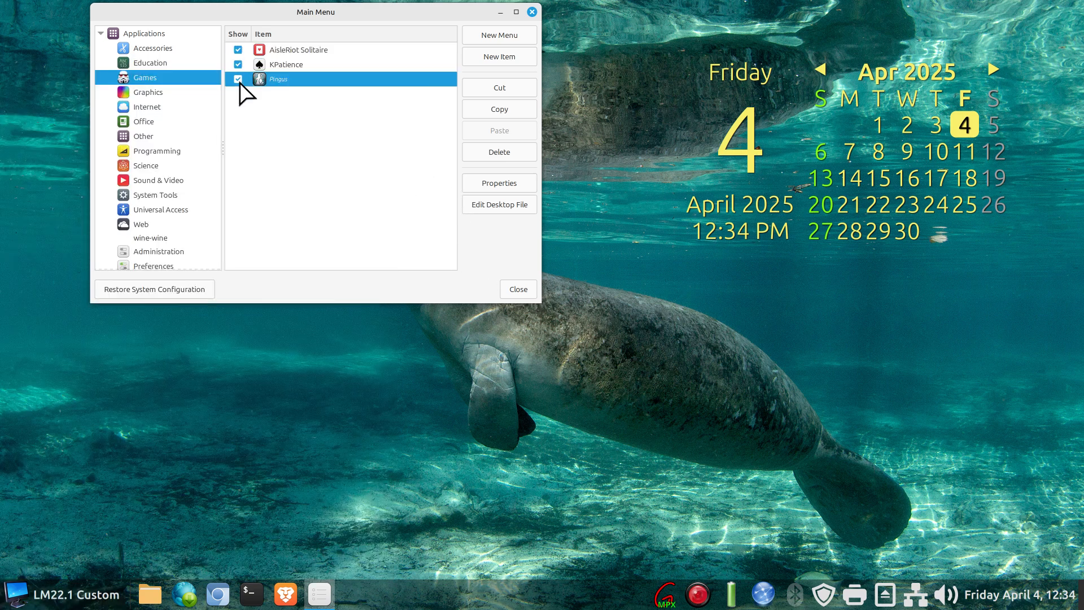
# Close the menu editor and view the Games category in the application menu
pyautogui.click(531, 11)
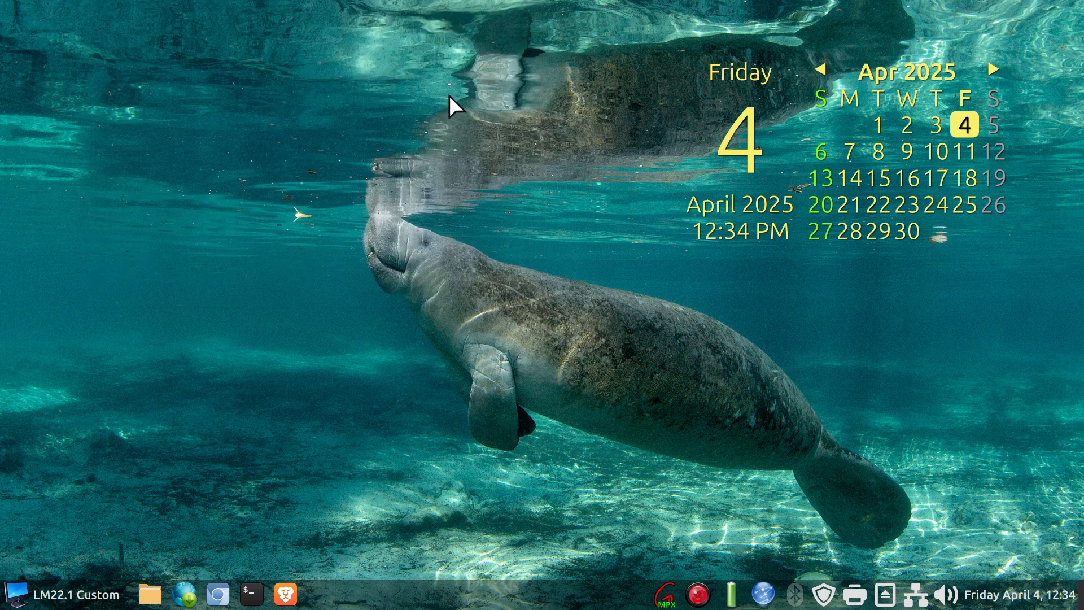
pyautogui.click(30, 592)
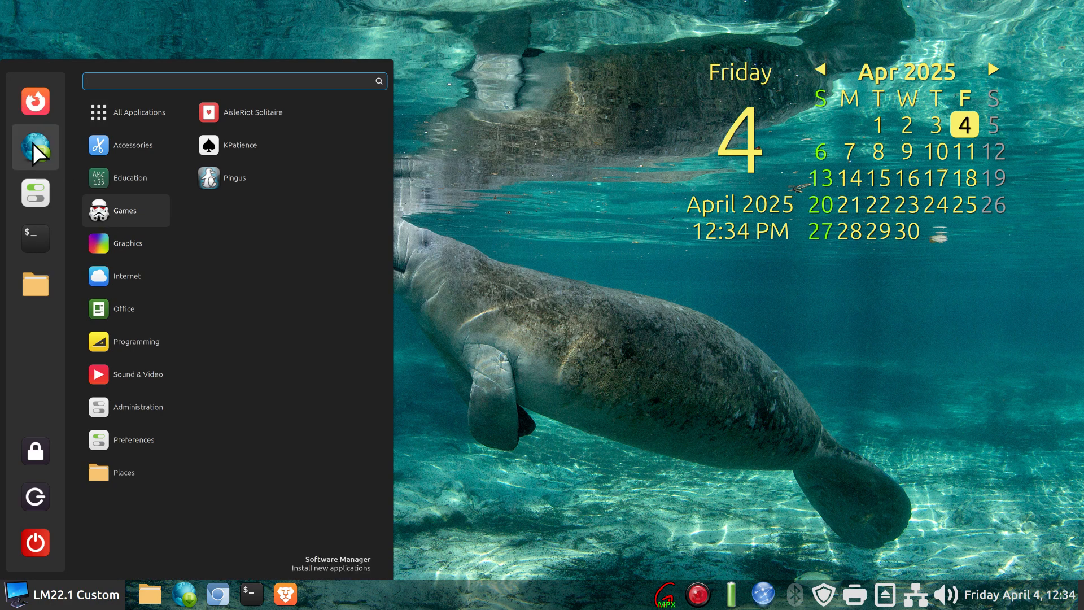
pyautogui.click(446, 582)
# Open the Themes settings, set the icon theme to buuf-nestort and close System Settings
pyautogui.rightClick(445, 602)
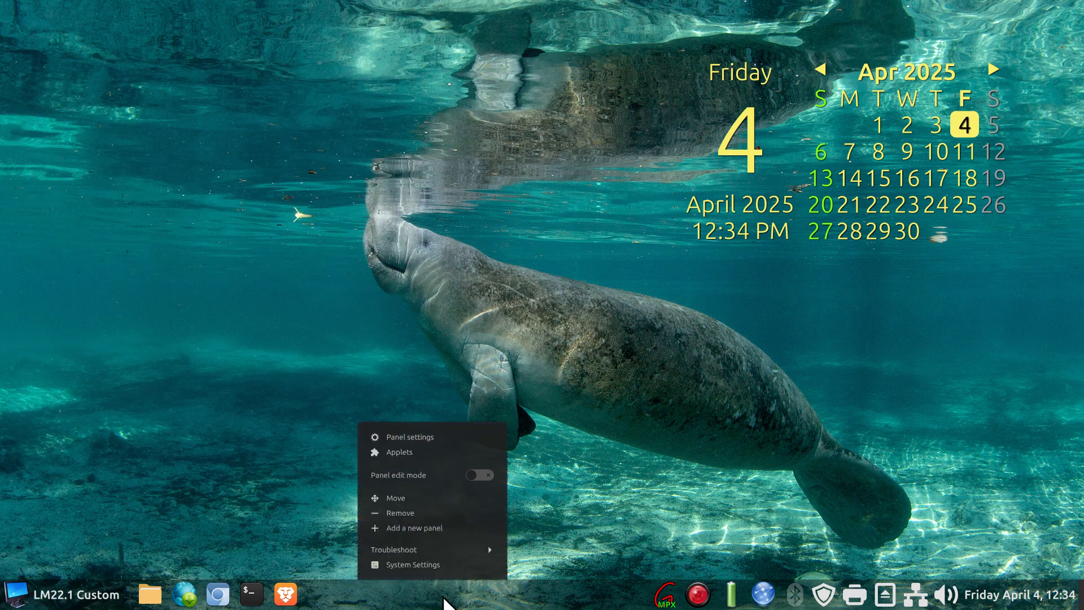
pyautogui.click(450, 562)
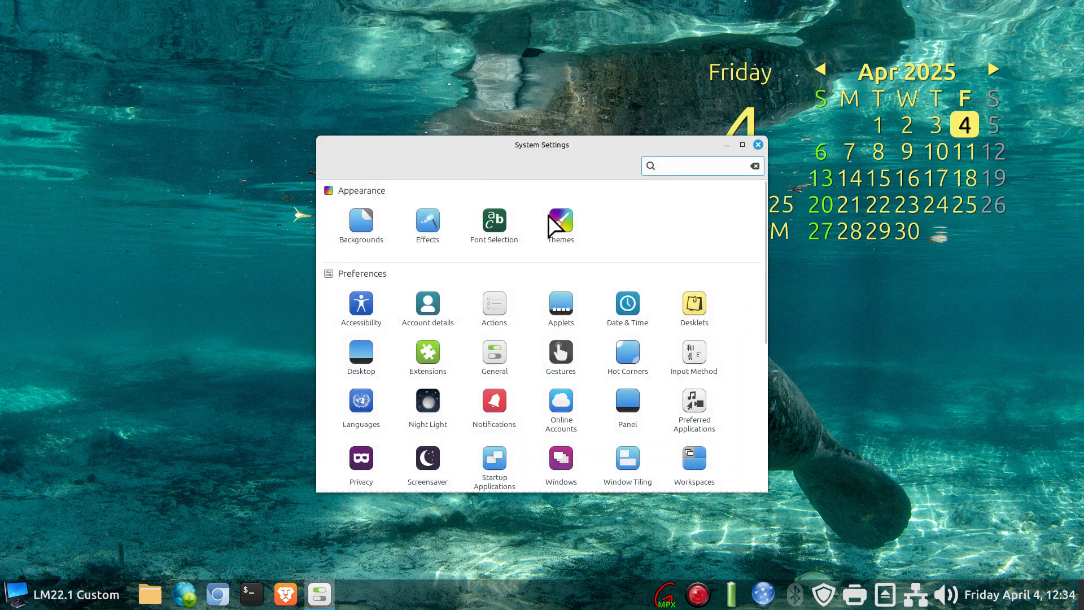
pyautogui.click(552, 215)
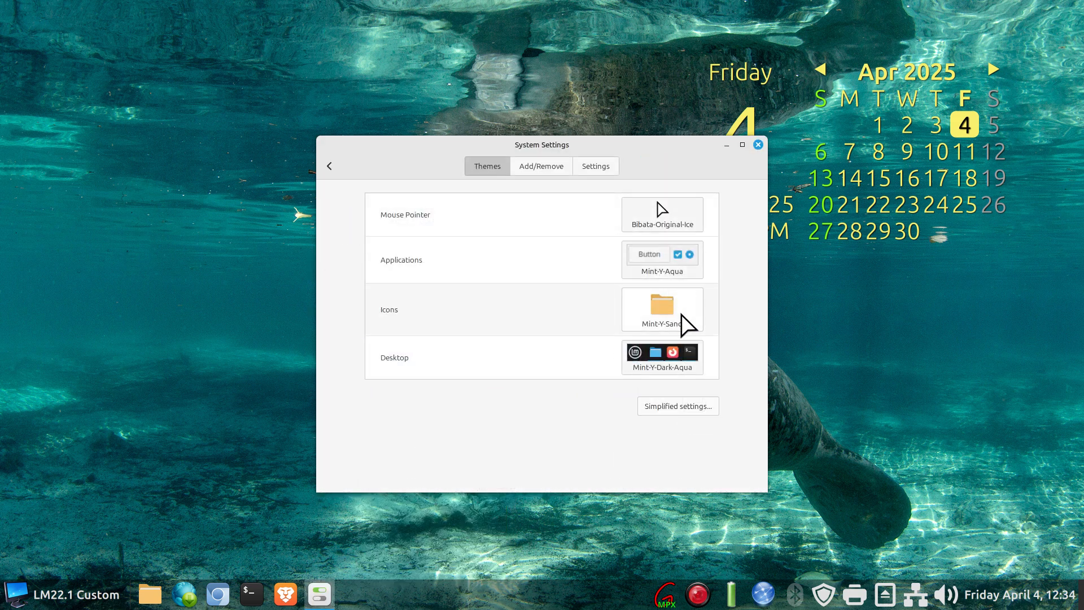
pyautogui.click(687, 325)
pyautogui.click(757, 42)
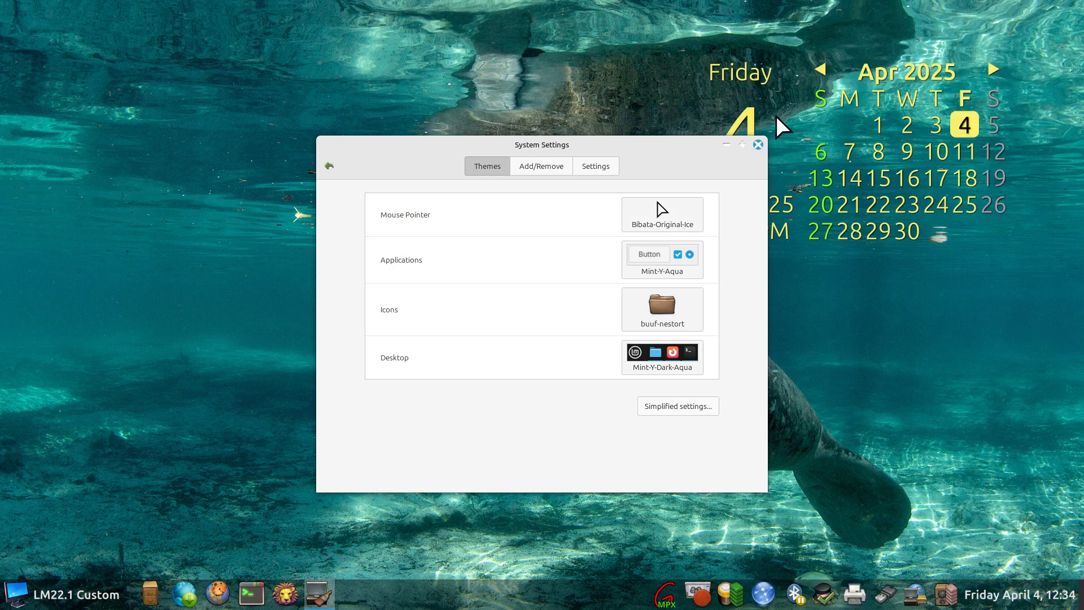
pyautogui.click(758, 145)
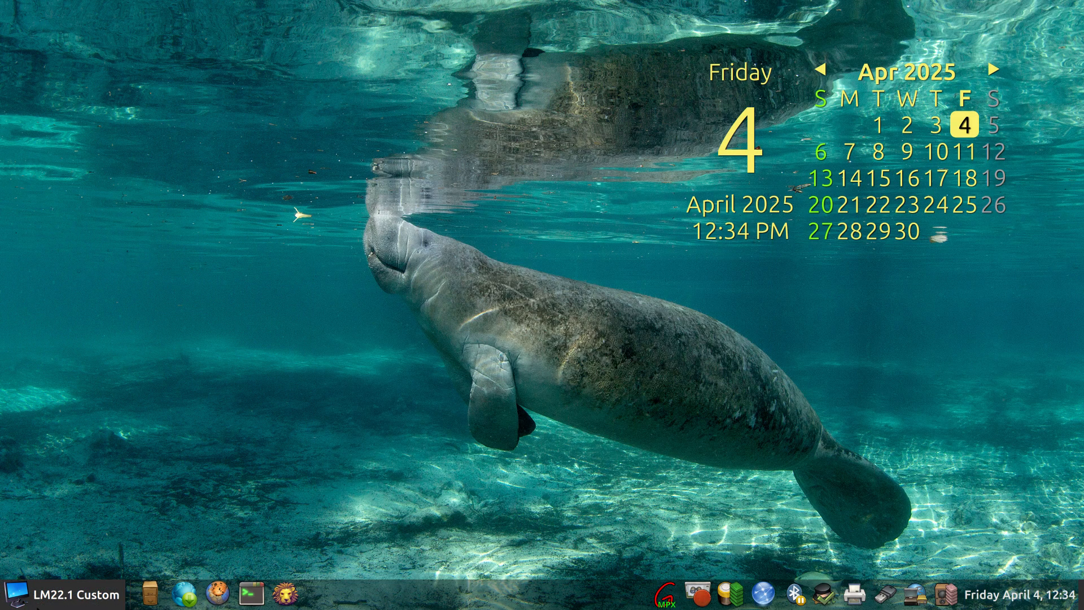
# View the application menu, mark the Games and Software Manager icons with red annotation strokes, and clear the marks
pyautogui.click(62, 593)
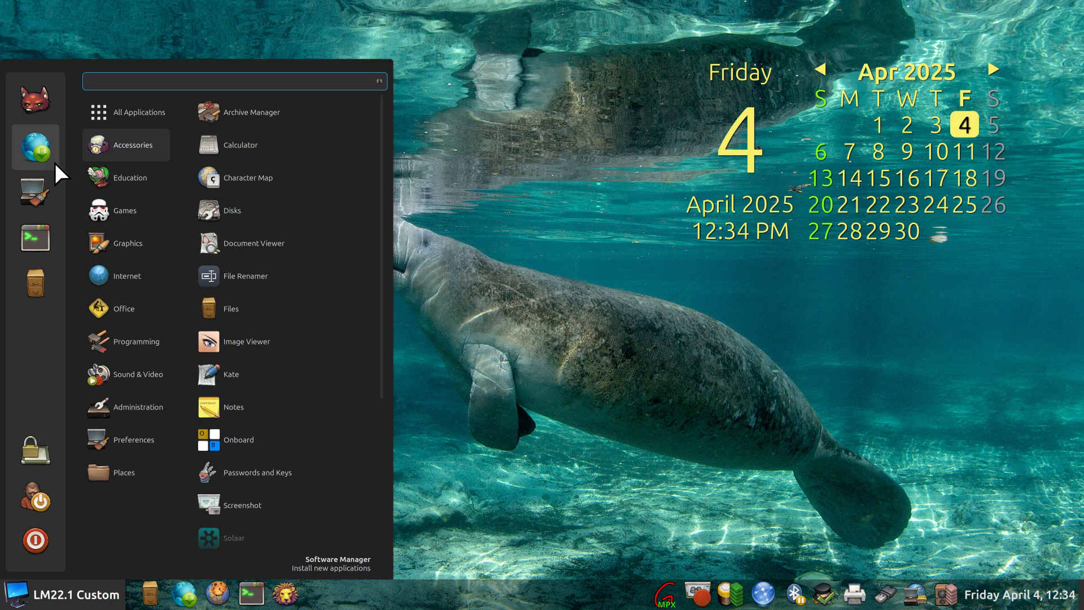
pyautogui.click(622, 452)
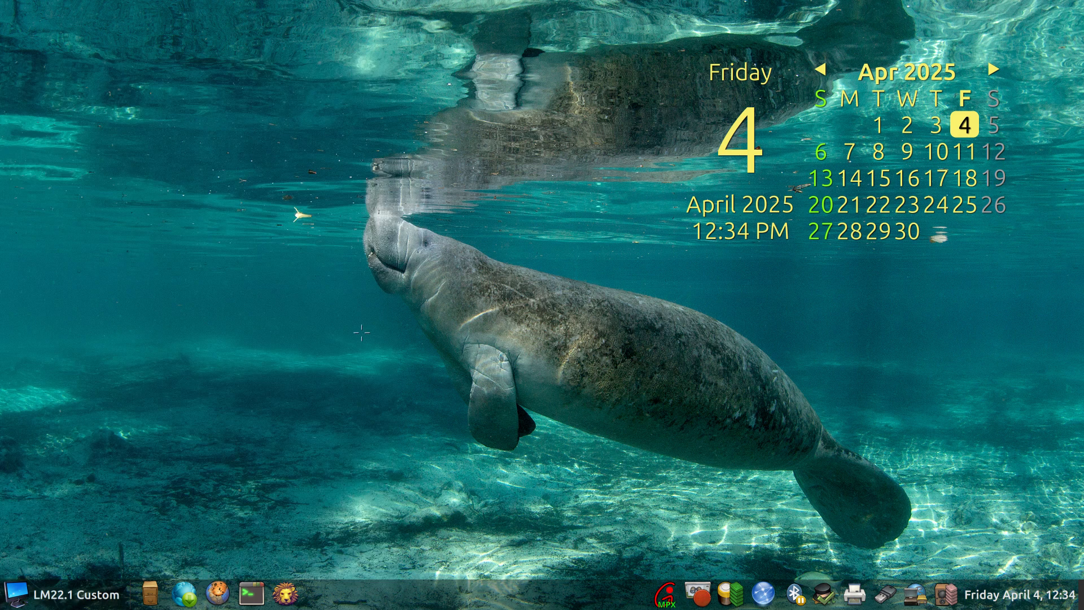
pyautogui.press('super')
pyautogui.moveTo(166, 201)
pyautogui.mouseDown()
pyautogui.moveTo(79, 213)
pyautogui.moveTo(167, 221)
pyautogui.mouseUp()
pyautogui.moveTo(36, 167); pyautogui.dragTo(72, 139)
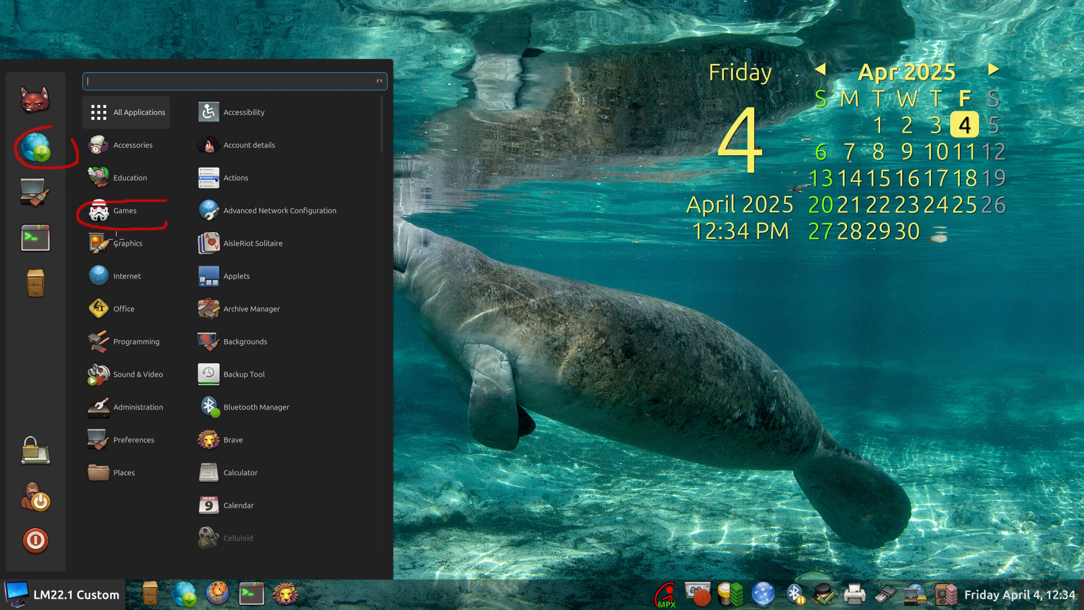
pyautogui.moveTo(191, 552)
pyautogui.mouseDown()
pyautogui.moveTo(166, 573)
pyautogui.moveTo(194, 608)
pyautogui.moveTo(181, 556)
pyautogui.mouseUp()
pyautogui.hotkey('shift', 'F9')
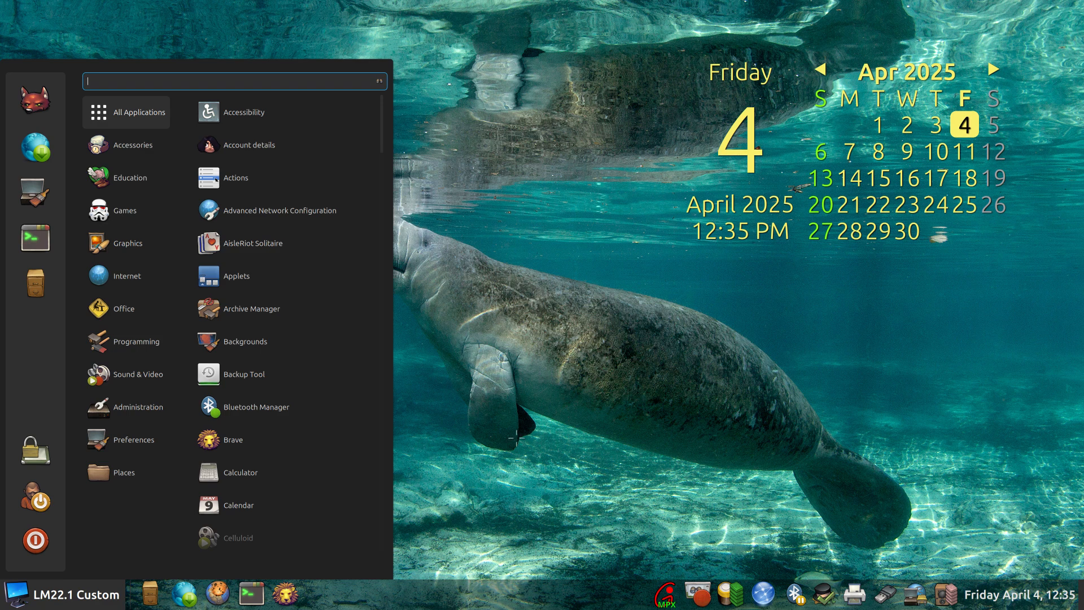
pyautogui.click(528, 475)
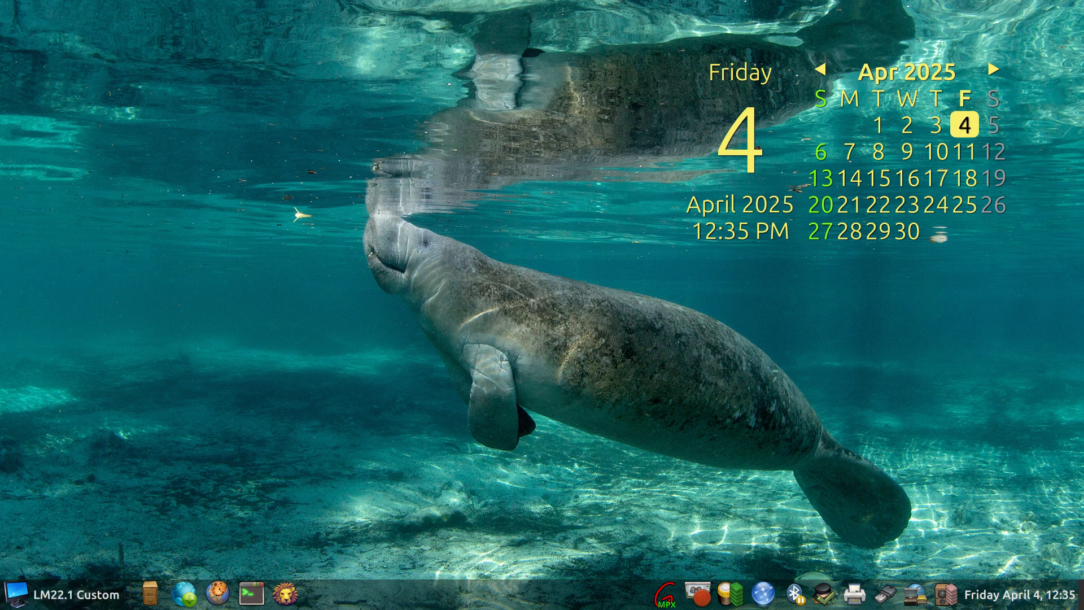
# Open System Settings, look through its icons down to the Administration section, and close it
pyautogui.rightClick(377, 605)
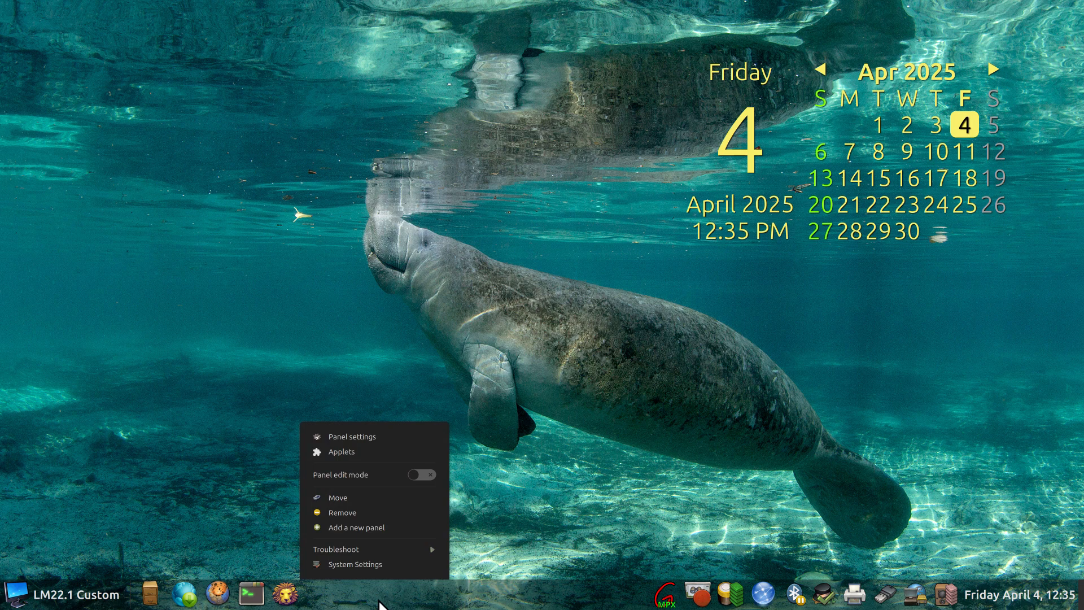
pyautogui.click(378, 566)
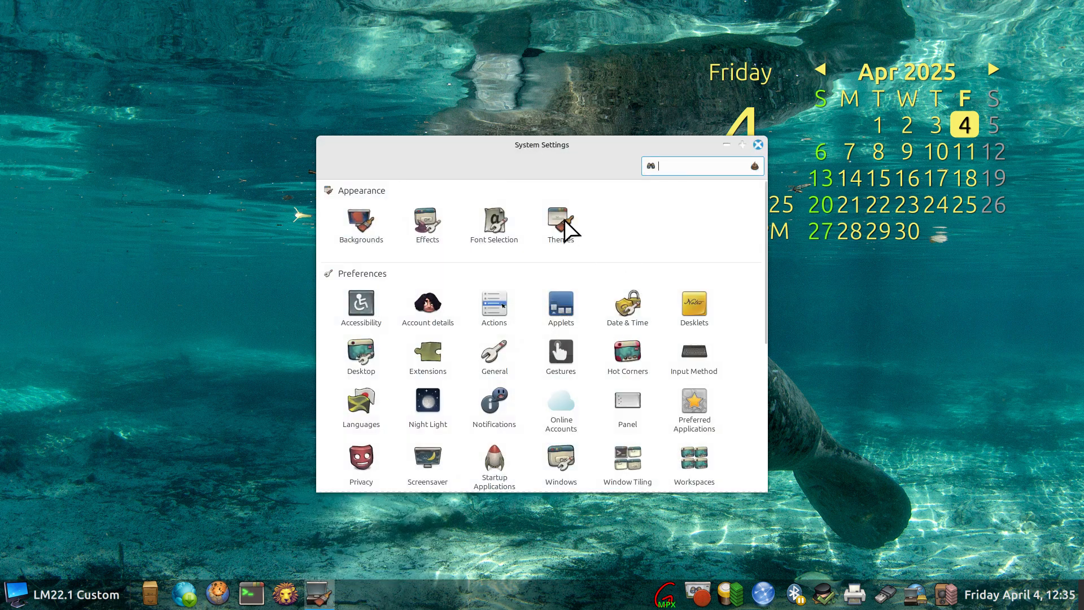
pyautogui.scroll(-5, 537, 310)
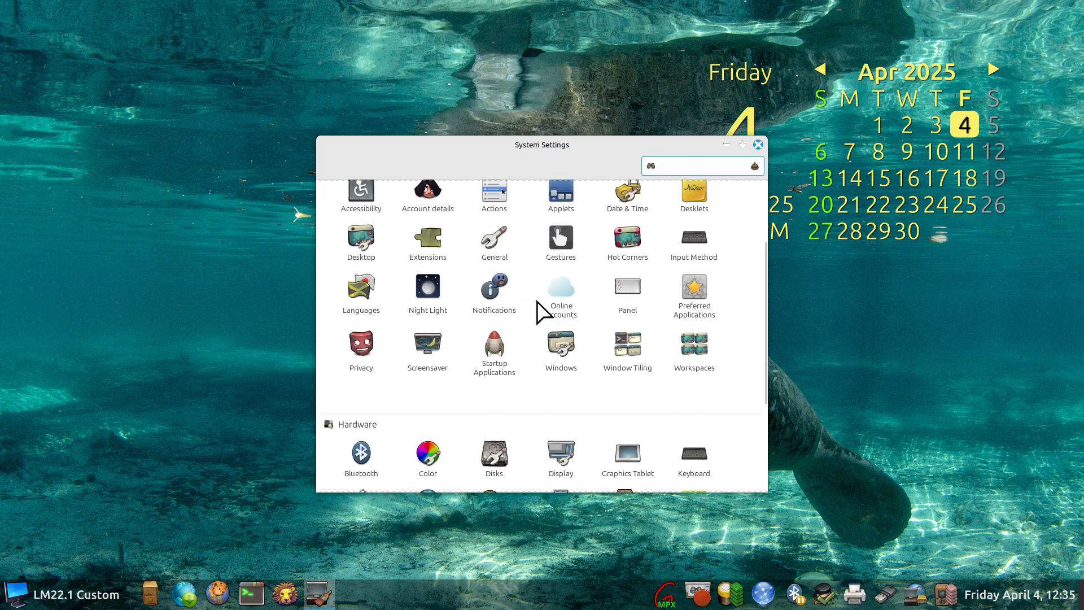
pyautogui.scroll(-1, 541, 308)
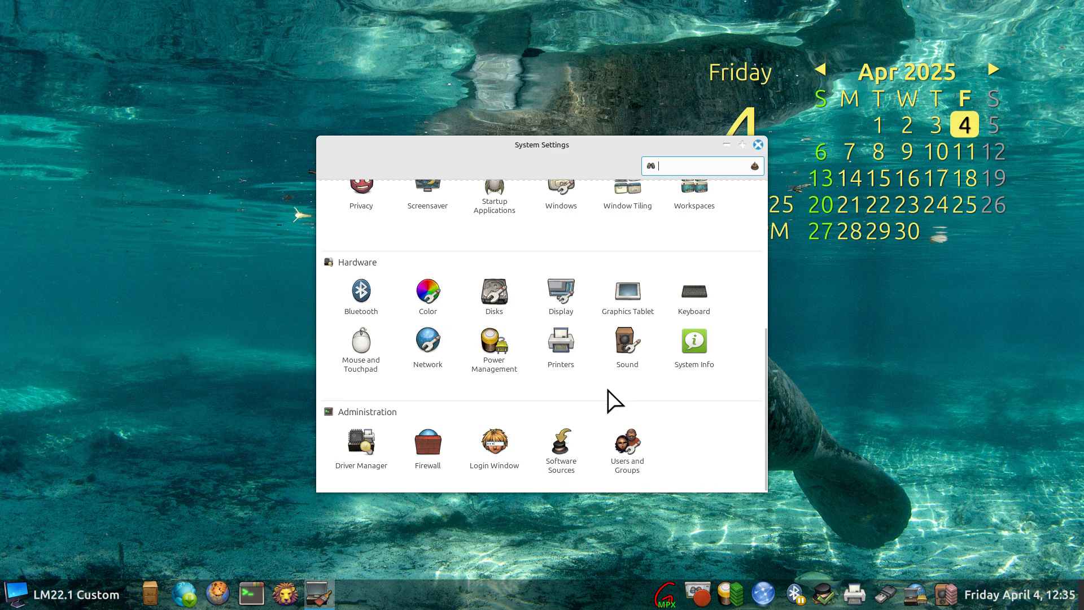
pyautogui.click(756, 143)
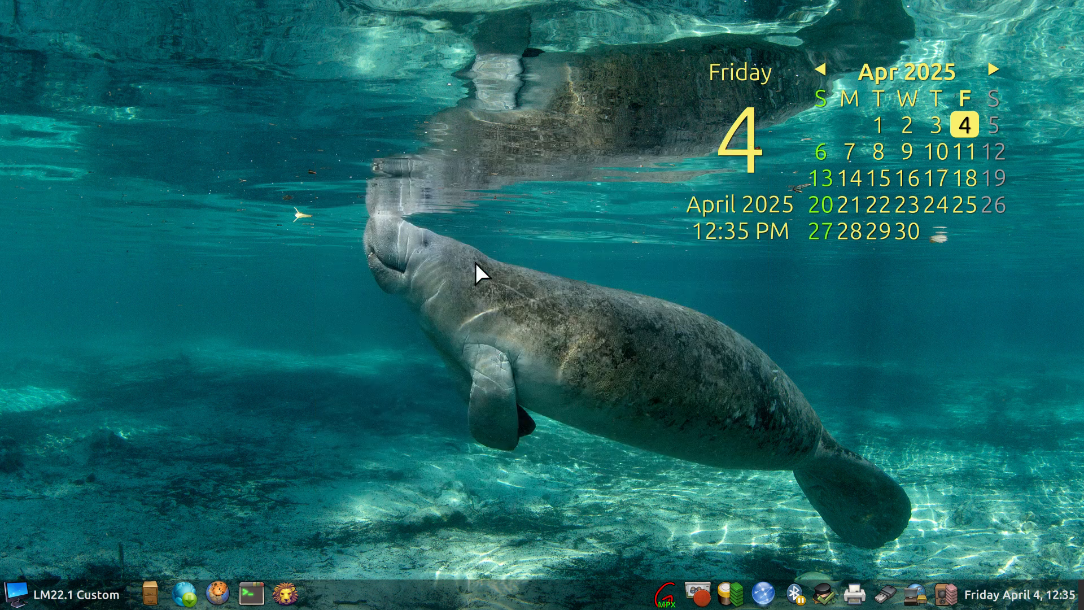
# Browse the Accessories category and the full application list in the application menu to examine their icons, and close the menu
pyautogui.click(13, 603)
pyautogui.moveTo(131, 142)
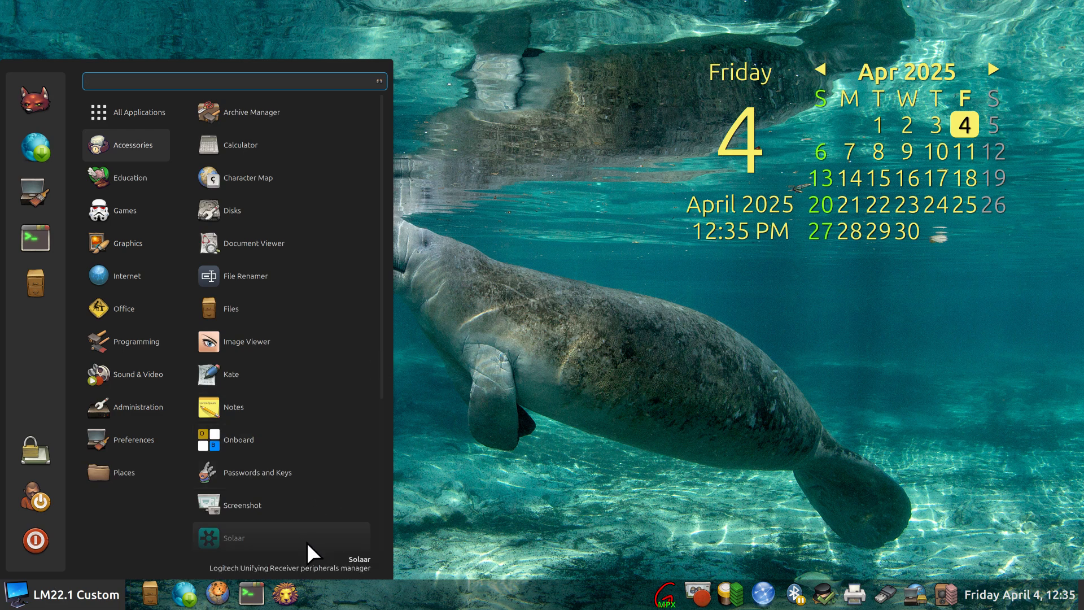
pyautogui.scroll(-1, 306, 556)
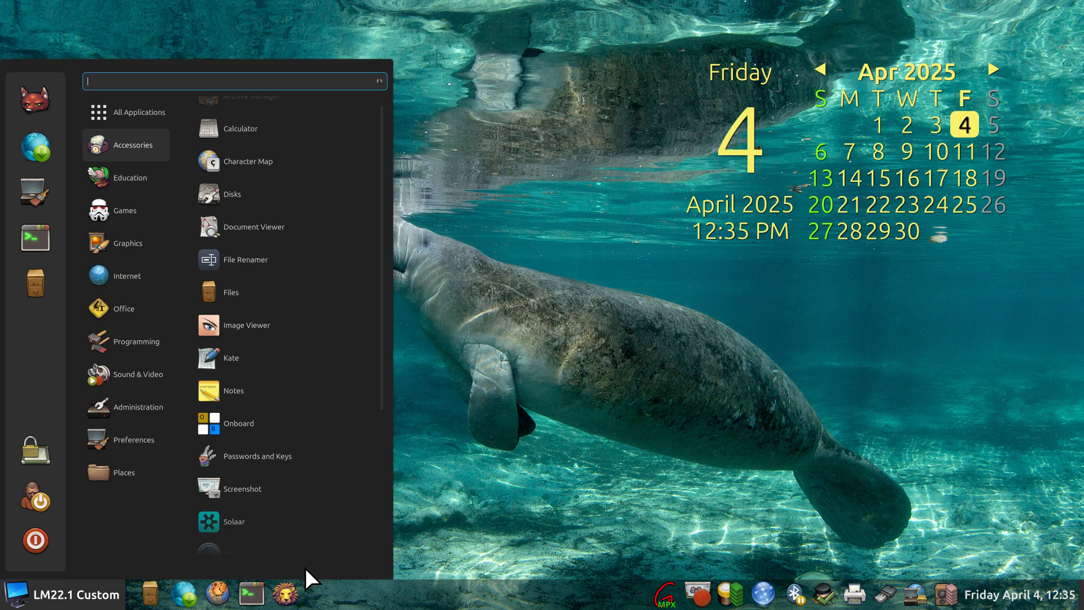
pyautogui.scroll(-1, 305, 551)
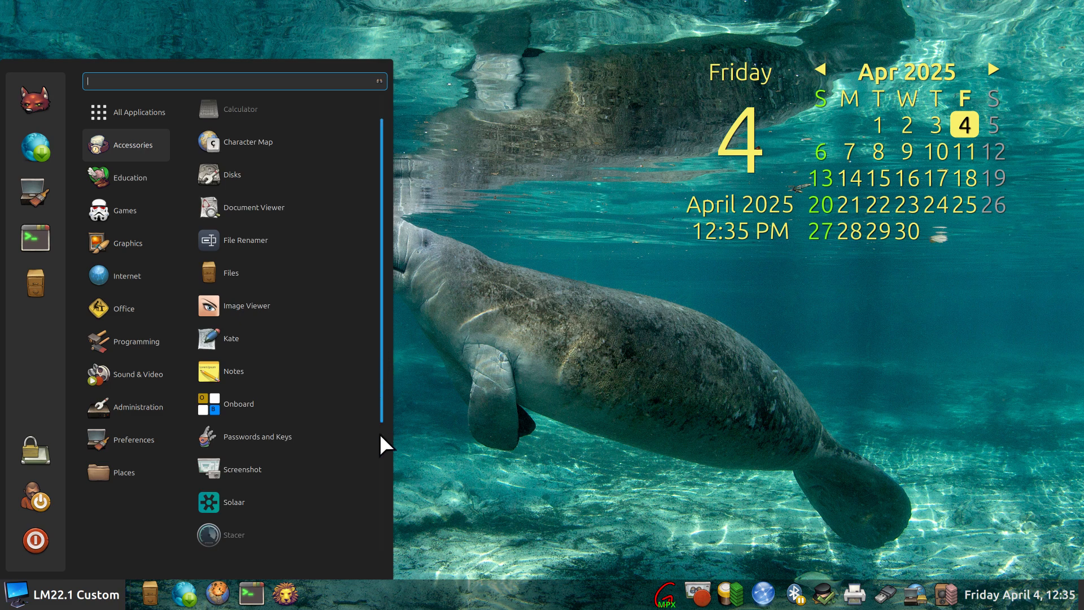
pyautogui.click(378, 512)
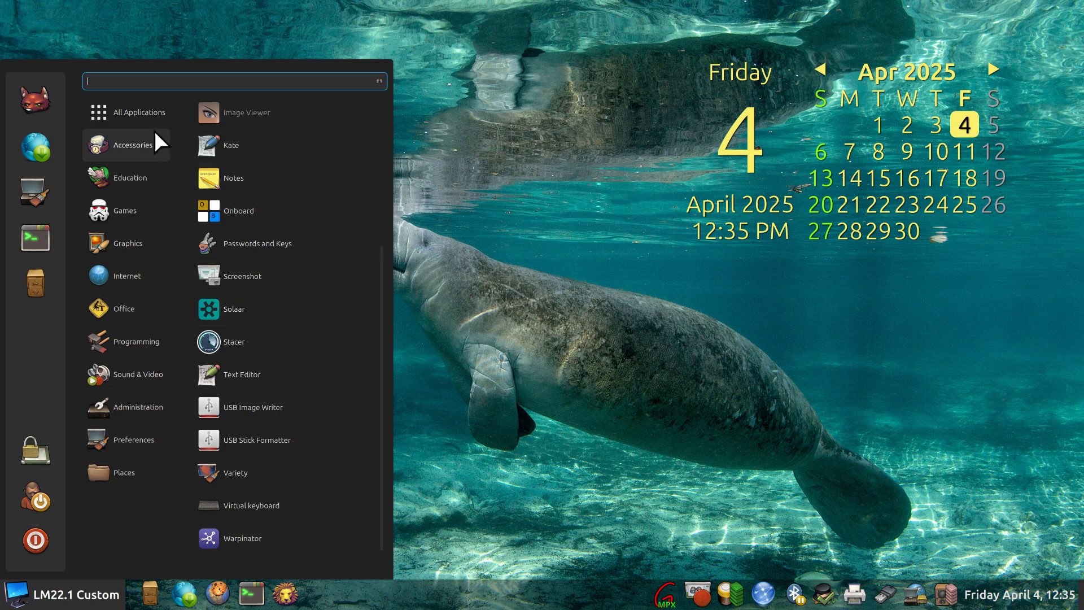
pyautogui.moveTo(110, 110)
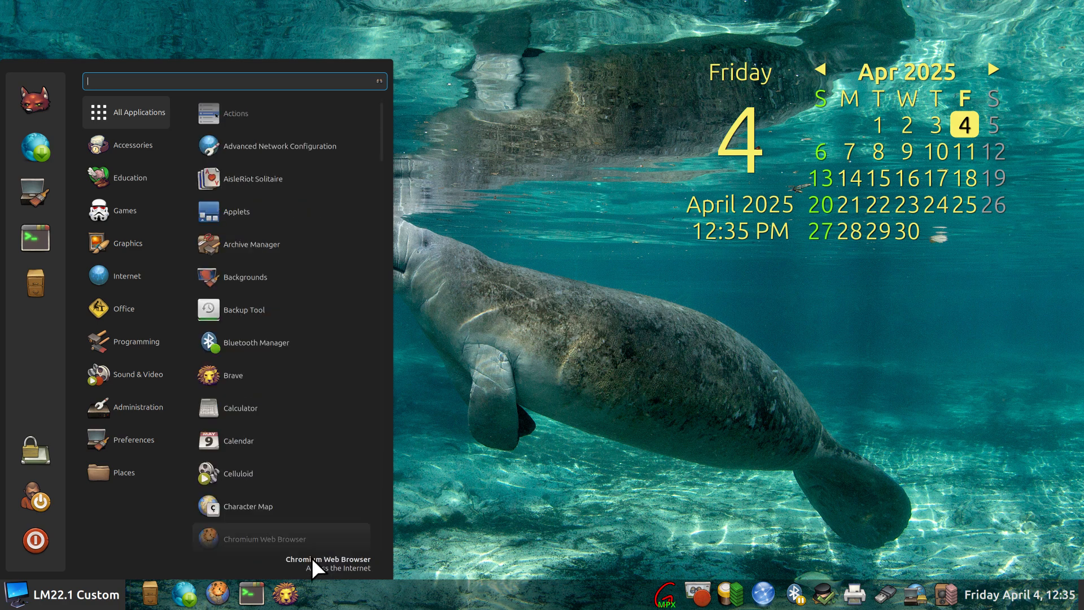
pyautogui.scroll(-3, 311, 558)
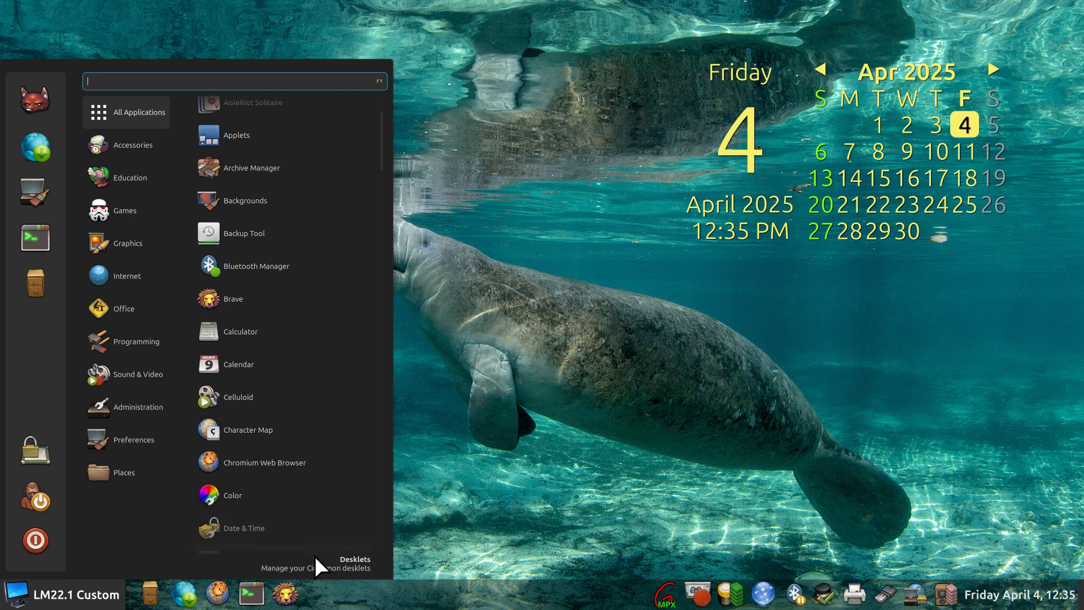
pyautogui.scroll(-3, 313, 555)
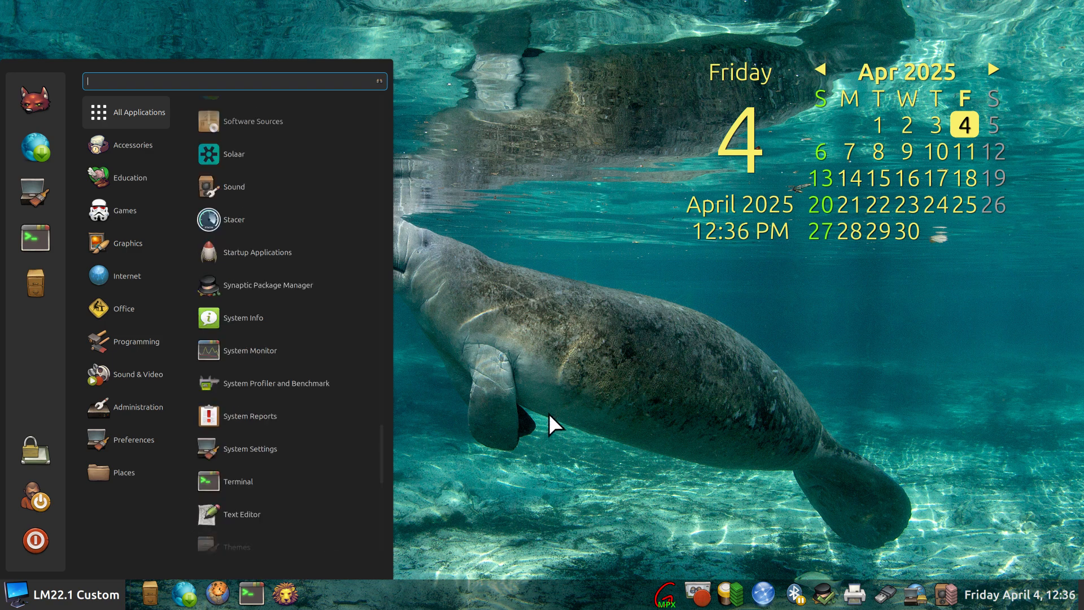
pyautogui.click(548, 414)
# Open the Themes section of System Settings and set the icon theme to elementosh-Blueberry
pyautogui.rightClick(498, 597)
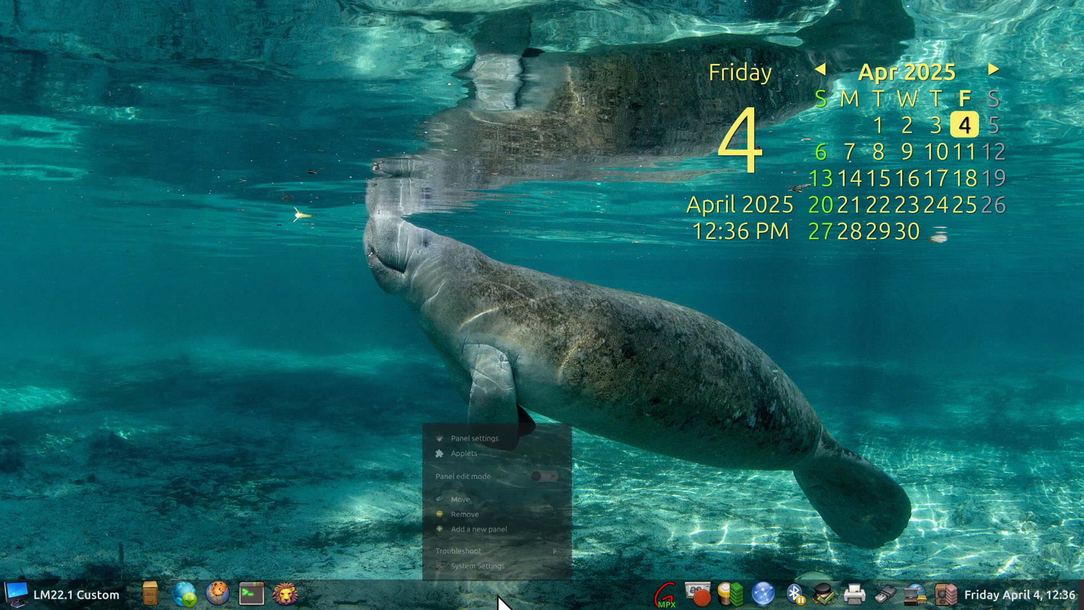
pyautogui.click(521, 564)
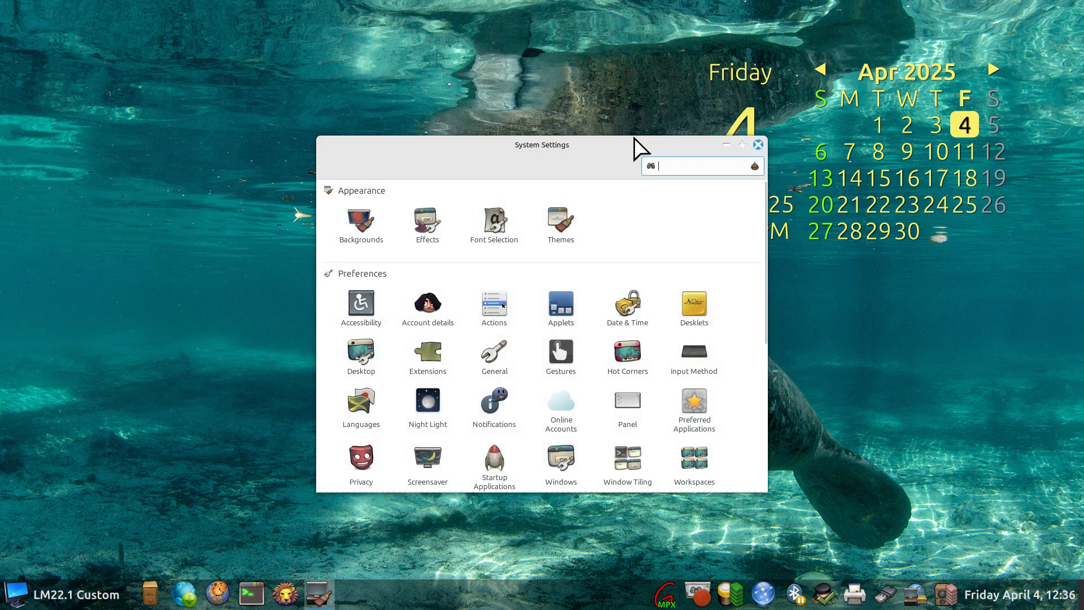
pyautogui.moveTo(611, 148); pyautogui.dragTo(865, 45)
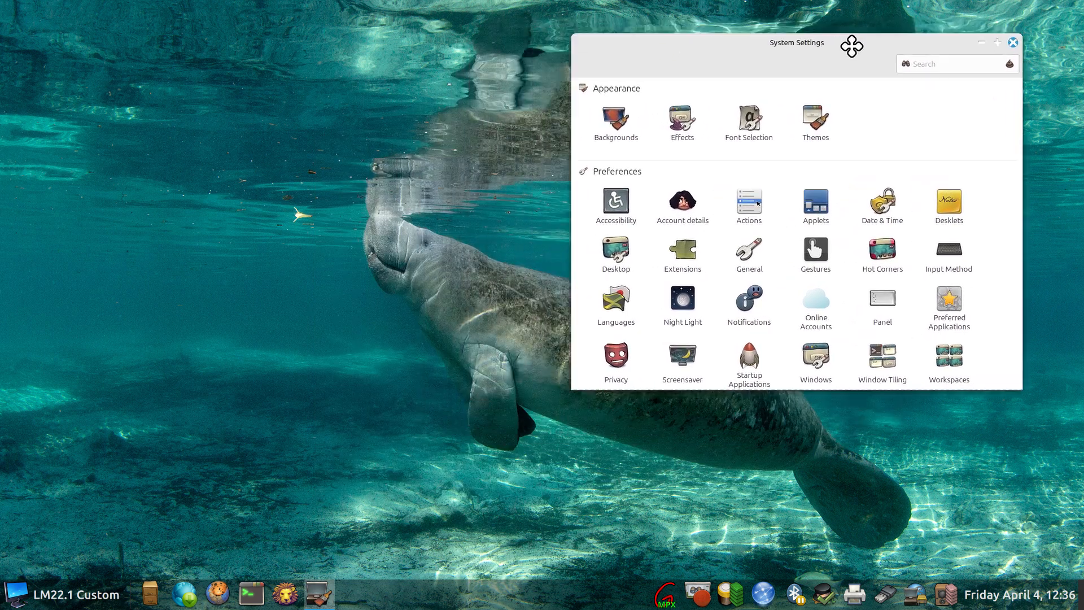
pyautogui.click(815, 117)
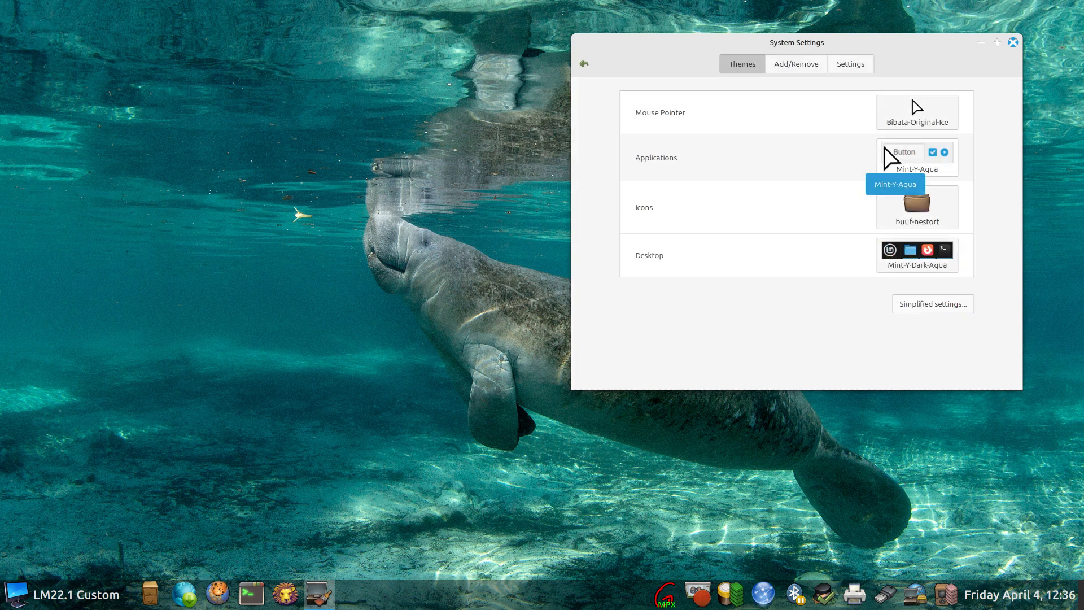
pyautogui.click(900, 220)
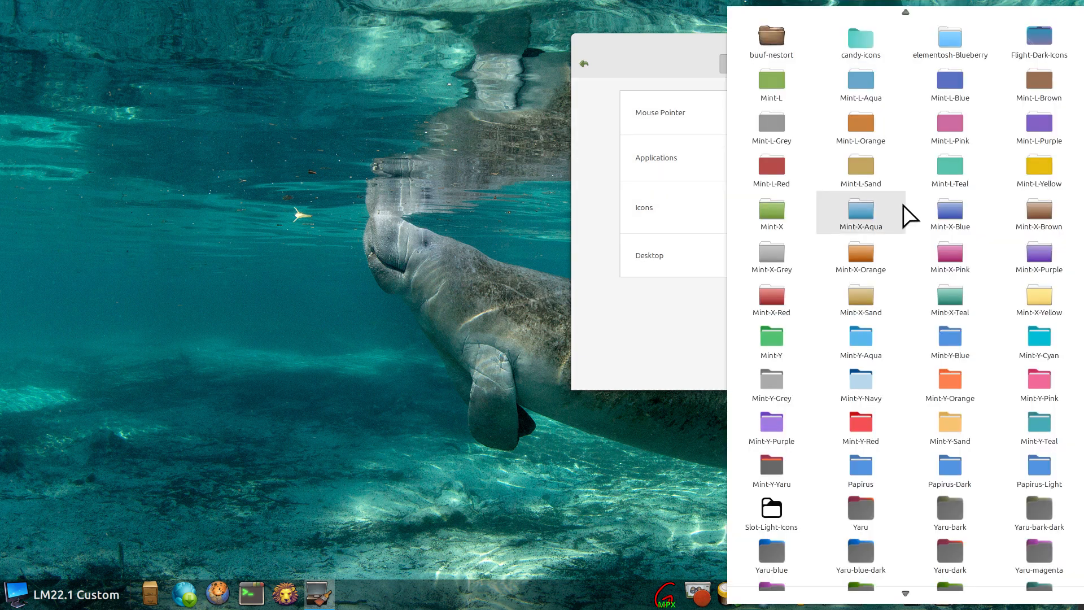
pyautogui.click(952, 29)
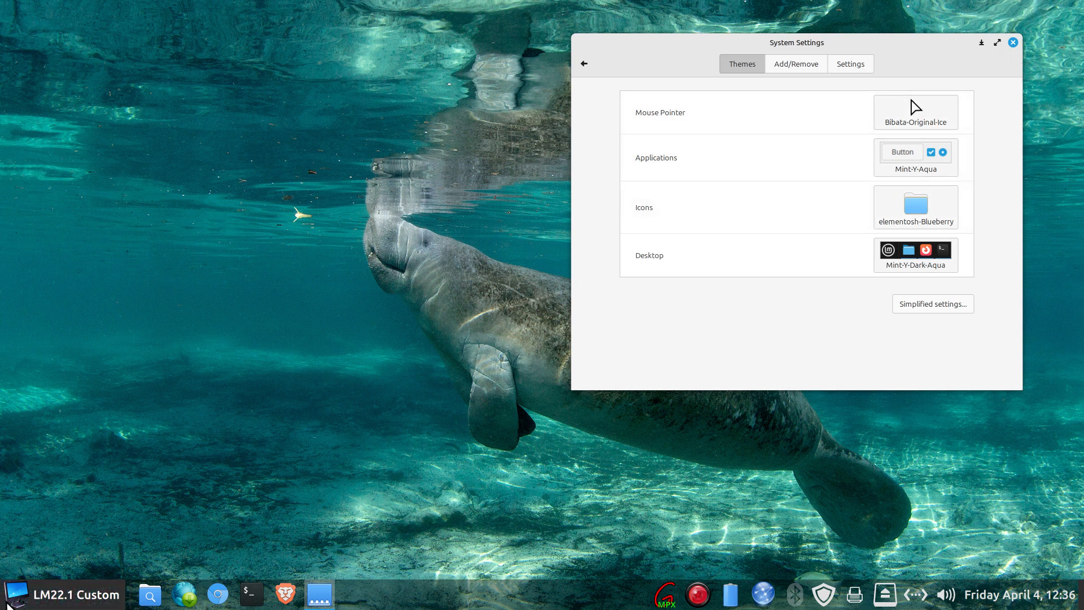
# View the Accessories category in the application menu, check the Image Viewer icon, and close the menu
pyautogui.click(17, 602)
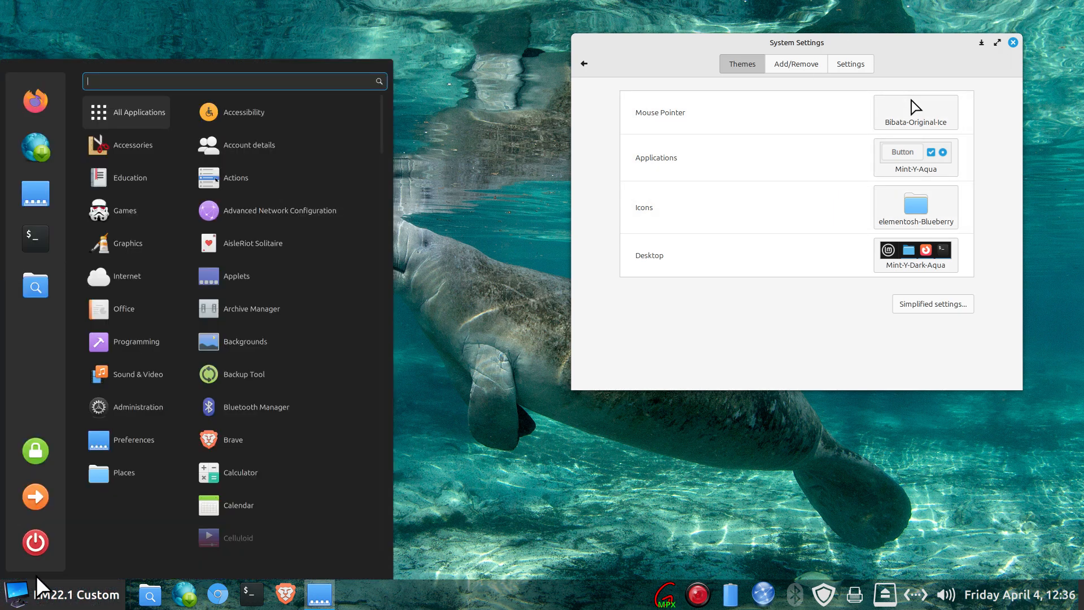
pyautogui.moveTo(104, 150)
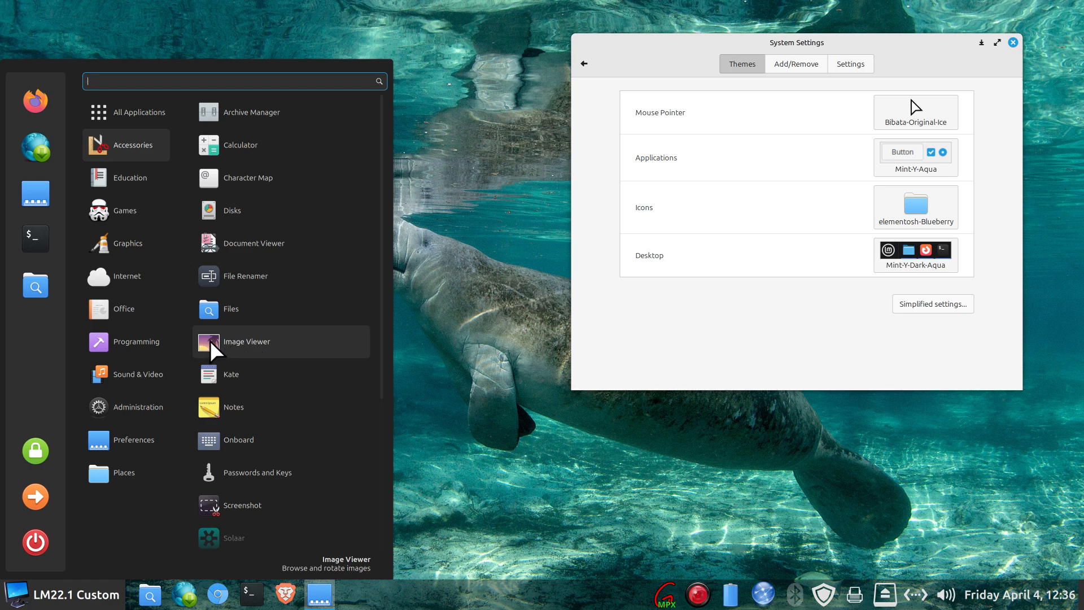
pyautogui.click(460, 294)
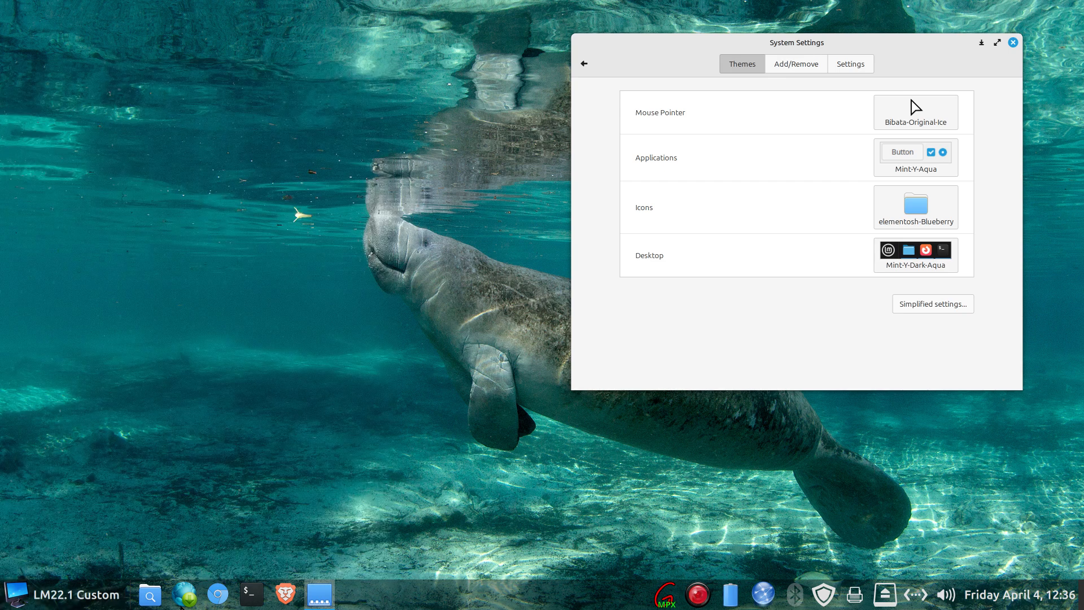
# Open the file manager, view the toolbar button options in its preferences, and close the preferences
pyautogui.click(149, 594)
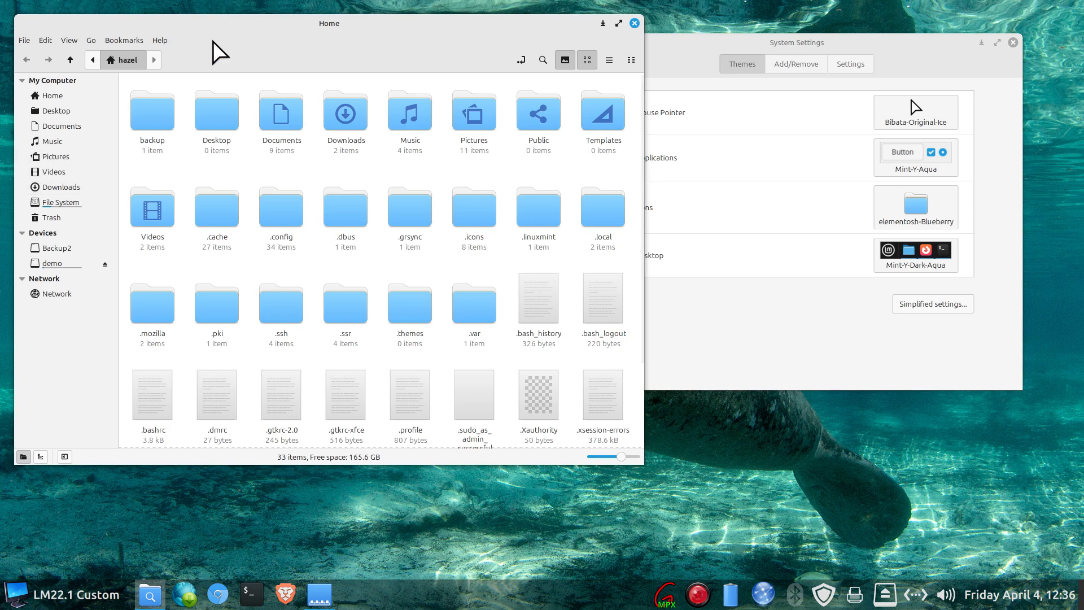
pyautogui.click(46, 40)
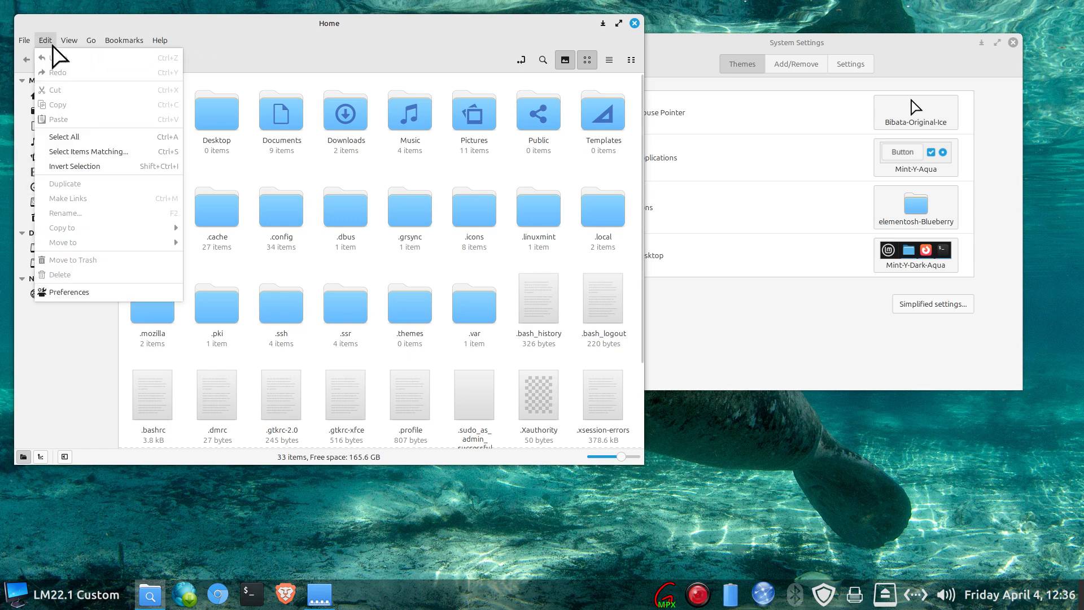
pyautogui.click(116, 287)
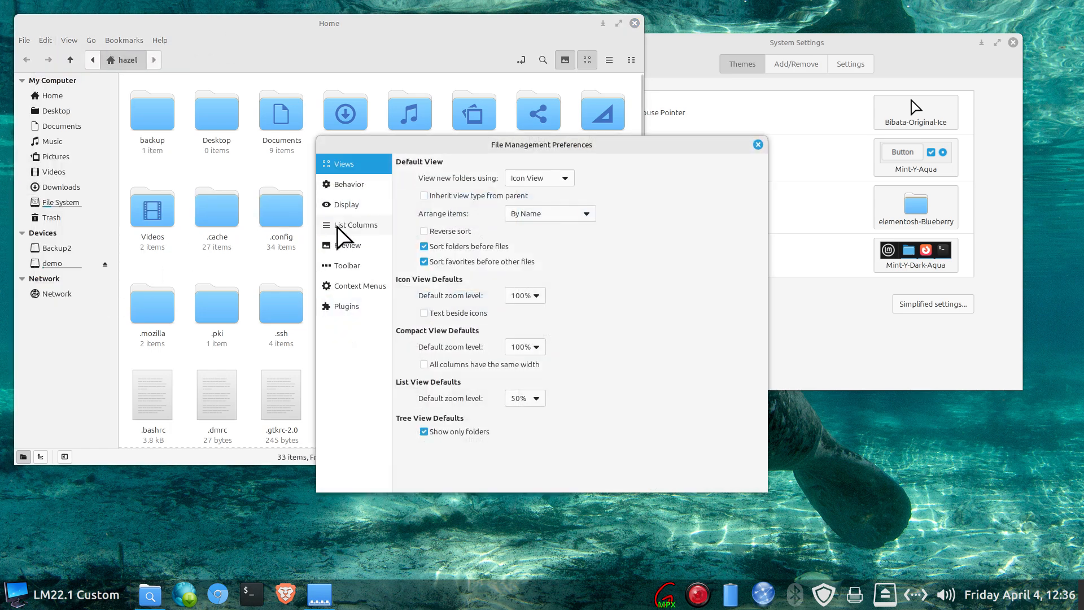
pyautogui.click(333, 268)
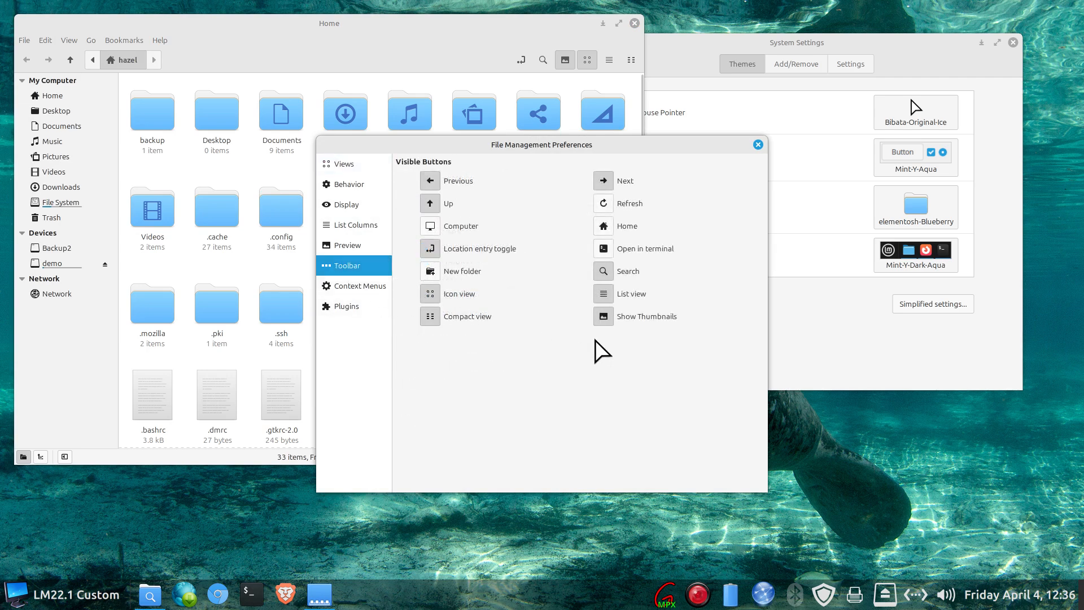
pyautogui.click(757, 145)
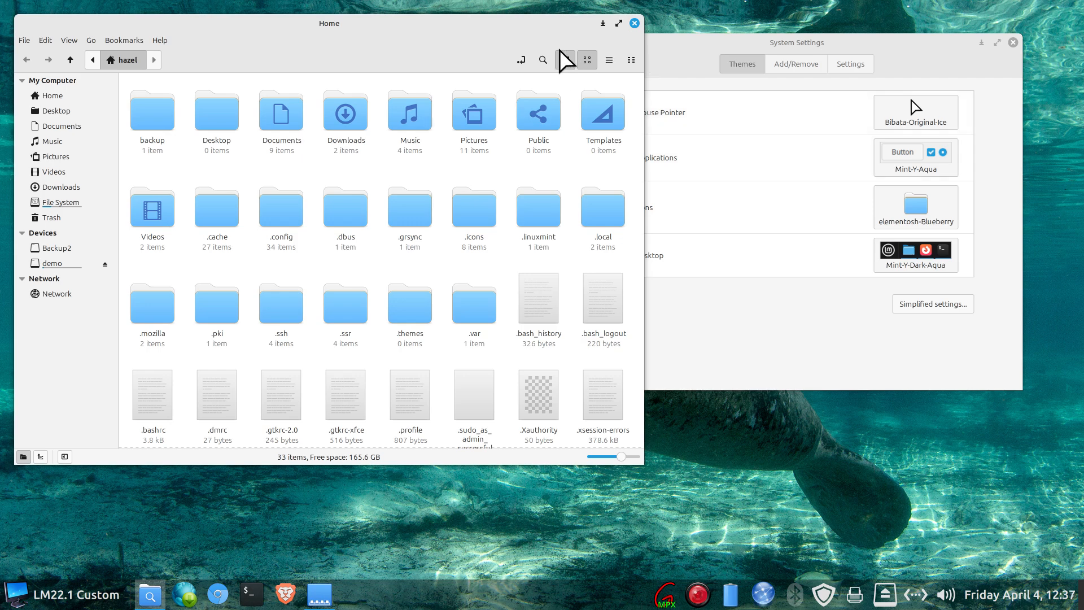
# Open the Pictures folder and compare its image file icons with the Image Viewer icon in the application menu
pyautogui.click(46, 154)
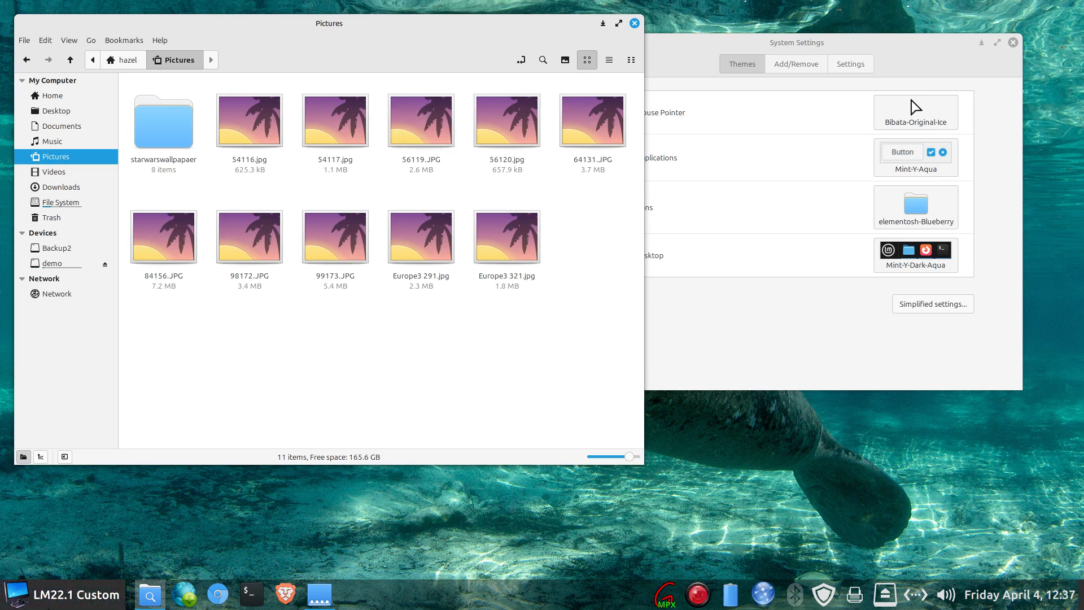
pyautogui.click(76, 594)
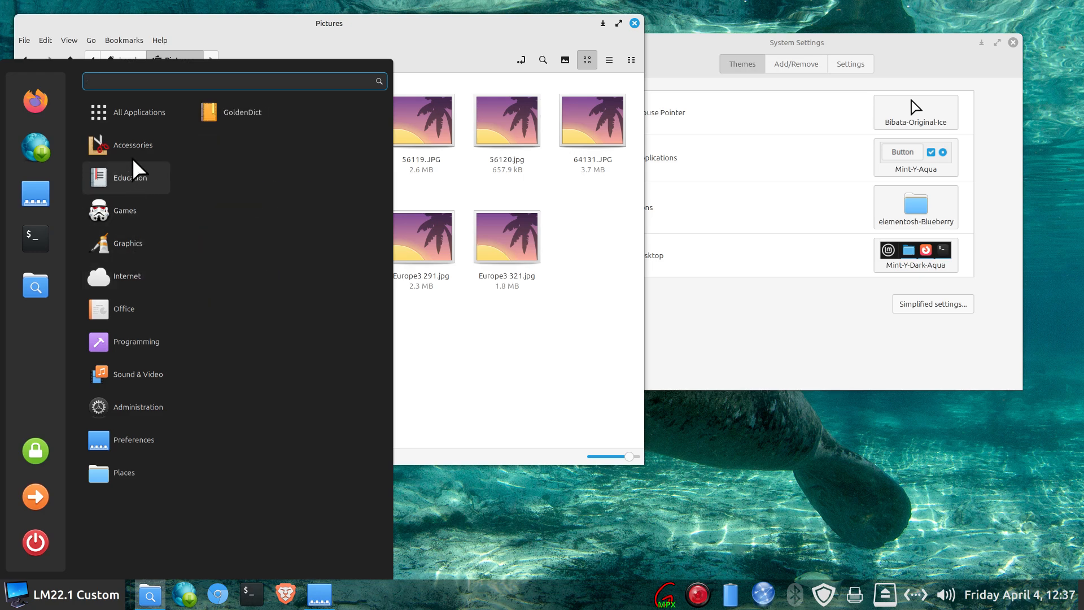
pyautogui.click(553, 390)
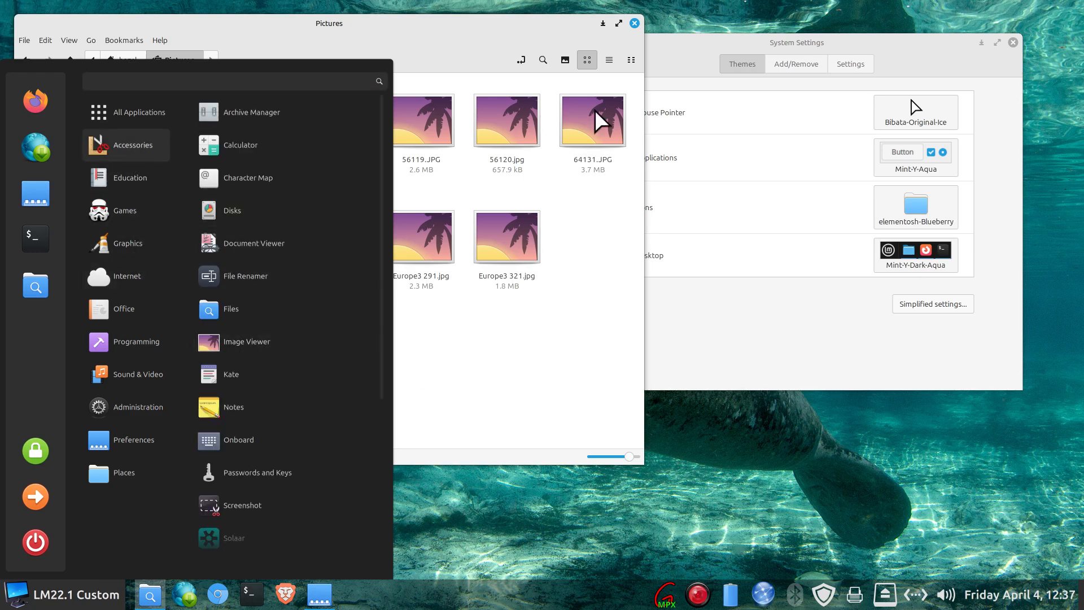
# Compare the Pictures folder with thumbnails shown and hidden, leave thumbnails shown, and close the file manager
pyautogui.click(565, 60)
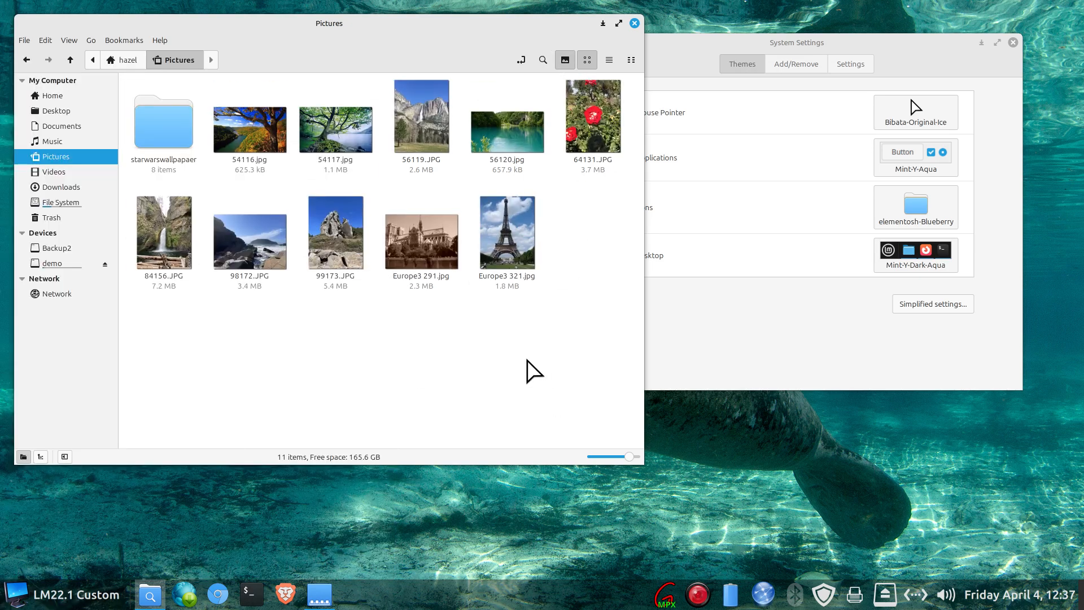
pyautogui.click(565, 59)
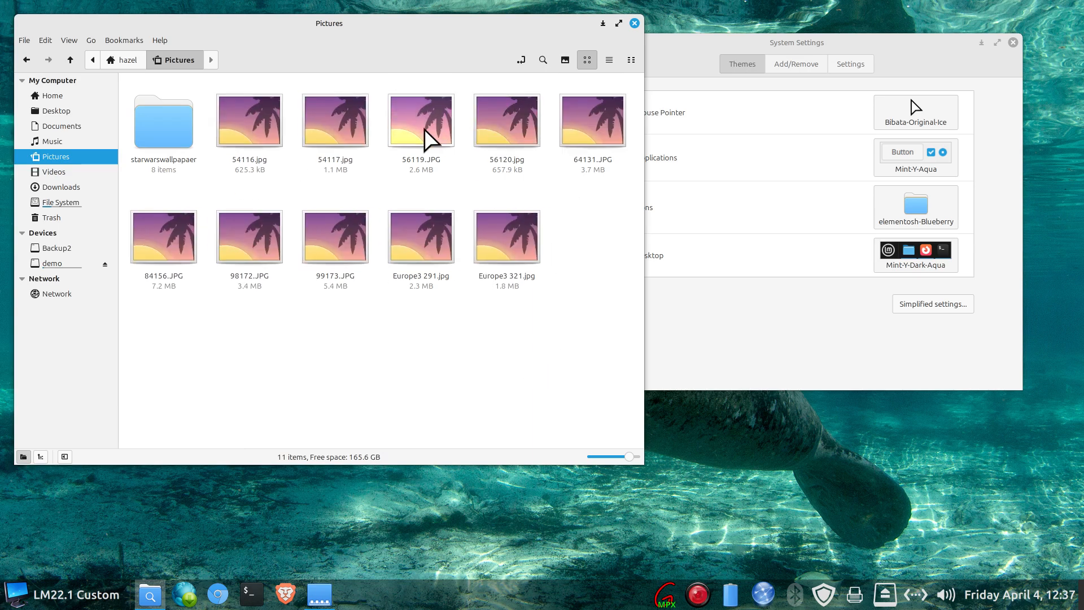
pyautogui.click(565, 60)
pyautogui.click(634, 23)
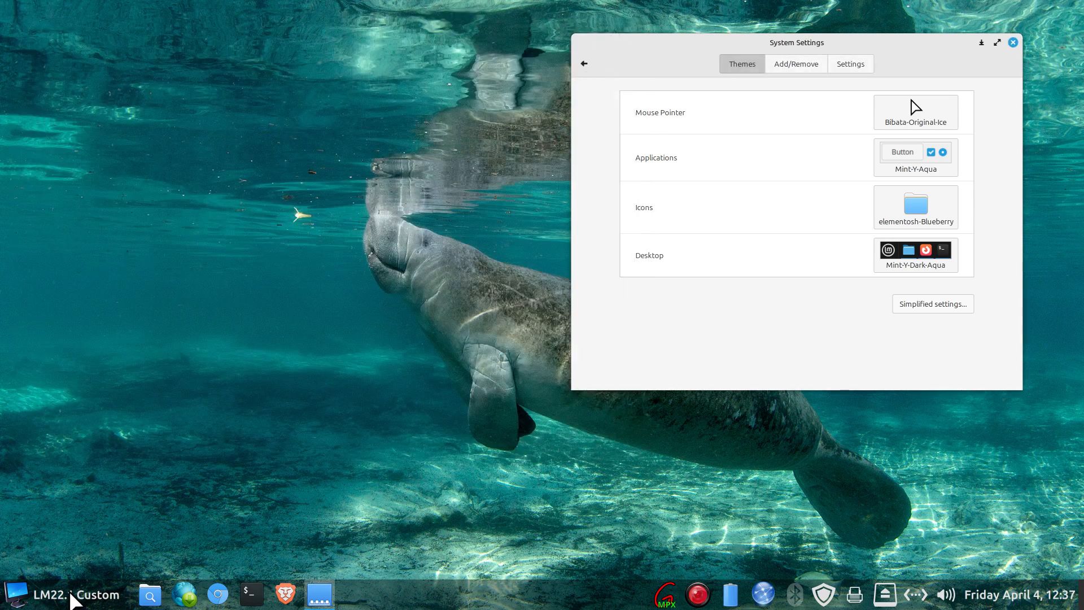
# Open the menu editor and bring up the launcher properties of Image Viewer in the Accessories category
pyautogui.rightClick(42, 600)
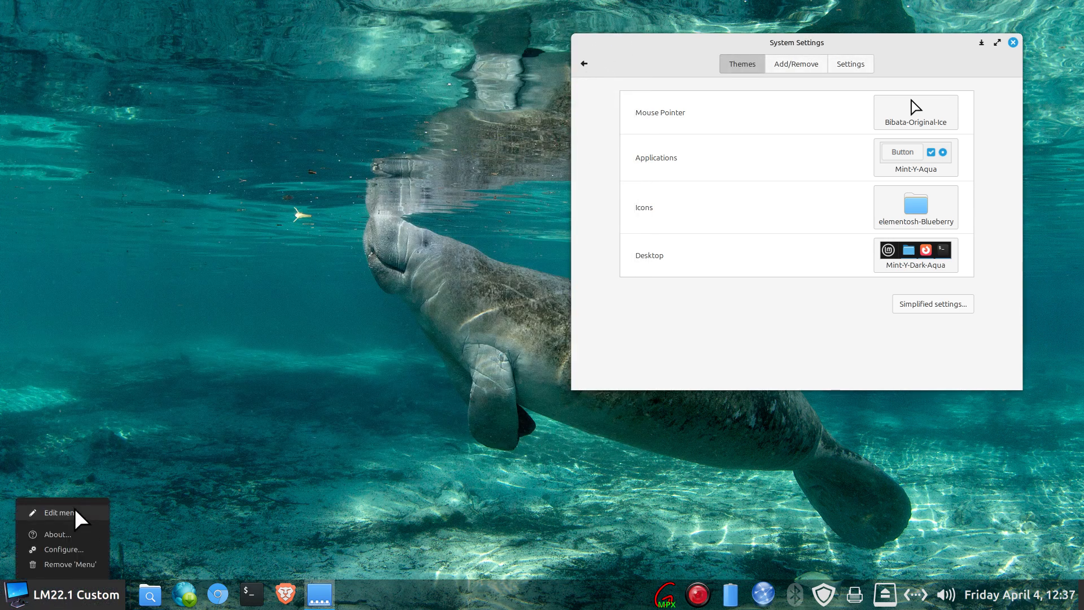
pyautogui.click(75, 509)
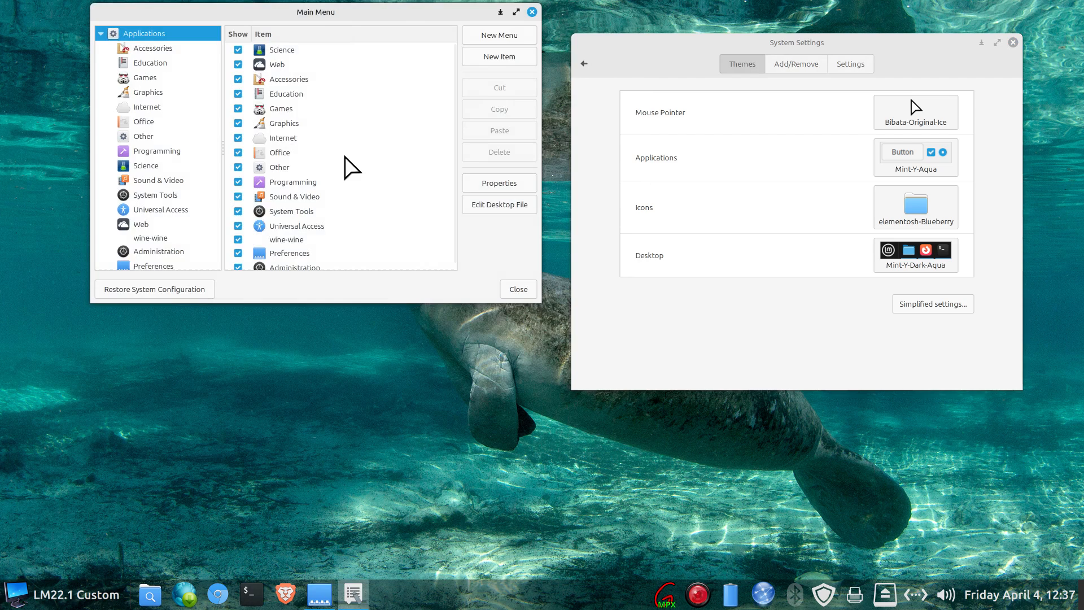
pyautogui.click(156, 49)
pyautogui.click(275, 167)
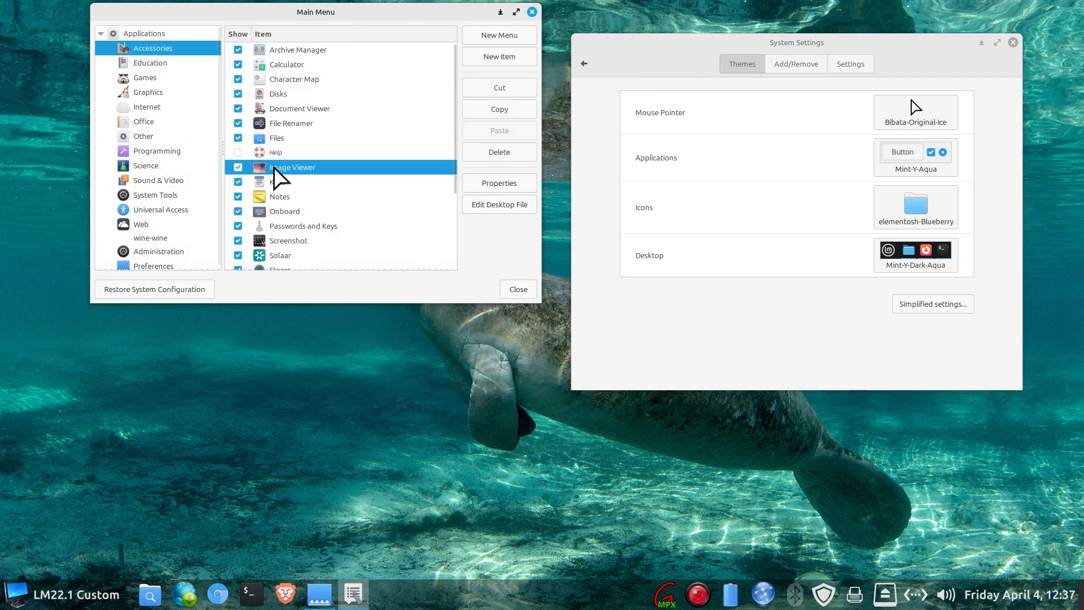
pyautogui.click(493, 182)
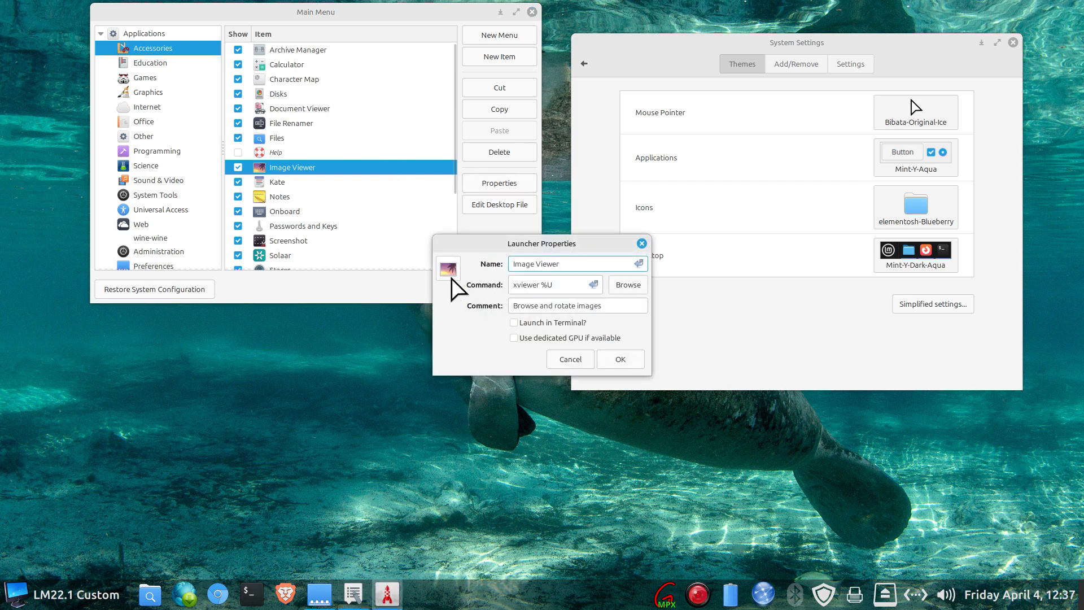
# Copy xviewer from the launcher's command, open the icon chooser, clear its existing search, and search for the copied name
pyautogui.doubleClick(535, 284)
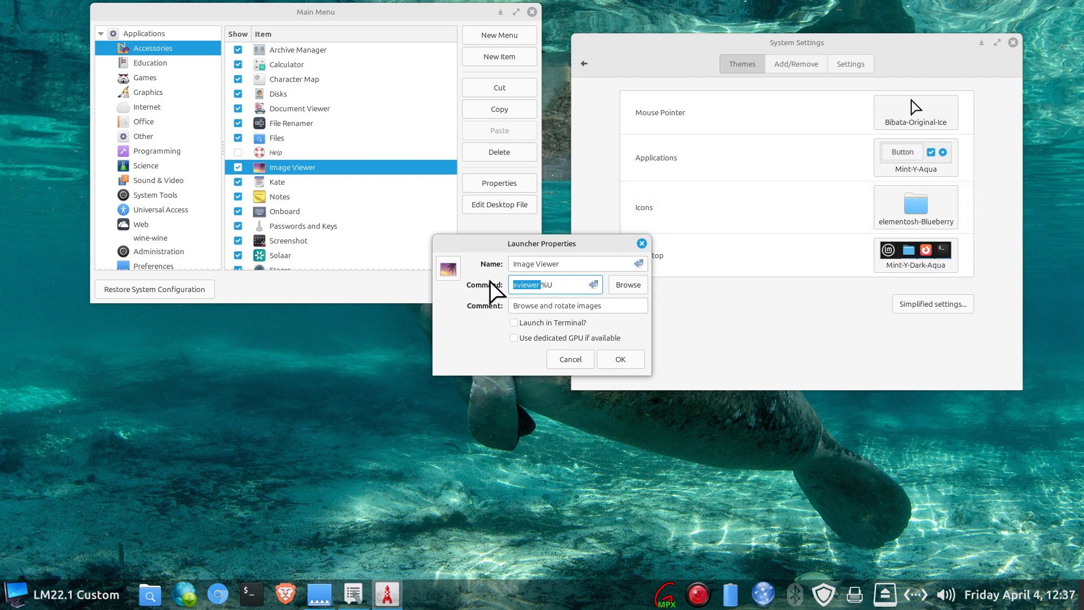
pyautogui.rightClick(522, 285)
pyautogui.click(542, 309)
pyautogui.click(442, 267)
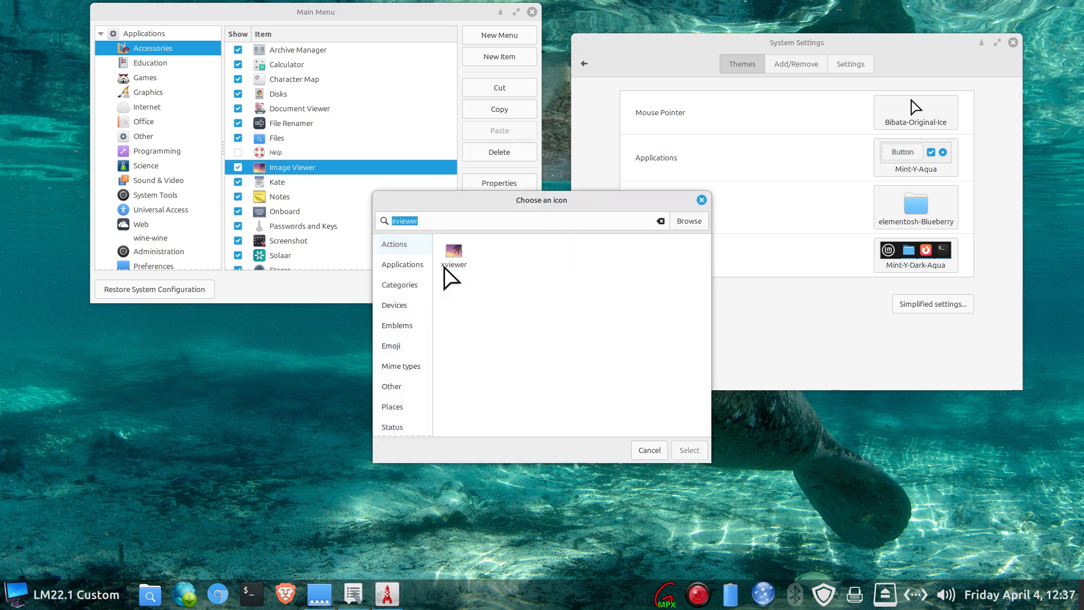
pyautogui.click(423, 220)
pyautogui.click(426, 247)
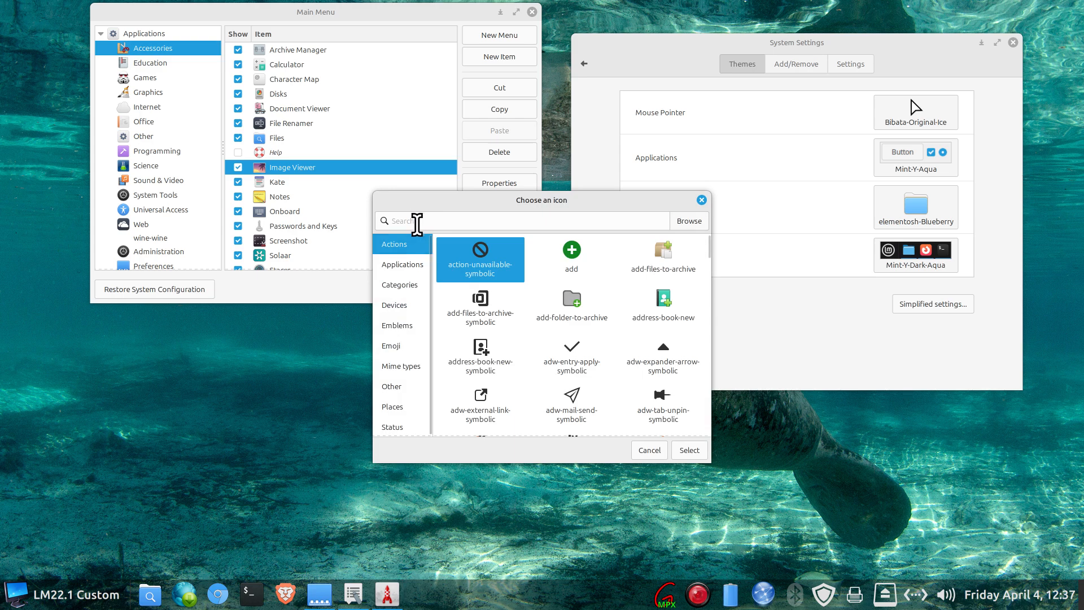
pyautogui.rightClick(416, 222)
pyautogui.click(452, 262)
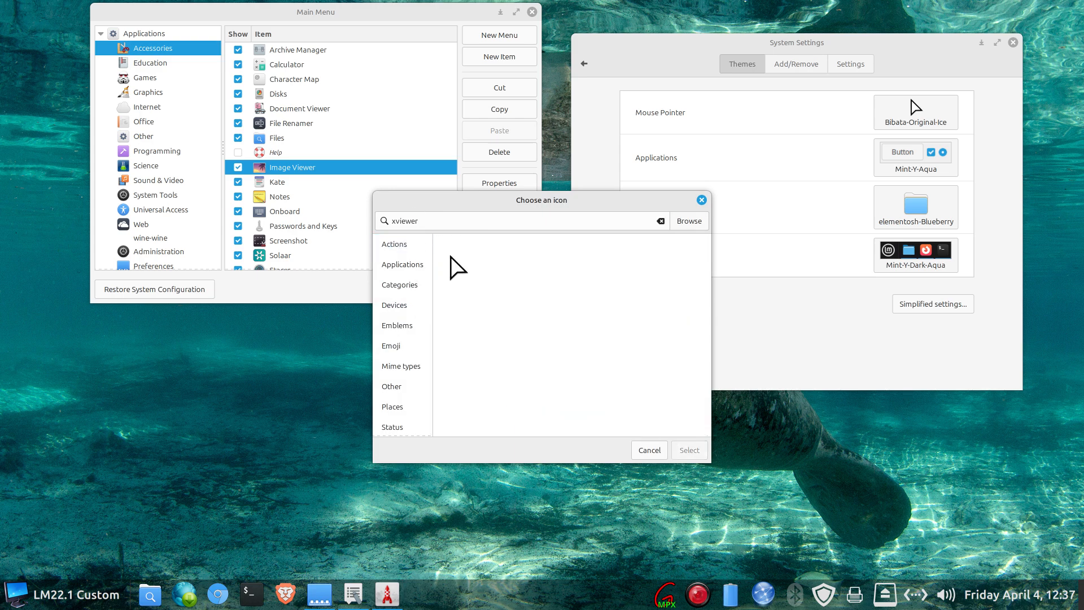
# Look through the Applications, Categories, Devices, Emblems and Emoji groups in the icon chooser
pyautogui.click(400, 265)
pyautogui.click(408, 289)
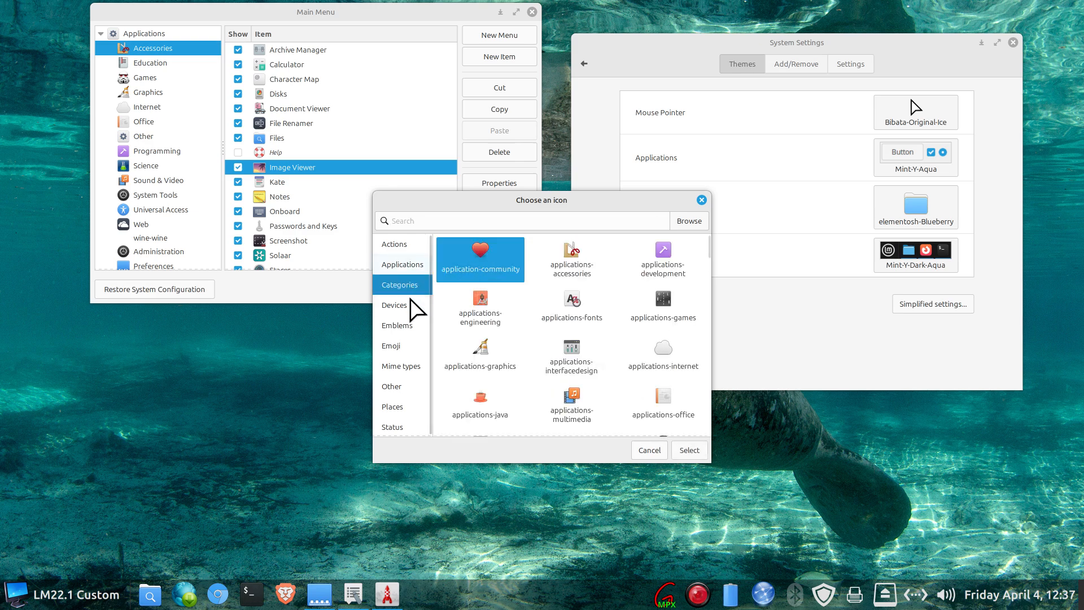
pyautogui.click(407, 307)
pyautogui.click(401, 326)
pyautogui.click(399, 346)
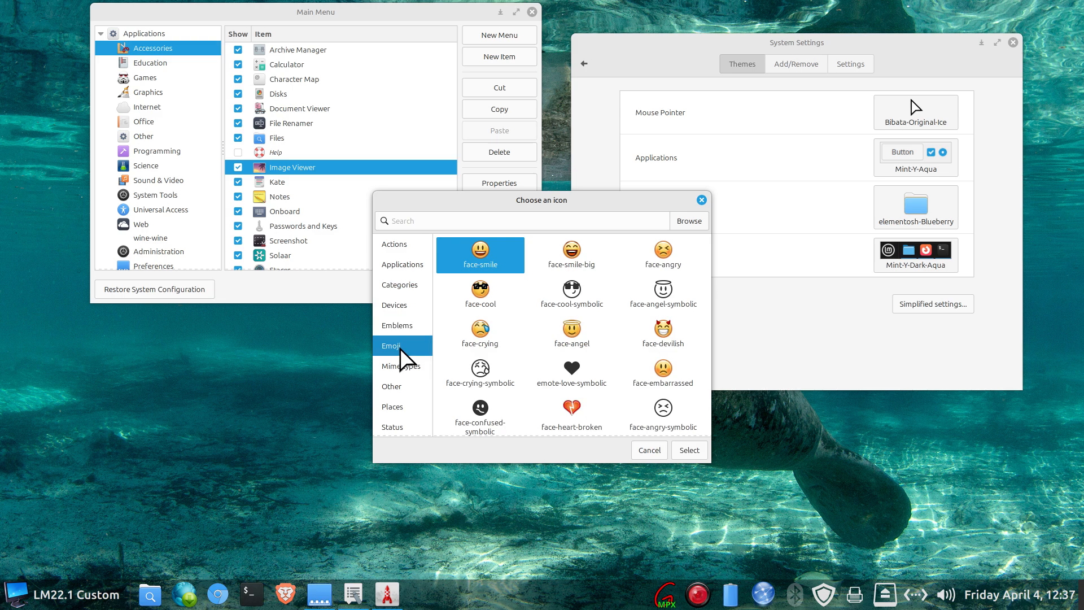
# Browse for a custom image file in the .myicons folder inside Documents
pyautogui.click(700, 224)
pyautogui.click(274, 170)
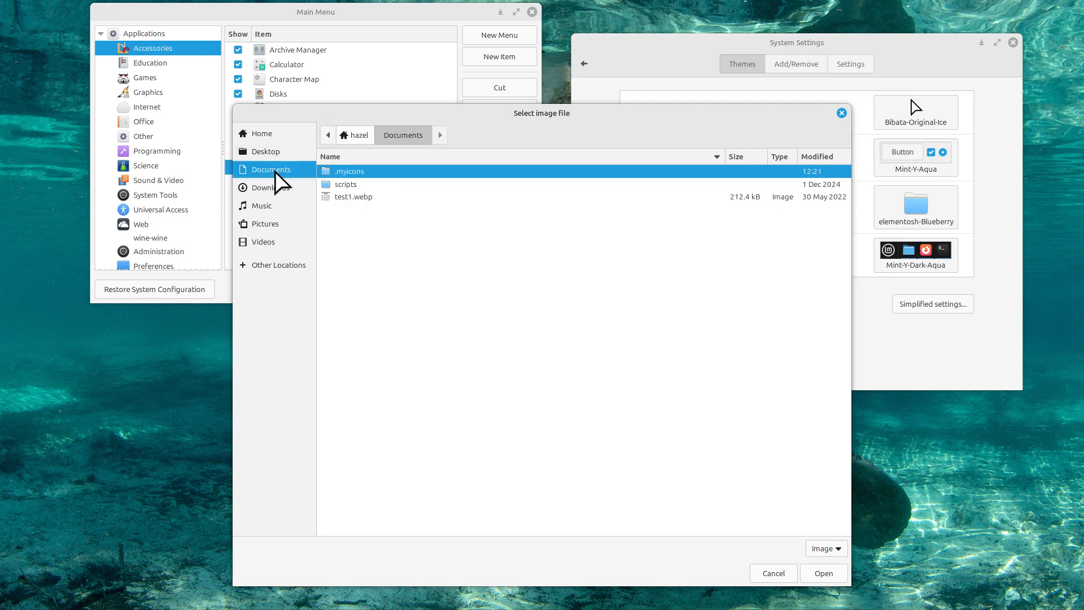
pyautogui.doubleClick(328, 171)
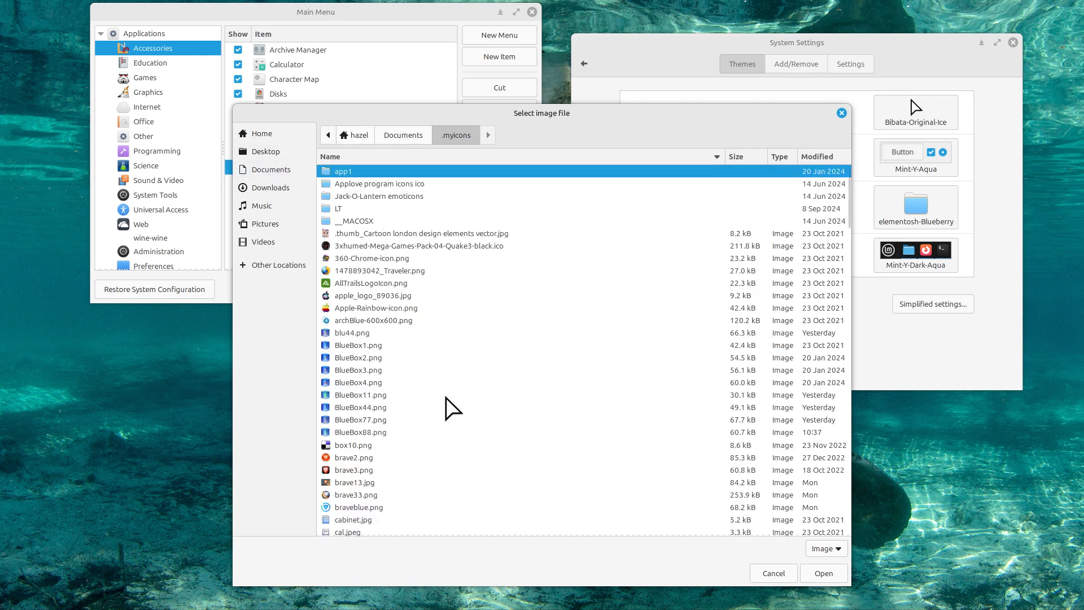
# Use fileman34.png as the Image Viewer launcher's icon and save the launcher properties
pyautogui.scroll(-5, 446, 398)
pyautogui.scroll(-4, 452, 407)
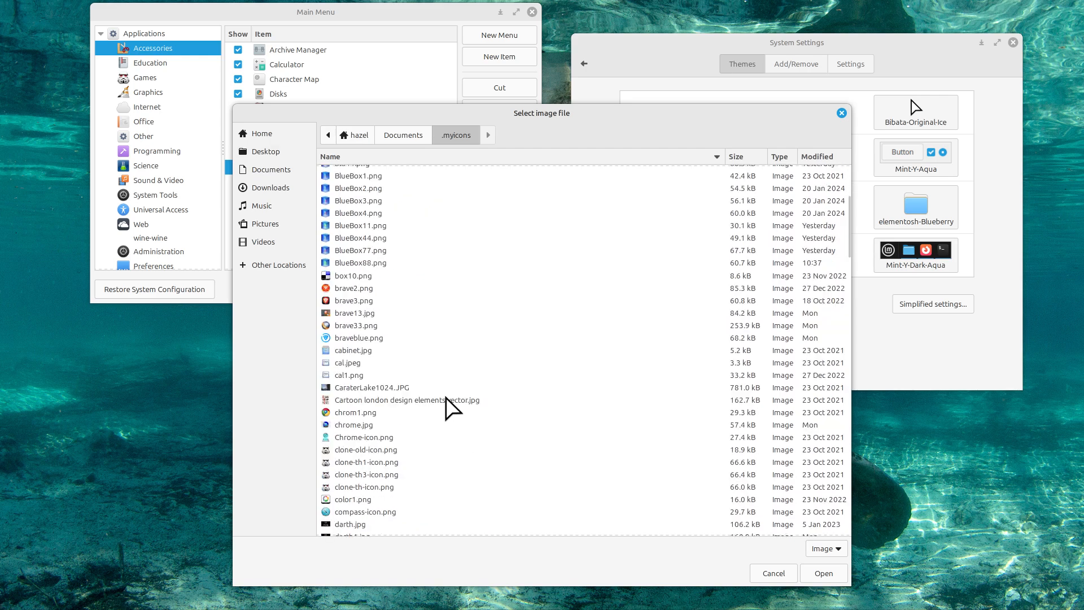
pyautogui.scroll(-3, 452, 408)
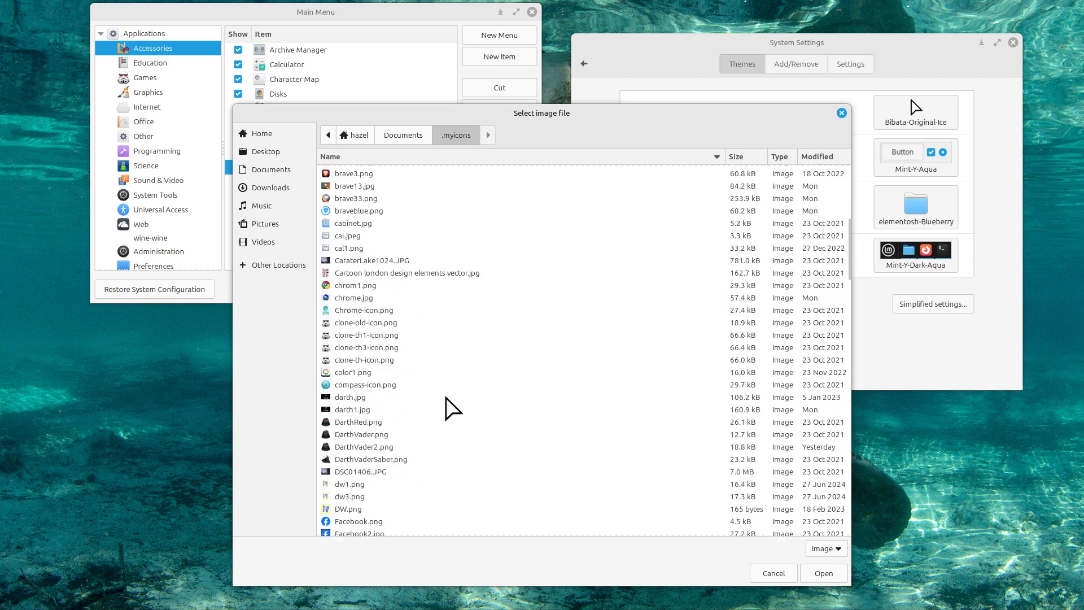
pyautogui.scroll(-3, 452, 408)
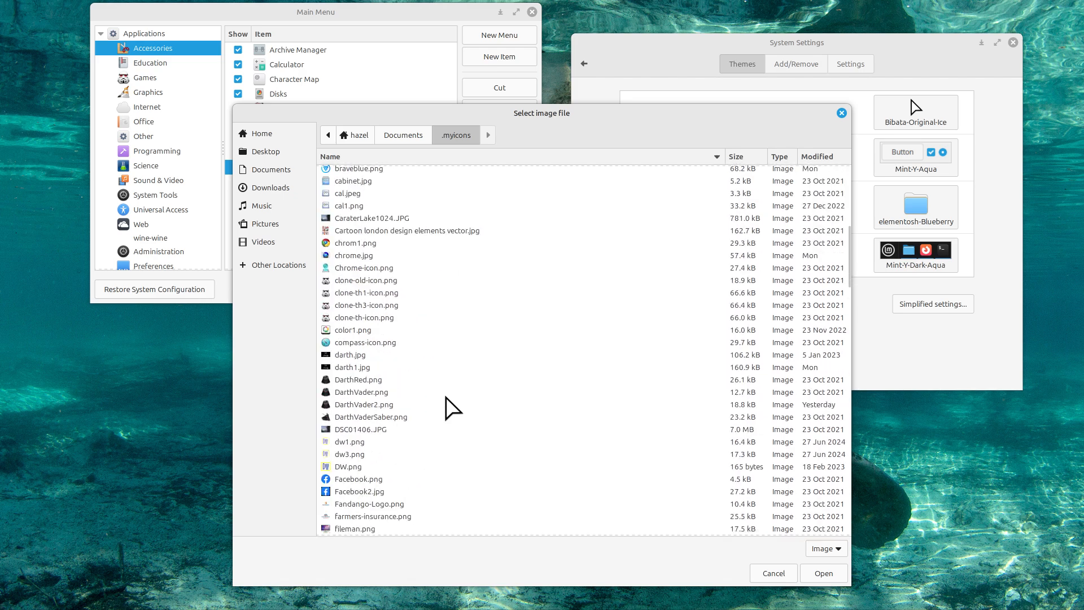
pyautogui.scroll(-4, 452, 408)
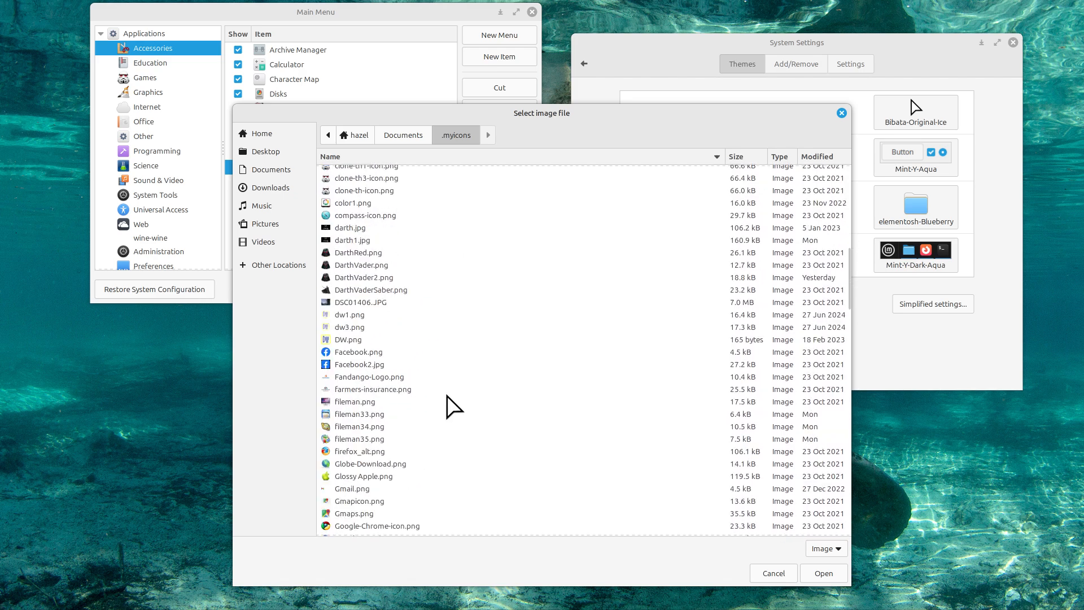
pyautogui.scroll(-2, 453, 406)
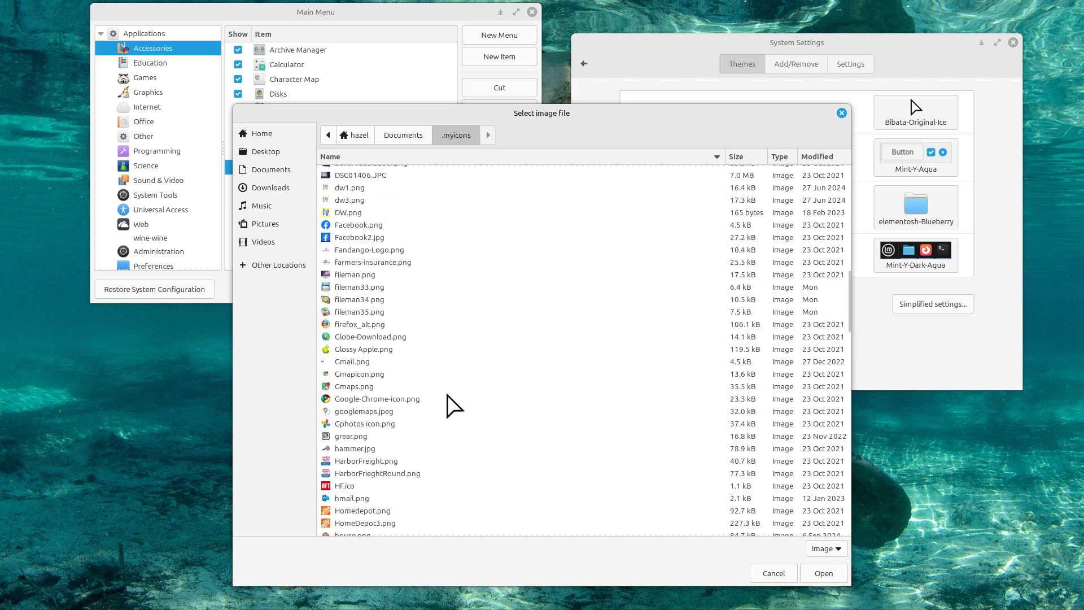
pyautogui.scroll(-2, 453, 405)
pyautogui.click(346, 257)
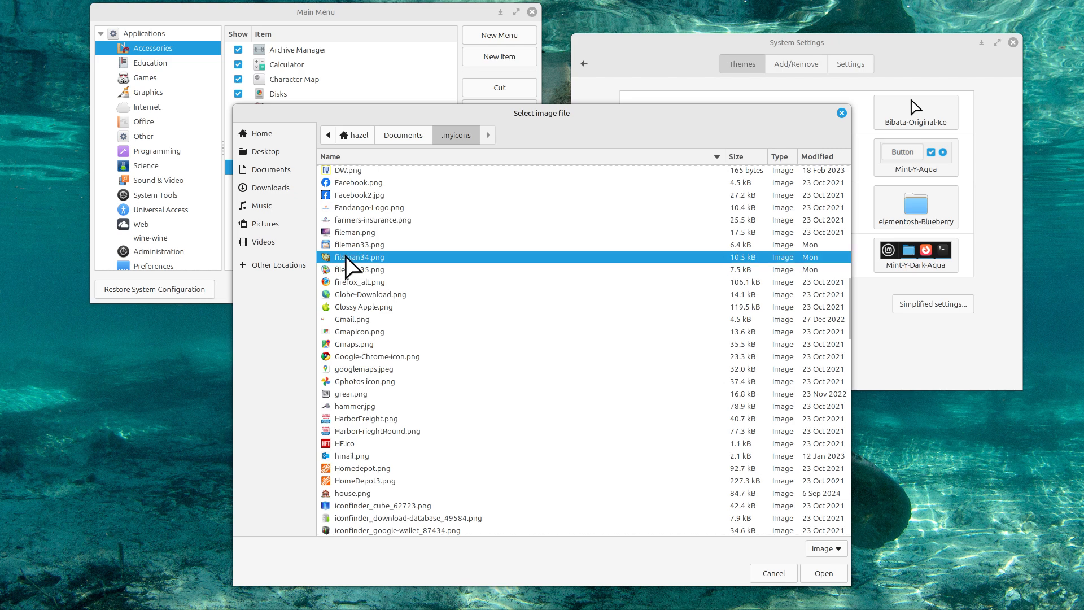
pyautogui.click(822, 572)
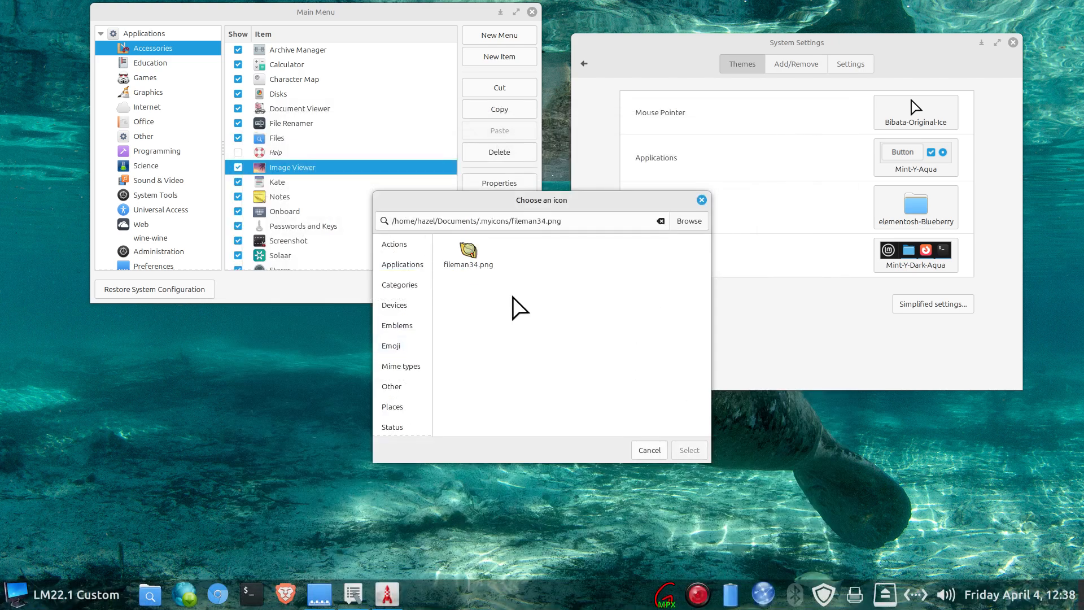
pyautogui.click(688, 449)
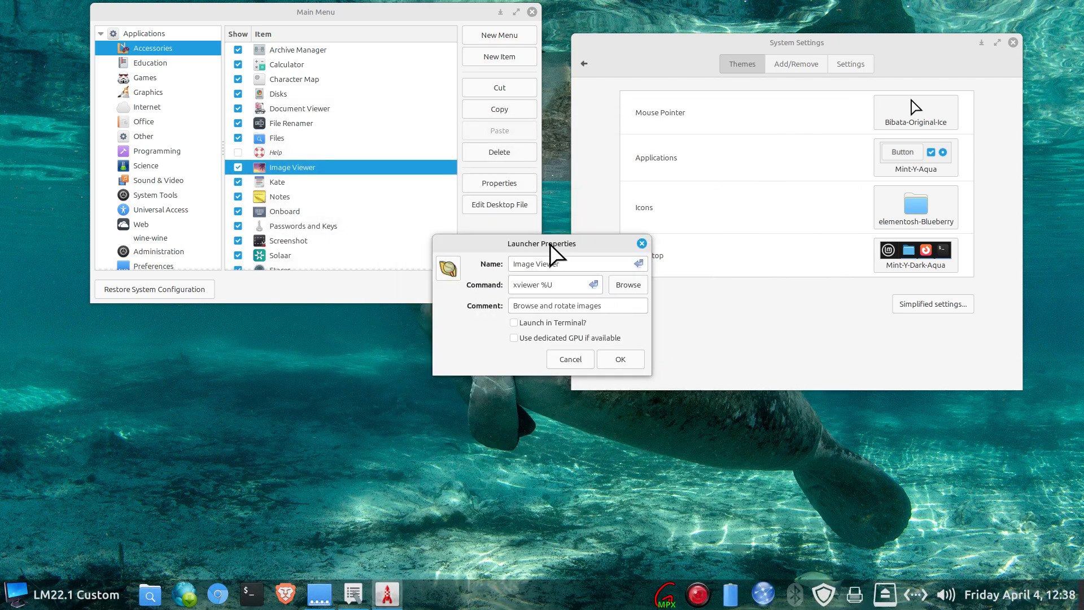
pyautogui.click(633, 357)
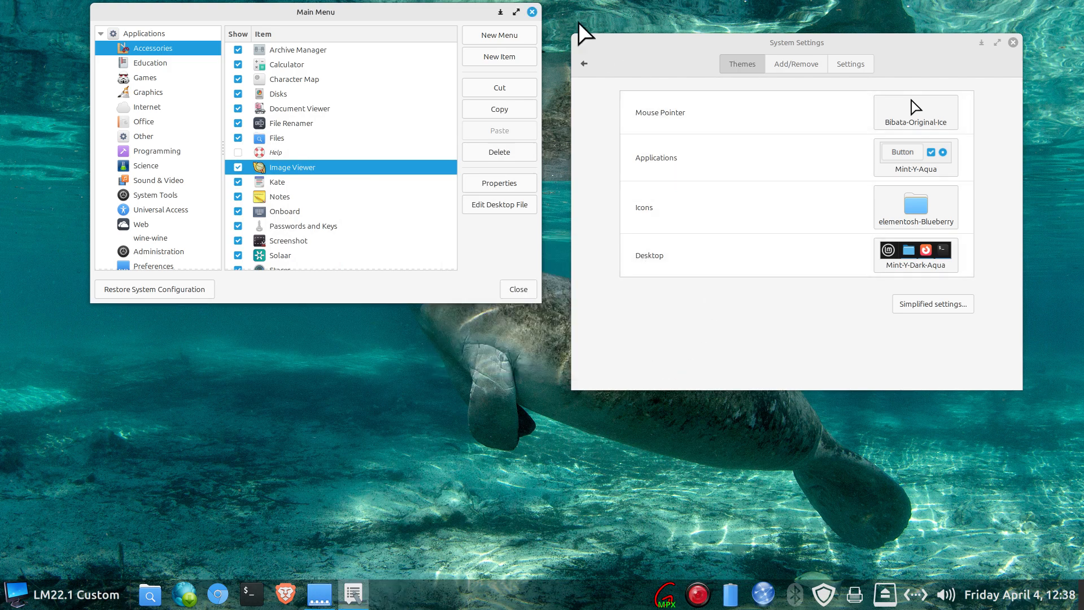
# Close the menu editor and check the Image Viewer icon among the Accessories in the application menu
pyautogui.click(532, 12)
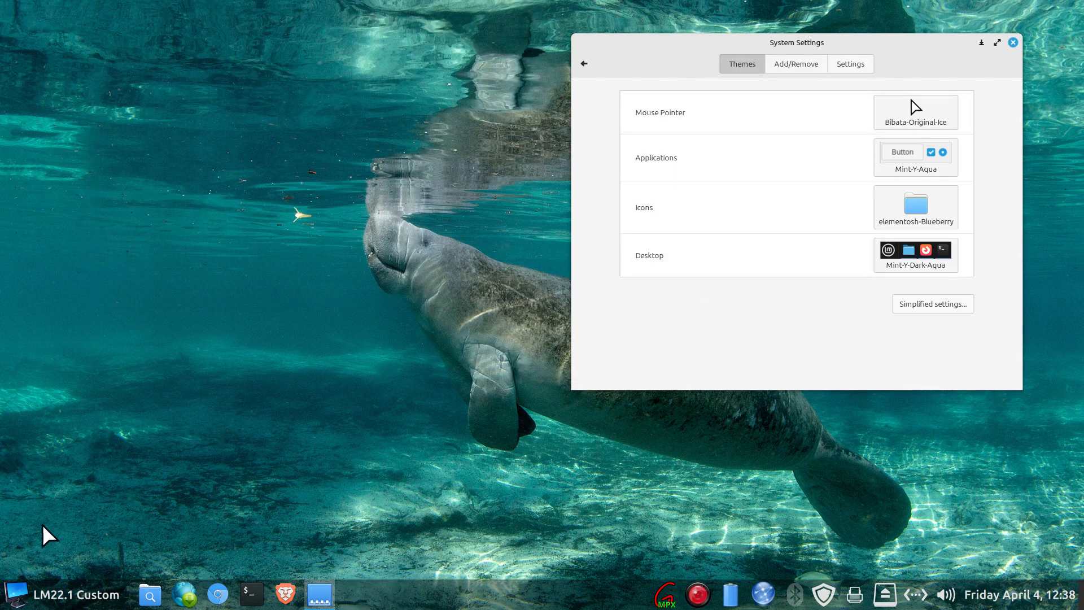
pyautogui.click(31, 593)
pyautogui.moveTo(135, 158)
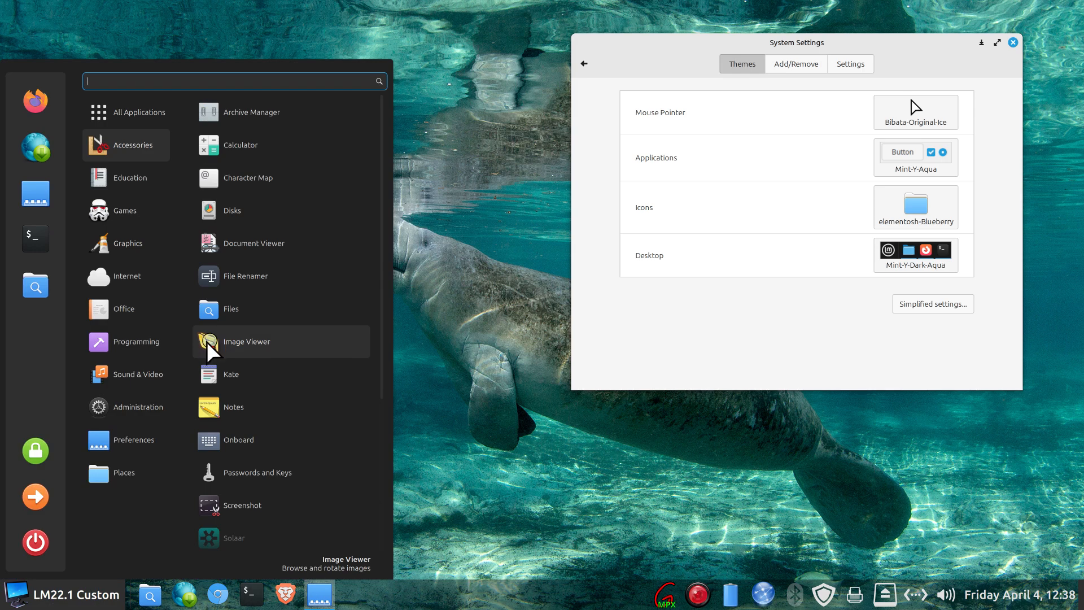
# Switch the icon theme to Mint-X-Aqua and check the Image Viewer icon among the Accessories in the application menu
pyautogui.click(902, 194)
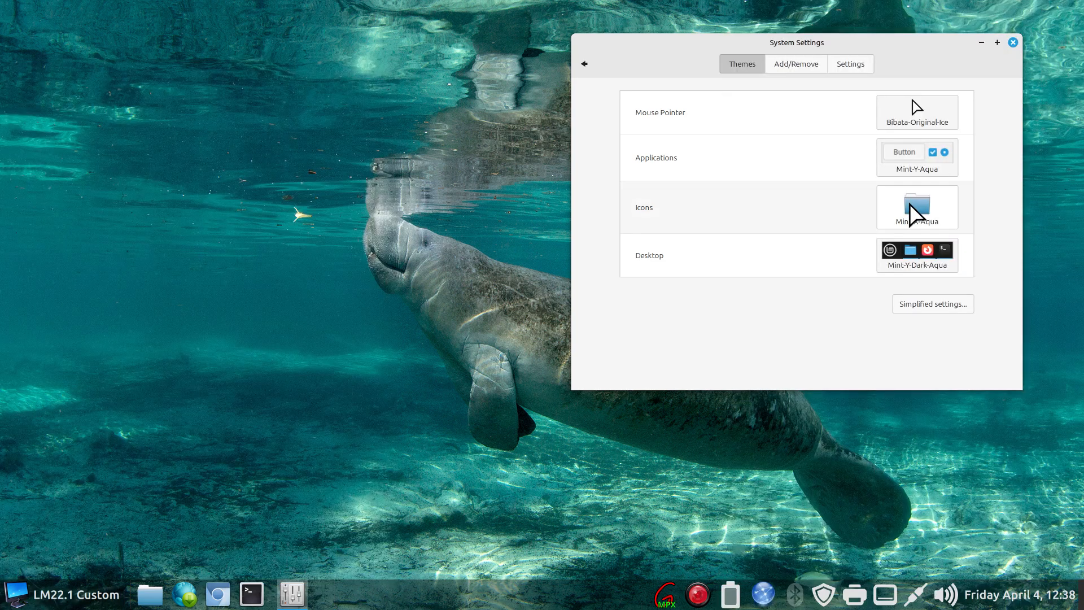
pyautogui.click(910, 204)
pyautogui.click(870, 211)
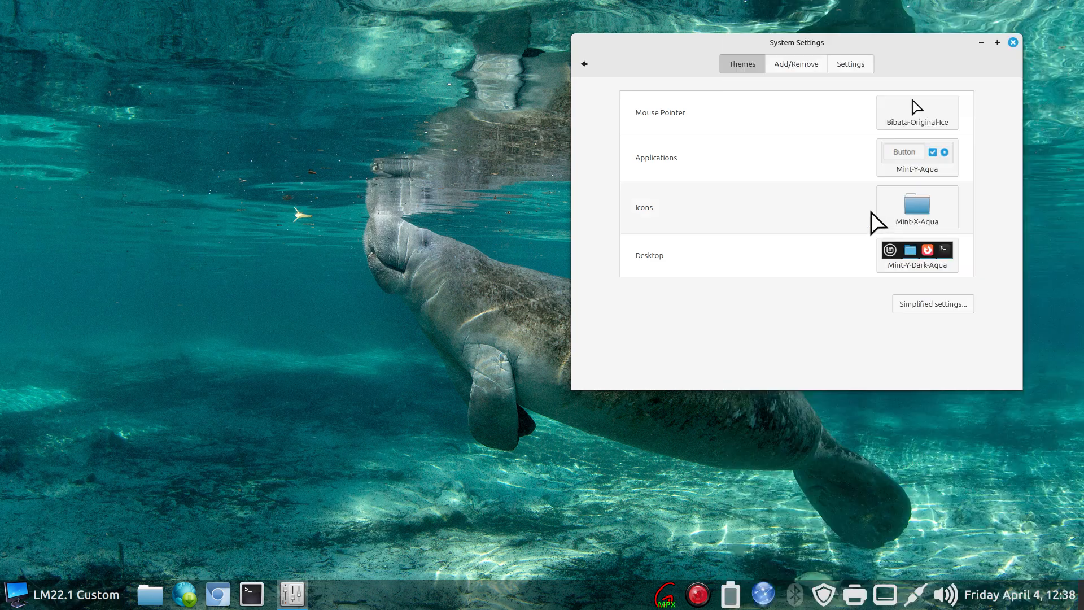
pyautogui.click(63, 584)
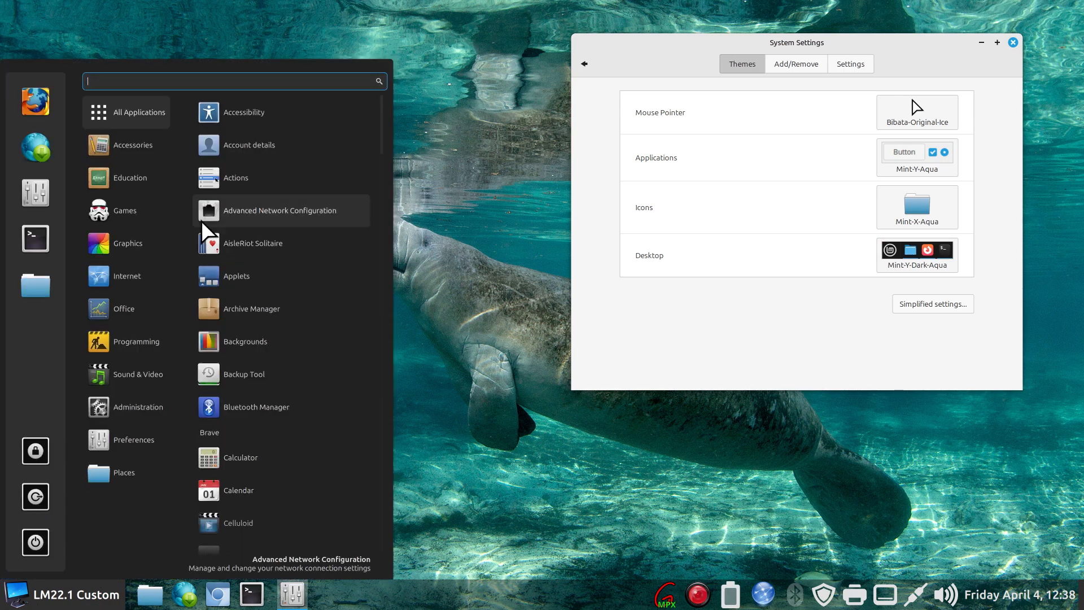
pyautogui.moveTo(130, 140)
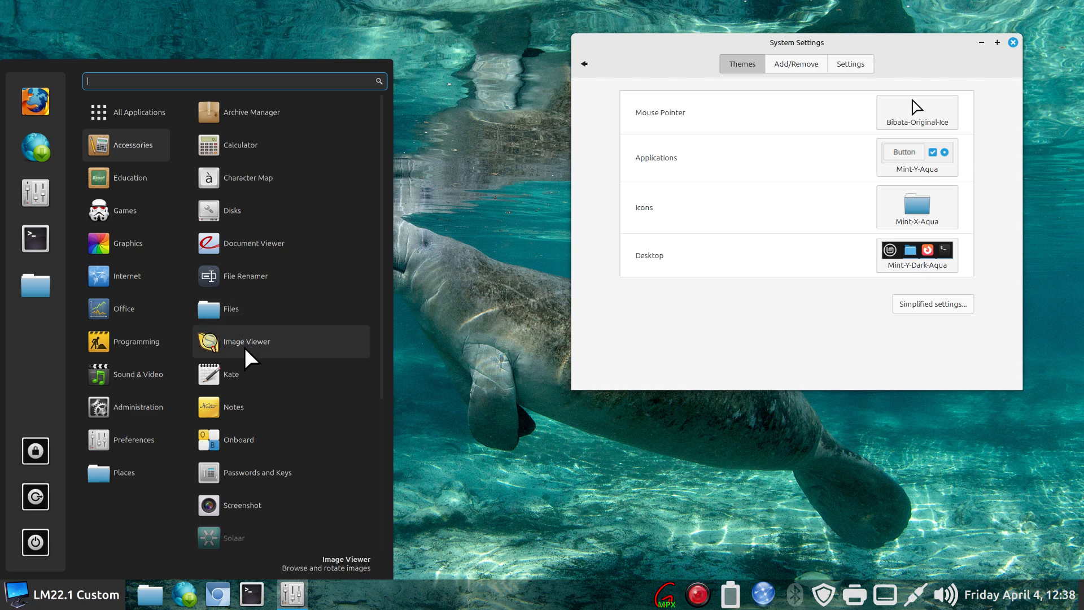
pyautogui.click(501, 418)
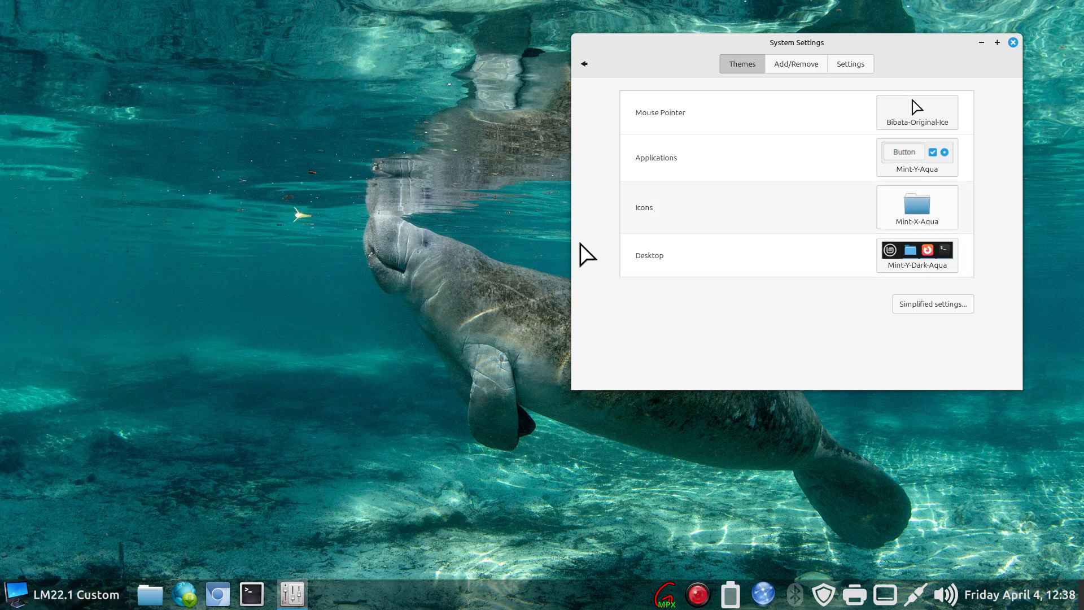
# Open the menu editor and bring up the launcher properties of Image Viewer in the Accessories category
pyautogui.rightClick(17, 594)
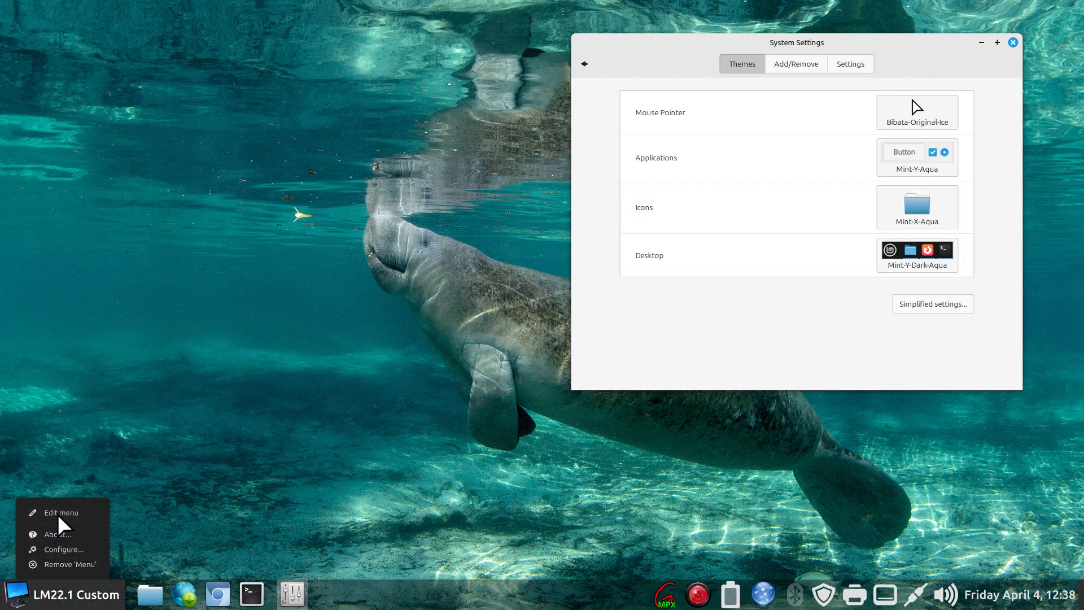
pyautogui.click(57, 514)
pyautogui.click(153, 48)
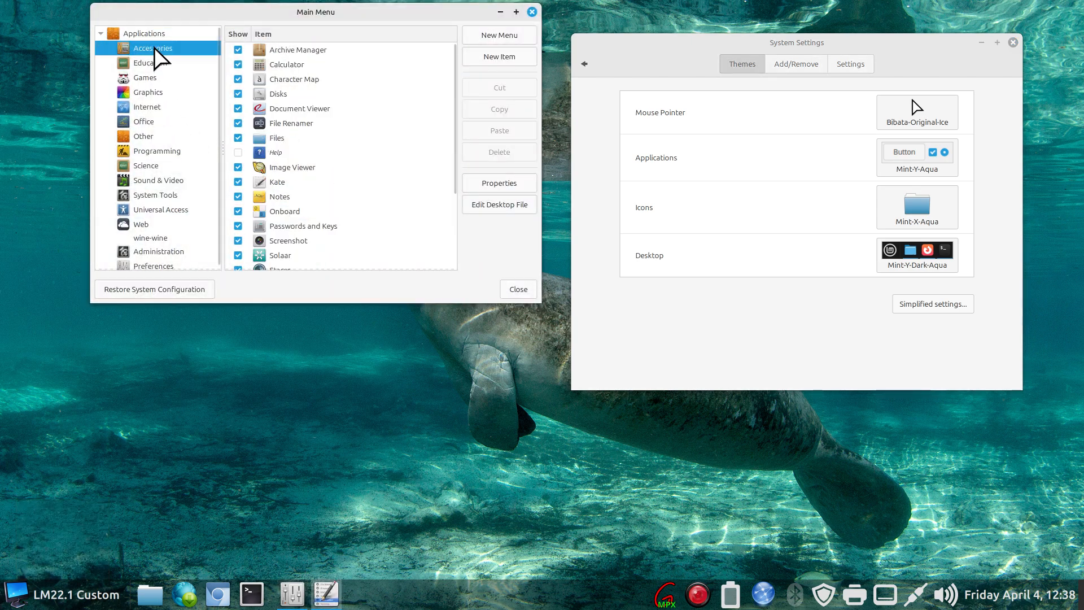
pyautogui.click(296, 168)
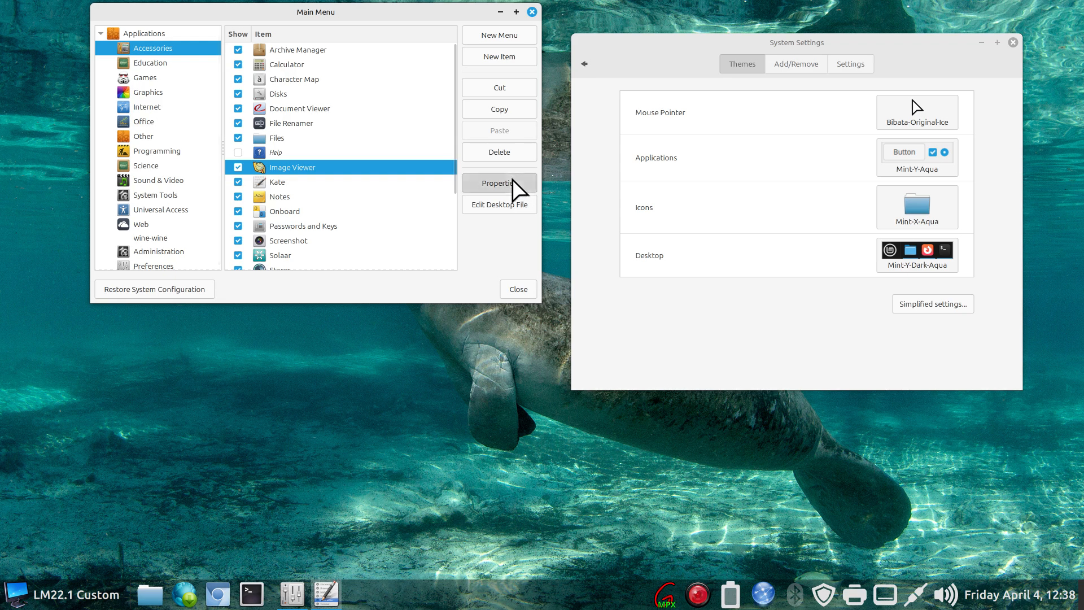
pyautogui.click(511, 183)
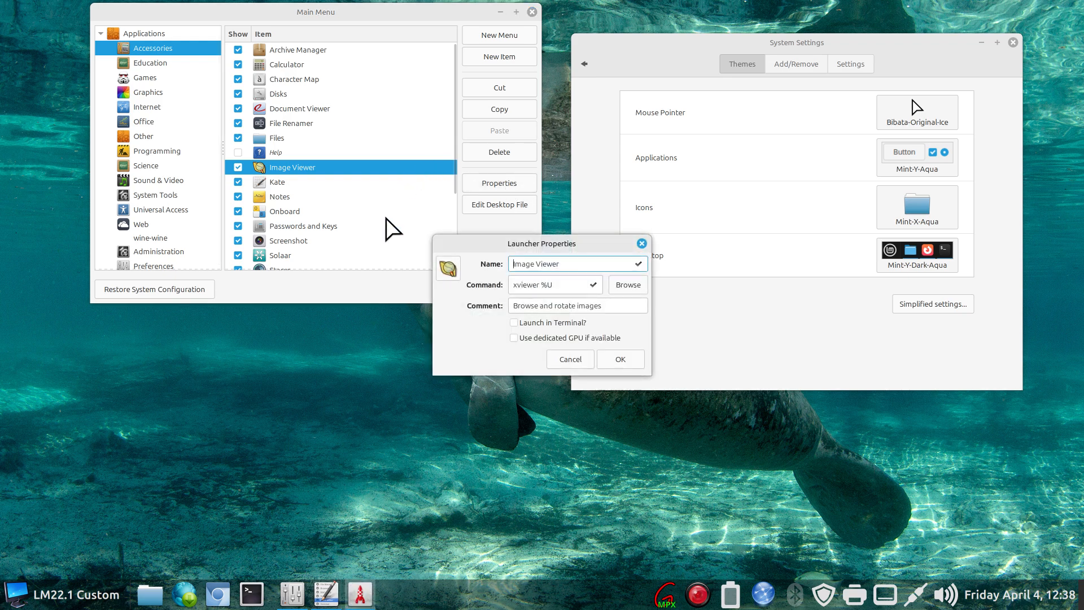
# Copy xviewer from the launcher's command and search for it in the icon chooser, replacing the existing image path
pyautogui.moveTo(540, 287); pyautogui.dragTo(516, 287)
pyautogui.rightClick(518, 285)
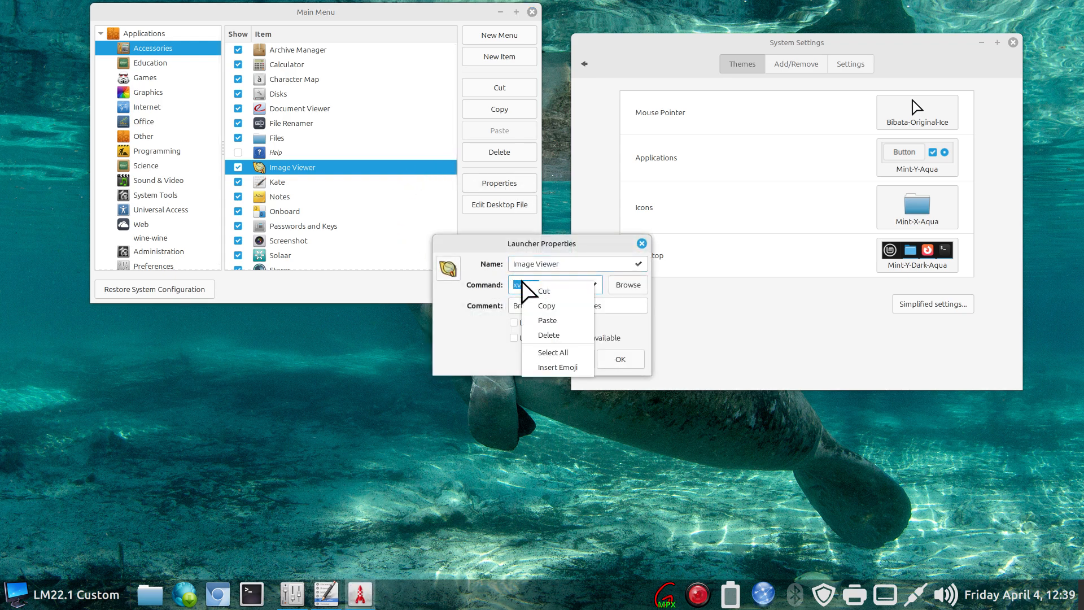
pyautogui.click(547, 305)
pyautogui.click(455, 265)
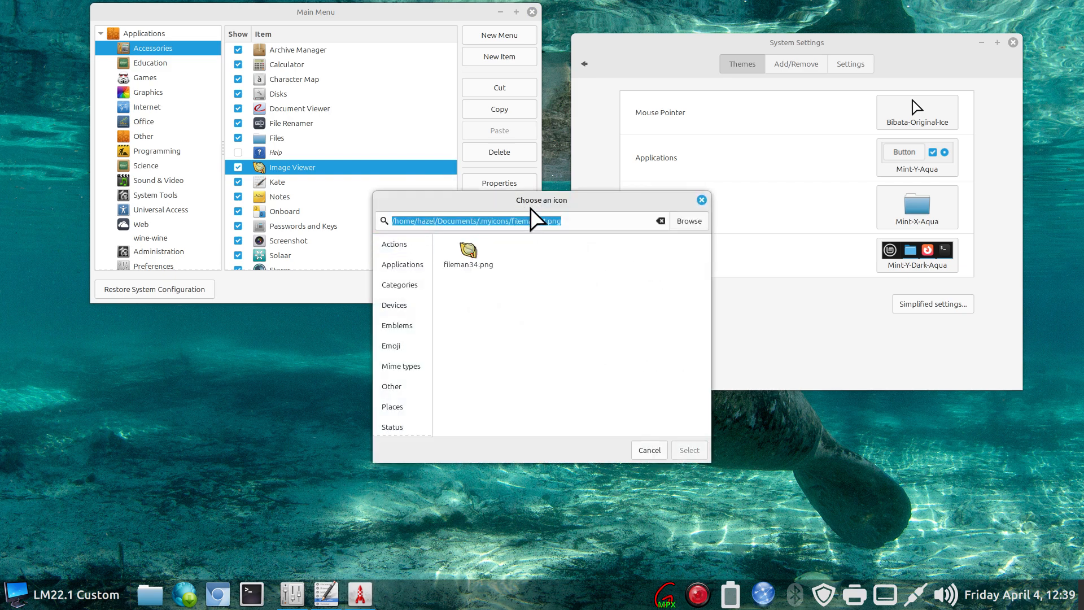
pyautogui.rightClick(519, 221)
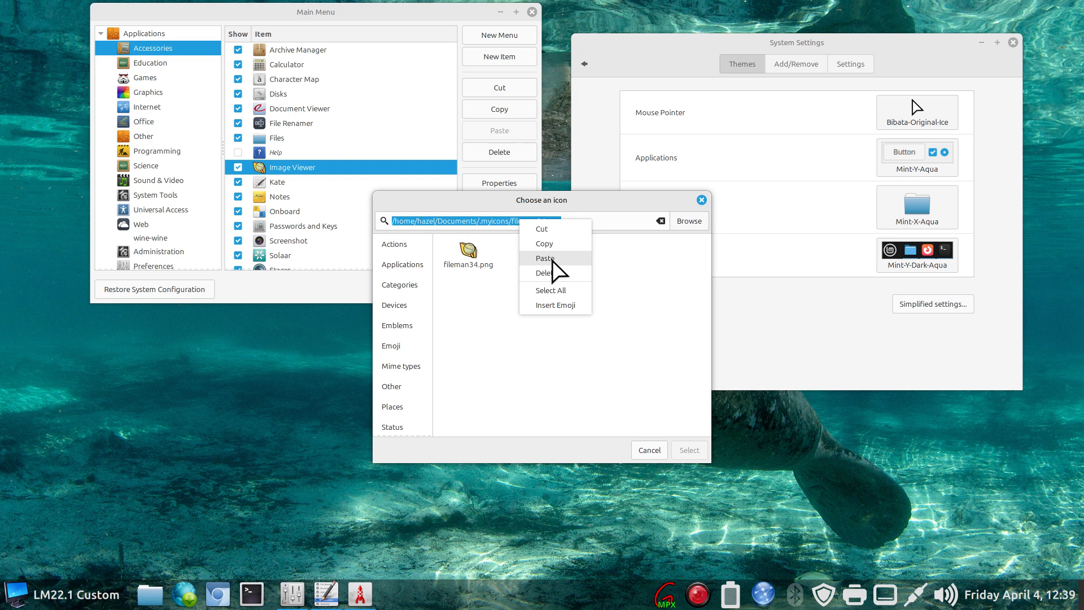
pyautogui.click(559, 262)
# Assign the xviewer icon to the Image Viewer launcher, save it, close the menu editor, and check the icon in the application menu
pyautogui.click(454, 256)
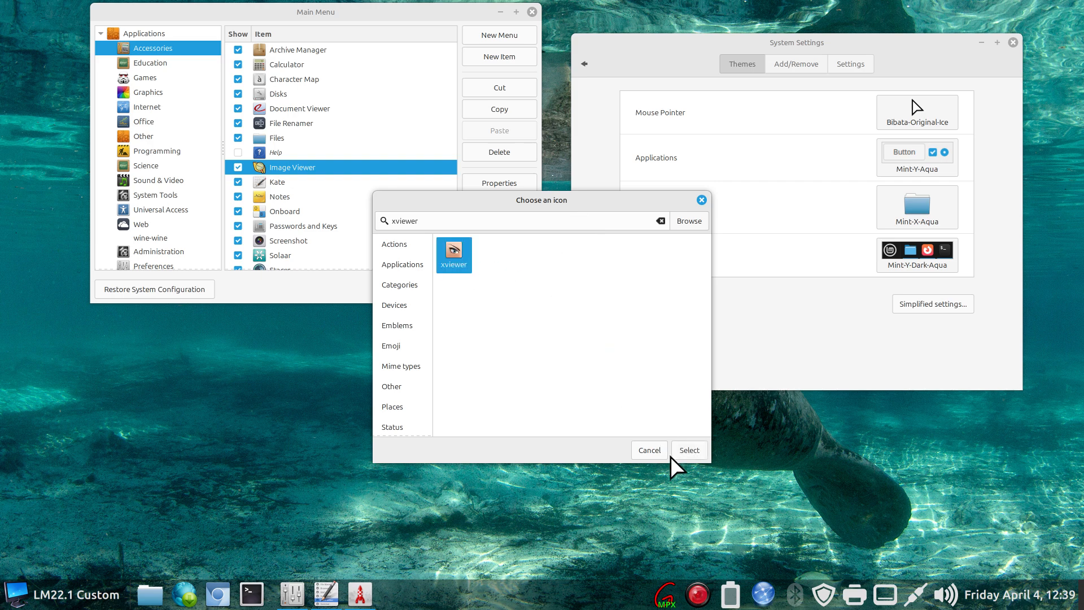
pyautogui.click(686, 450)
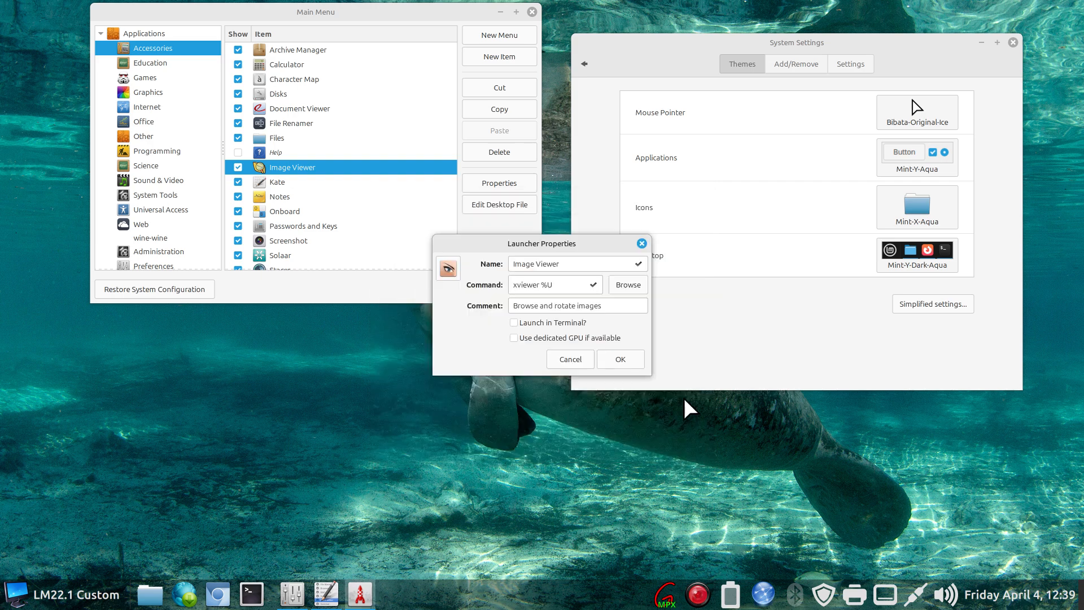
pyautogui.click(619, 359)
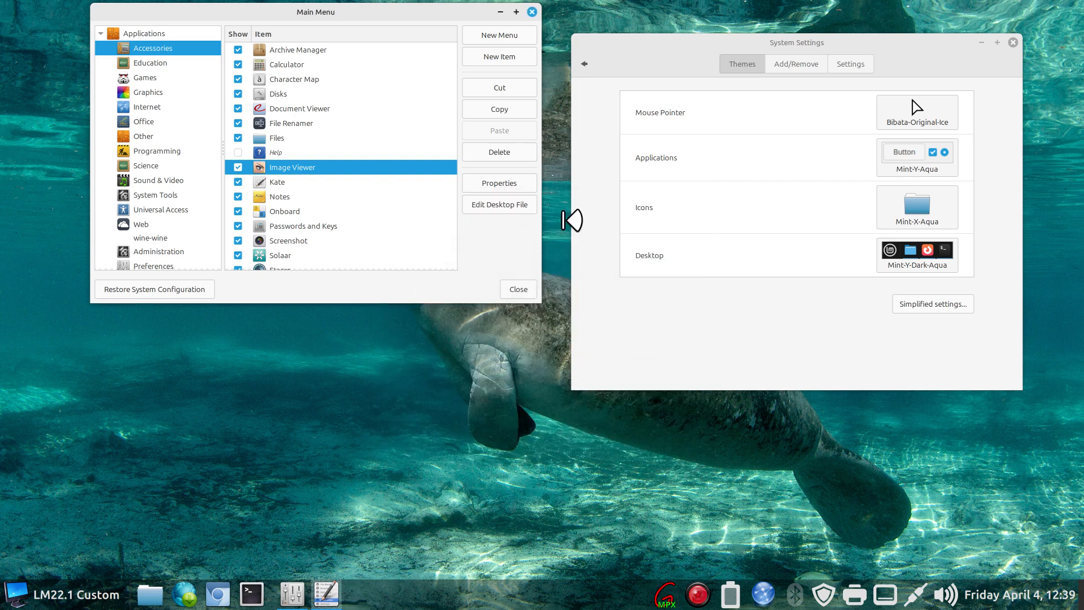
pyautogui.click(531, 11)
pyautogui.click(17, 593)
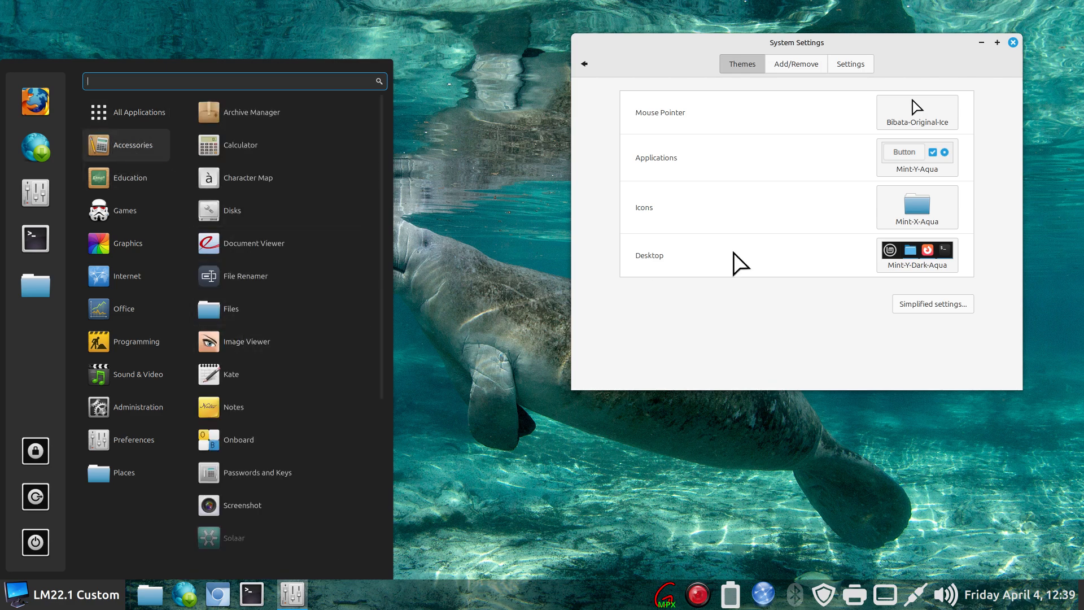
# Switch the icon theme to buuf-nestort and check the Image Viewer icon among the Accessories in the application menu
pyautogui.click(917, 217)
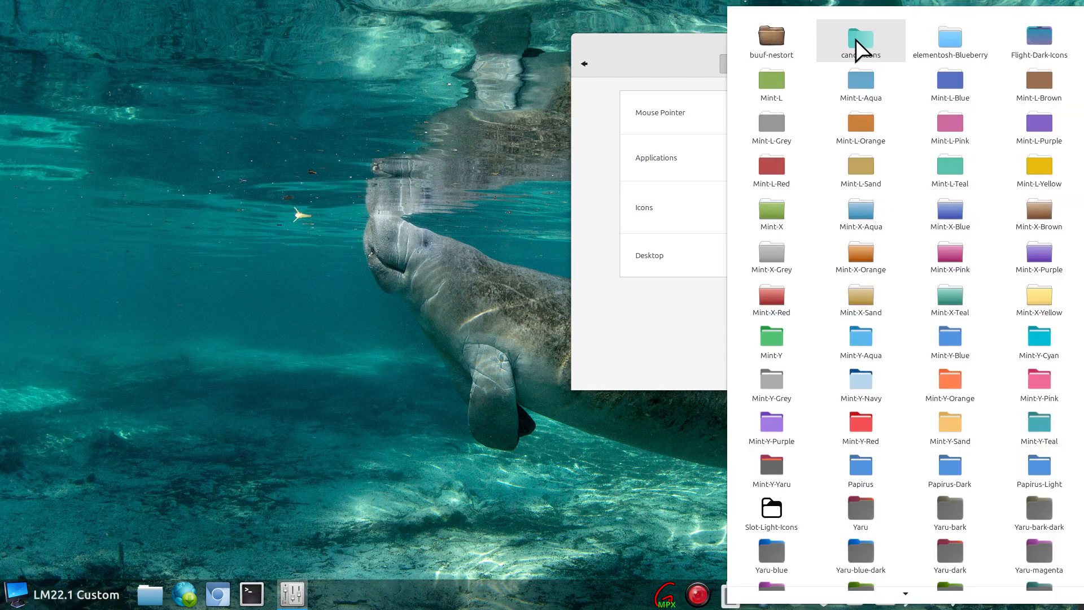
pyautogui.click(779, 32)
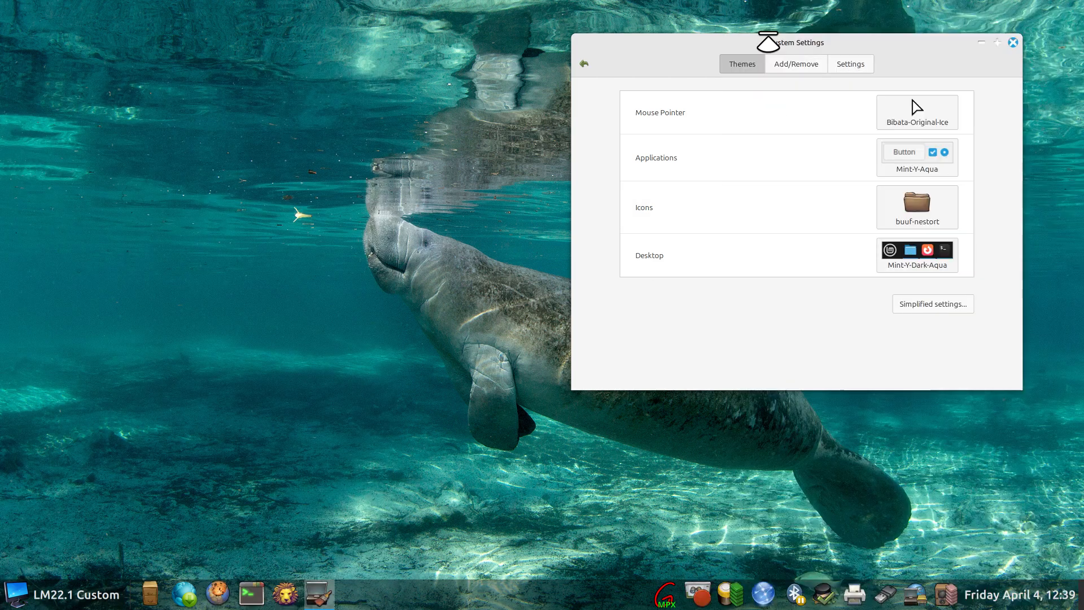
pyautogui.click(16, 593)
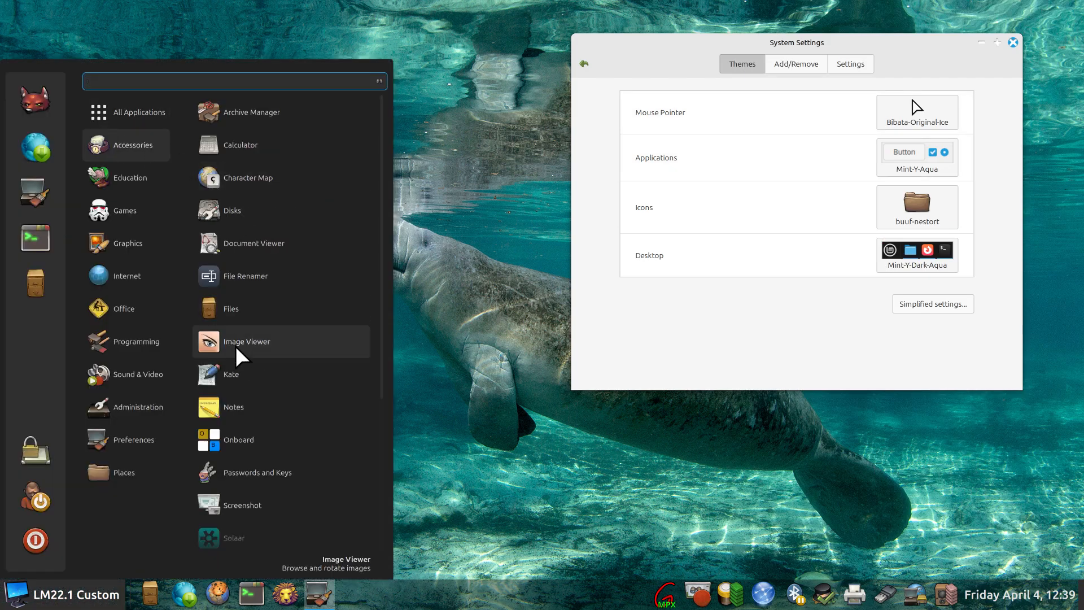
pyautogui.click(778, 320)
# Open the selection of available icon themes
pyautogui.click(908, 221)
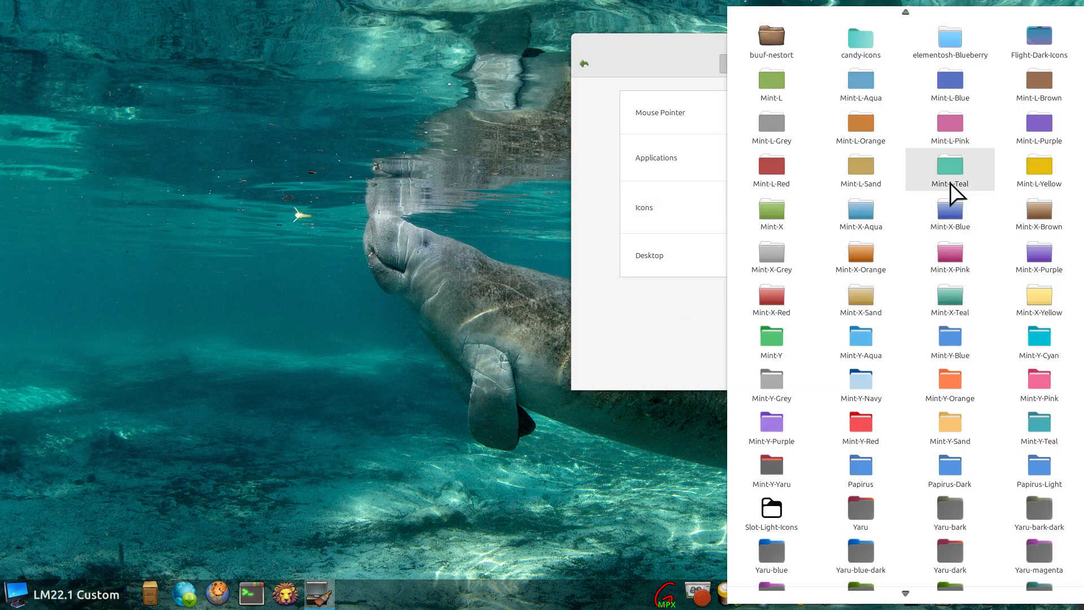
# Apply the candy-icons icon theme and preview its icons in the application menu
pyautogui.click(869, 45)
pyautogui.click(16, 593)
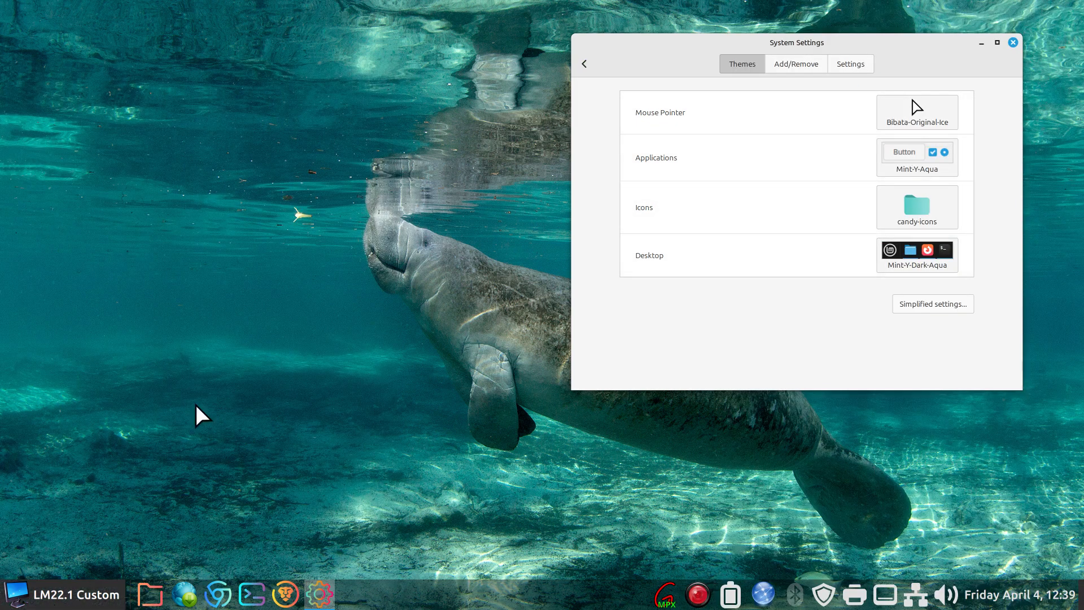
pyautogui.moveTo(124, 137)
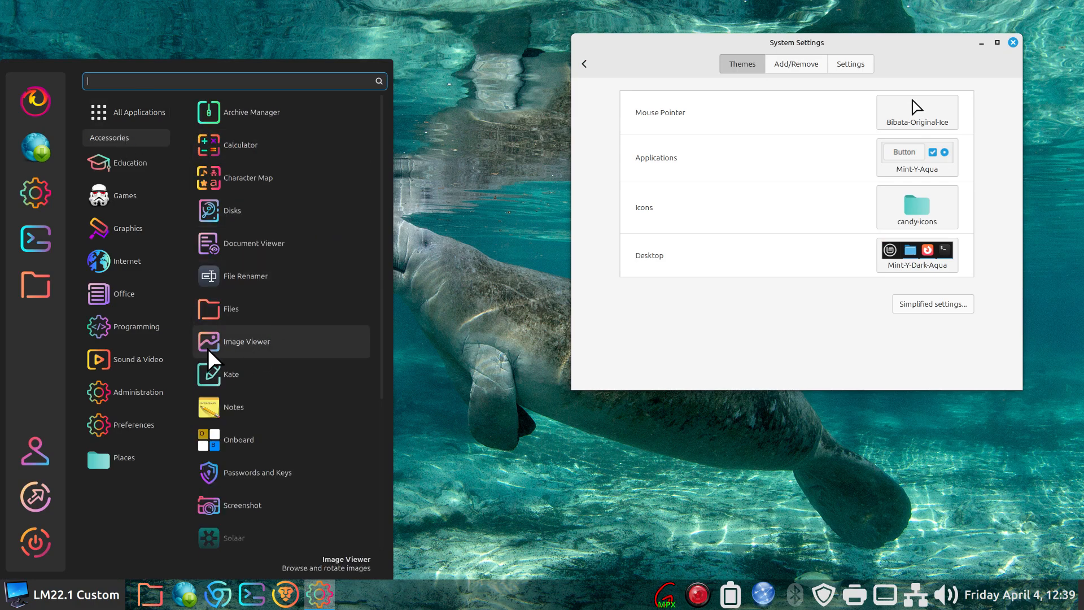
pyautogui.moveTo(114, 188)
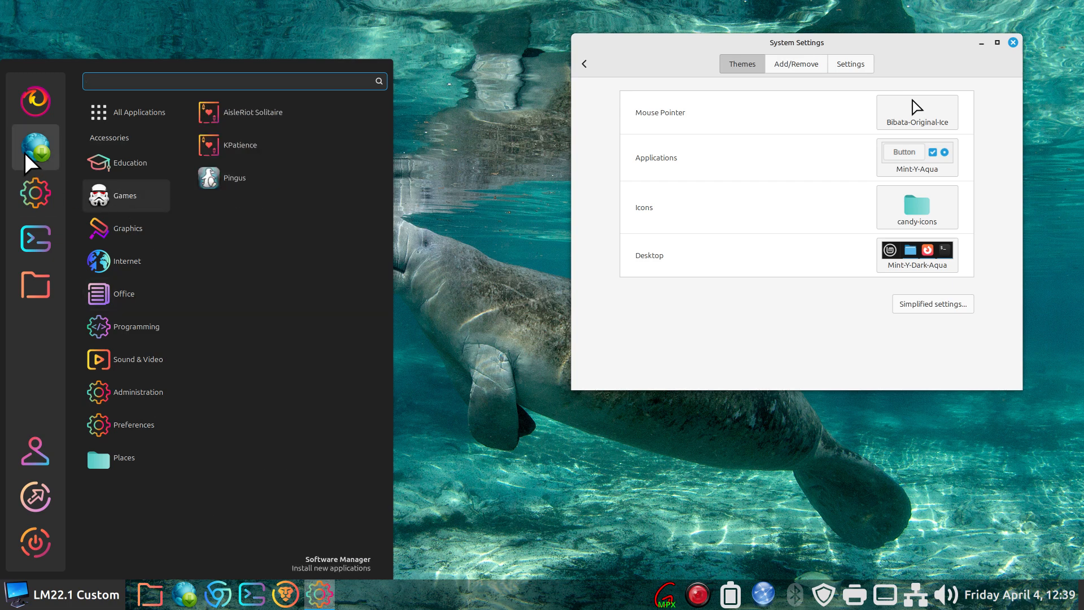
# Switch the icon theme to Slot-Light-Icons and preview its icons in the application menu
pyautogui.click(878, 208)
pyautogui.click(900, 209)
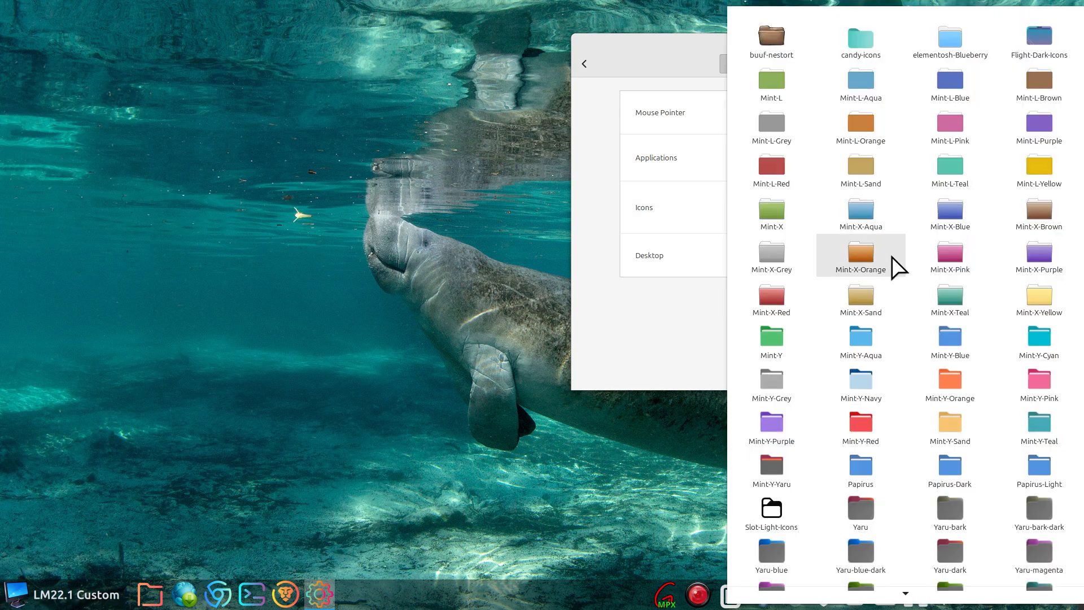
pyautogui.click(796, 511)
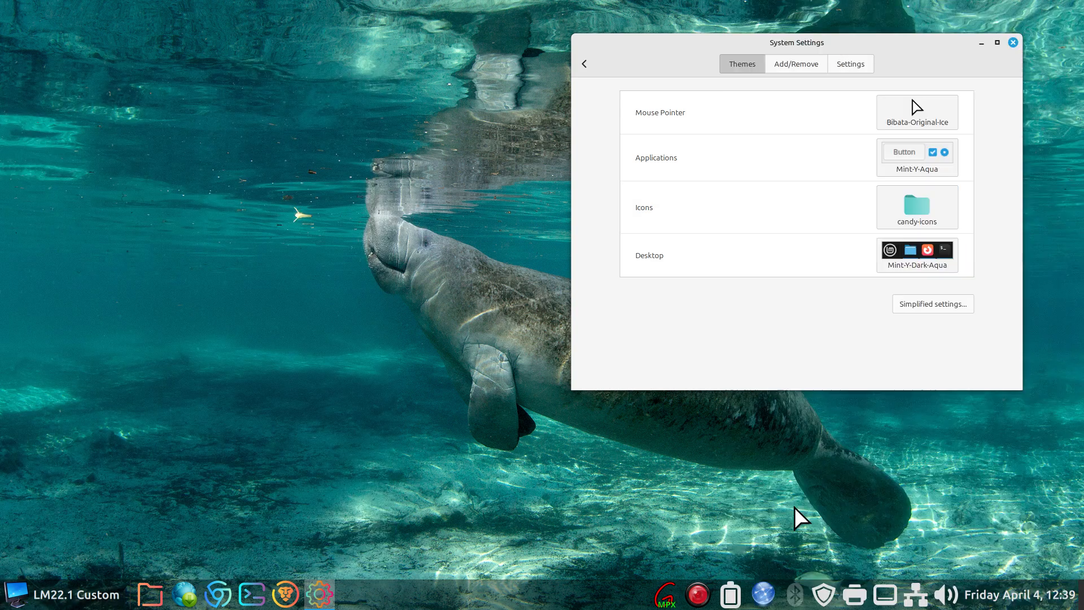
pyautogui.click(74, 594)
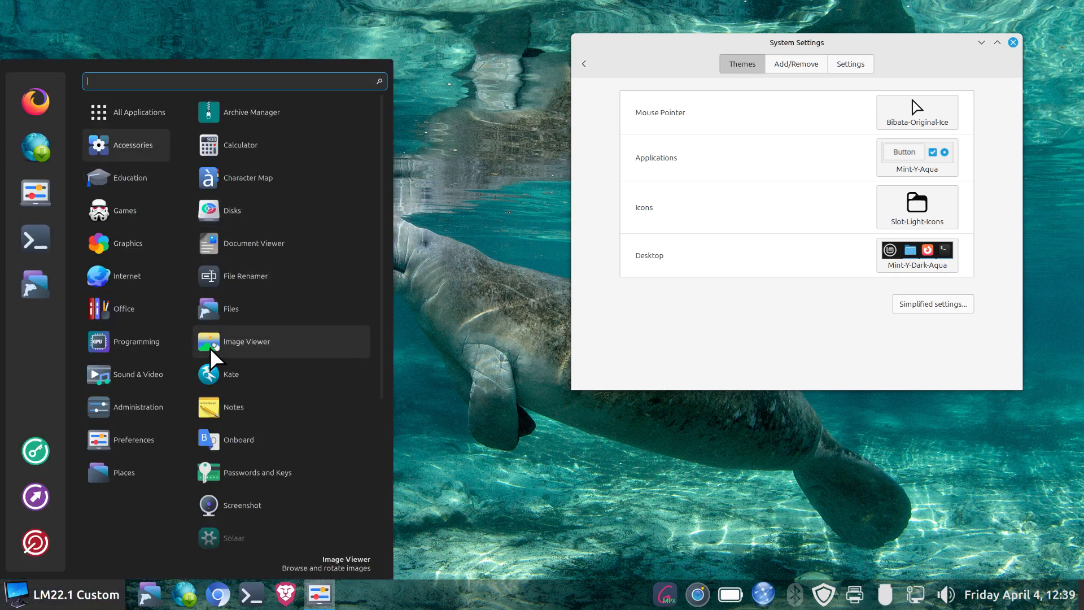
pyautogui.moveTo(73, 203)
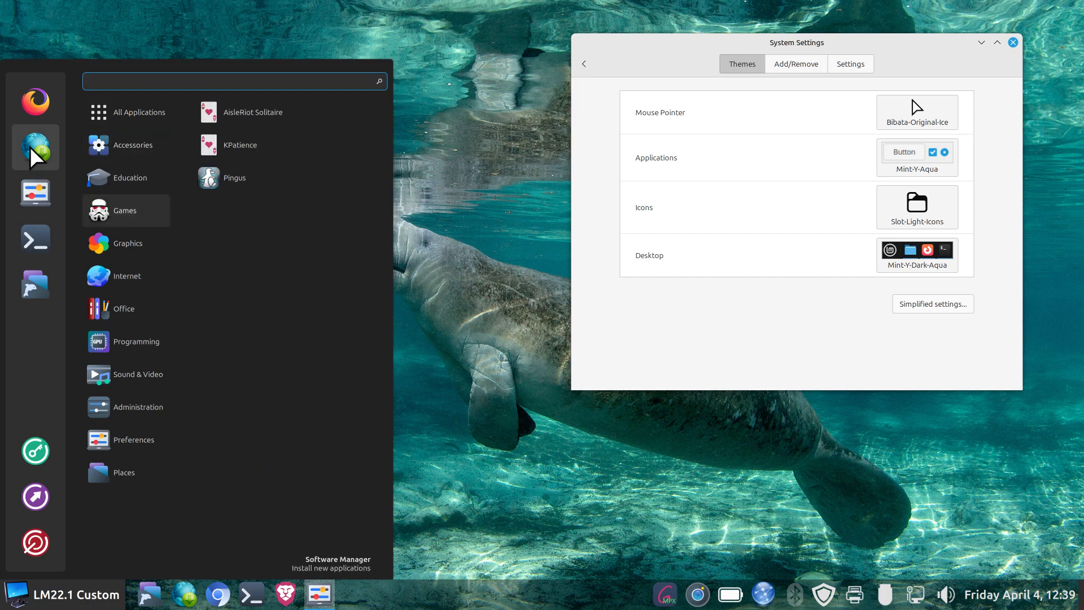
# Switch the icon theme to Zafiro-Nord-Dark-Black and preview its icons in the application menu
pyautogui.click(917, 207)
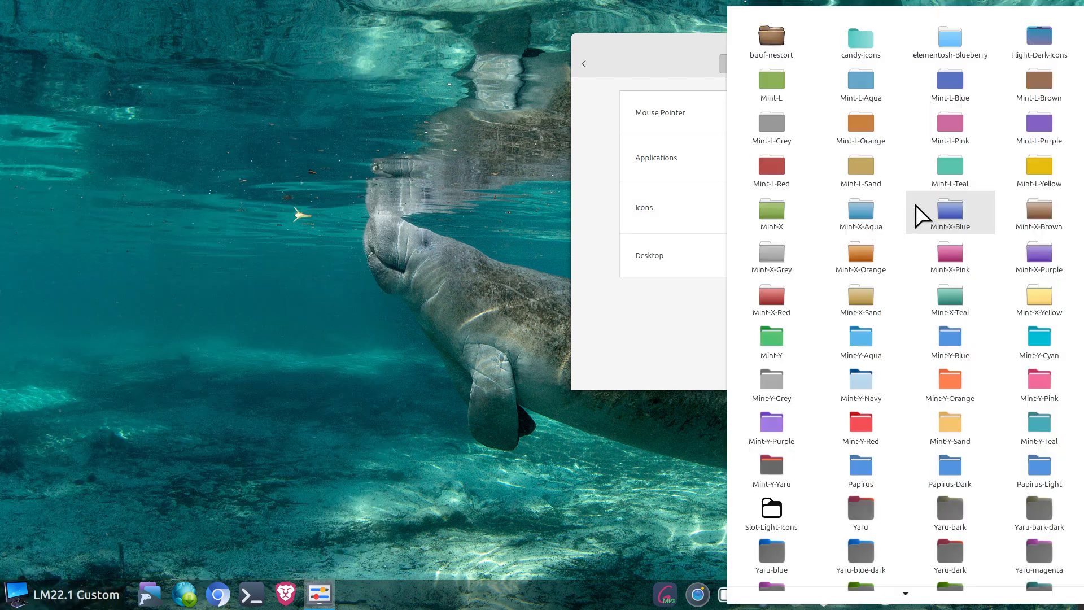
pyautogui.scroll(-5, 886, 416)
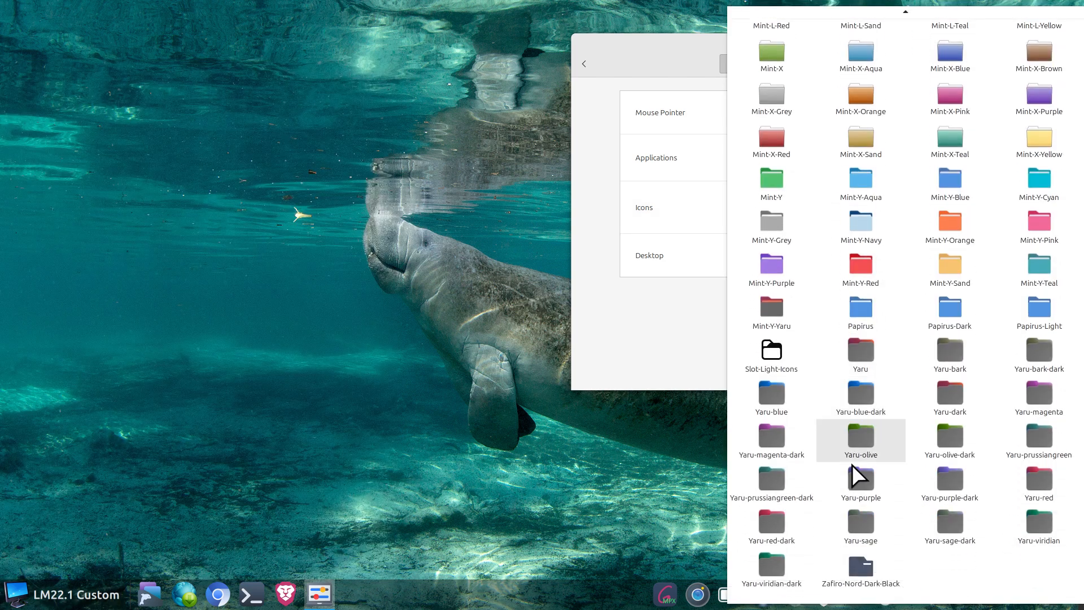
pyautogui.click(864, 573)
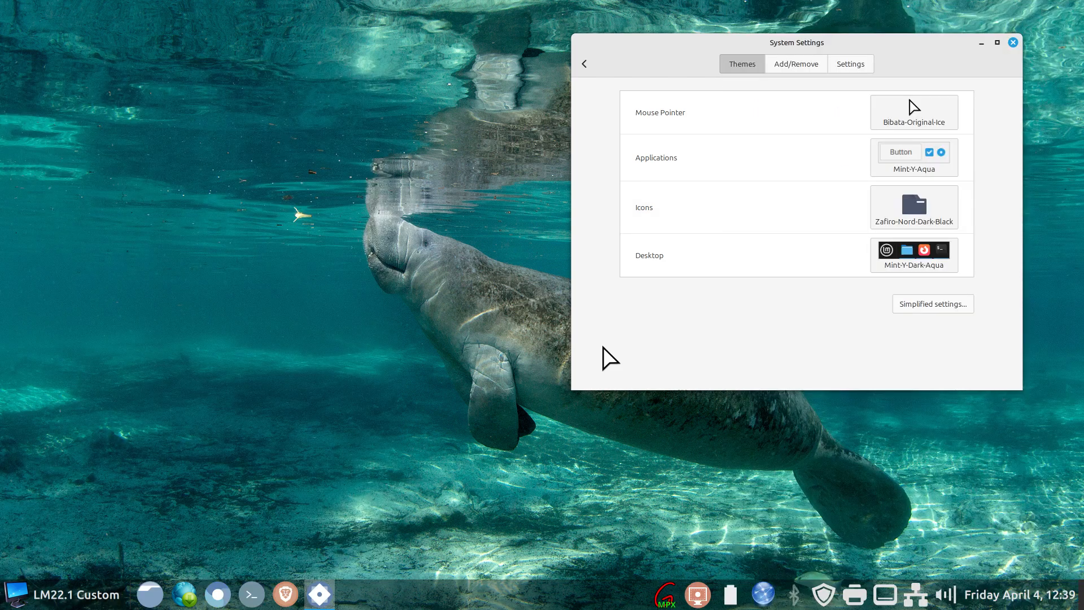
pyautogui.click(49, 596)
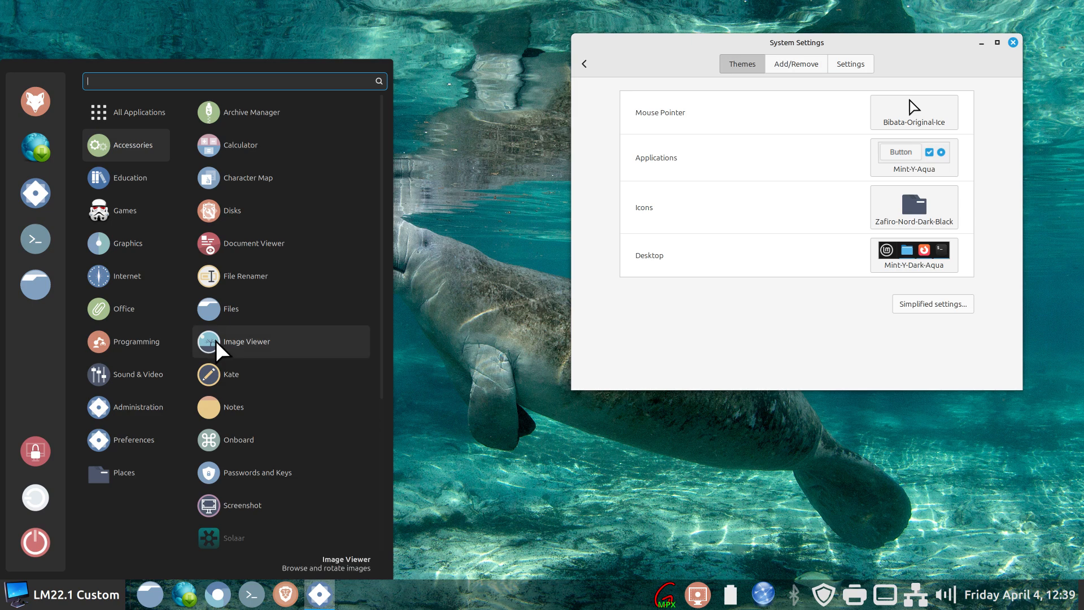
pyautogui.moveTo(128, 212)
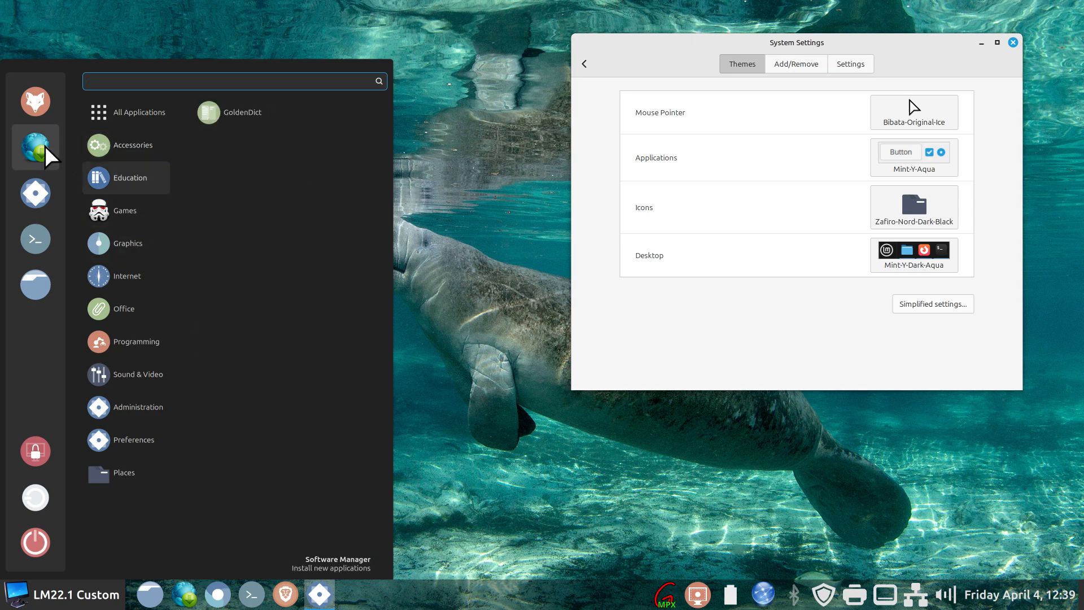
pyautogui.click(674, 35)
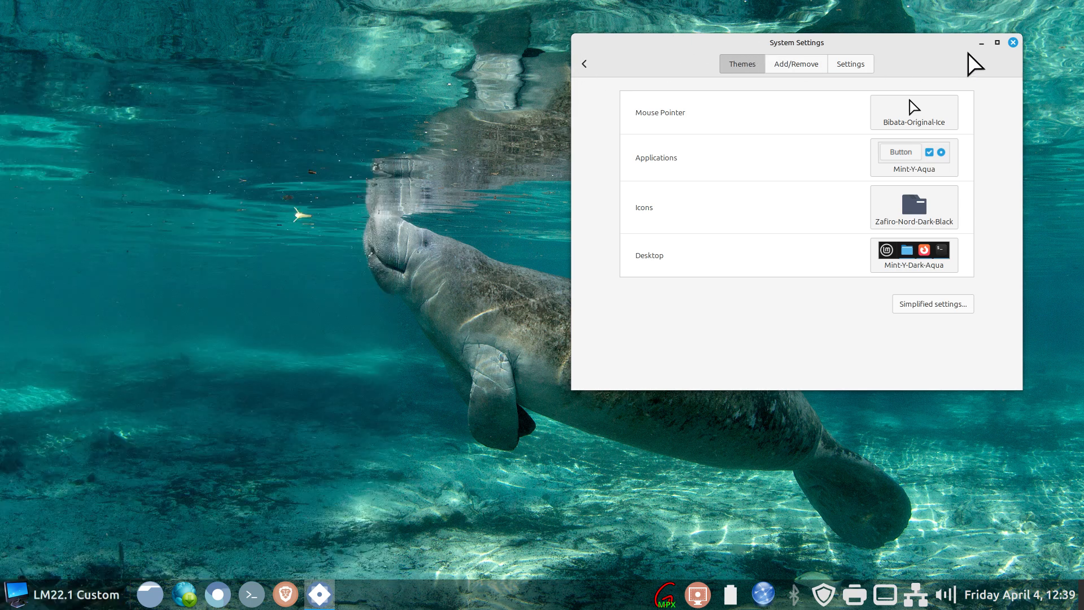
# Set the icon theme to Mint-Y-Sand and close System Settings
pyautogui.click(912, 217)
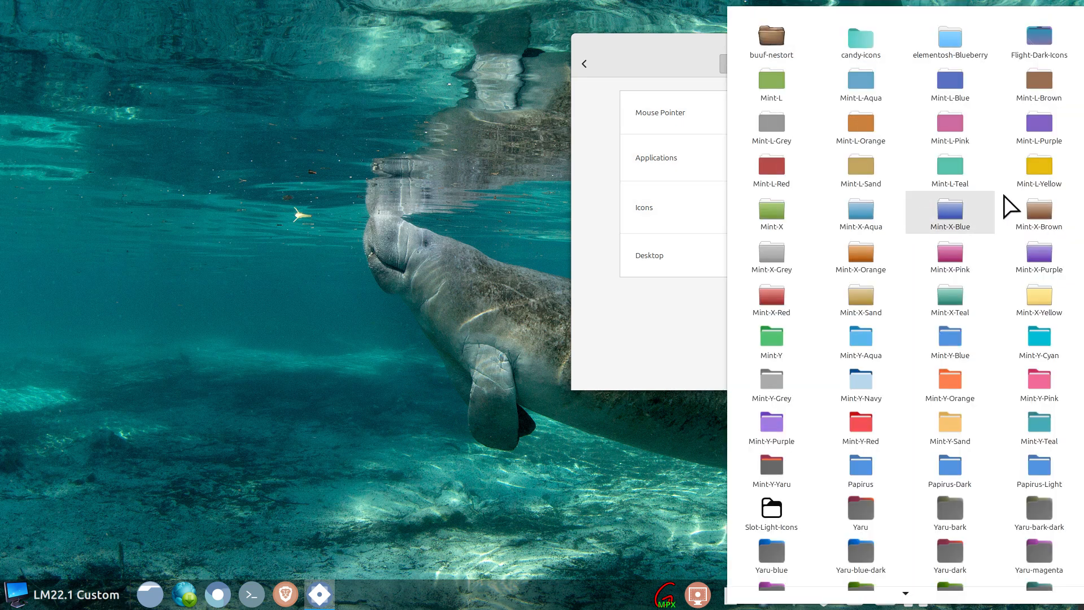
pyautogui.click(936, 424)
pyautogui.click(1013, 42)
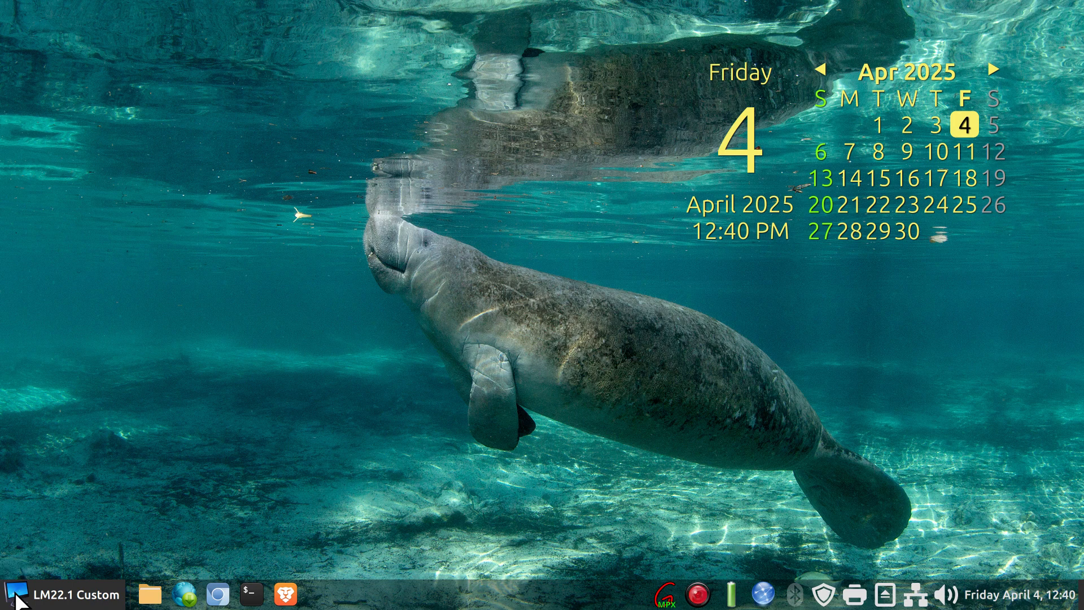
# Open the Home folder in the file manager, move its window aside and hide the hidden files
pyautogui.click(150, 594)
pyautogui.moveTo(470, 69); pyautogui.dragTo(394, 54)
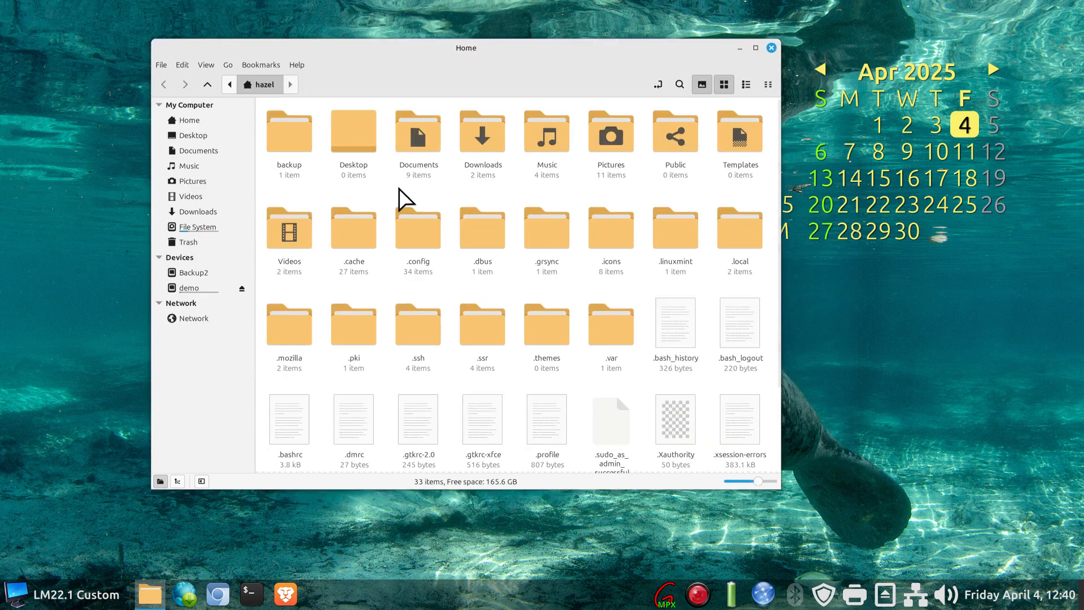
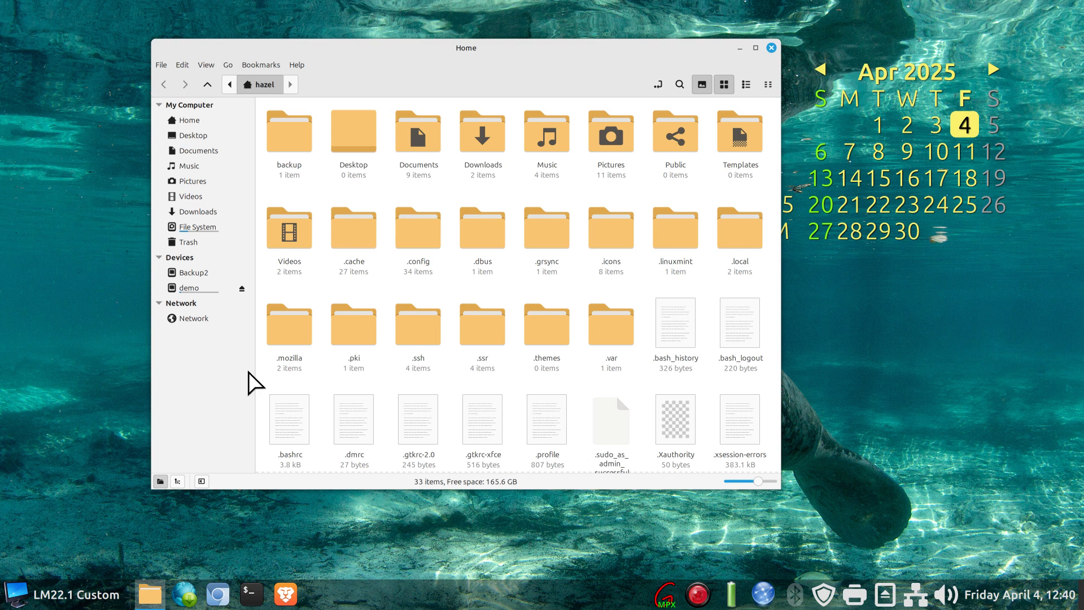
pyautogui.hotkey('ctrl', 'h')
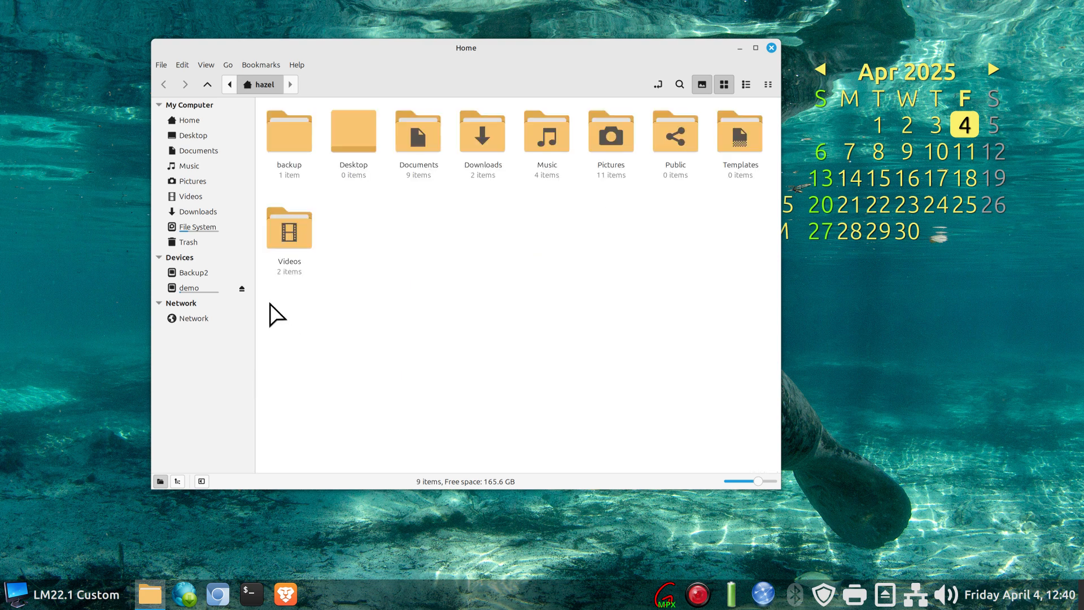
# Check linux_512.jpg in the Downloads folder, and show the hidden files in the Documents folder
pyautogui.click(210, 213)
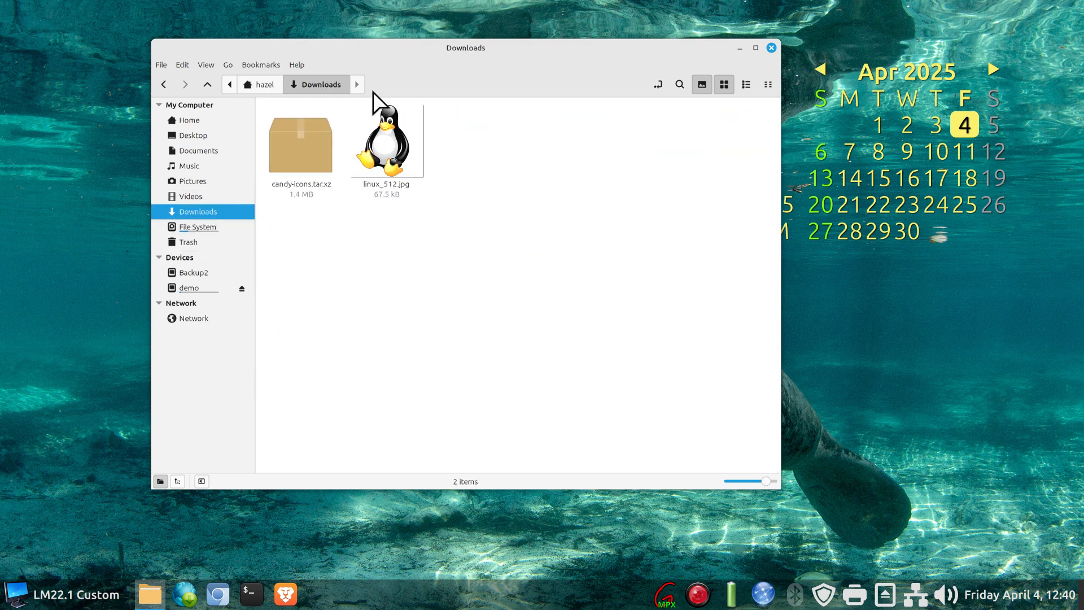
pyautogui.click(414, 142)
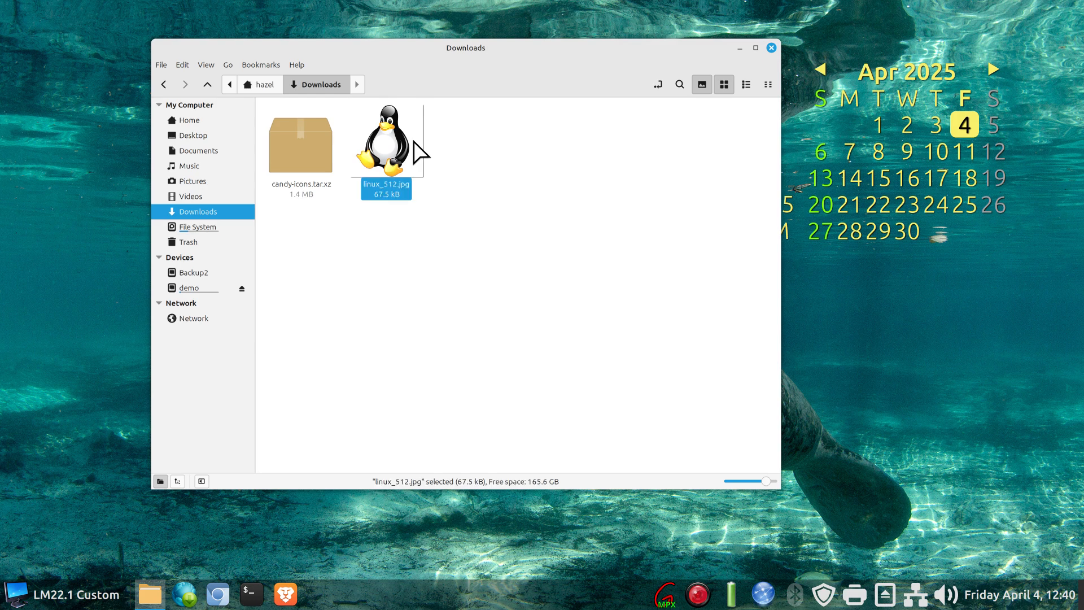
pyautogui.click(236, 151)
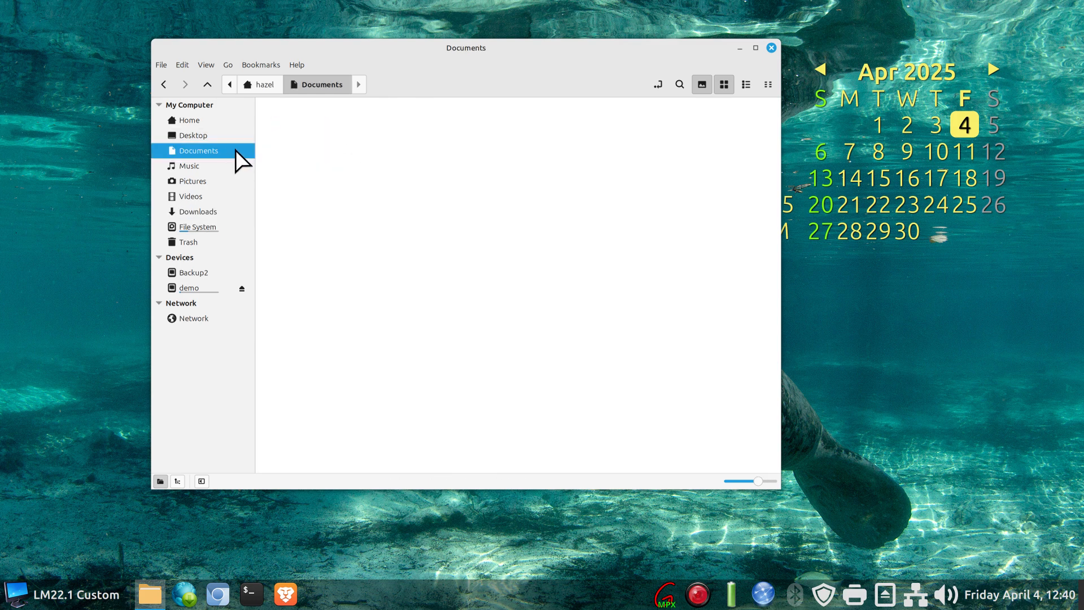
pyautogui.rightClick(321, 242)
pyautogui.moveTo(359, 268)
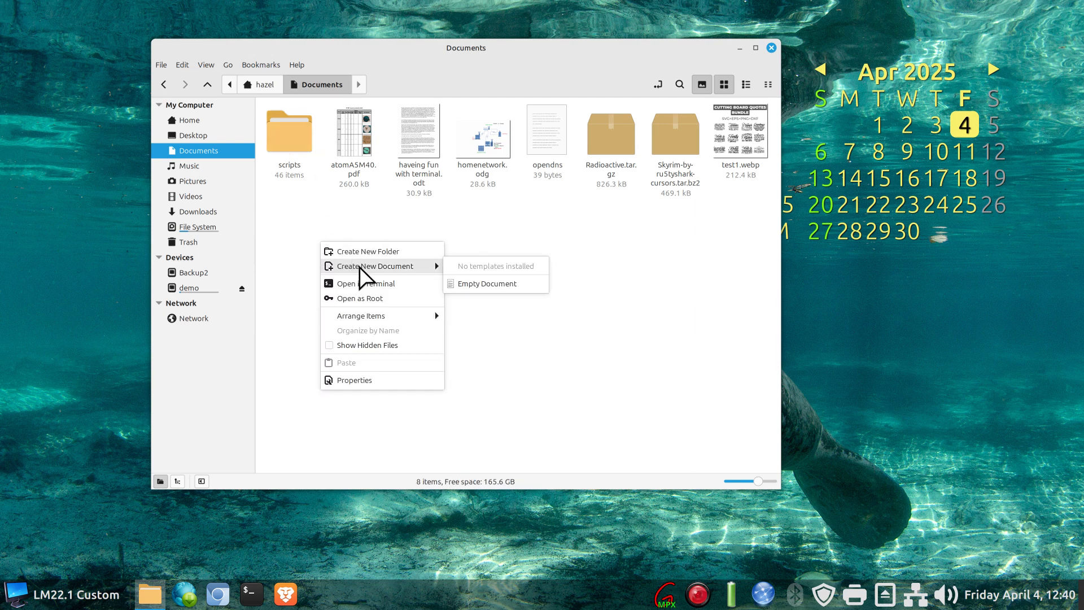
pyautogui.click(397, 346)
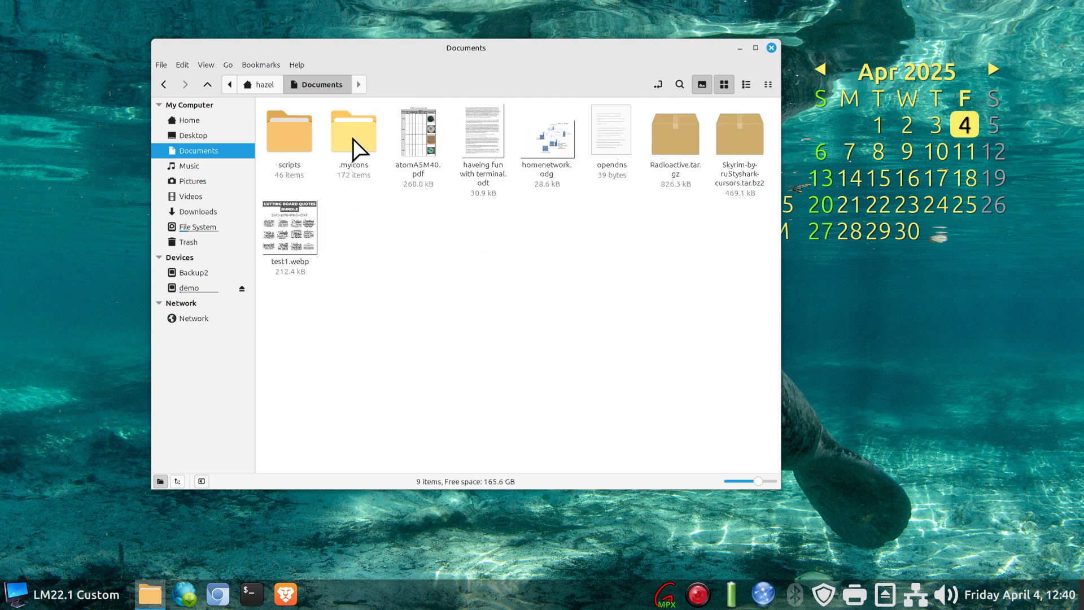
# Open the .myicons folder in Documents and find the linux_512.jpg image there
pyautogui.click(357, 139)
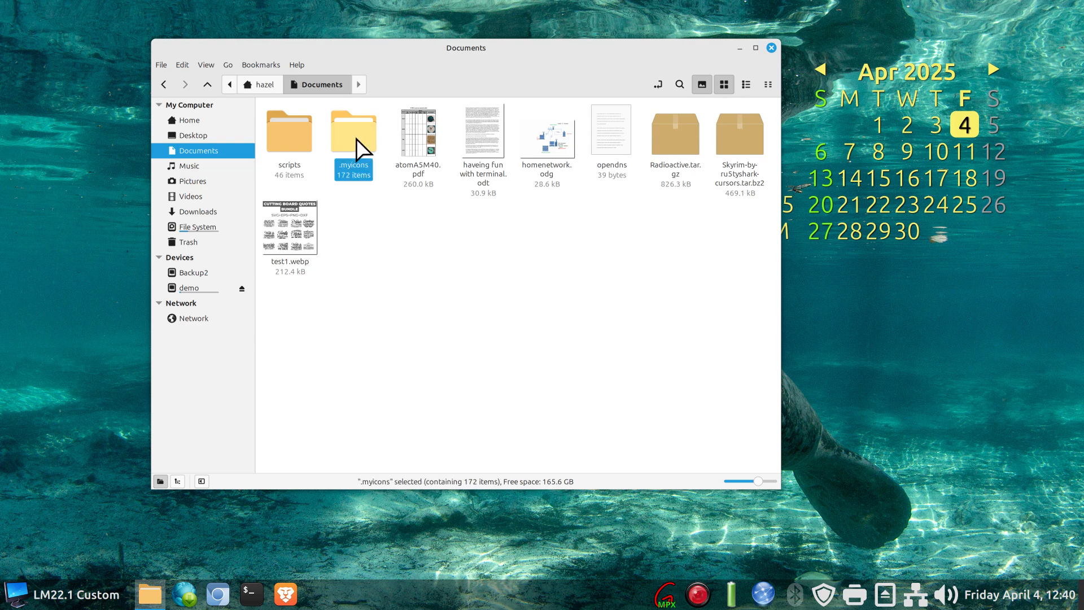
pyautogui.doubleClick(357, 138)
pyautogui.scroll(-10, 429, 271)
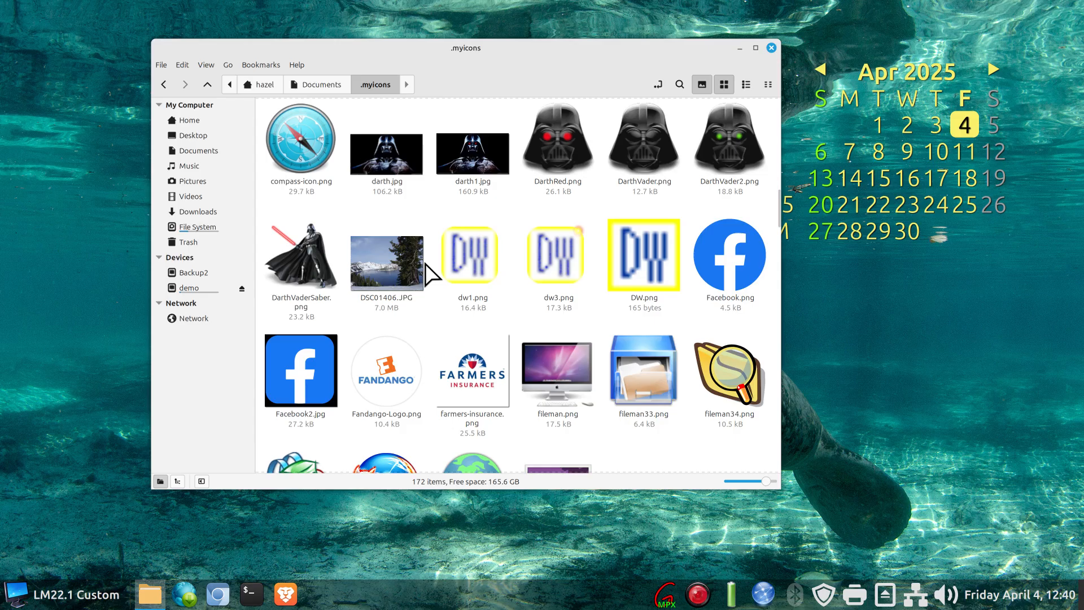
pyautogui.scroll(-15, 432, 274)
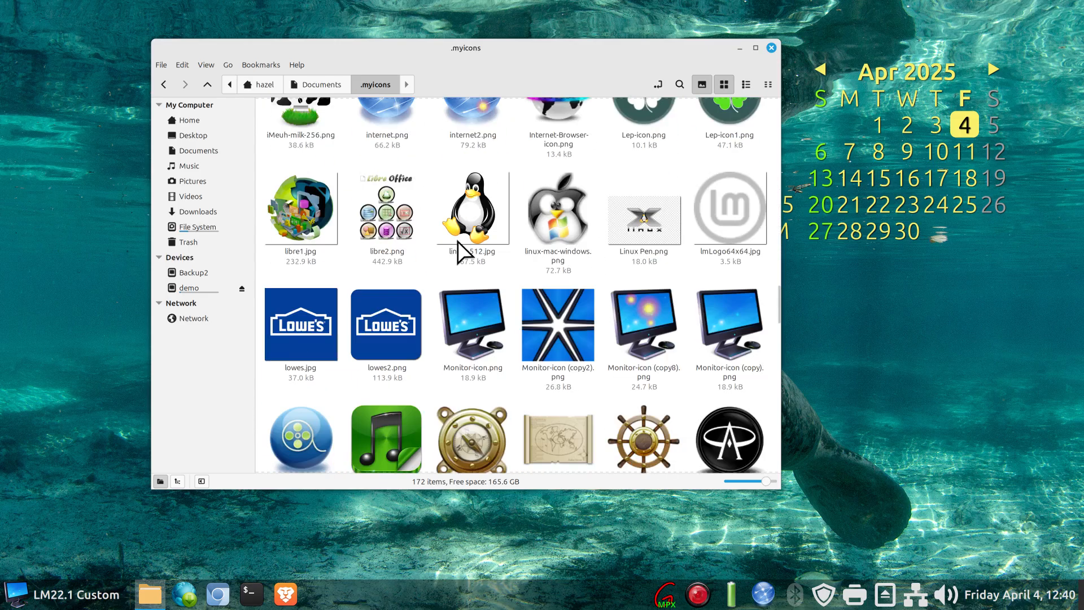
pyautogui.click(458, 243)
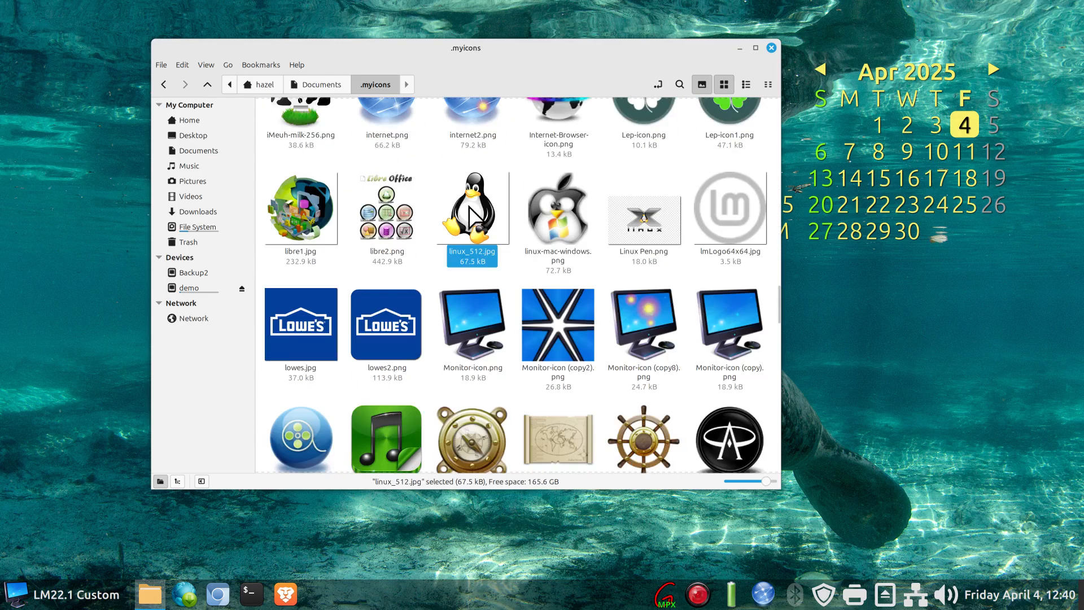
# Delete candy-icons.tar.xz from the Downloads folder, then revisit Documents and return to Downloads
pyautogui.click(214, 213)
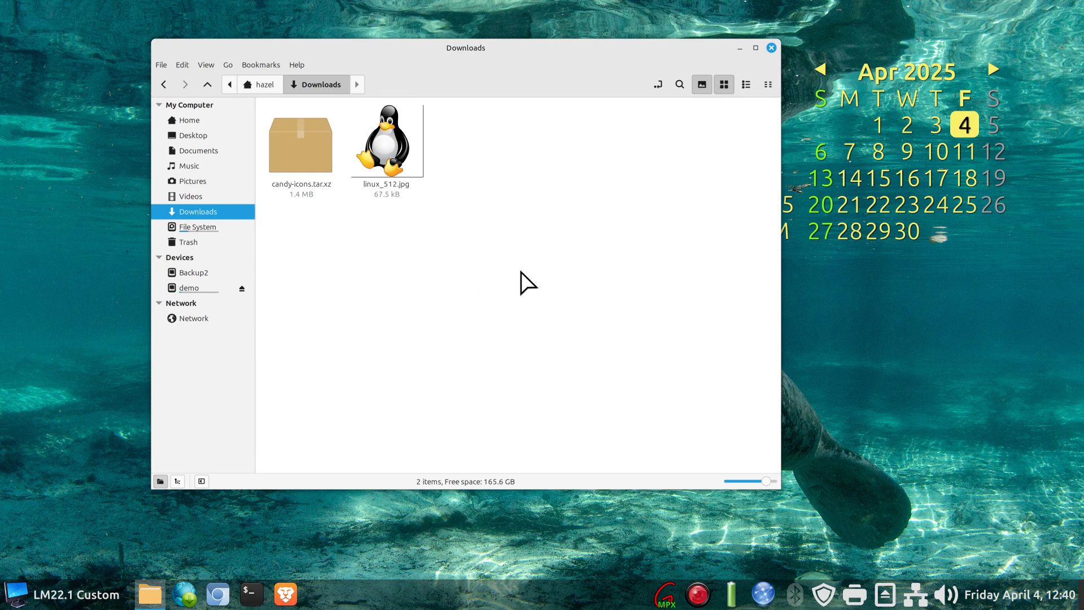
pyautogui.click(295, 165)
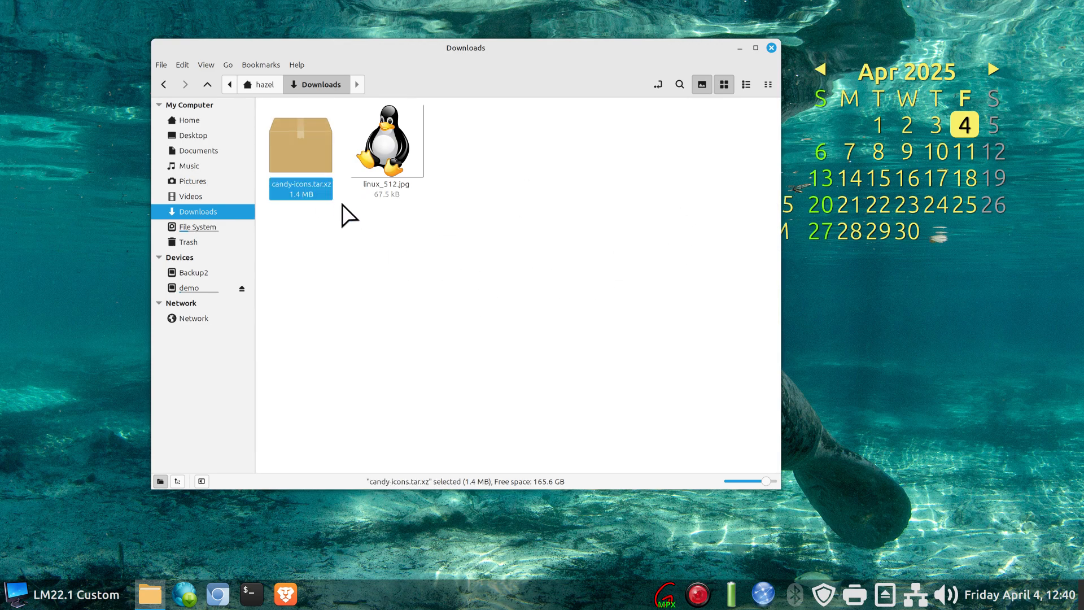
pyautogui.press('Delete')
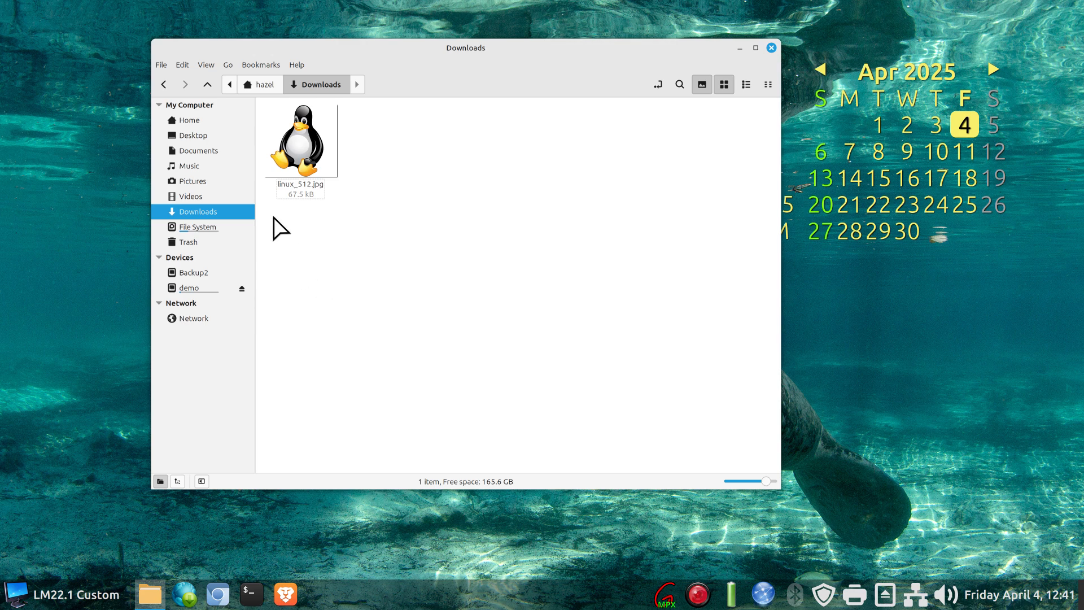
pyautogui.click(240, 150)
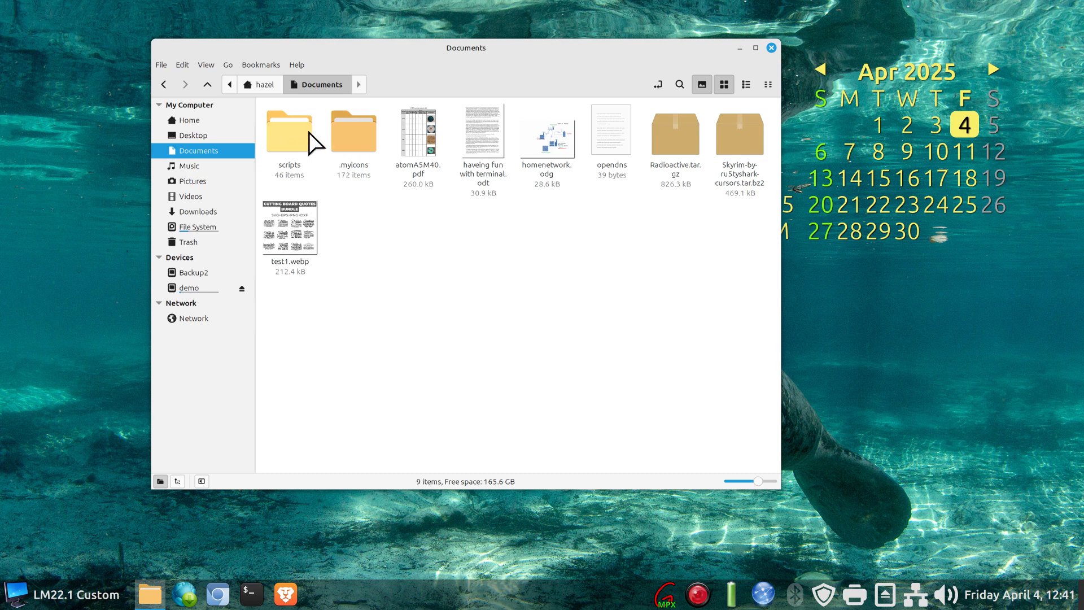
pyautogui.click(212, 211)
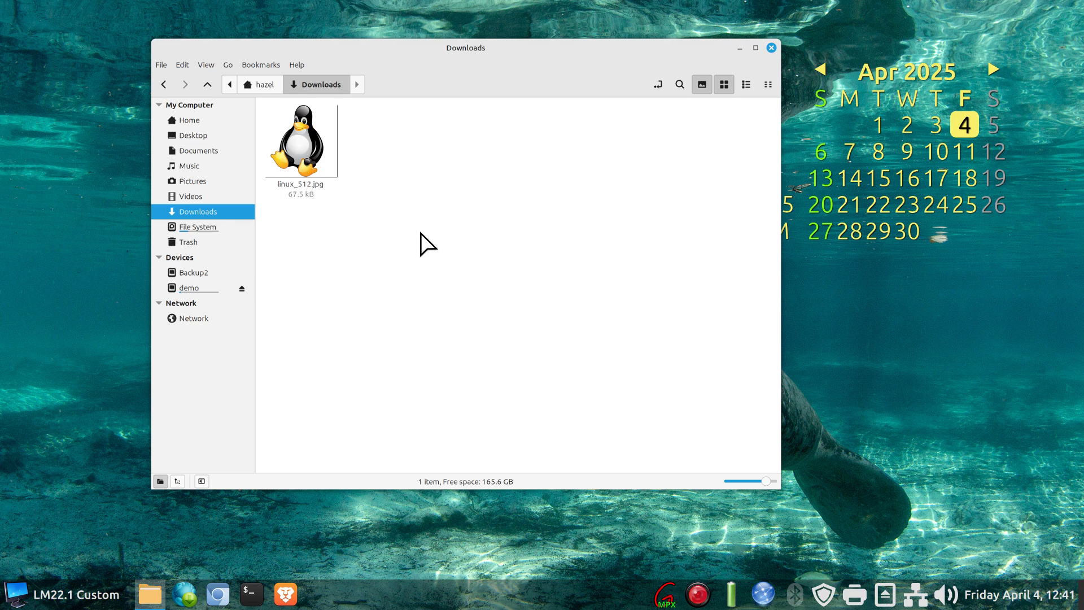
# Open the configuration window of the panel's main menu
pyautogui.rightClick(13, 598)
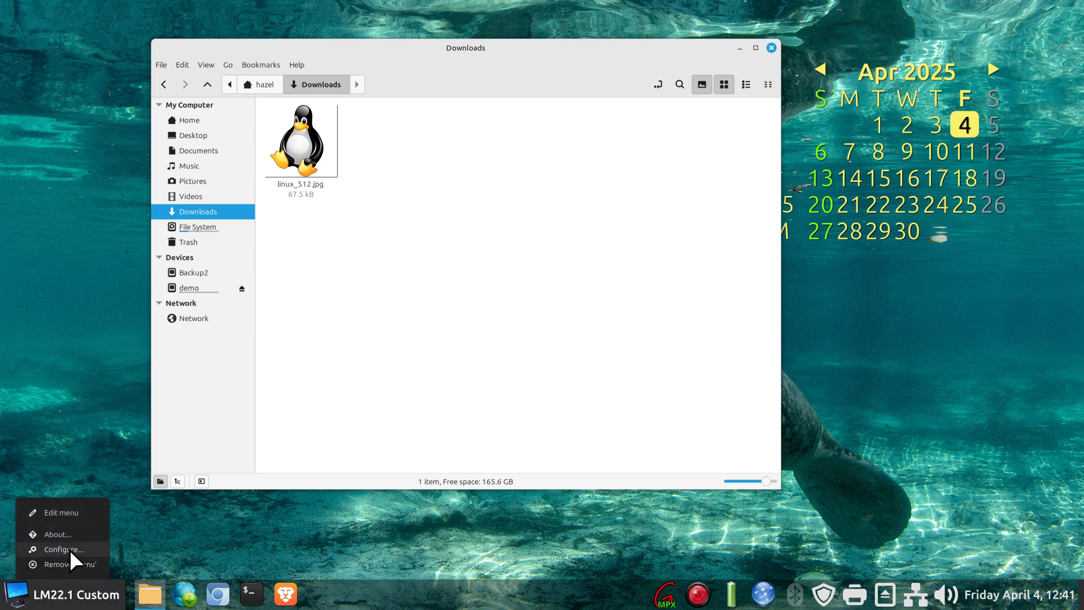
pyautogui.click(84, 550)
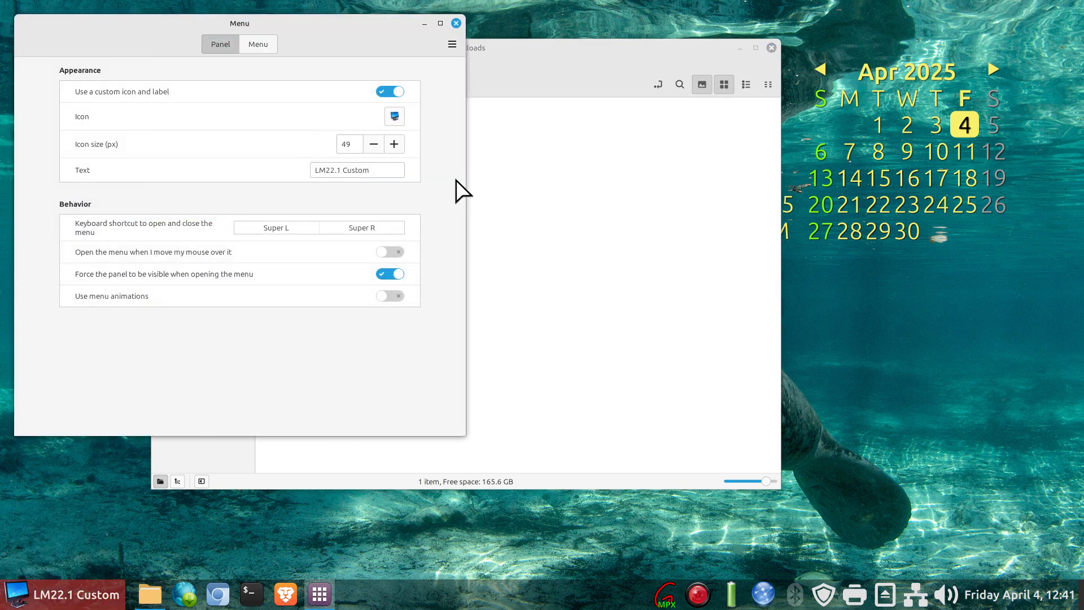
pyautogui.click(395, 114)
pyautogui.scroll(-4, 276, 268)
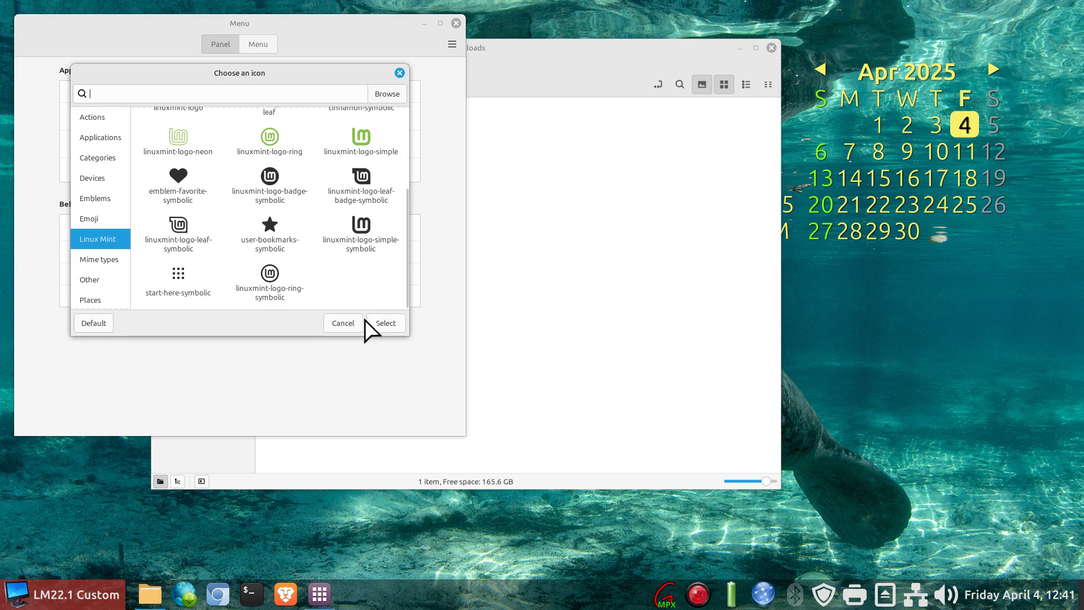
pyautogui.click(345, 323)
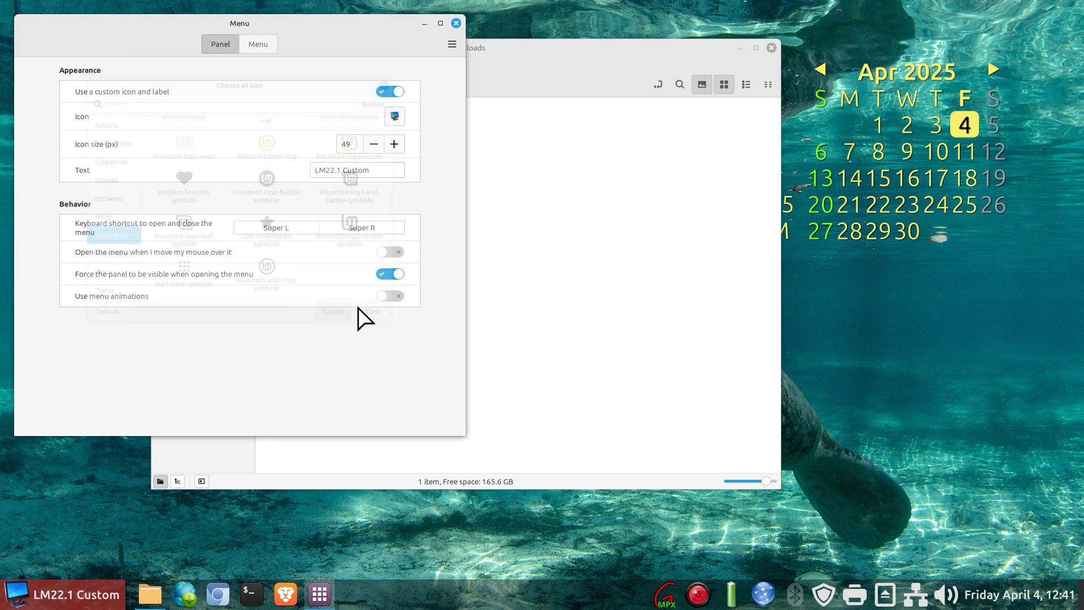
# Set the panel menu's custom icon to linux_512.jpg from the Downloads folder and close the menu settings
pyautogui.click(398, 117)
pyautogui.click(388, 94)
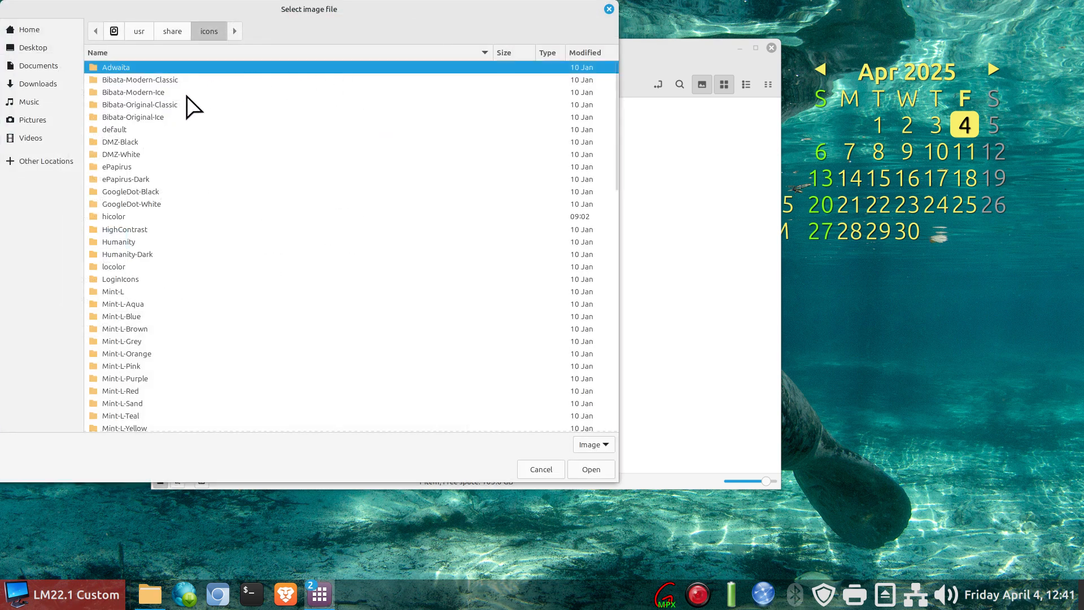
pyautogui.click(45, 82)
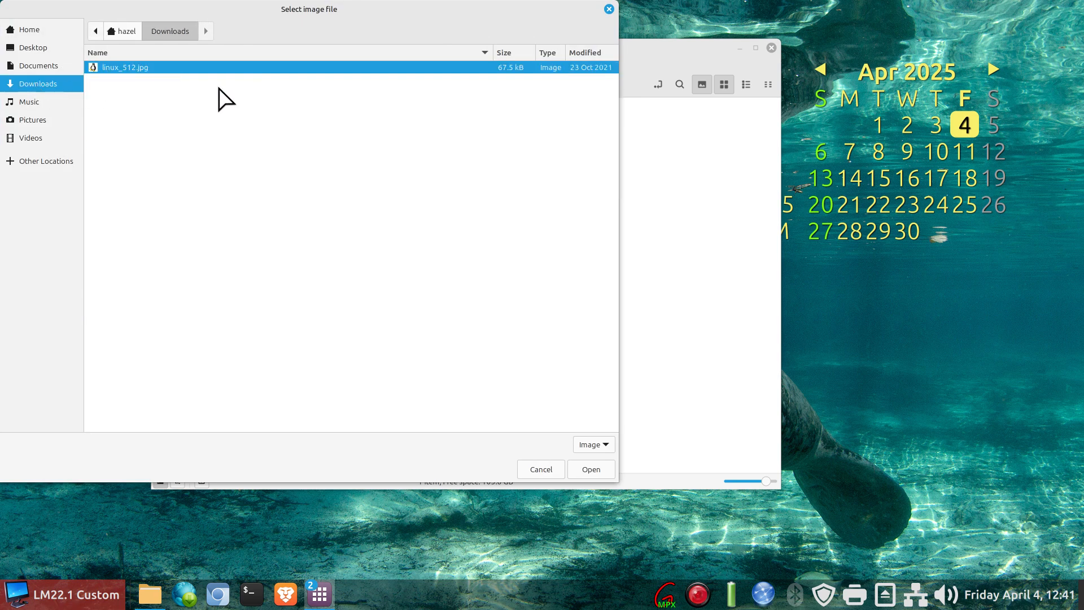
pyautogui.click(592, 470)
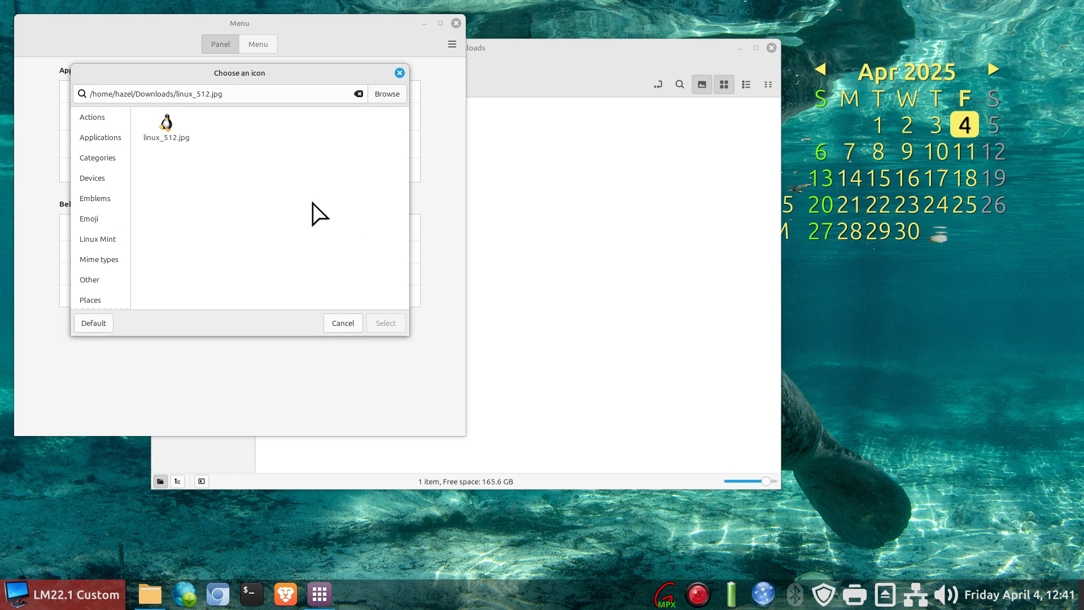
pyautogui.click(170, 125)
pyautogui.click(386, 323)
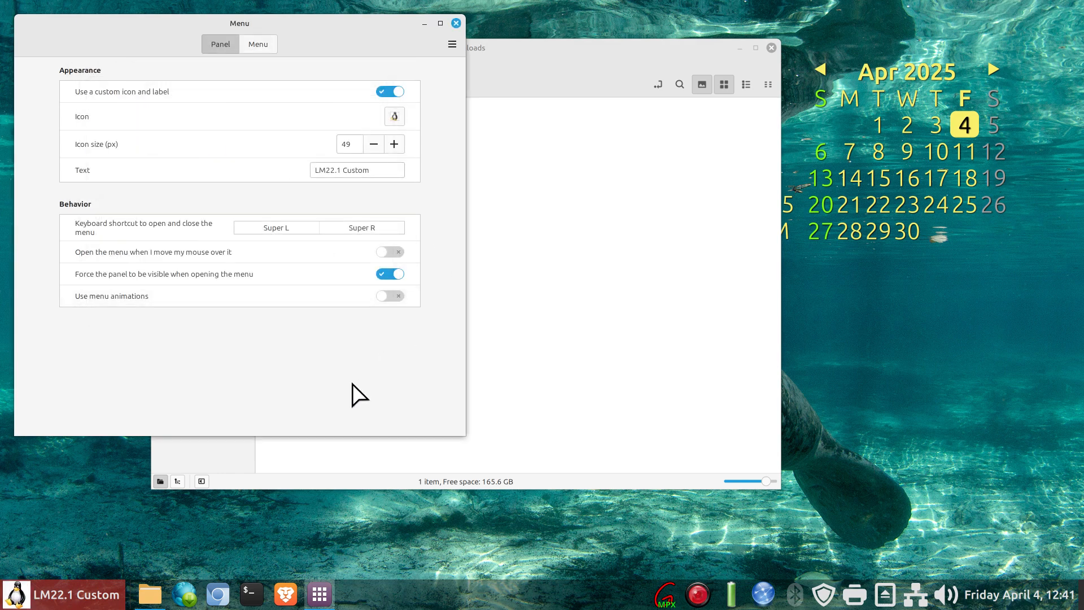
pyautogui.click(456, 23)
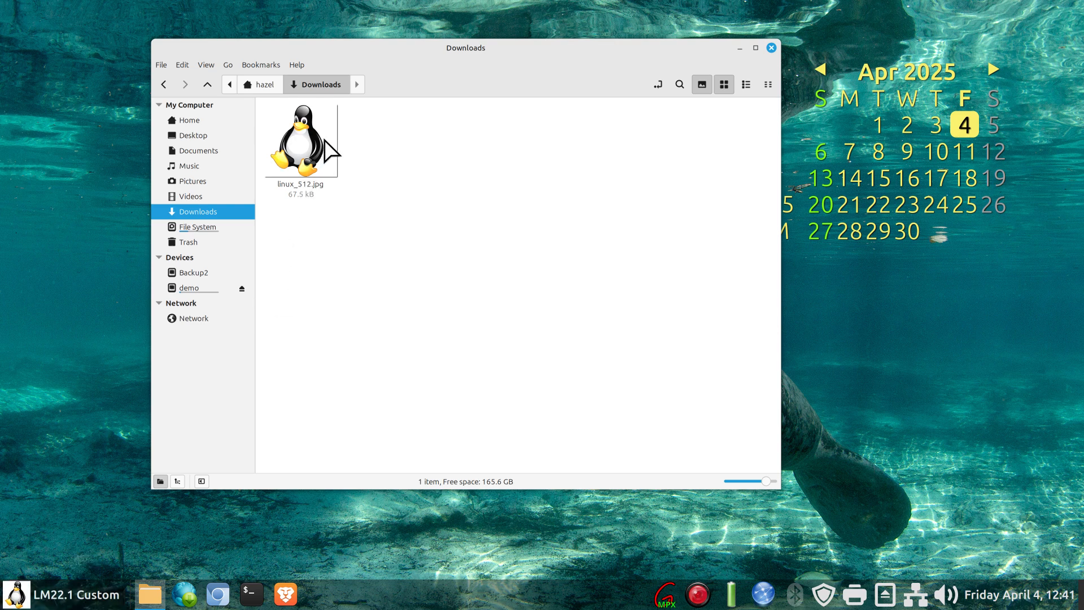
# Open linux_512.jpg from the Downloads folder in the GNU Image Manipulation Program
pyautogui.rightClick(296, 138)
pyautogui.moveTo(353, 165)
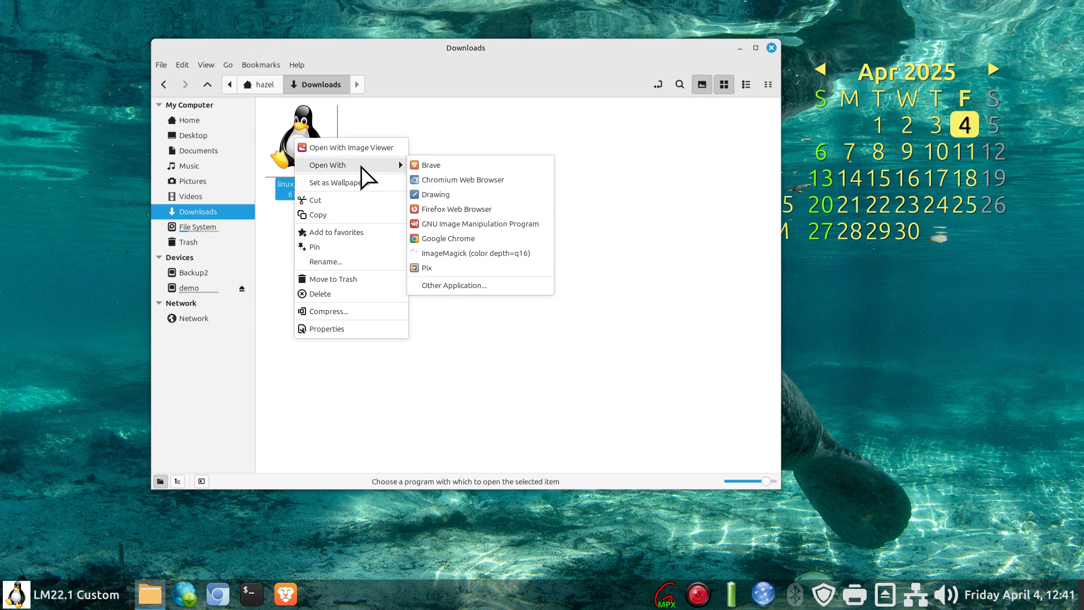
pyautogui.click(441, 224)
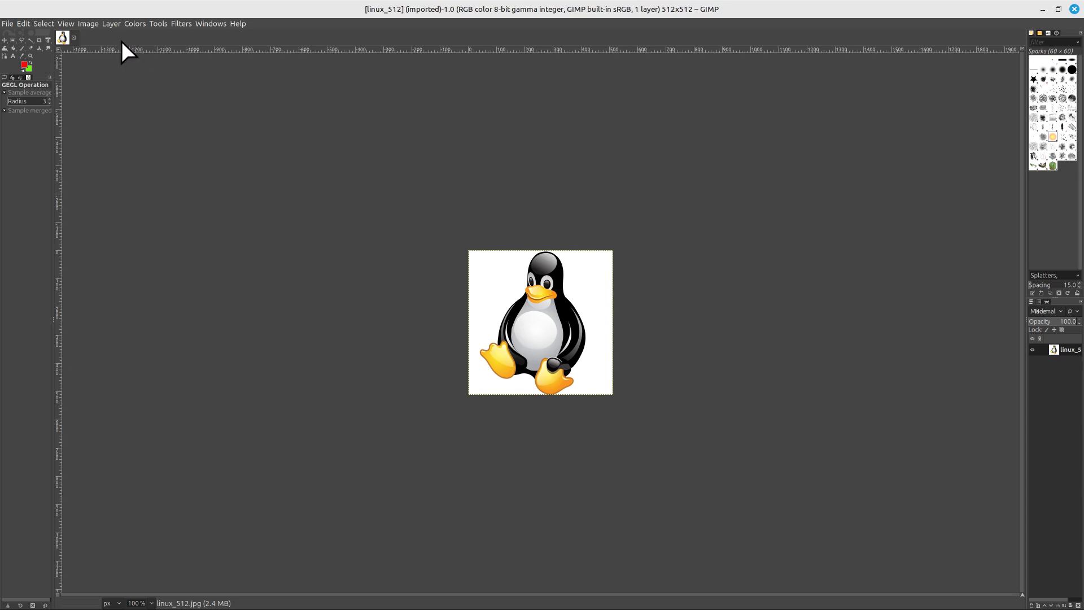
# Scale the penguin image to 256 x 256 pixels with a resolution of 72 pixels/in
pyautogui.click(89, 23)
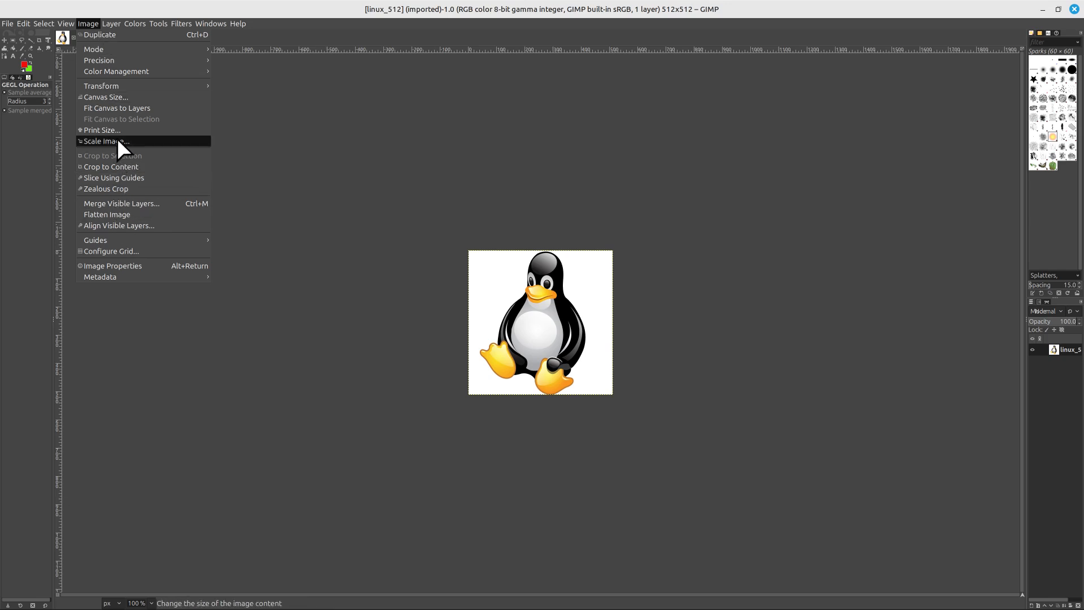
pyautogui.click(116, 140)
pyautogui.moveTo(550, 257); pyautogui.dragTo(327, 255)
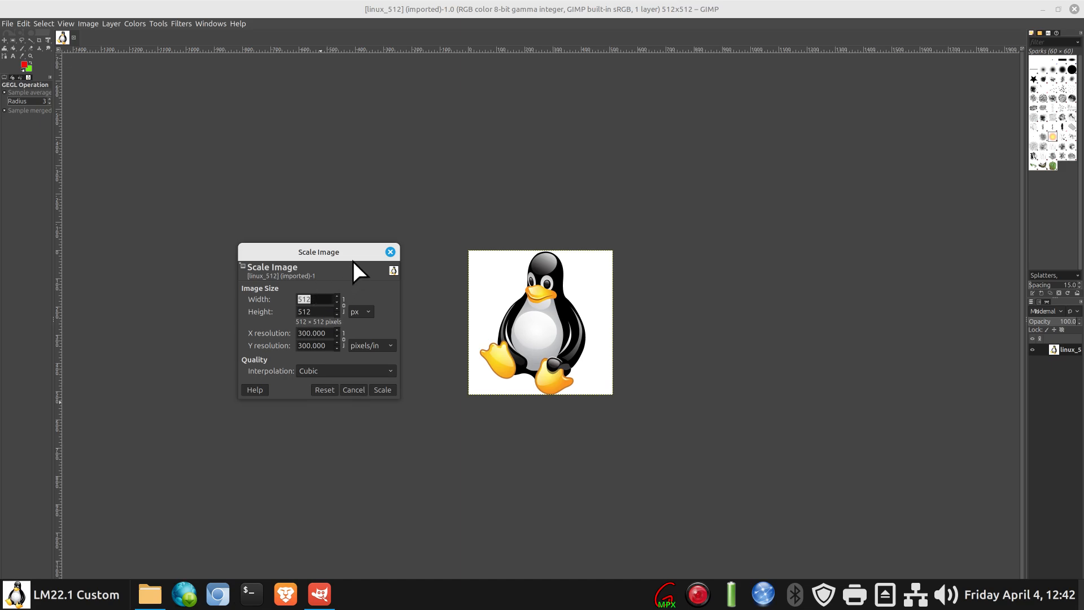
pyautogui.write('256')
pyautogui.press('Return')
pyautogui.click(325, 332)
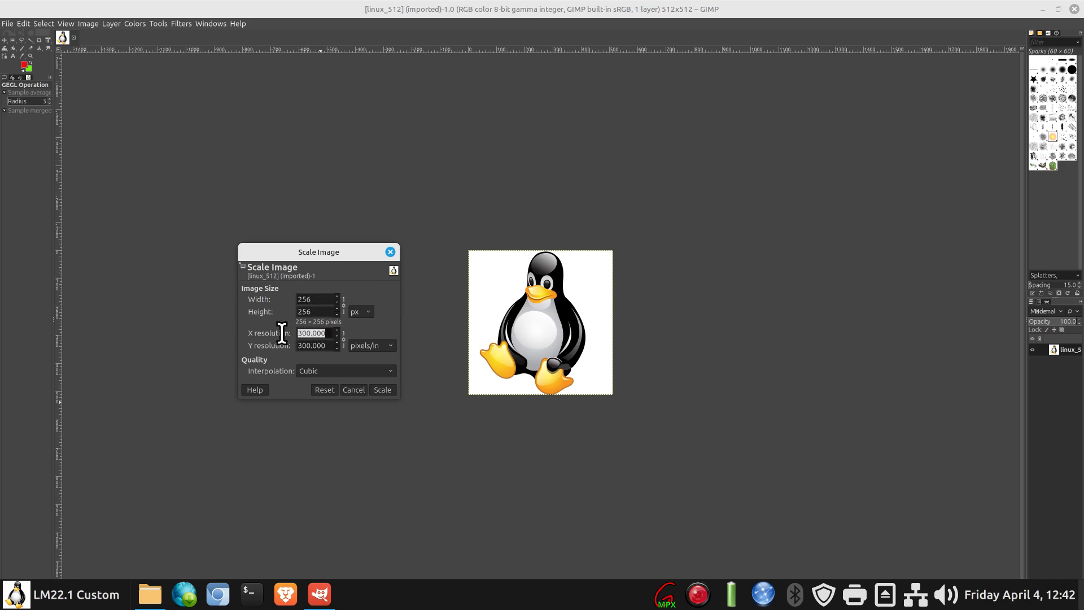
pyautogui.write('72.000')
pyautogui.click(382, 390)
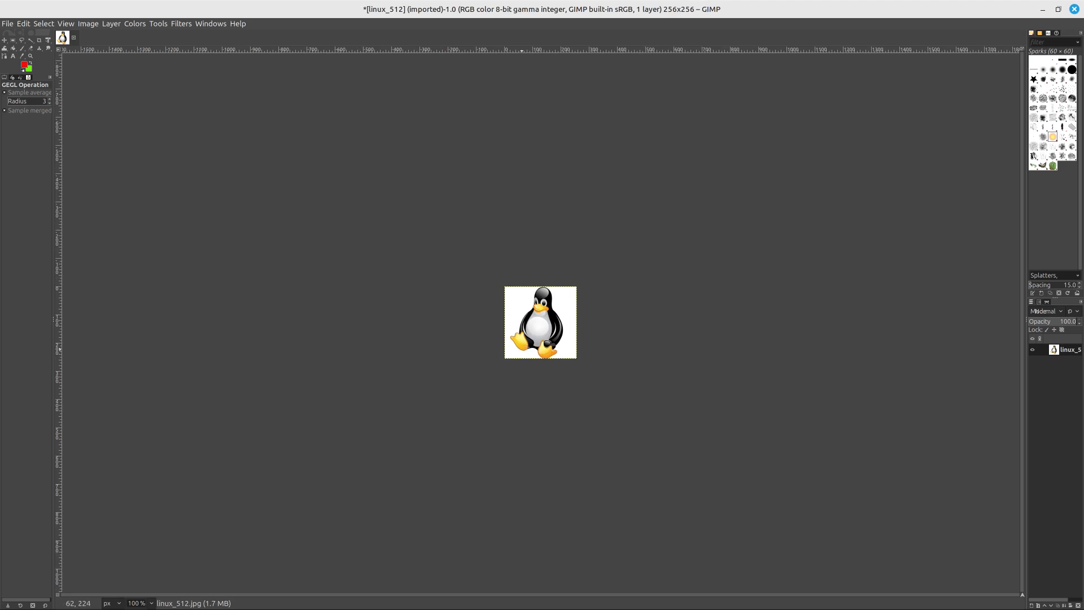
# Select the white background around the penguin with Fuzzy Select, invert the selection and copy the penguin
pyautogui.click(66, 23)
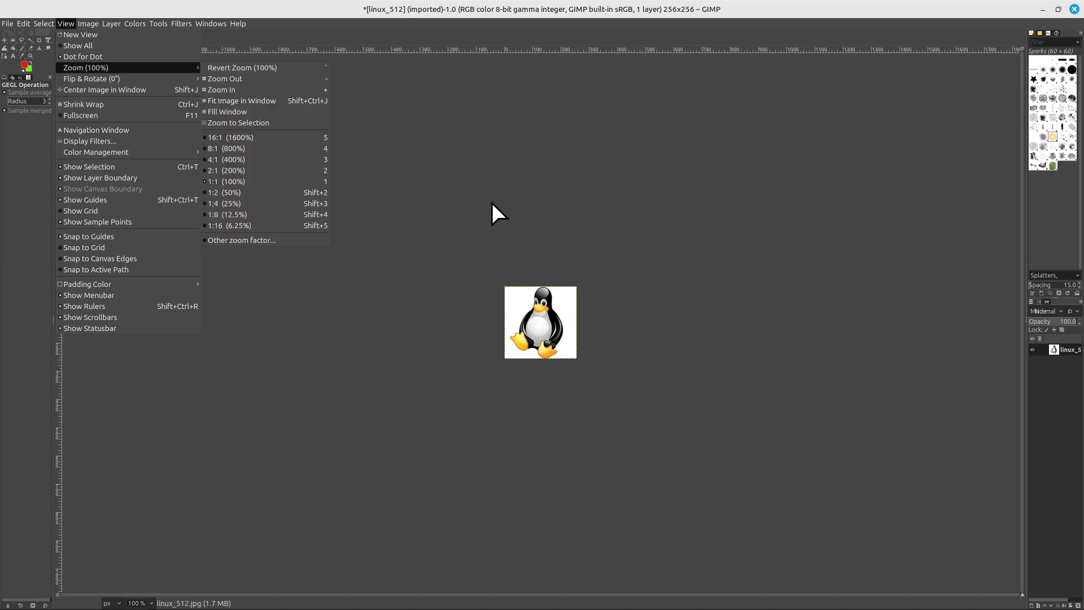
pyautogui.click(593, 170)
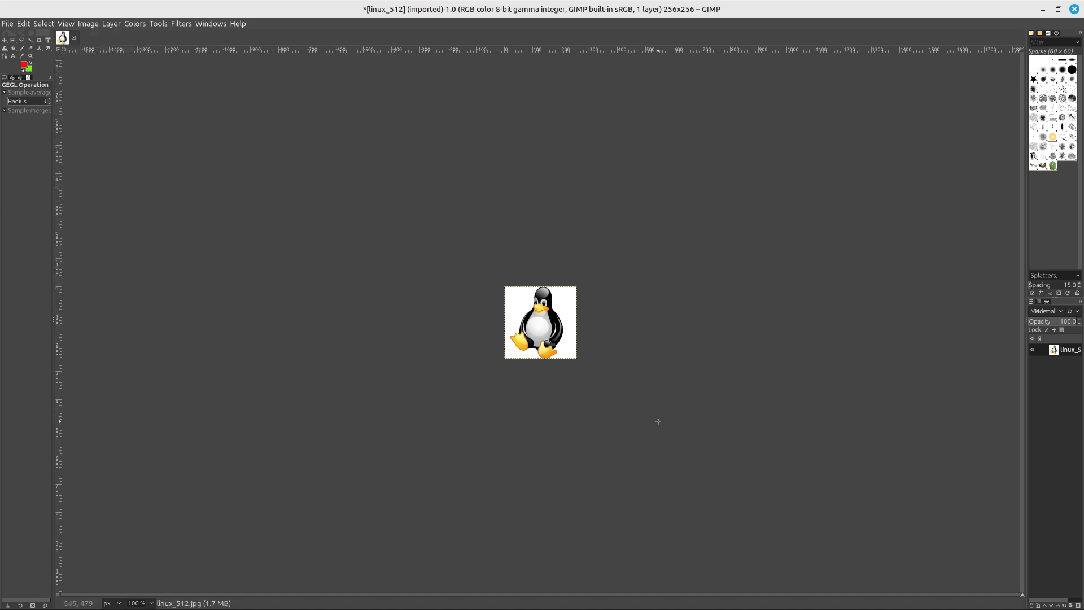
pyautogui.press('2')
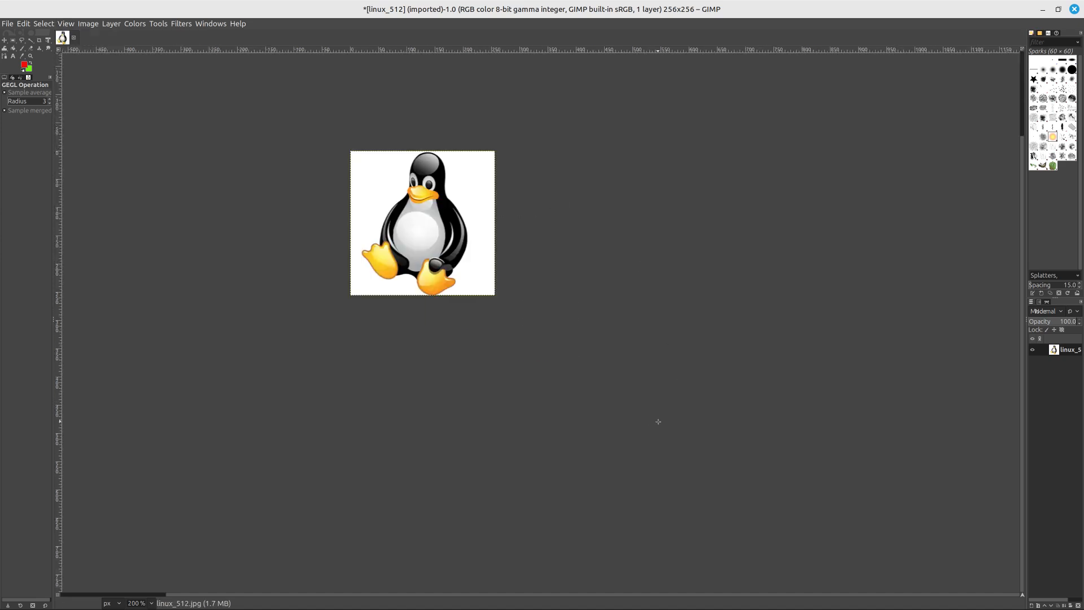
pyautogui.click(29, 39)
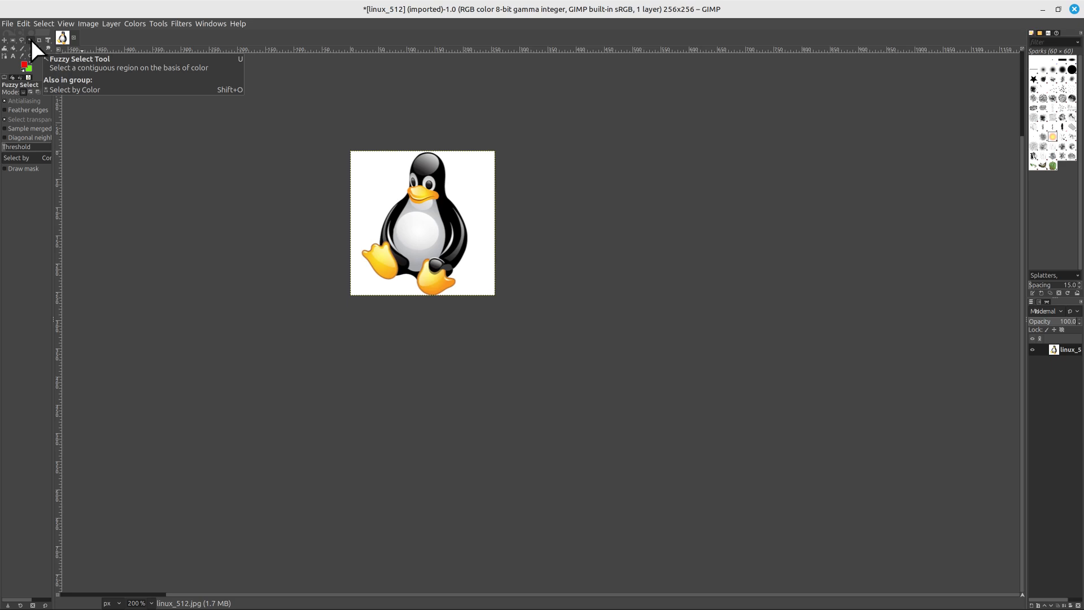
pyautogui.click(372, 174)
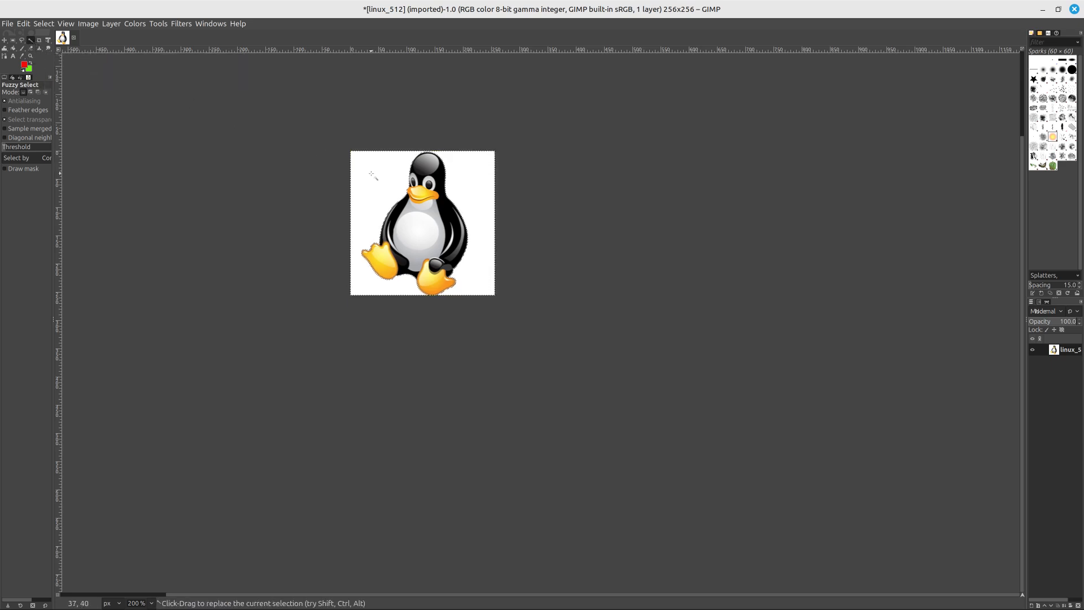
pyautogui.press('ctrl')
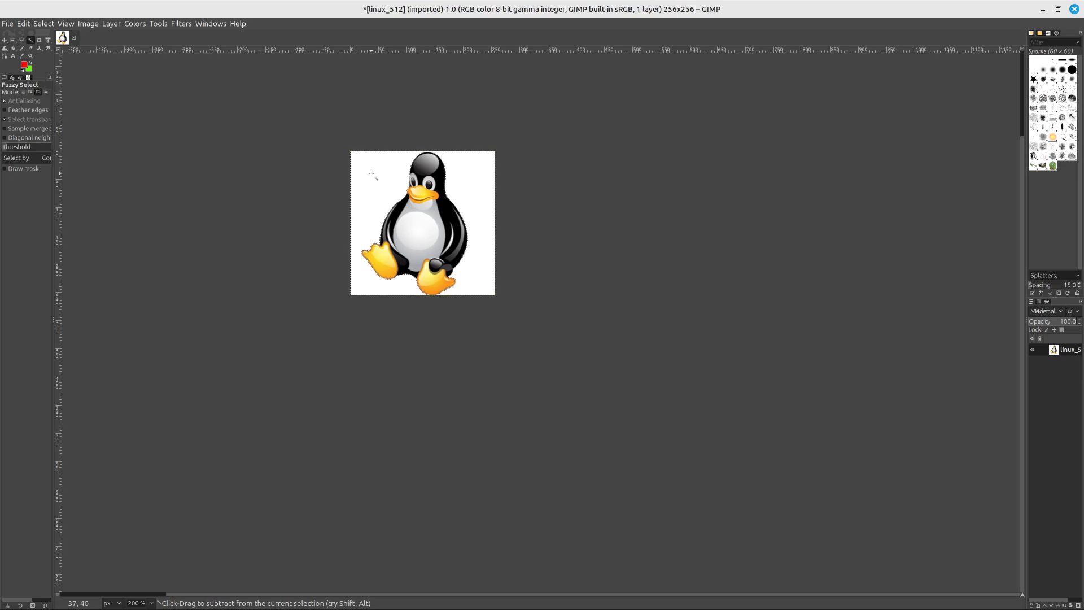
pyautogui.hotkey('ctrl', 'c')
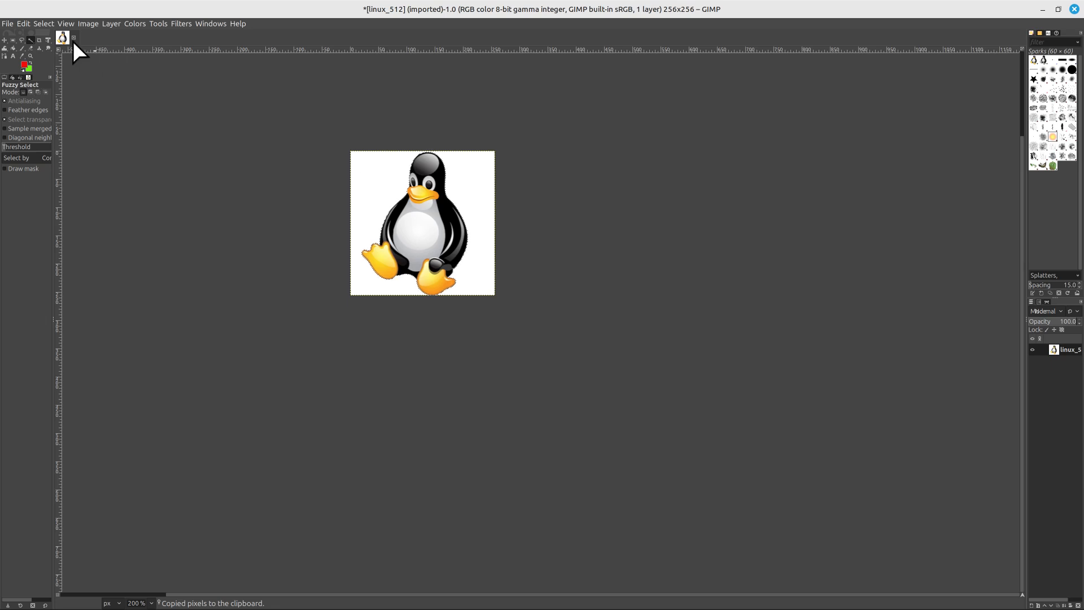
# Create a new 256 x 256 pixel image filled with transparency and paste the copied penguin into it
pyautogui.click(7, 24)
pyautogui.click(13, 34)
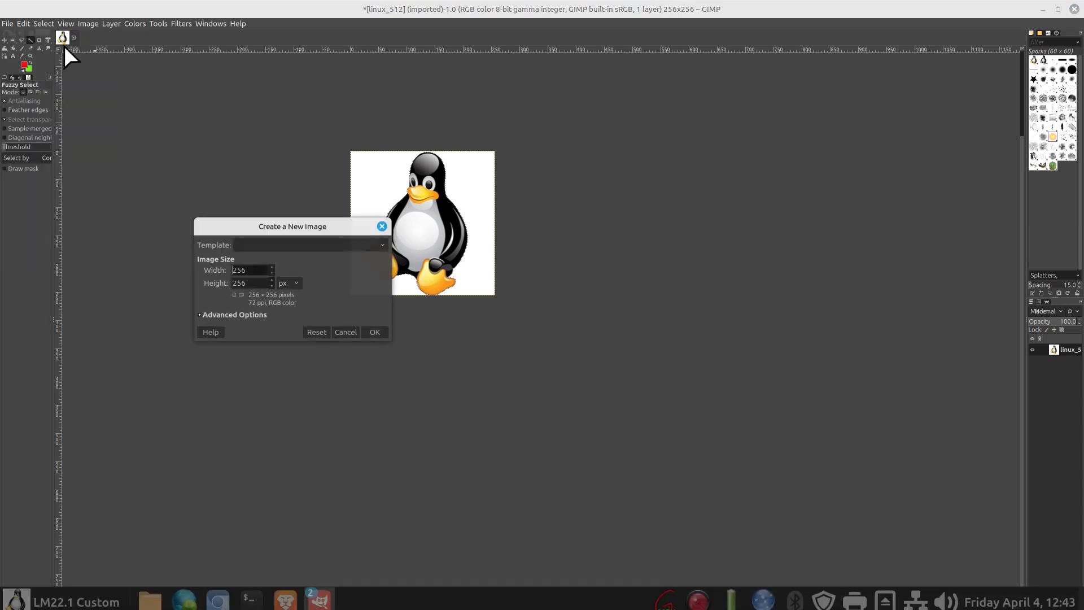
pyautogui.click(249, 283)
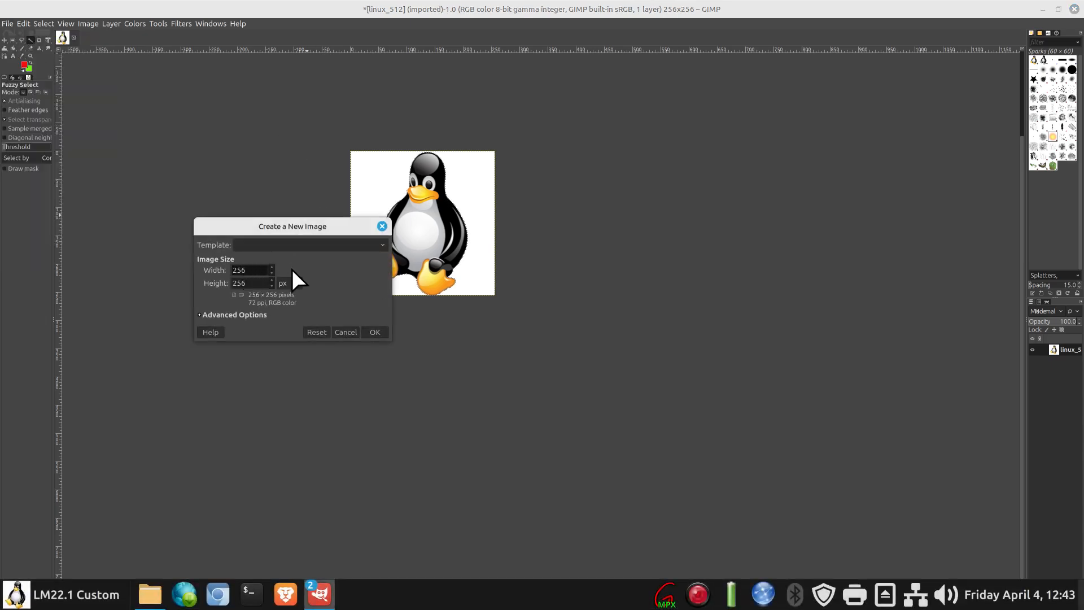
pyautogui.moveTo(316, 227); pyautogui.dragTo(733, 244)
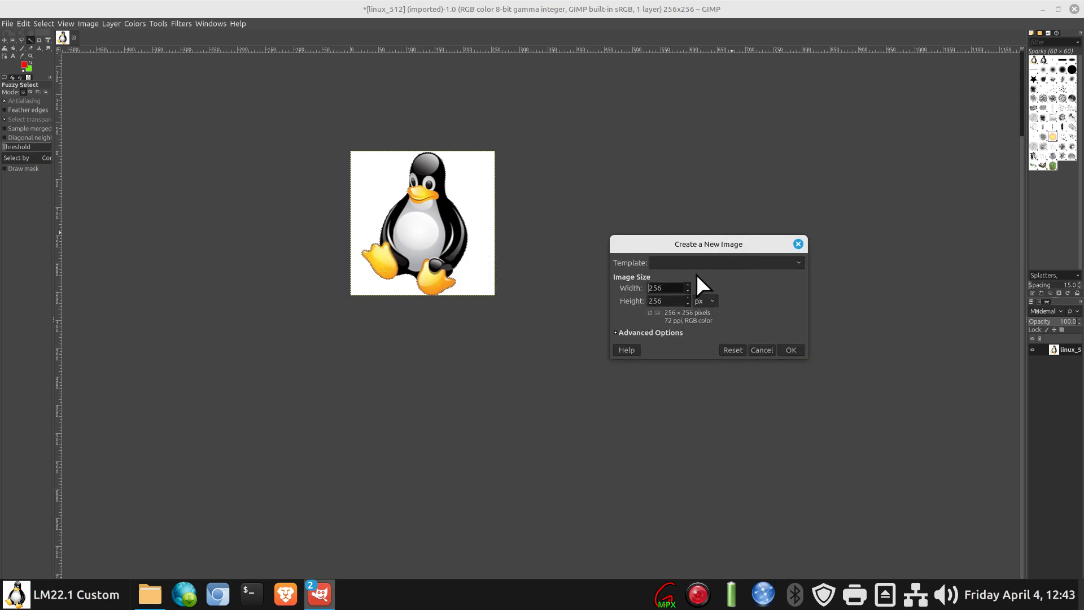
pyautogui.click(649, 334)
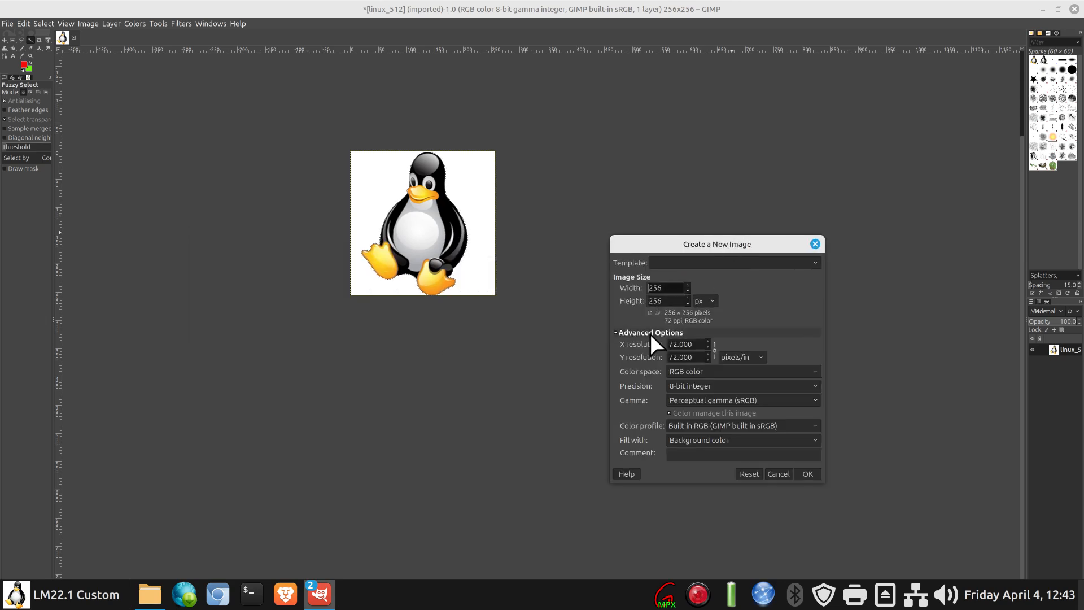
pyautogui.click(716, 440)
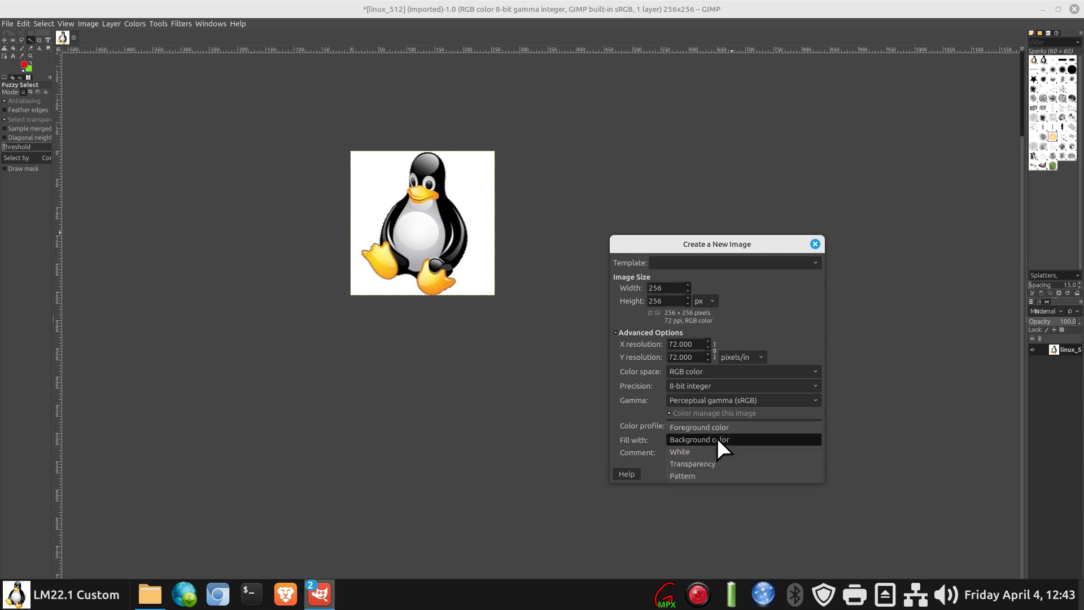
pyautogui.click(708, 463)
pyautogui.click(808, 473)
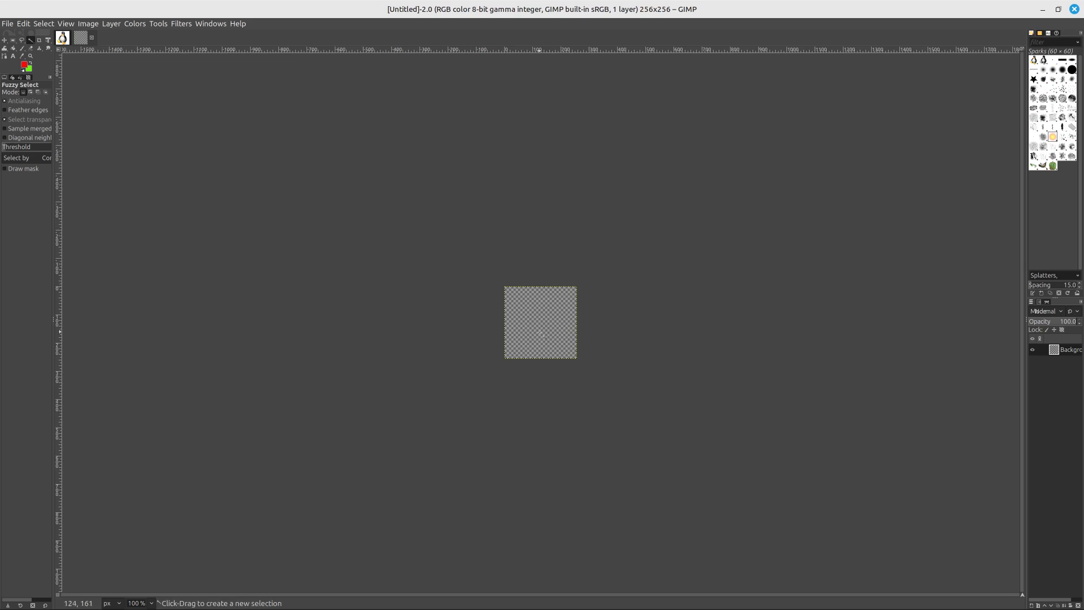
pyautogui.hotkey('ctrl', 'v')
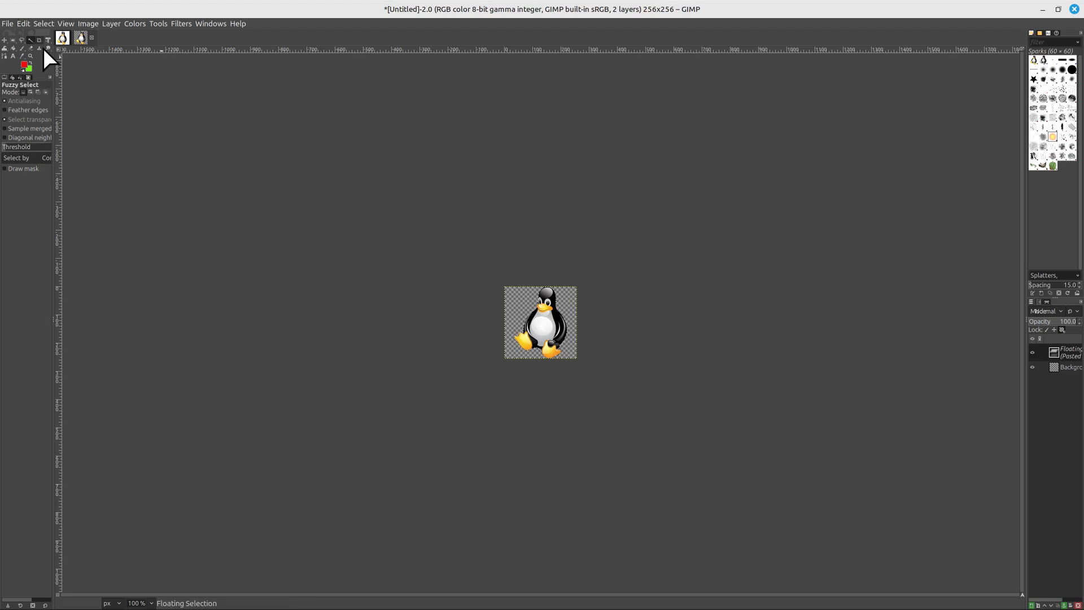
pyautogui.click(12, 22)
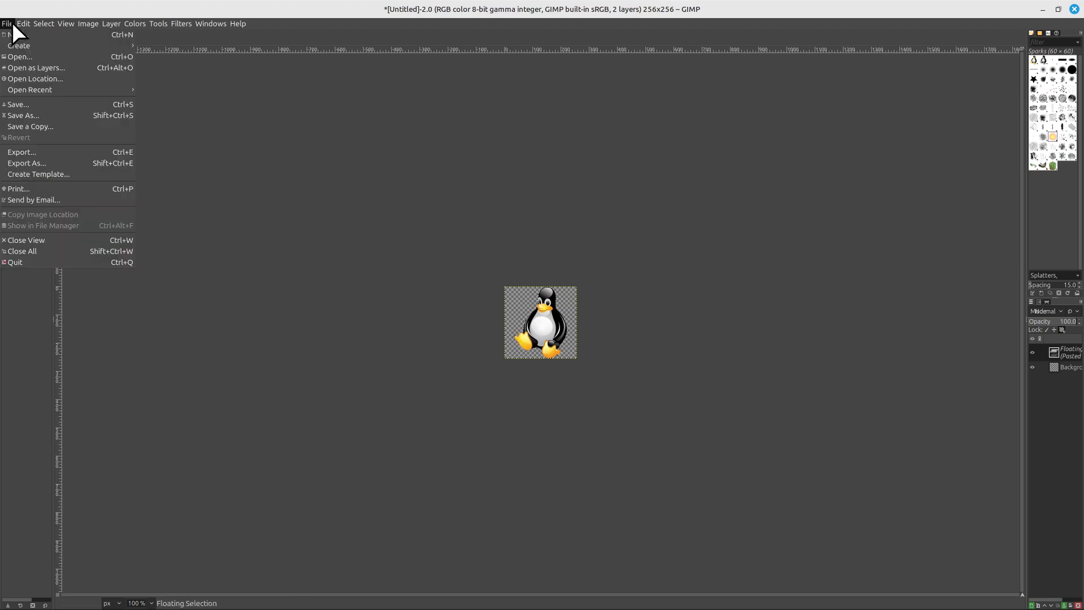
pyautogui.click(28, 103)
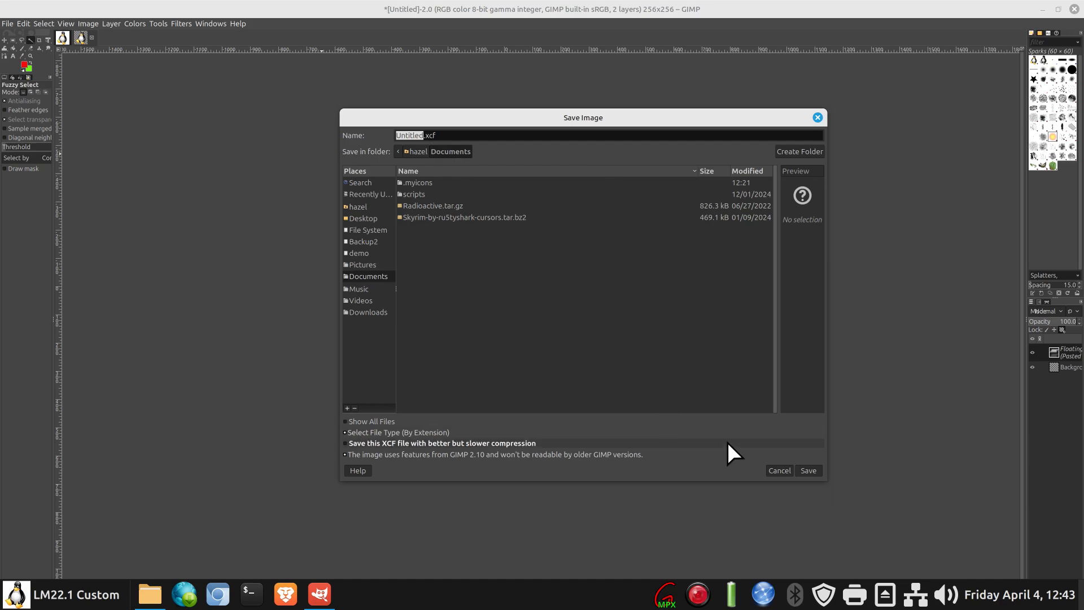
pyautogui.click(773, 470)
# Try to export the transparent penguin image to the Downloads folder as linux_5122.jpg, then cancel at the JPEG options
pyautogui.click(7, 23)
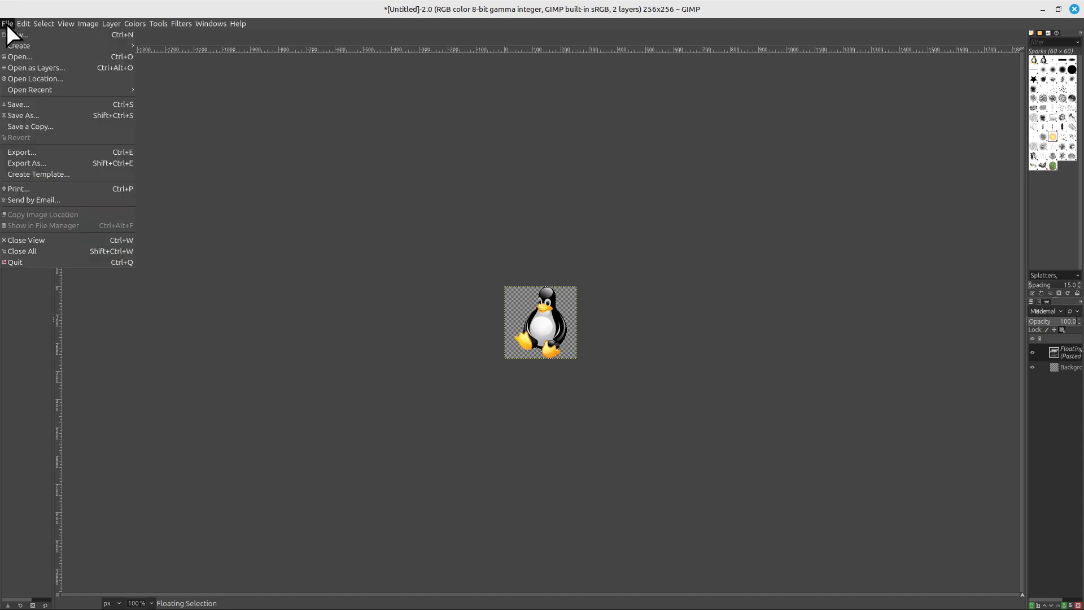
pyautogui.click(47, 164)
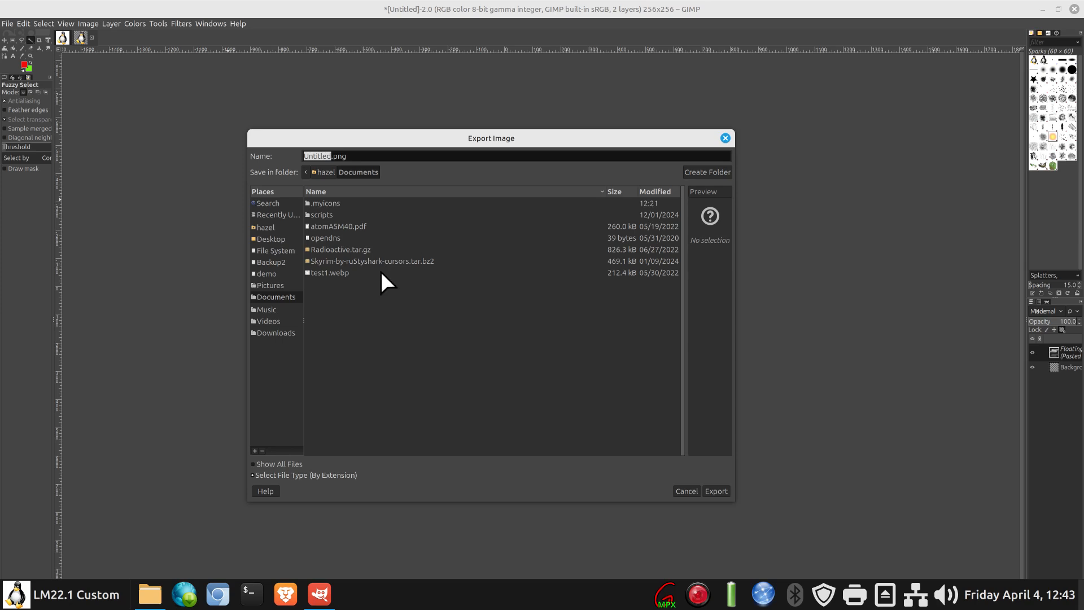
pyautogui.click(282, 333)
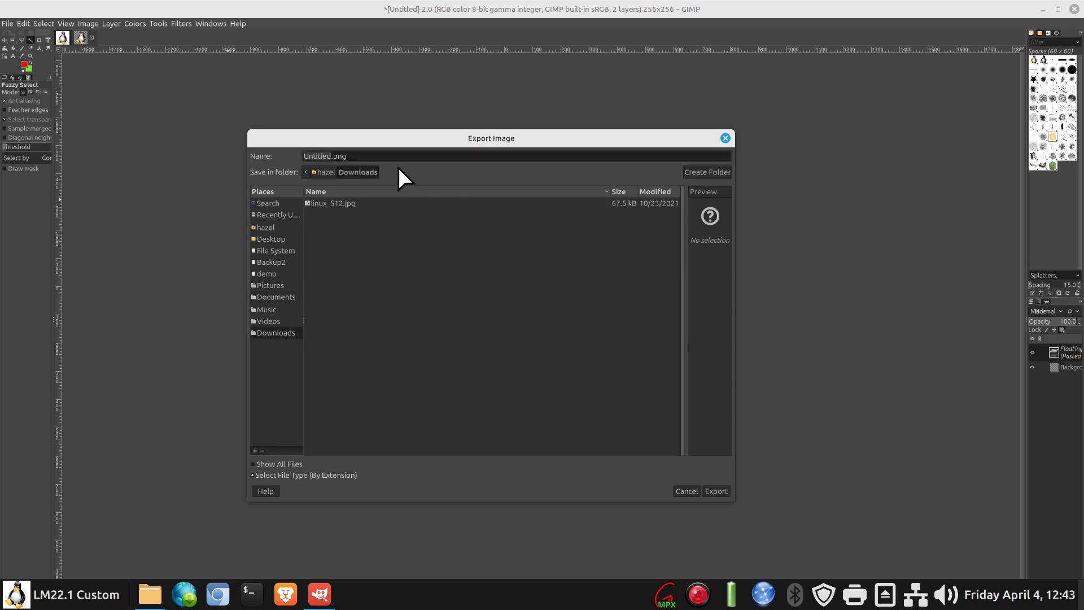
pyautogui.click(341, 204)
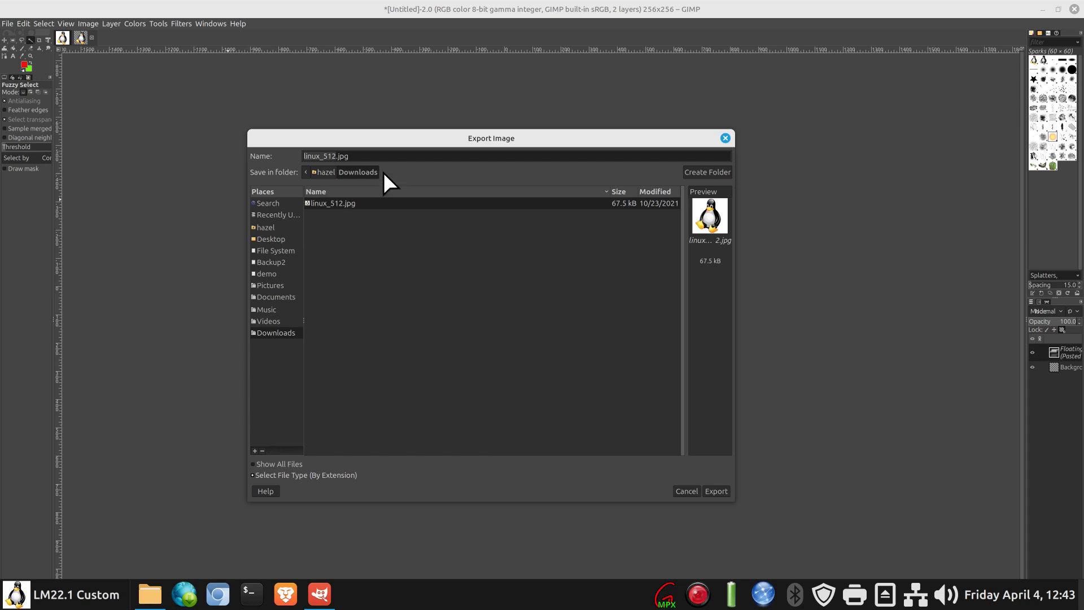
pyautogui.click(335, 156)
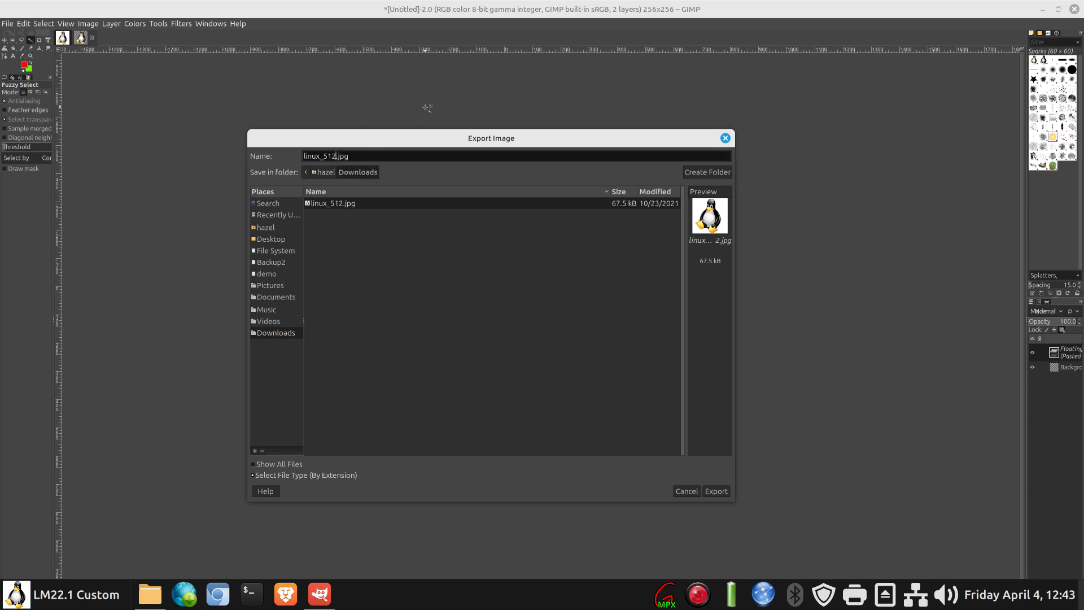
pyautogui.write('2')
pyautogui.click(716, 490)
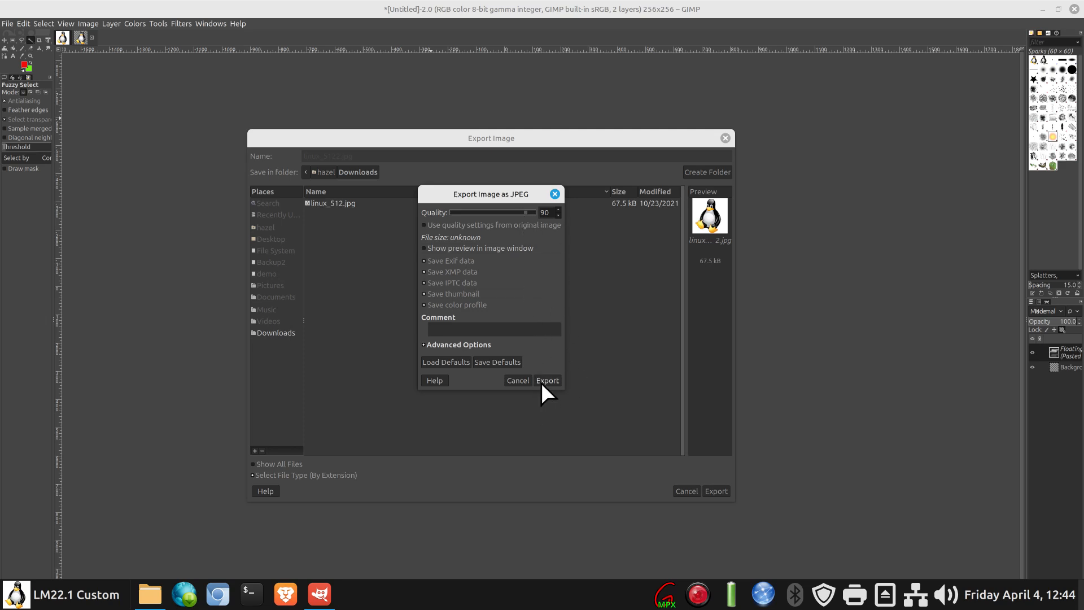
pyautogui.click(524, 379)
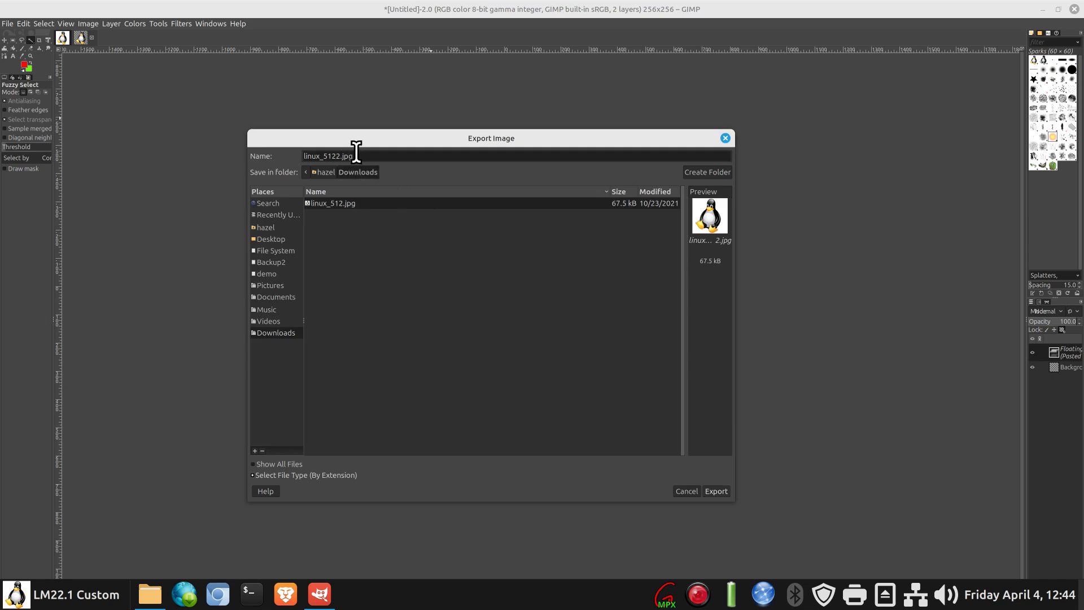
# Change the export file name to linux_5122.png, export it with the default PNG options, and close GIMP without saving
pyautogui.click(375, 151)
pyautogui.press('BackSpace')
pyautogui.press('BackSpace')
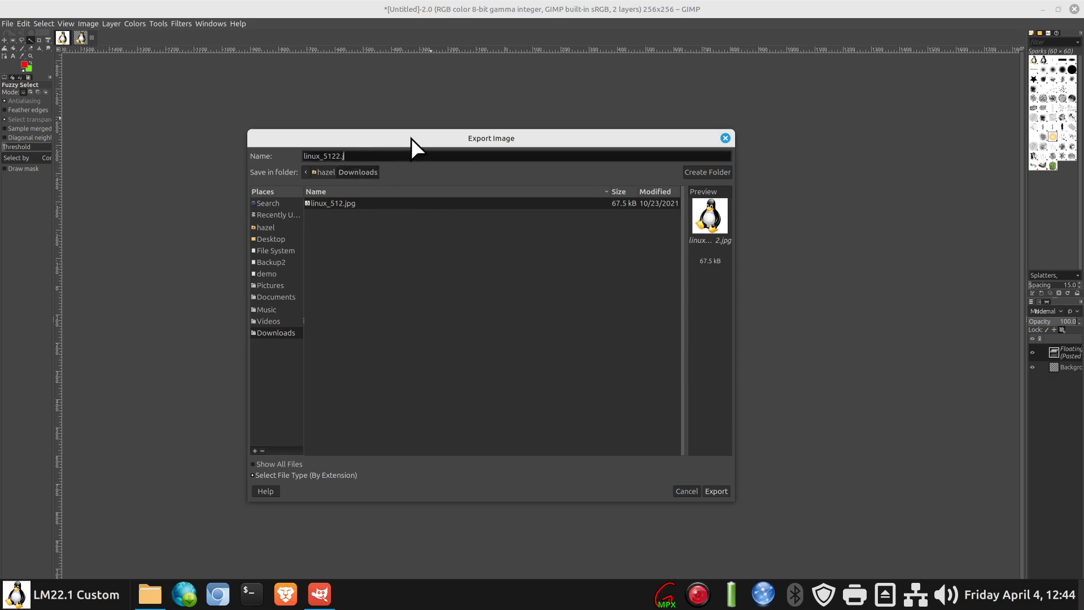
pyautogui.press('BackSpace')
pyautogui.write('png')
pyautogui.click(717, 492)
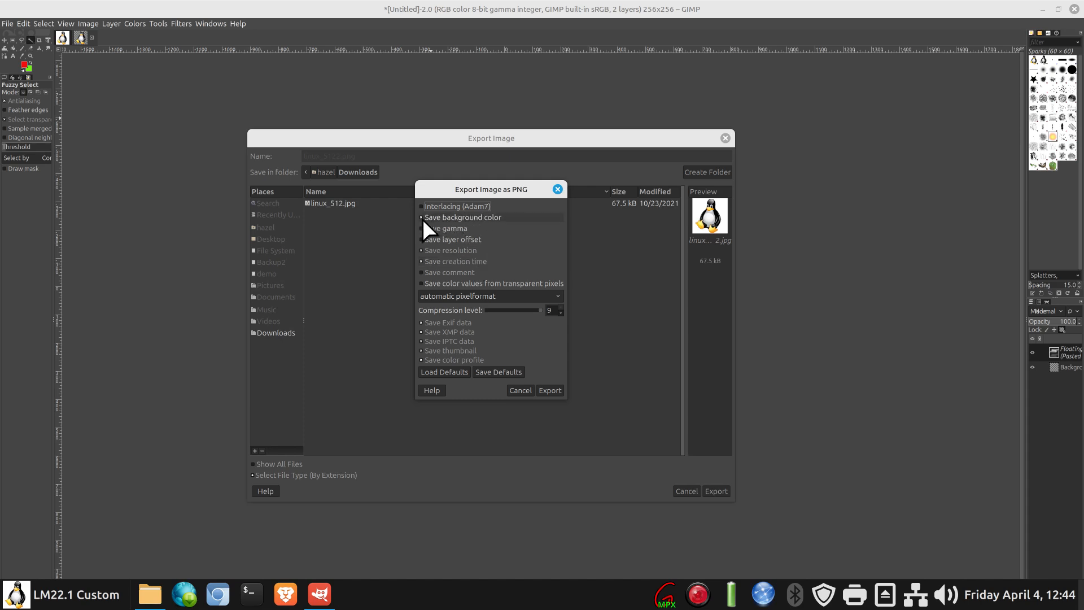
pyautogui.click(555, 389)
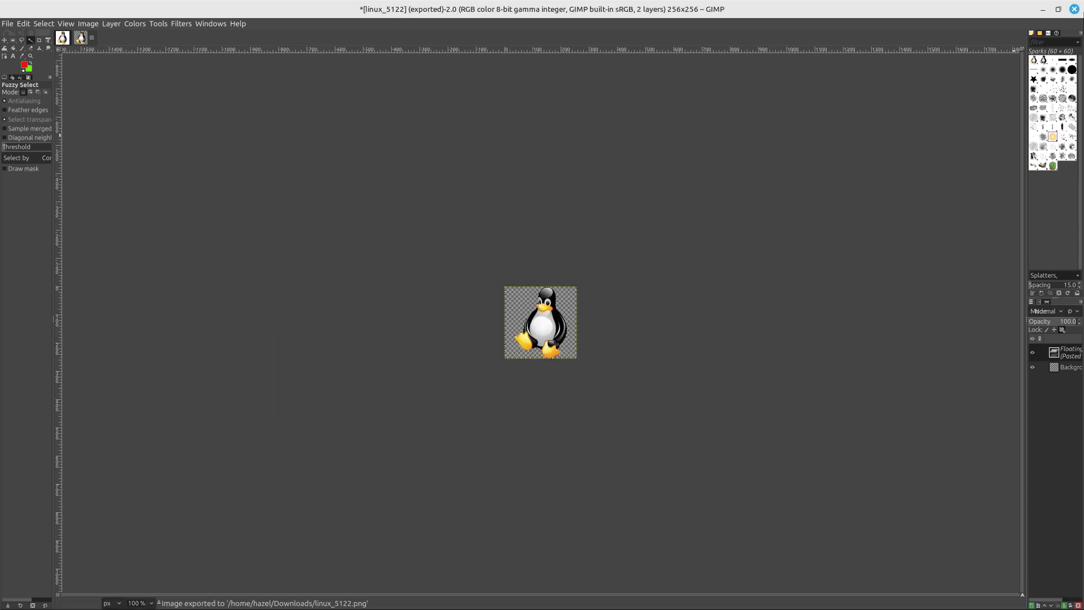
pyautogui.click(1075, 9)
pyautogui.click(608, 351)
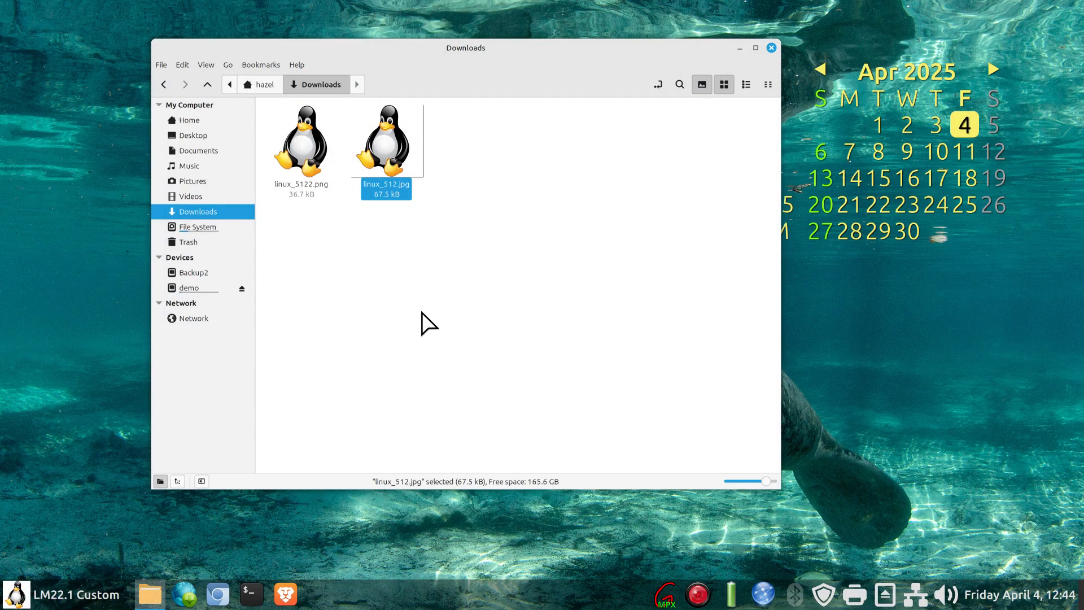
# Preview linux_512.jpg and linux_5122.png in the Downloads folder to compare their backgrounds
pyautogui.press('space')
pyautogui.moveTo(547, 329)
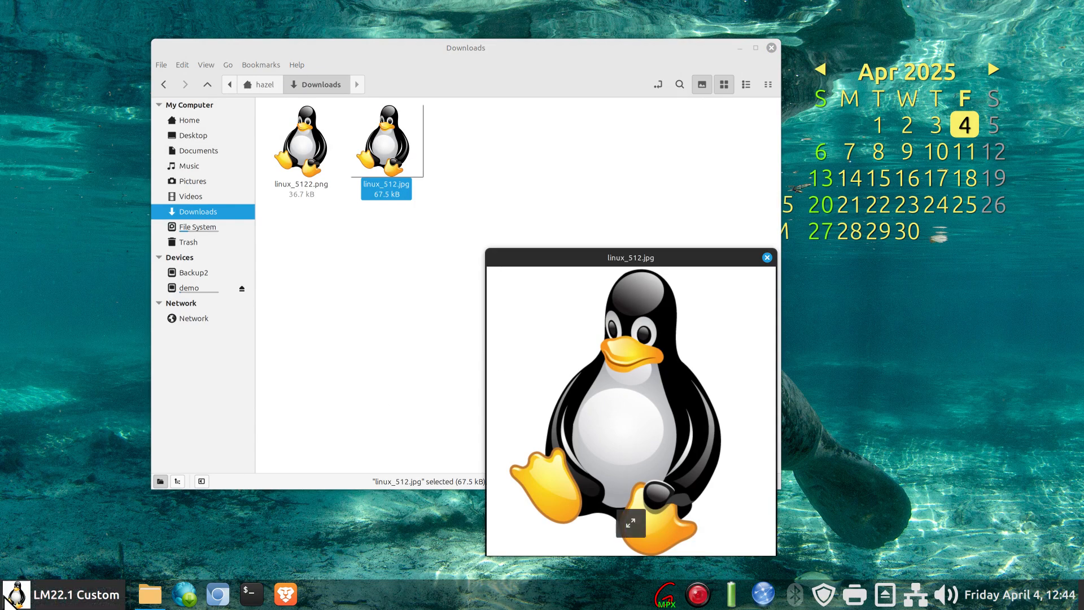
pyautogui.press('space')
pyautogui.click(306, 147)
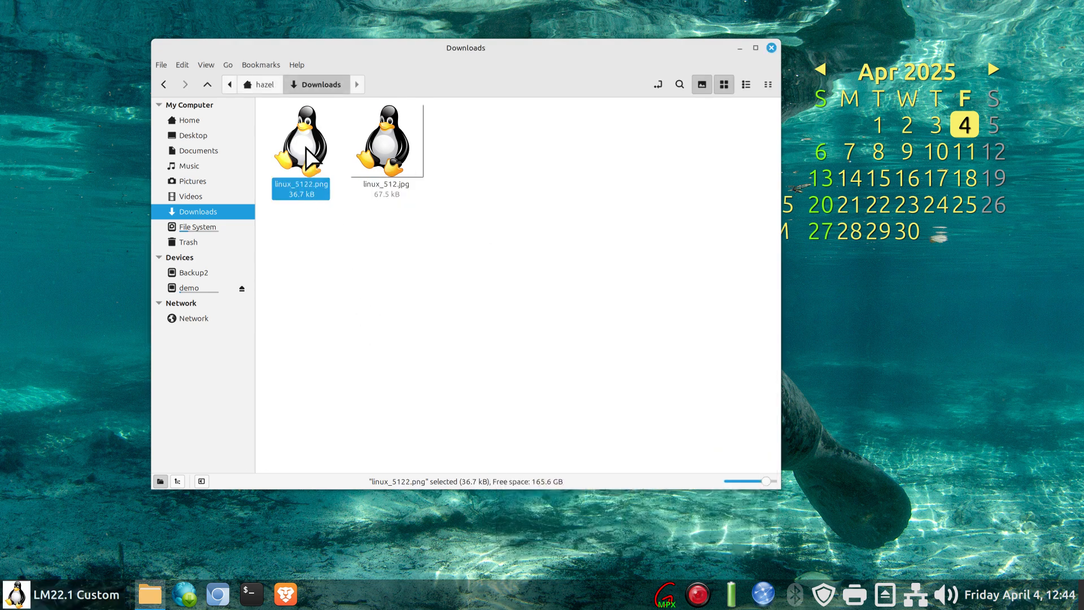
pyautogui.press('space')
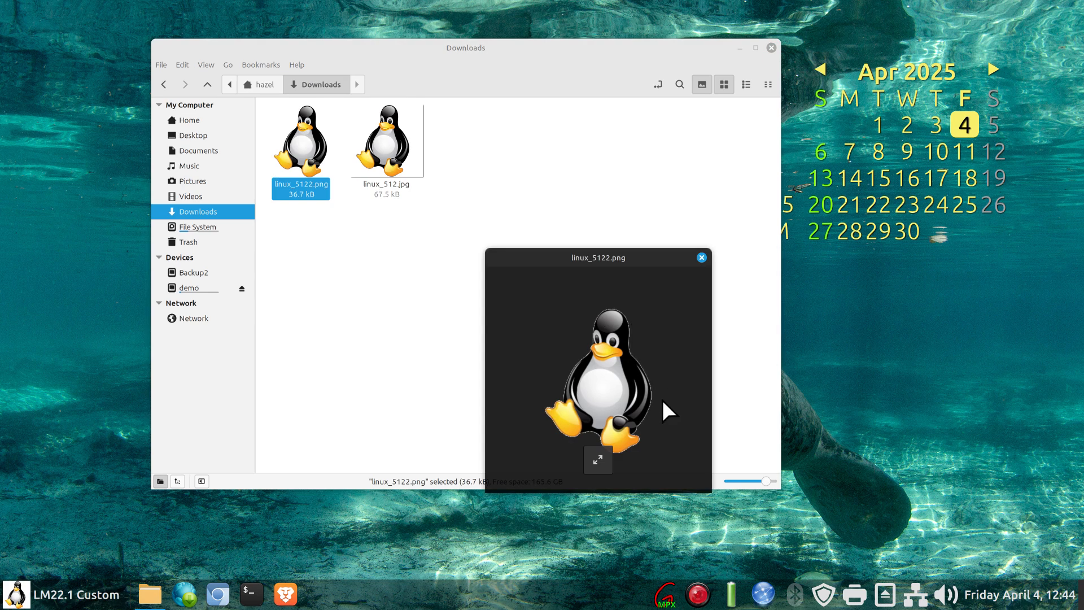
pyautogui.click(701, 258)
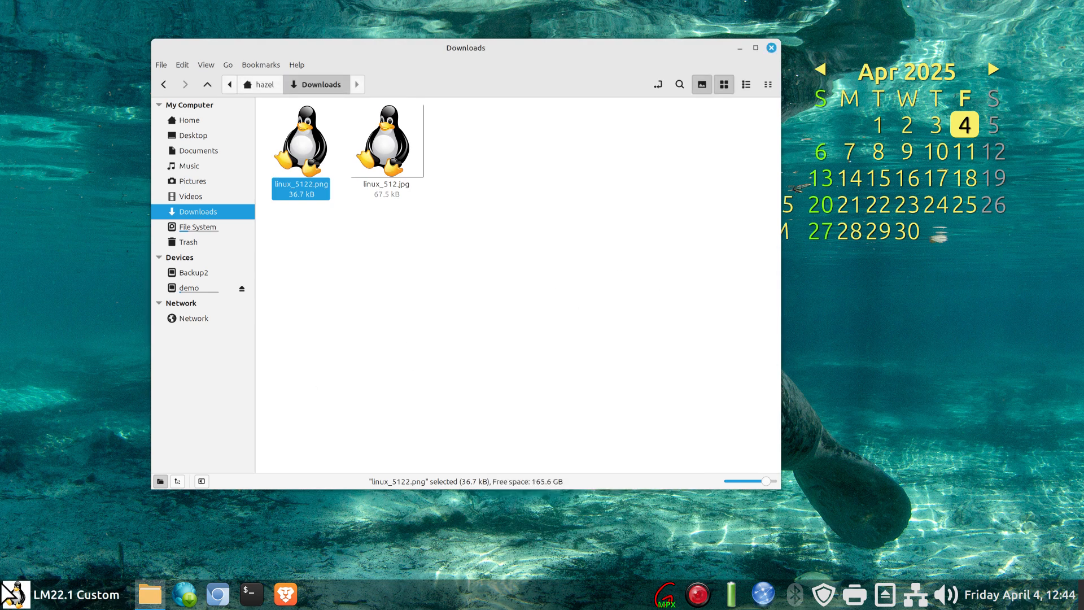
# Set linux_5122.png from the Downloads folder as the panel menu's custom icon and close the open windows
pyautogui.rightClick(17, 595)
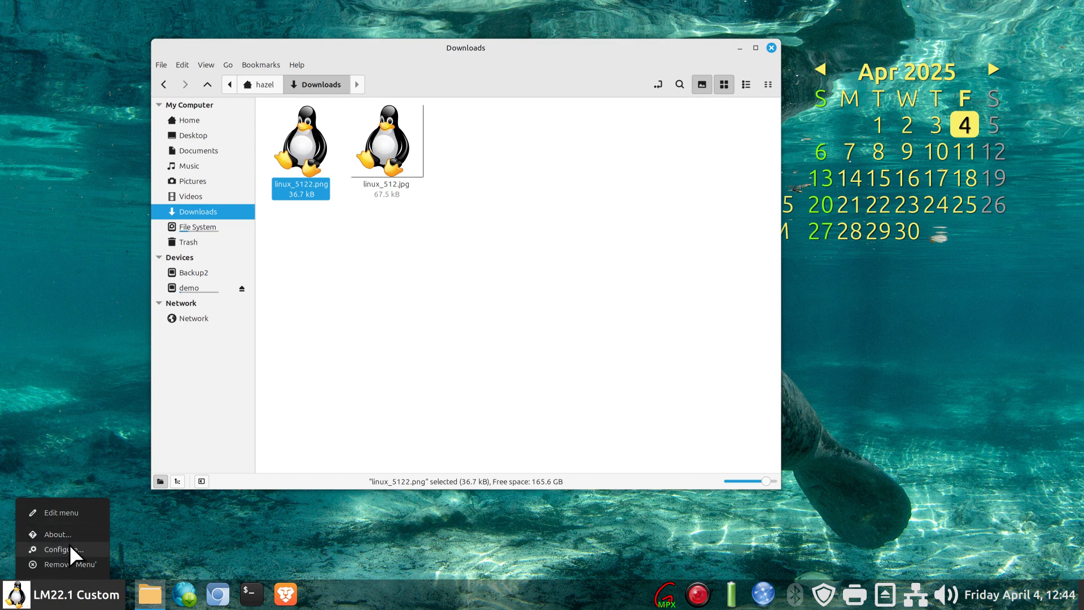
pyautogui.click(69, 544)
pyautogui.click(395, 117)
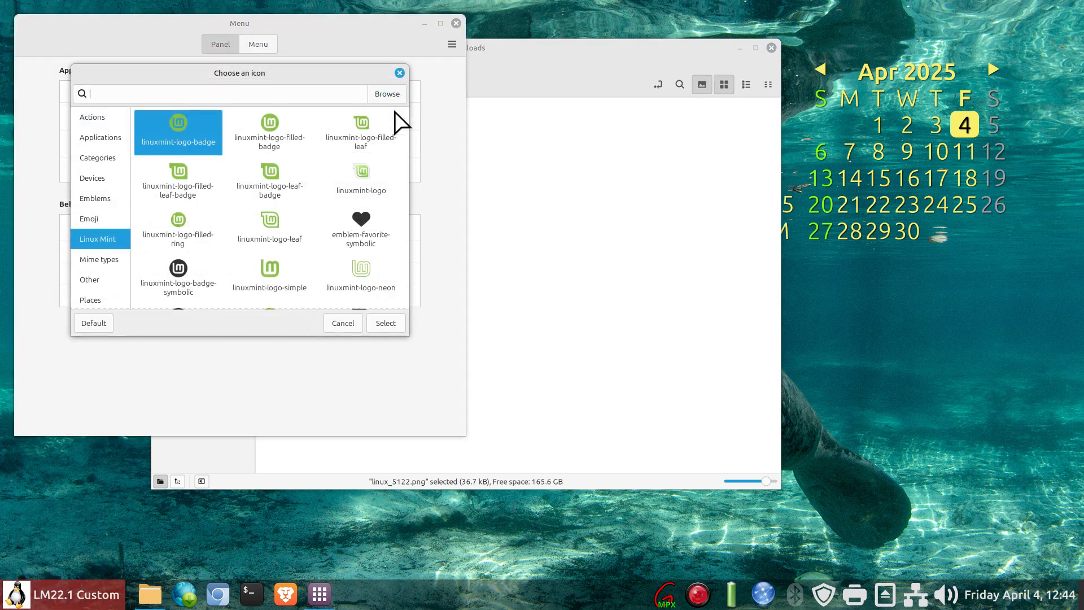
pyautogui.click(387, 94)
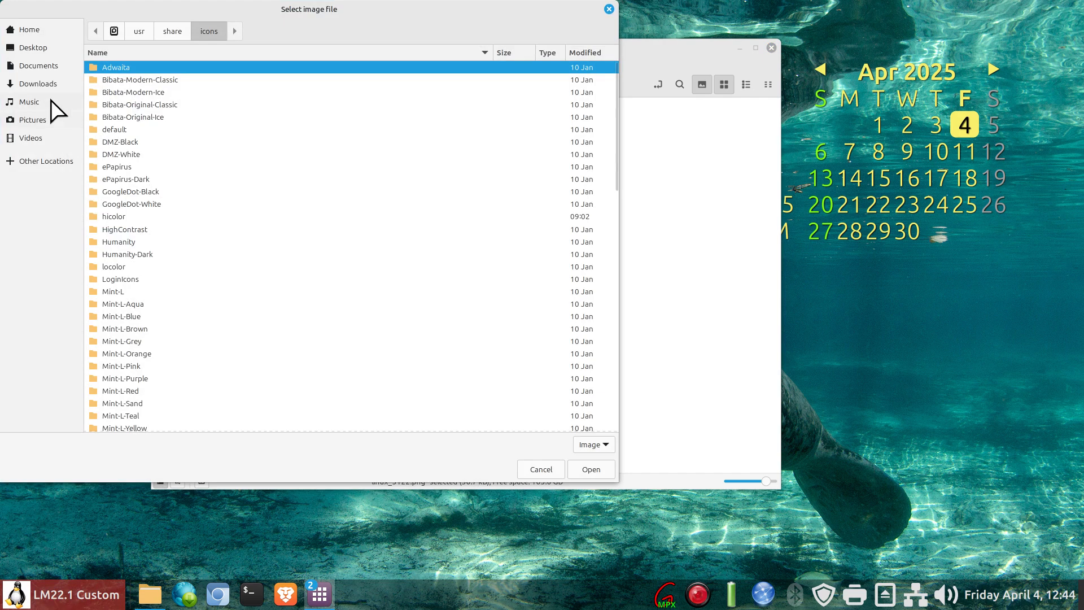
pyautogui.click(40, 84)
pyautogui.click(116, 80)
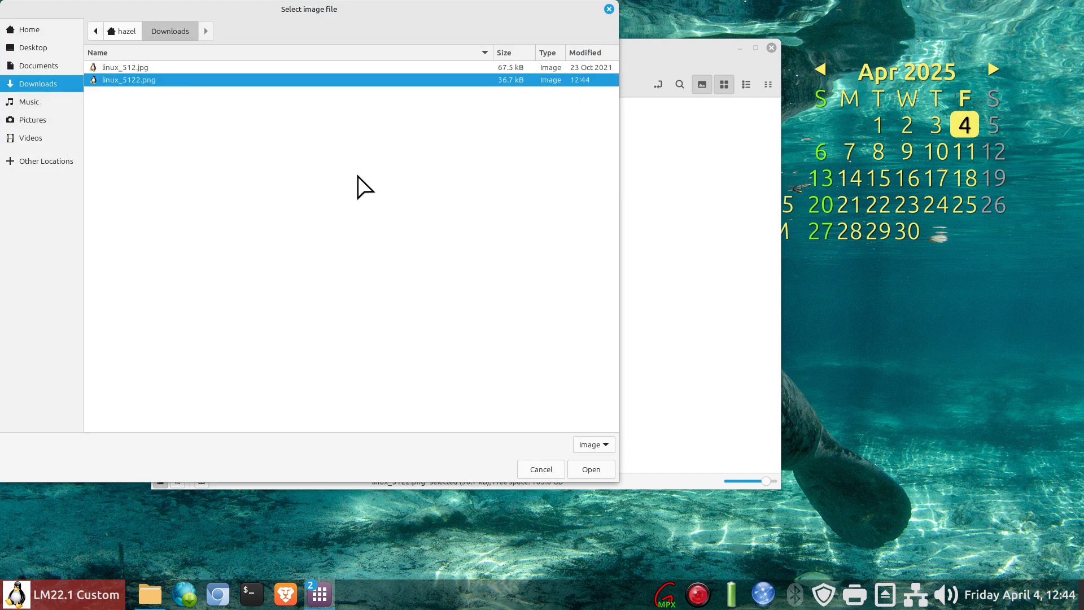
pyautogui.click(593, 469)
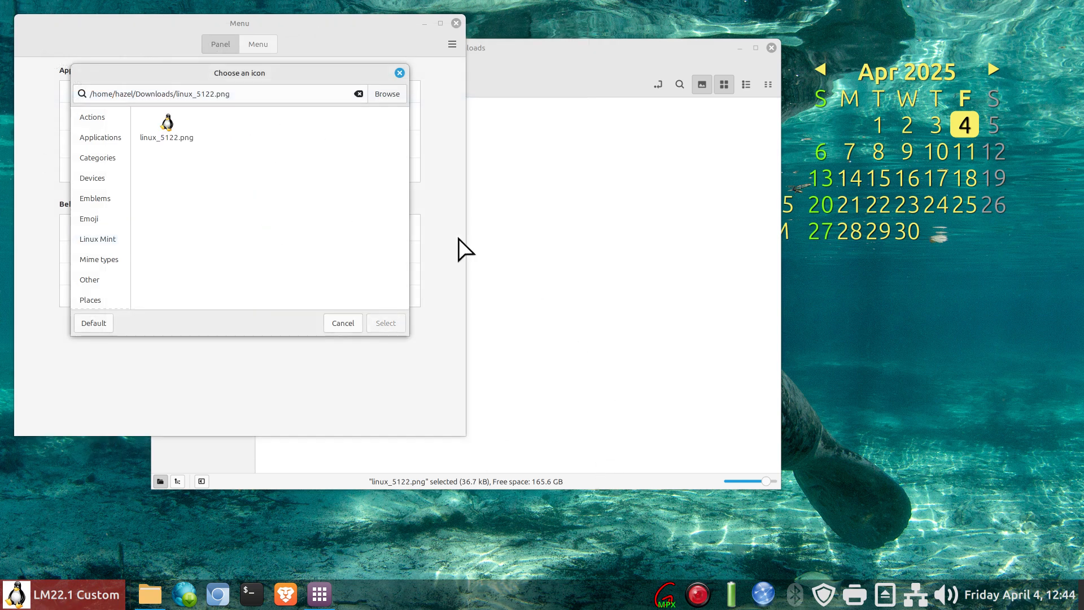
pyautogui.click(168, 121)
pyautogui.click(386, 319)
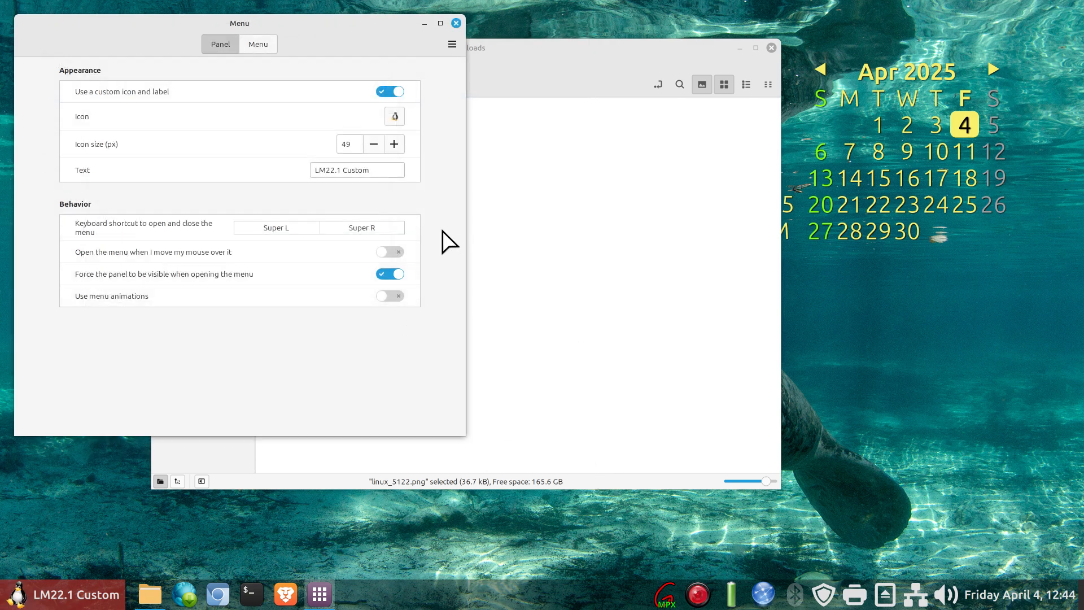
pyautogui.click(457, 23)
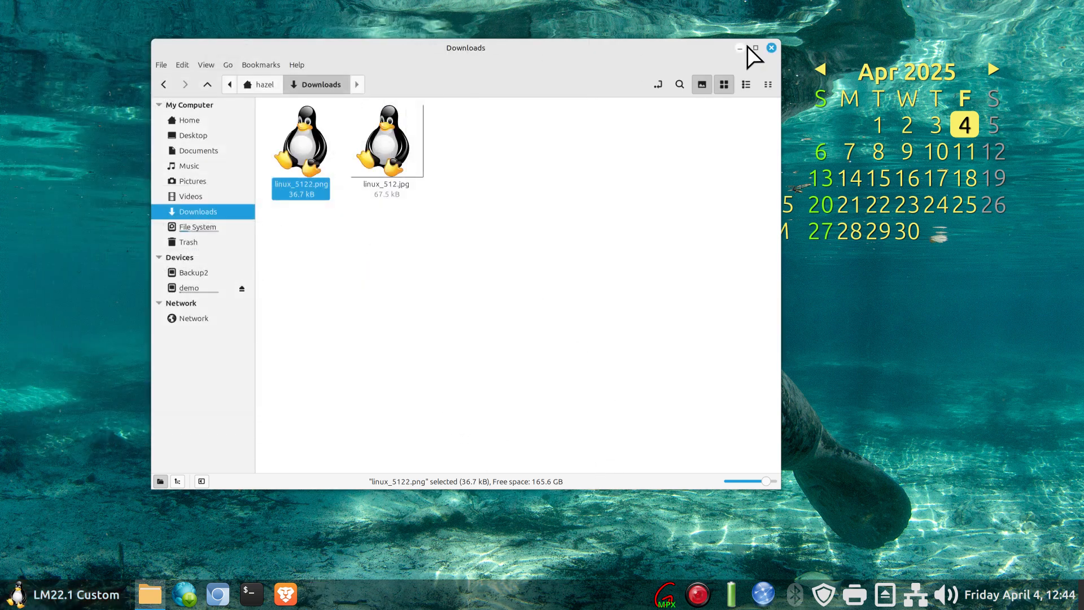
pyautogui.click(771, 49)
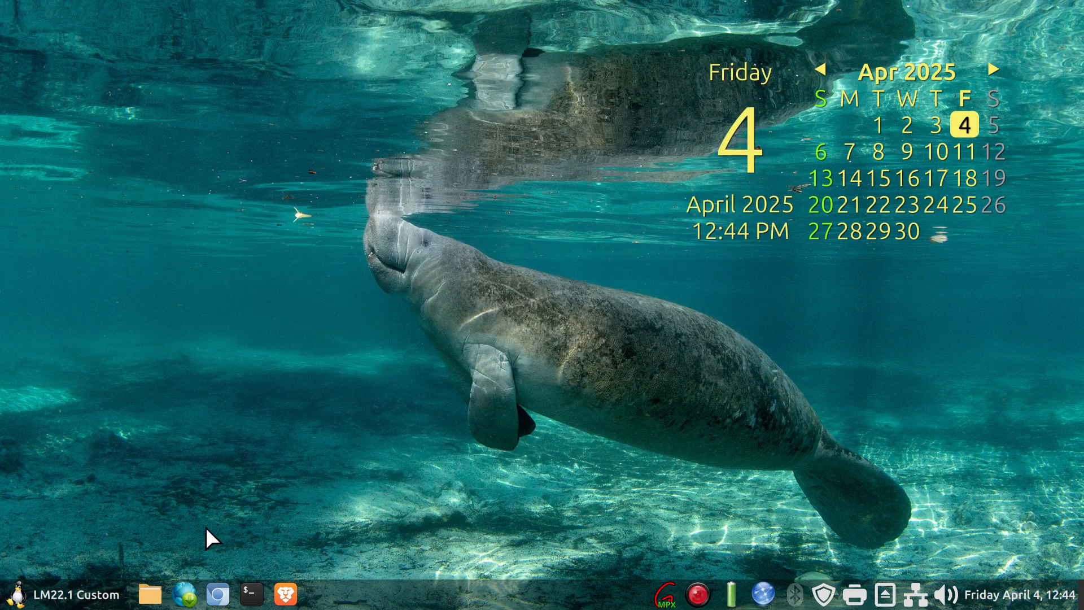
# Disable and re-enable the Transparent panels extension in System Settings to compare the panel's look
pyautogui.rightClick(441, 598)
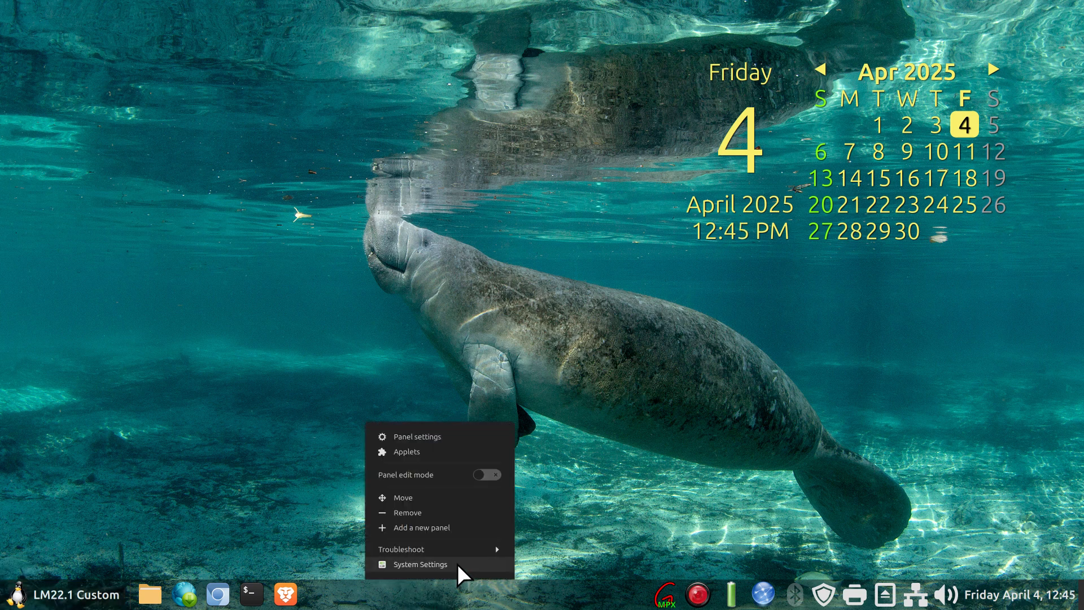
pyautogui.click(458, 564)
pyautogui.click(437, 361)
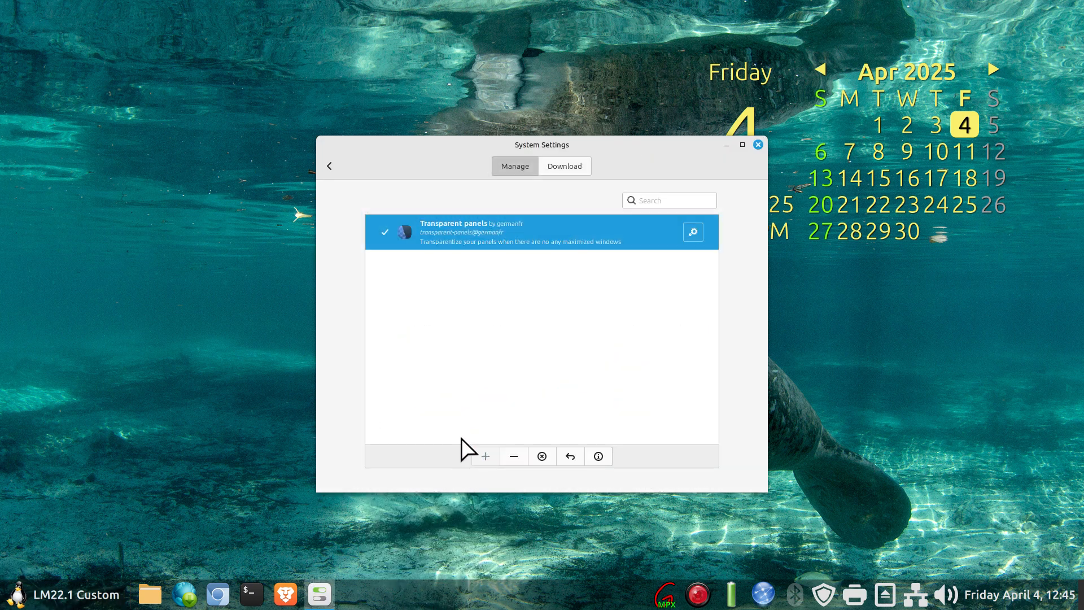
pyautogui.click(510, 456)
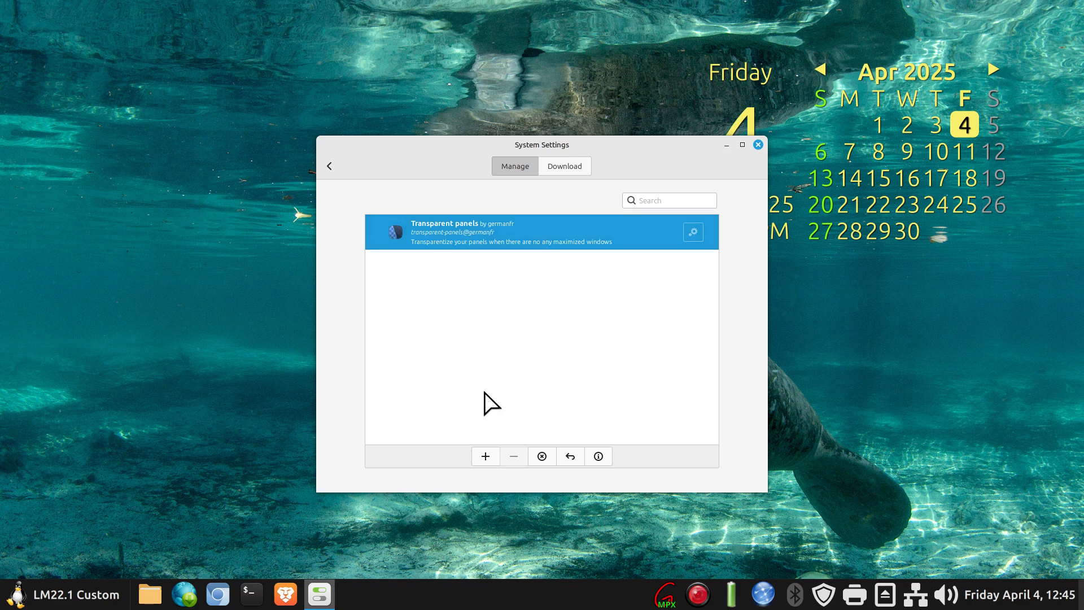
pyautogui.click(490, 453)
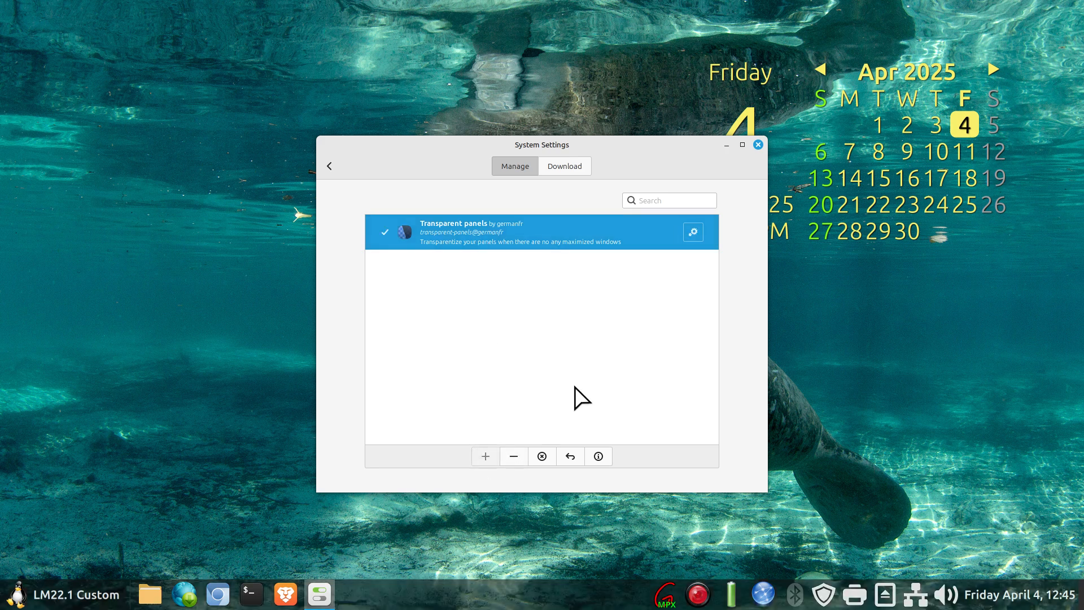
pyautogui.click(758, 144)
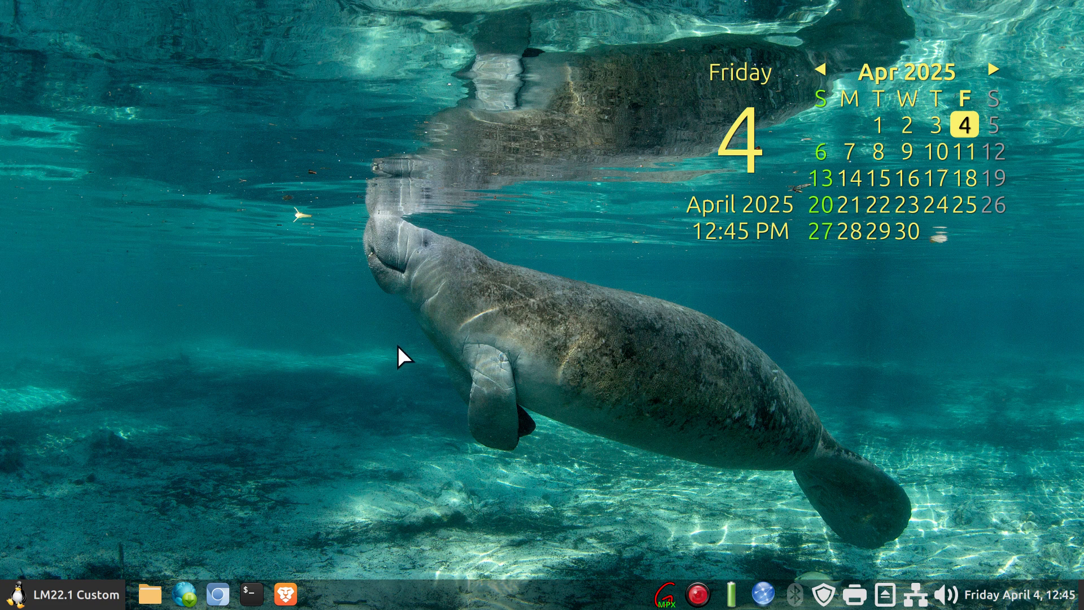
# Look through the icon images in the .myicons folder inside Documents
pyautogui.click(150, 592)
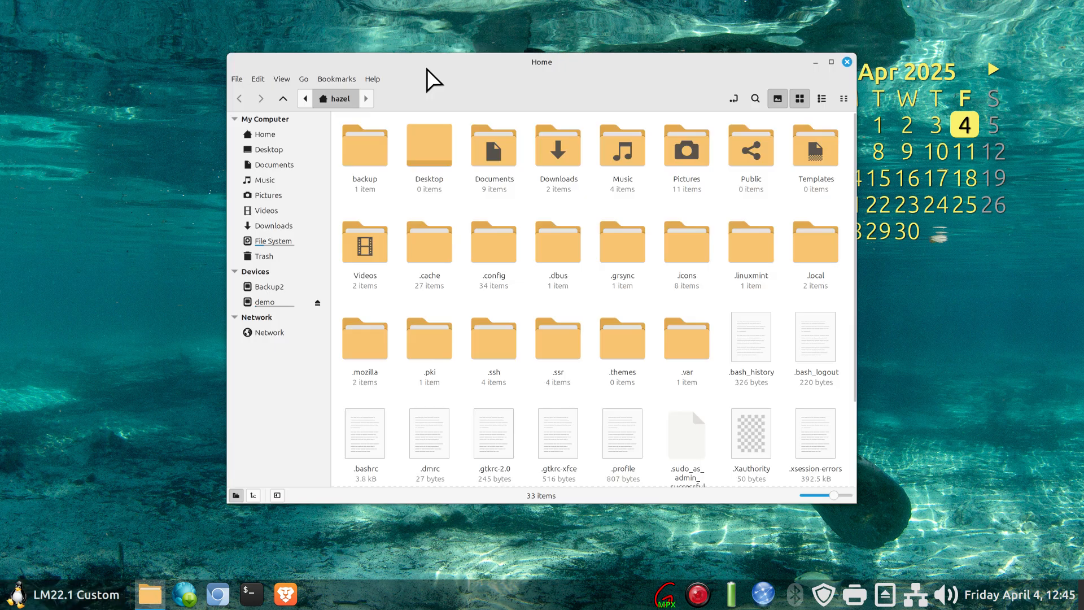
pyautogui.moveTo(421, 83); pyautogui.dragTo(348, 44)
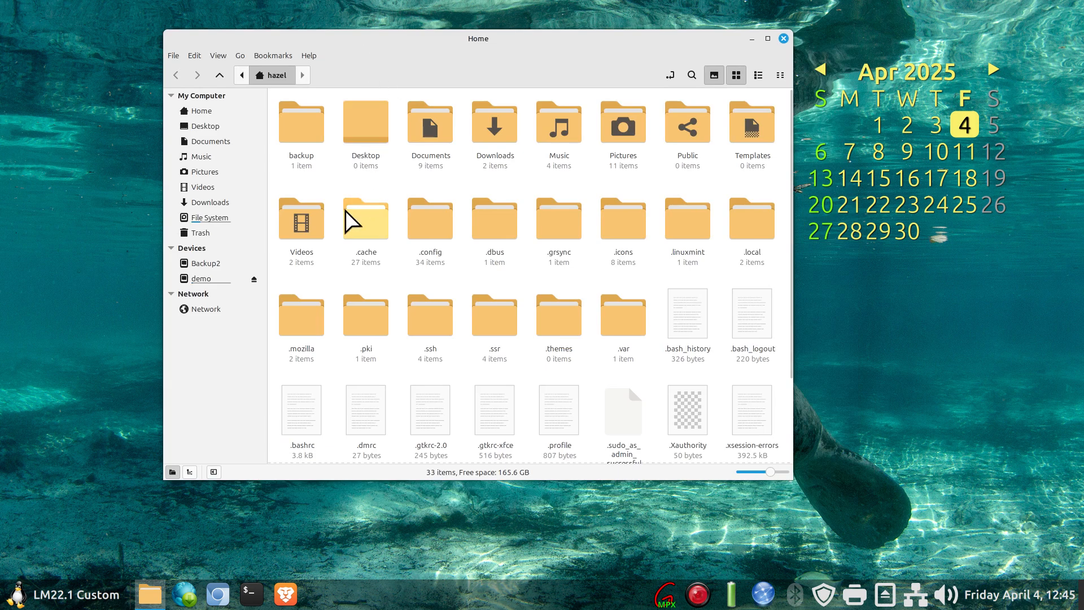
pyautogui.click(237, 145)
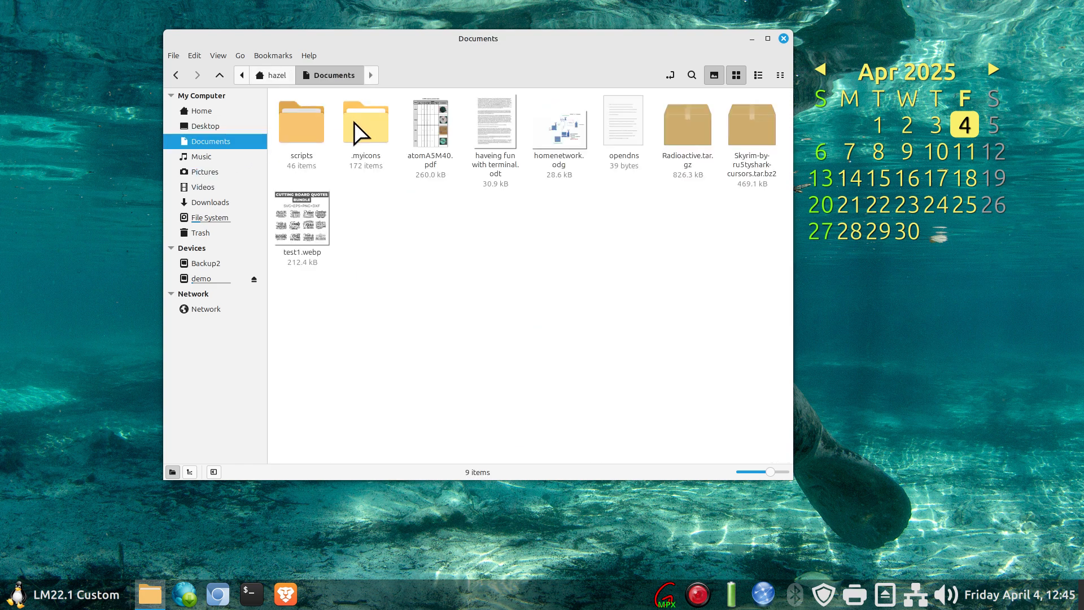
pyautogui.doubleClick(358, 126)
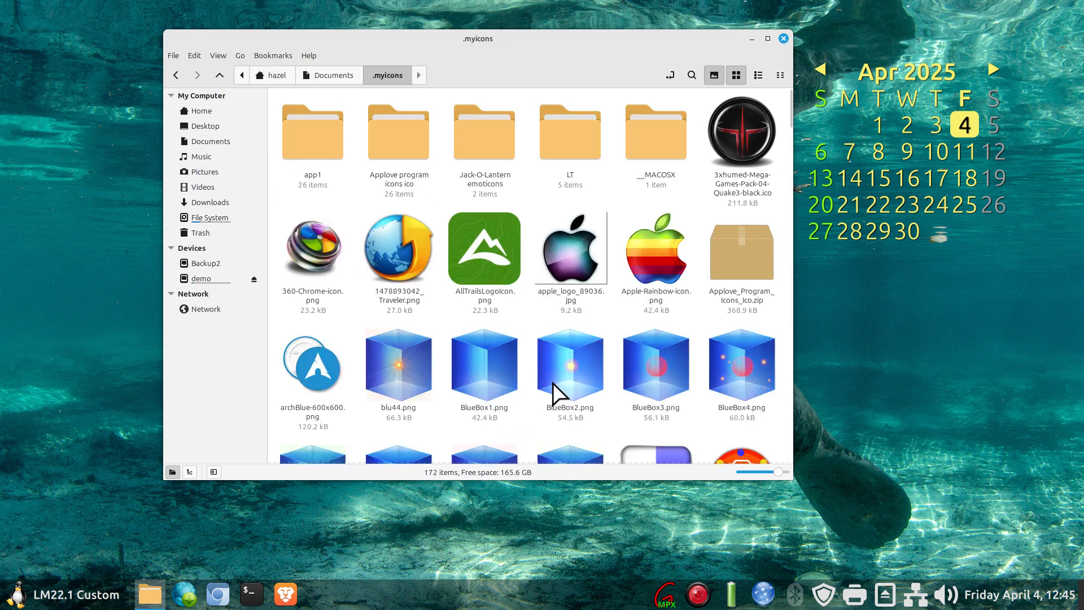
pyautogui.scroll(-1, 556, 379)
pyautogui.scroll(-2, 591, 341)
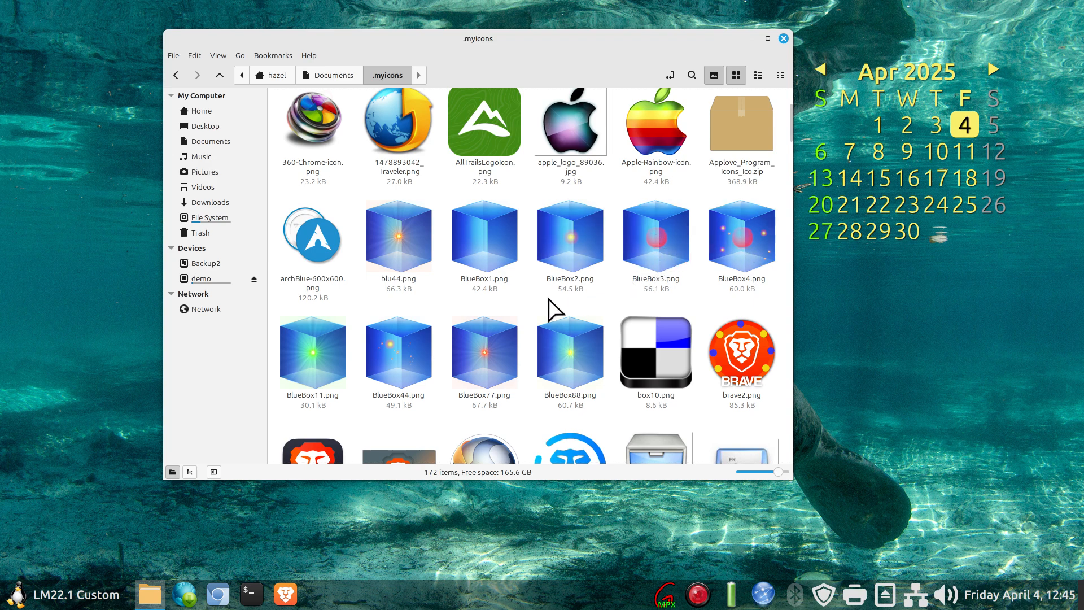
pyautogui.scroll(-7, 548, 299)
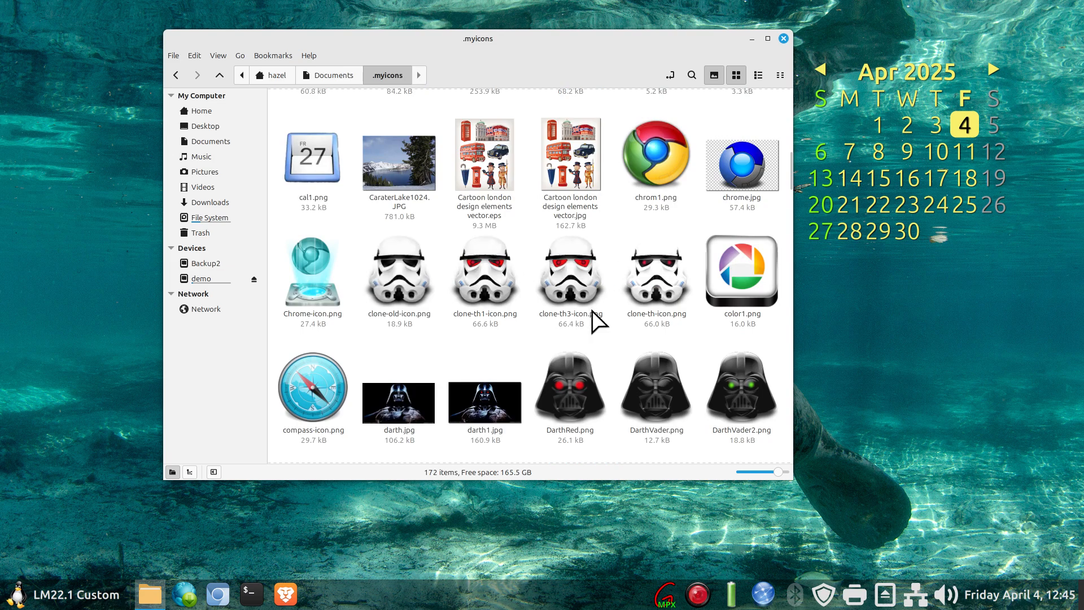
pyautogui.scroll(-10, 563, 336)
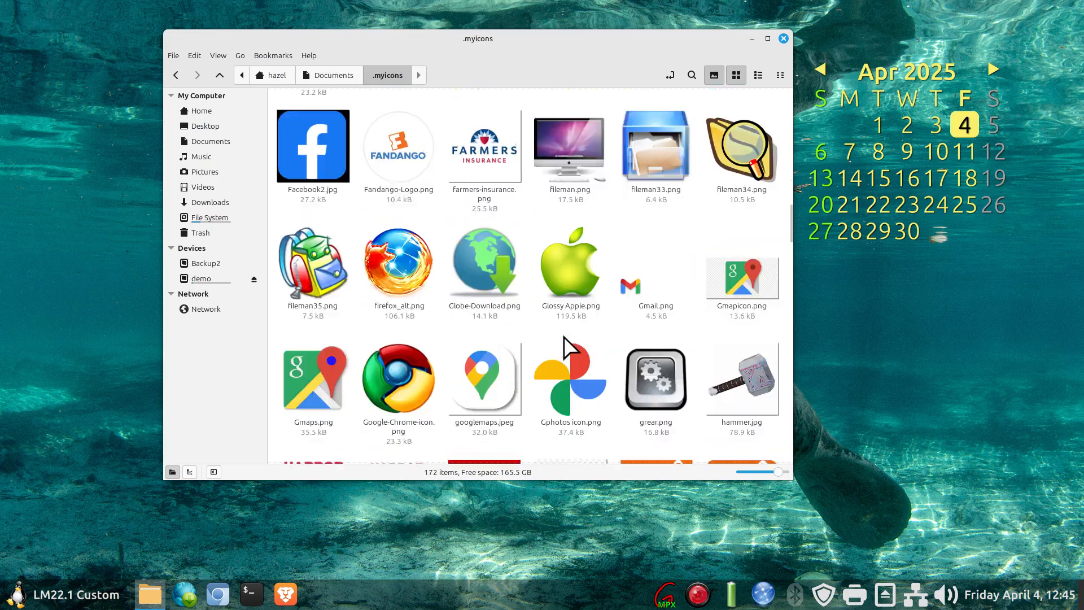
# Open Monitor-icon (copy).png from the .myicons folder in GIMP and enlarge the view to 300%
pyautogui.scroll(-8, 564, 336)
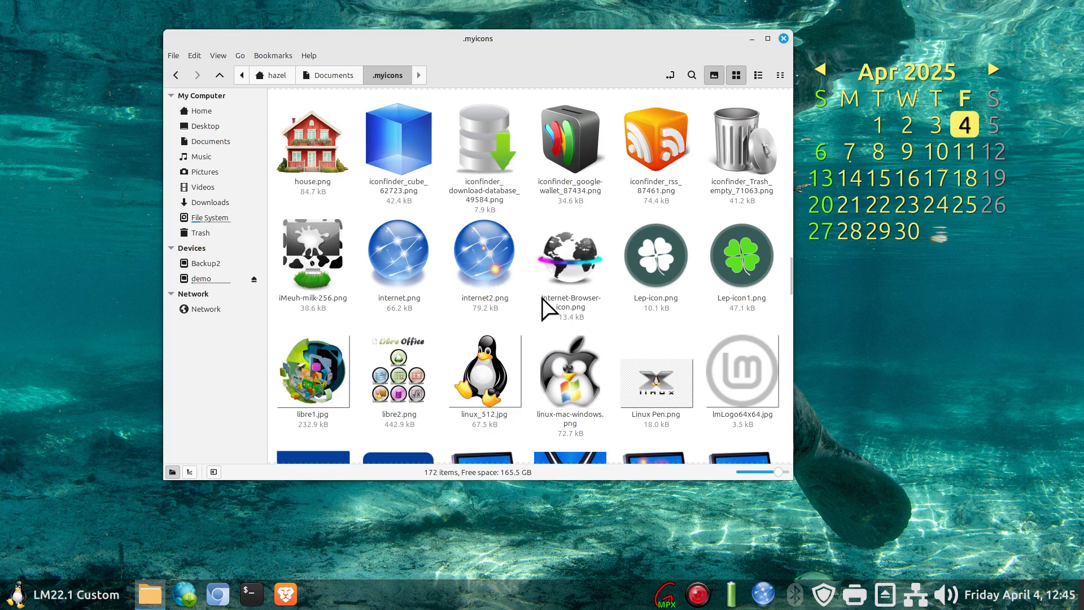
pyautogui.scroll(-4, 542, 297)
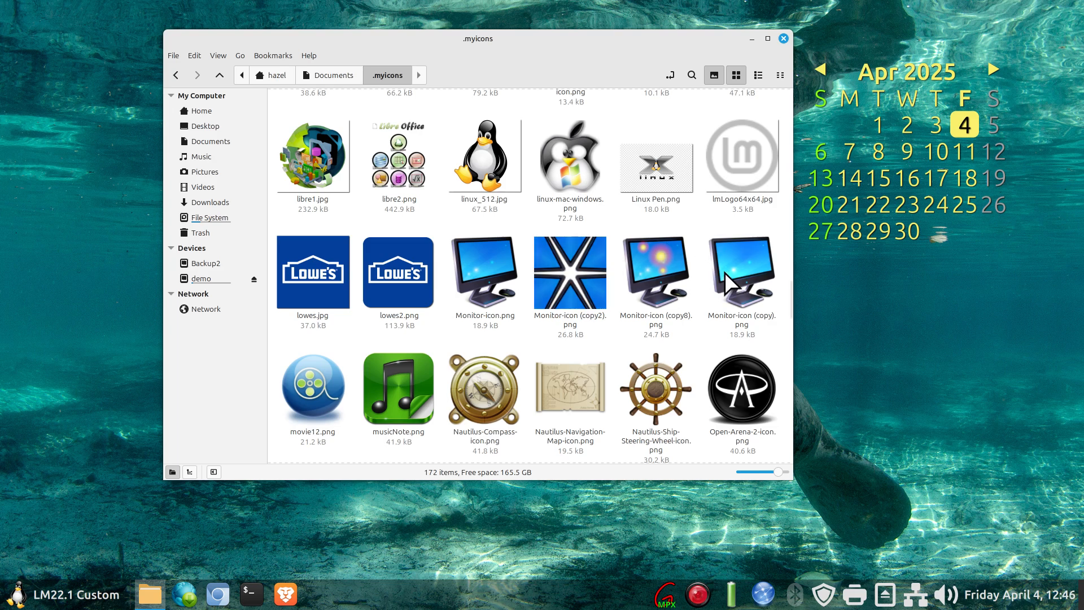
pyautogui.rightClick(740, 266)
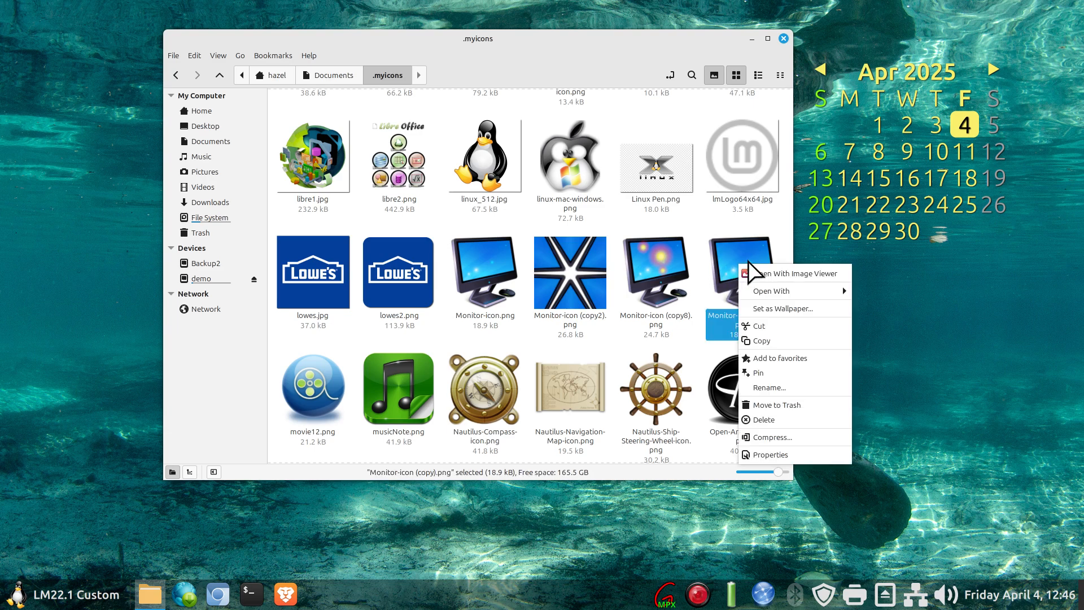
pyautogui.moveTo(808, 291)
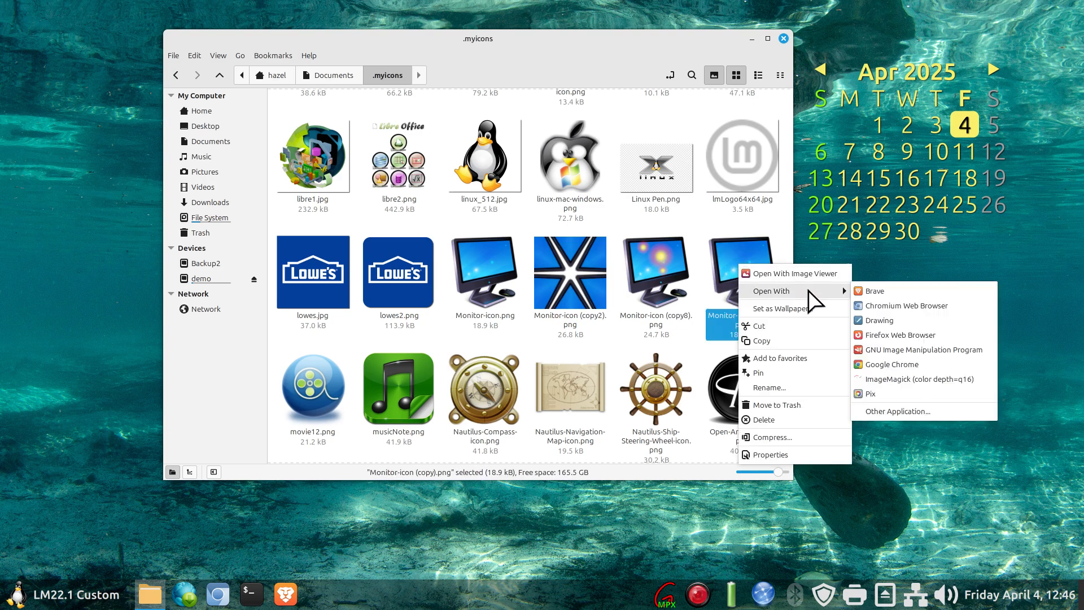
pyautogui.click(910, 350)
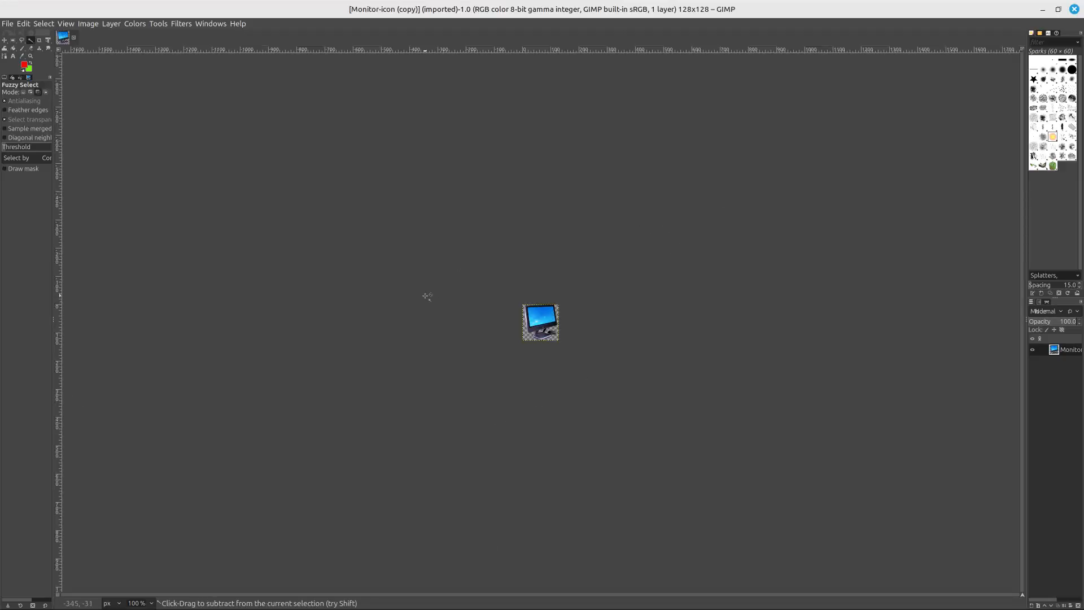
pyautogui.scroll(2, 426, 296)
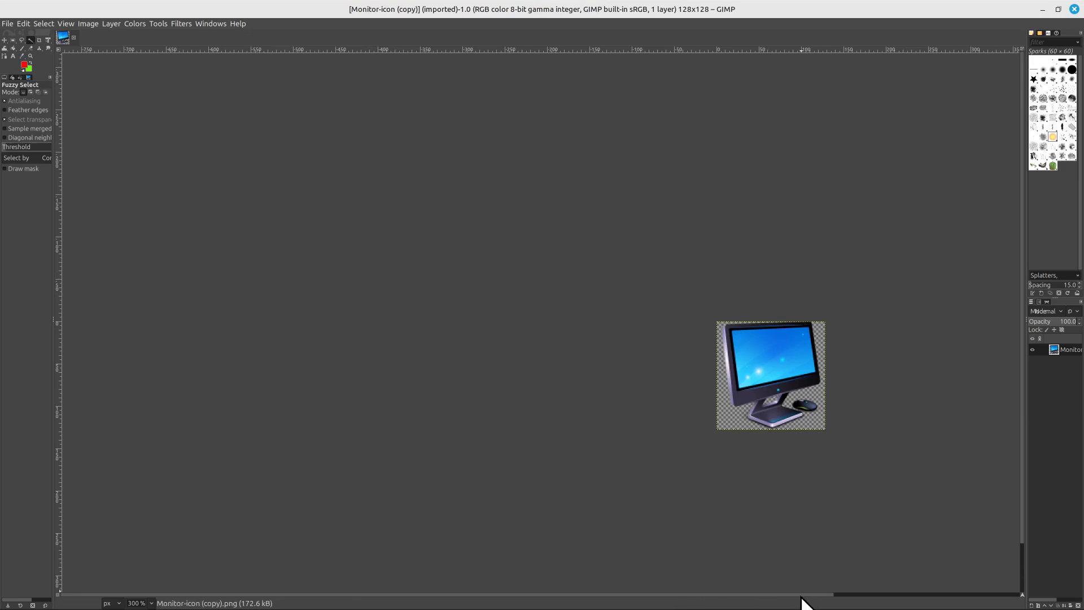
pyautogui.moveTo(804, 598); pyautogui.dragTo(854, 599)
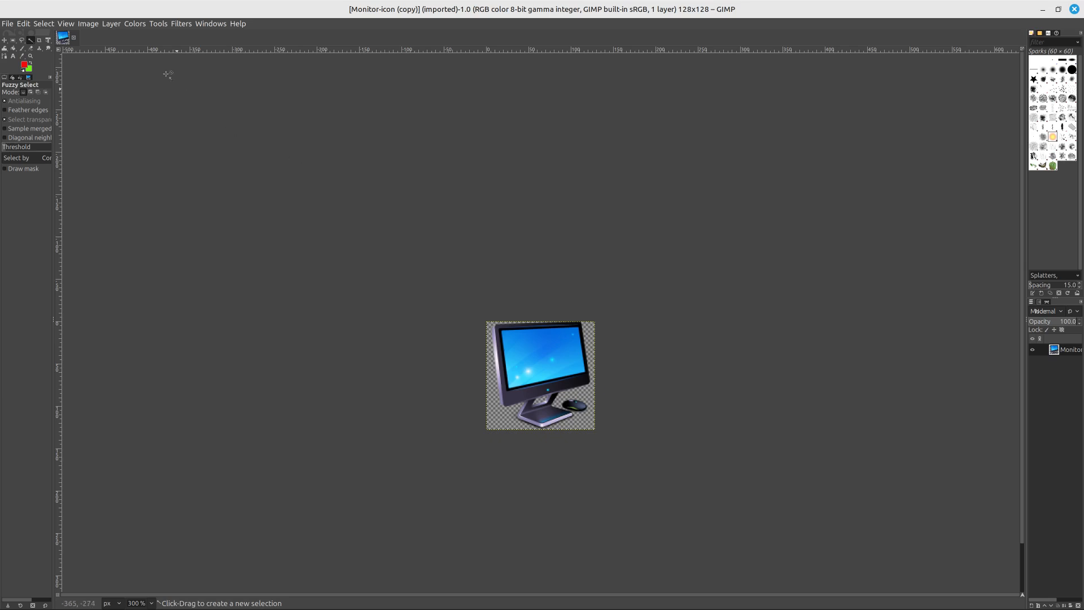
# View the Scale Image options for the monitor icon and close them without scaling
pyautogui.click(82, 23)
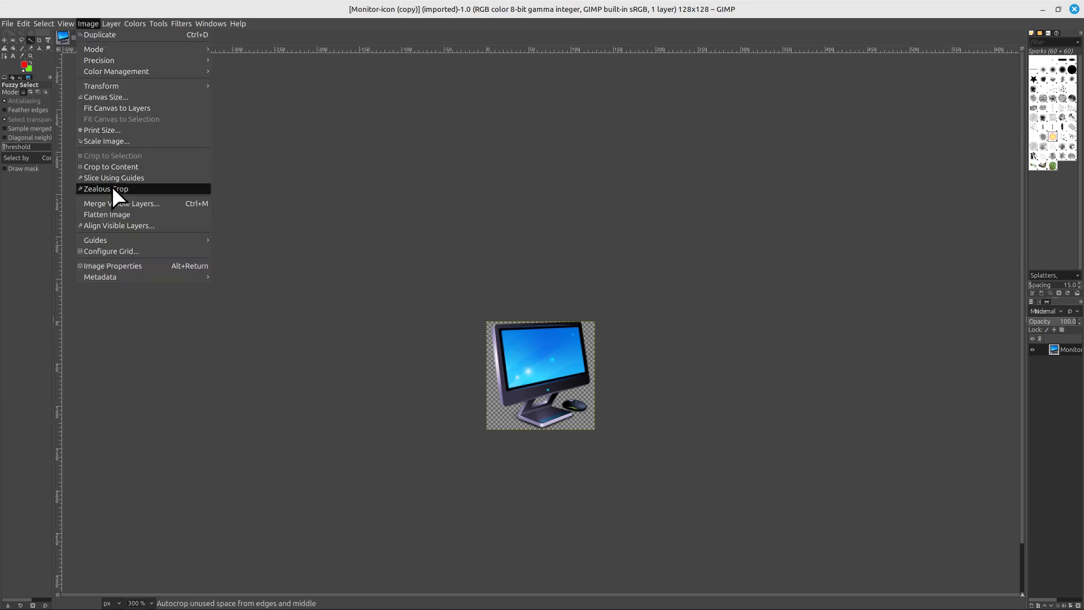
pyautogui.click(120, 141)
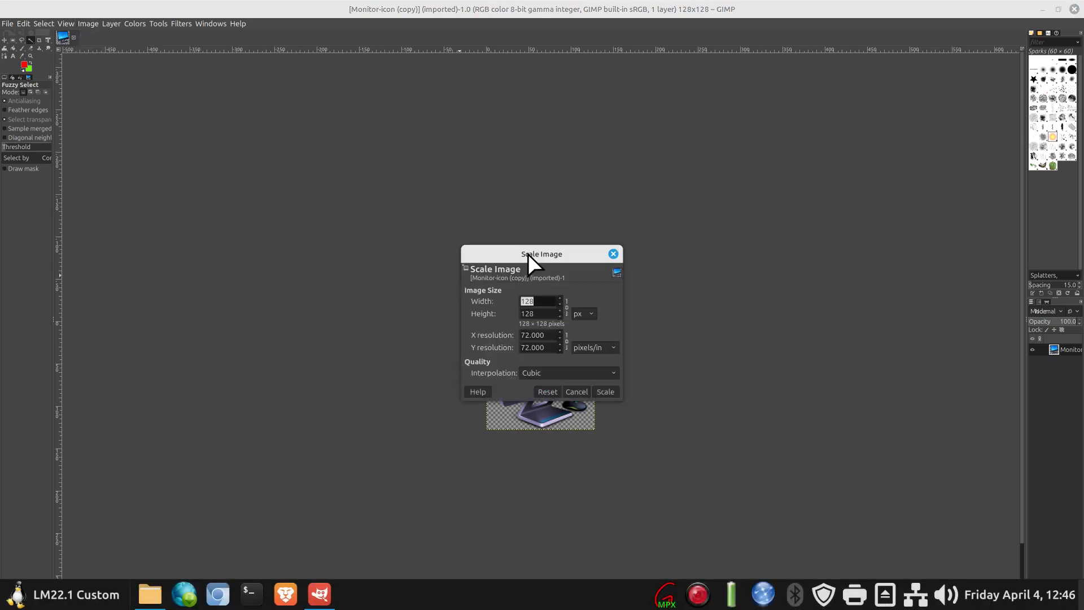
pyautogui.moveTo(528, 253); pyautogui.dragTo(315, 252)
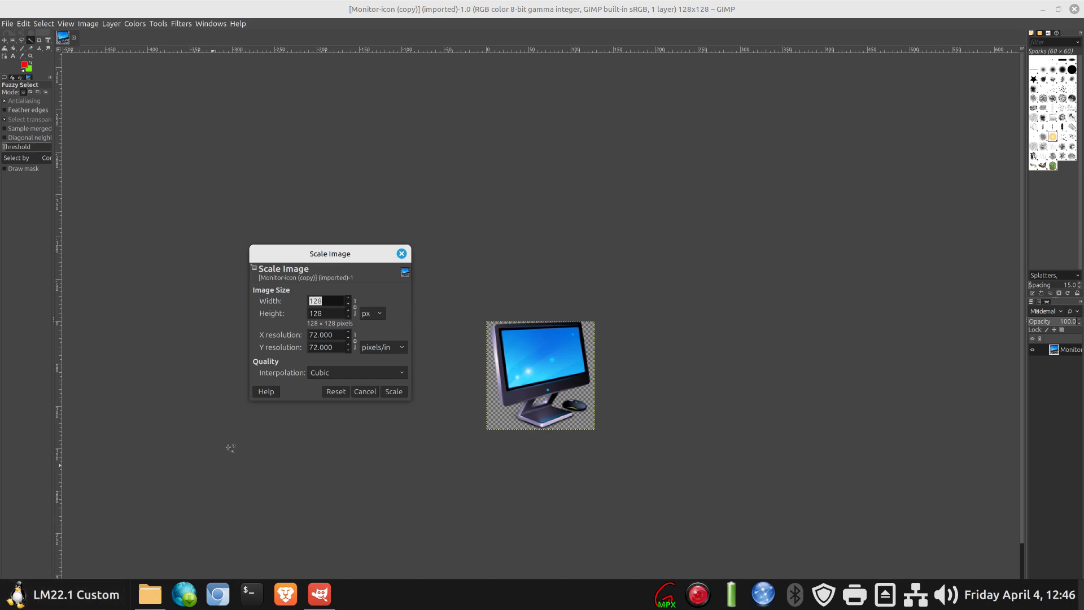
pyautogui.click(401, 253)
# Preview the Kaleidoscope filter on the monitor icon and cancel it
pyautogui.click(181, 24)
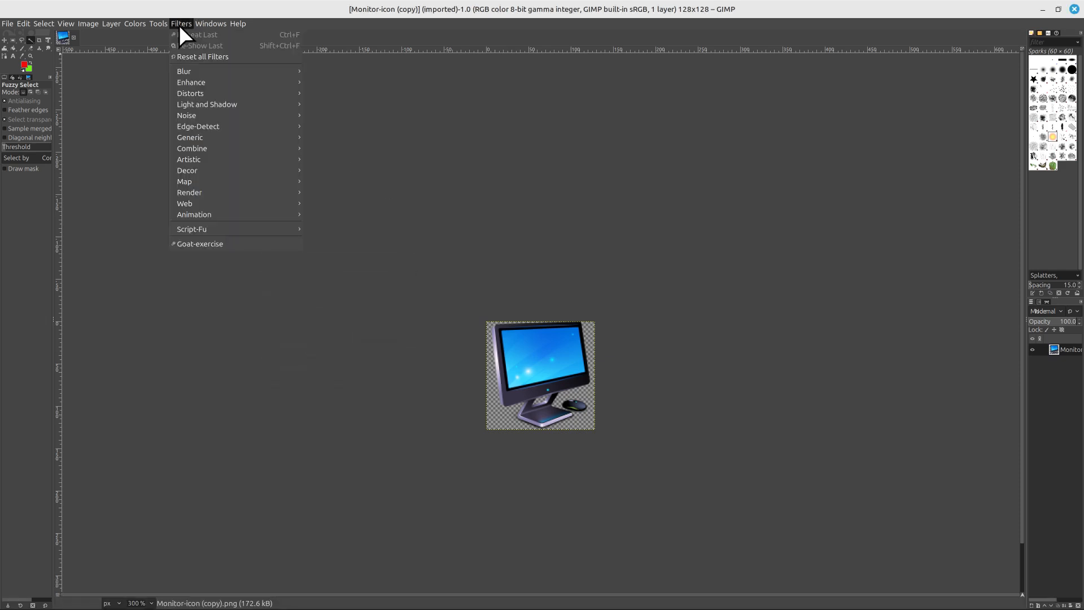
pyautogui.moveTo(211, 93)
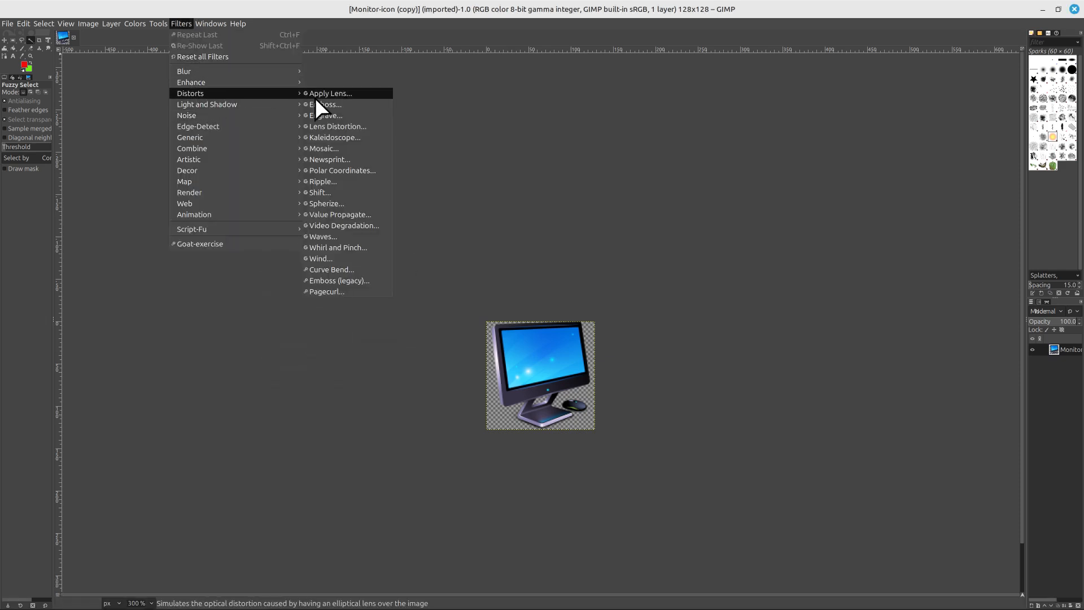
pyautogui.click(354, 138)
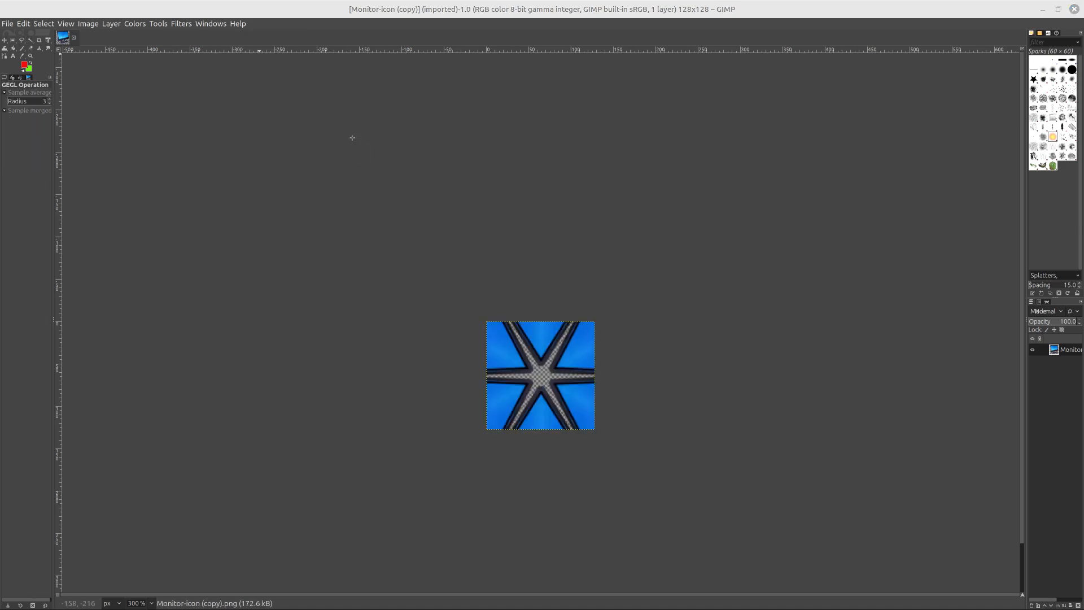
pyautogui.moveTo(445, 243); pyautogui.dragTo(235, 240)
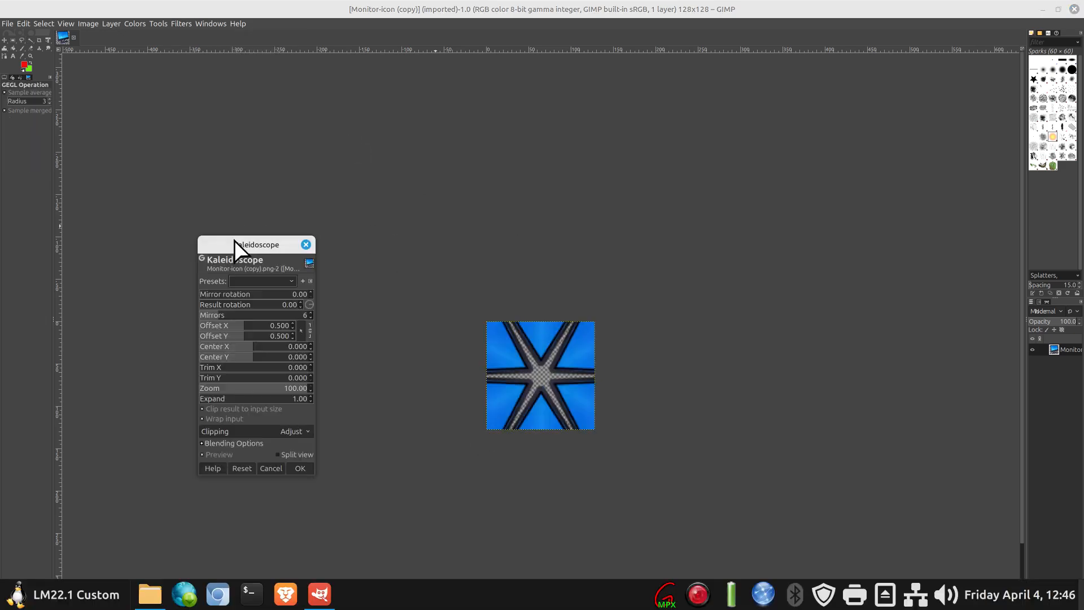
pyautogui.click(306, 244)
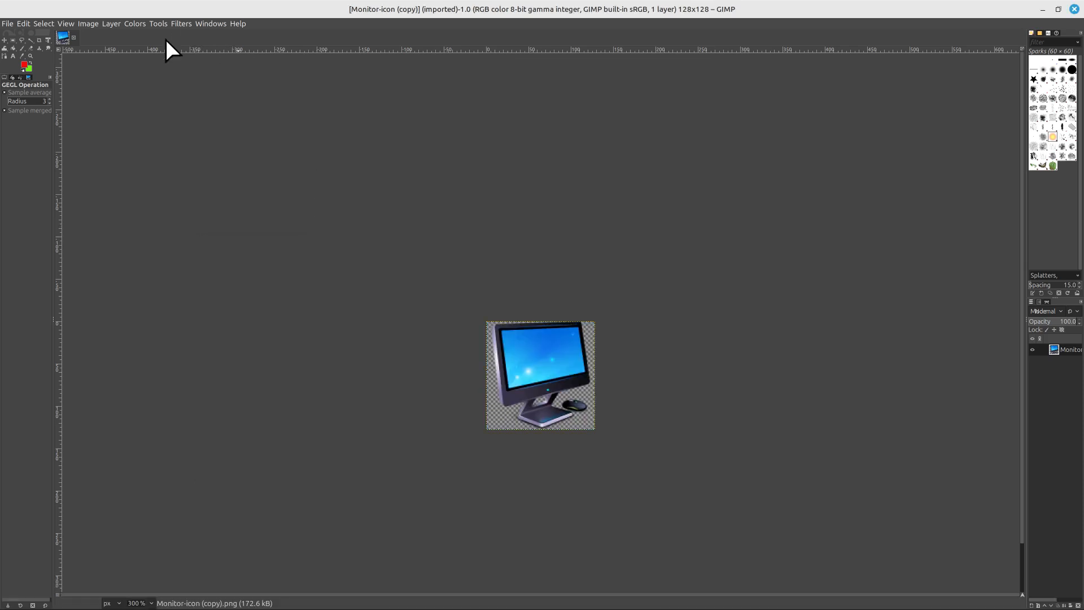
# Paint two Sparks brush dabs on the monitor's blue screen with the Paintbrush and undo both
pyautogui.click(21, 48)
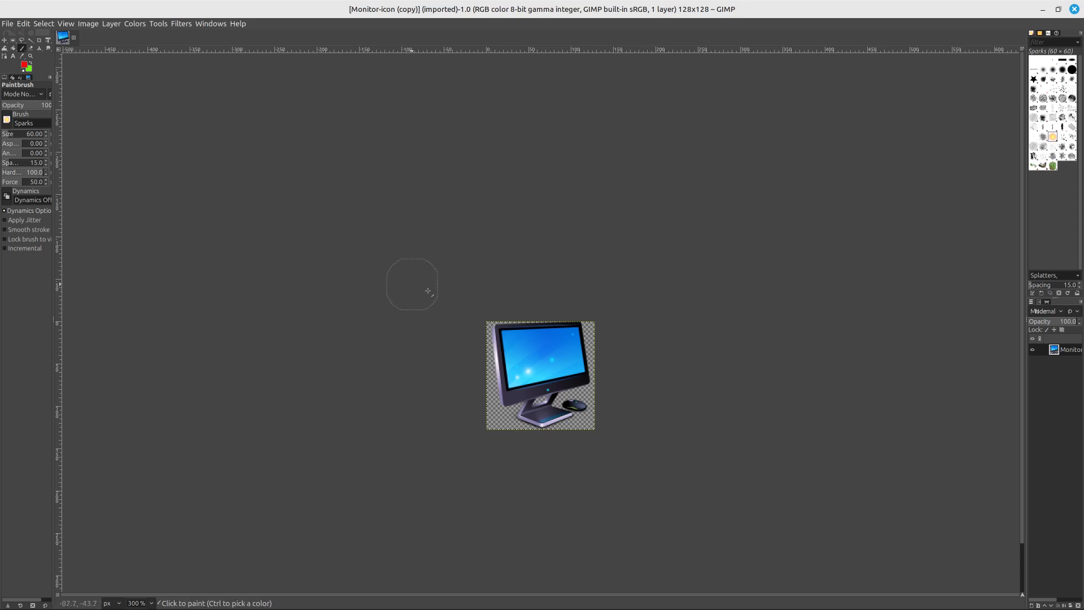
pyautogui.click(524, 348)
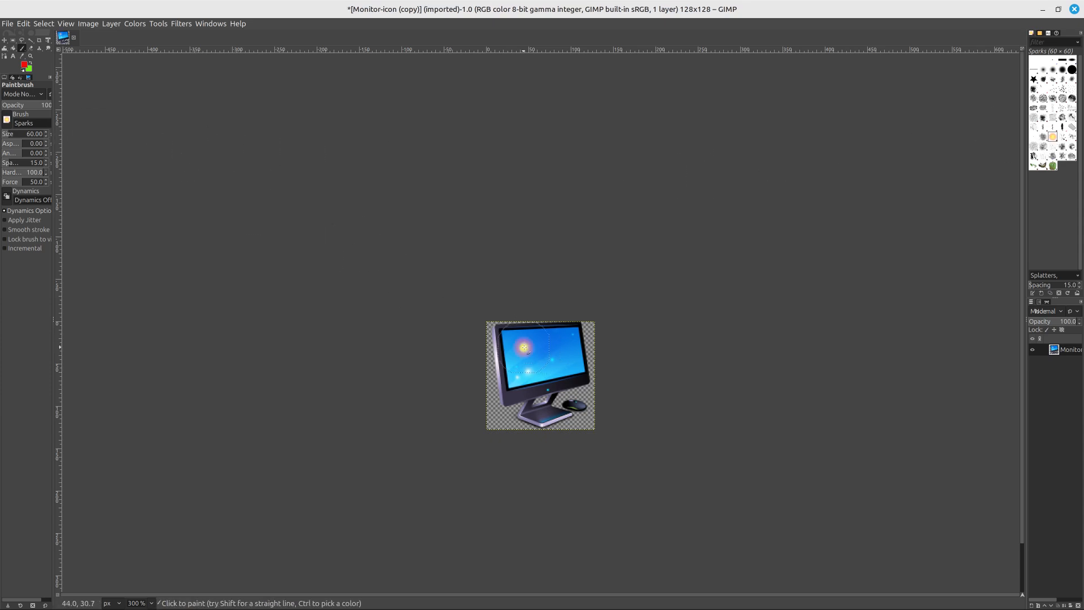
pyautogui.click(561, 345)
pyautogui.hotkey('ctrl', 'z')
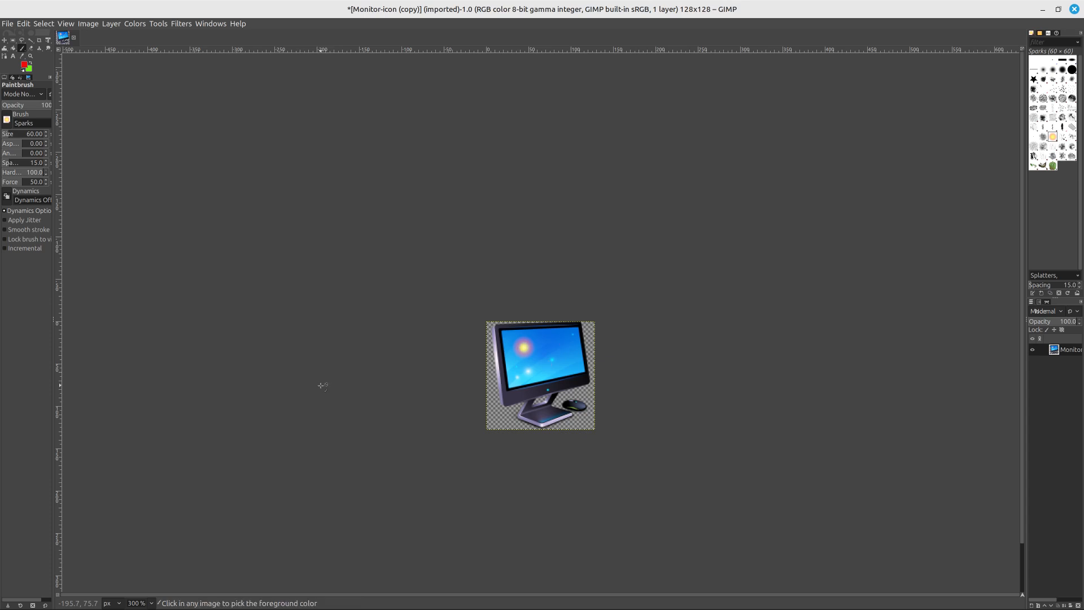
pyautogui.hotkey('ctrl', 'z')
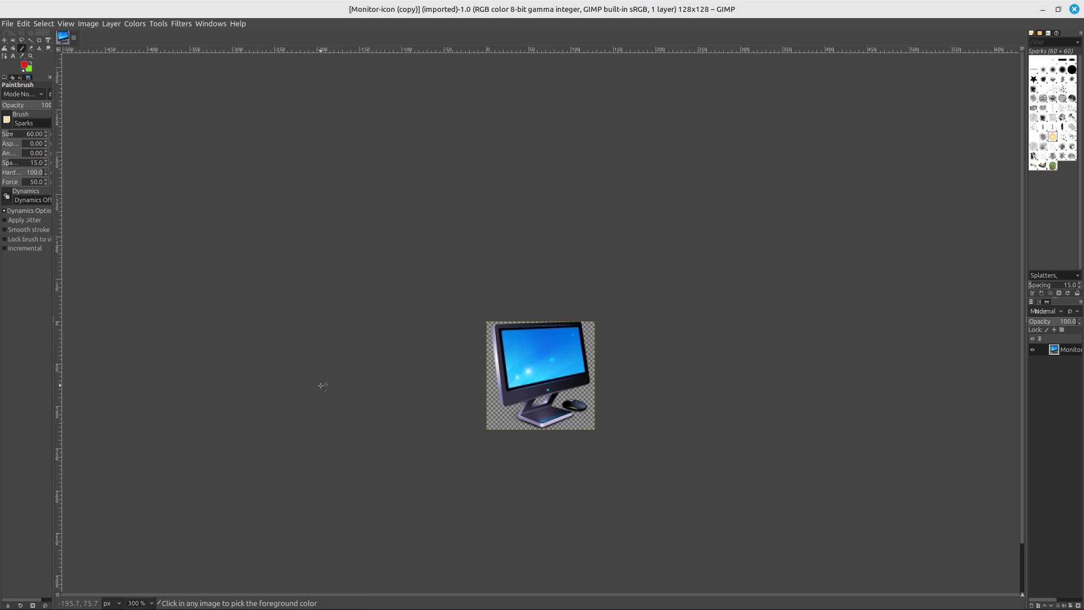
# Start the Supernova light filter on the monitor icon and set its color to yellow ffde00
pyautogui.click(154, 24)
pyautogui.moveTo(180, 23)
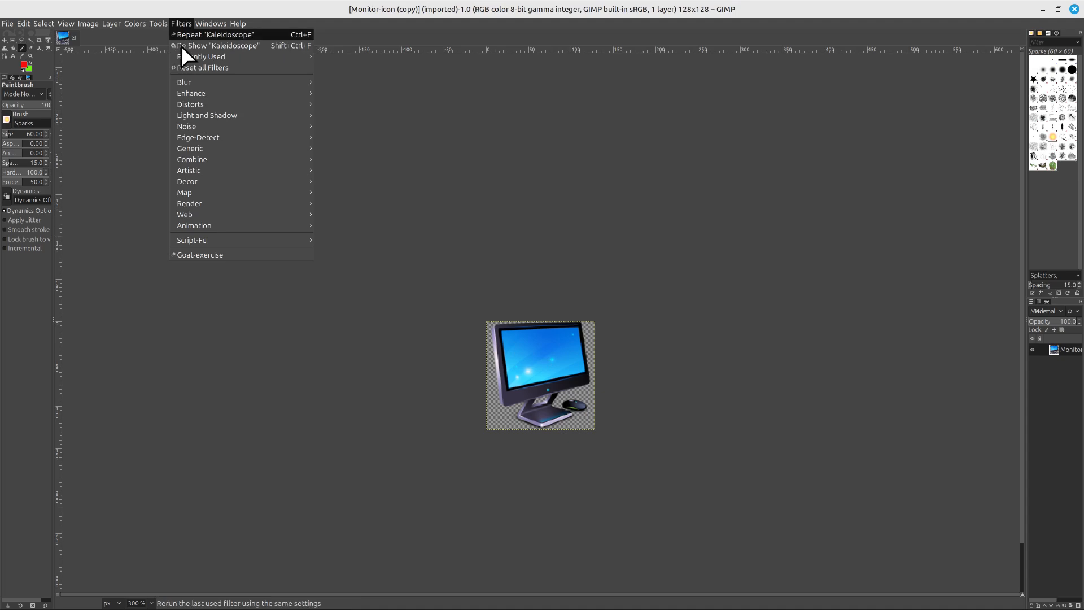
pyautogui.moveTo(214, 107)
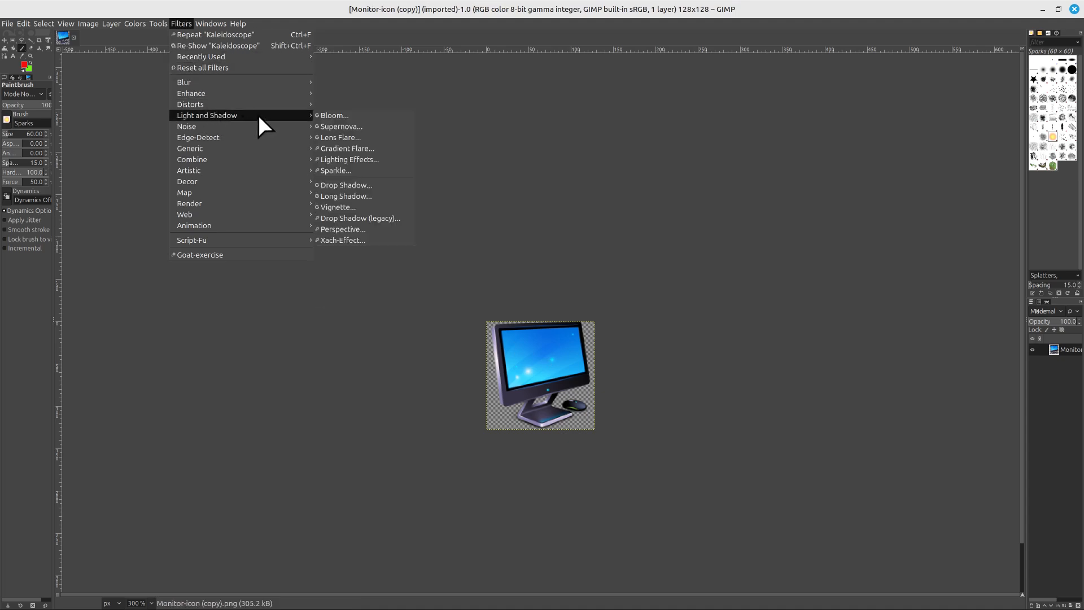
pyautogui.click(338, 170)
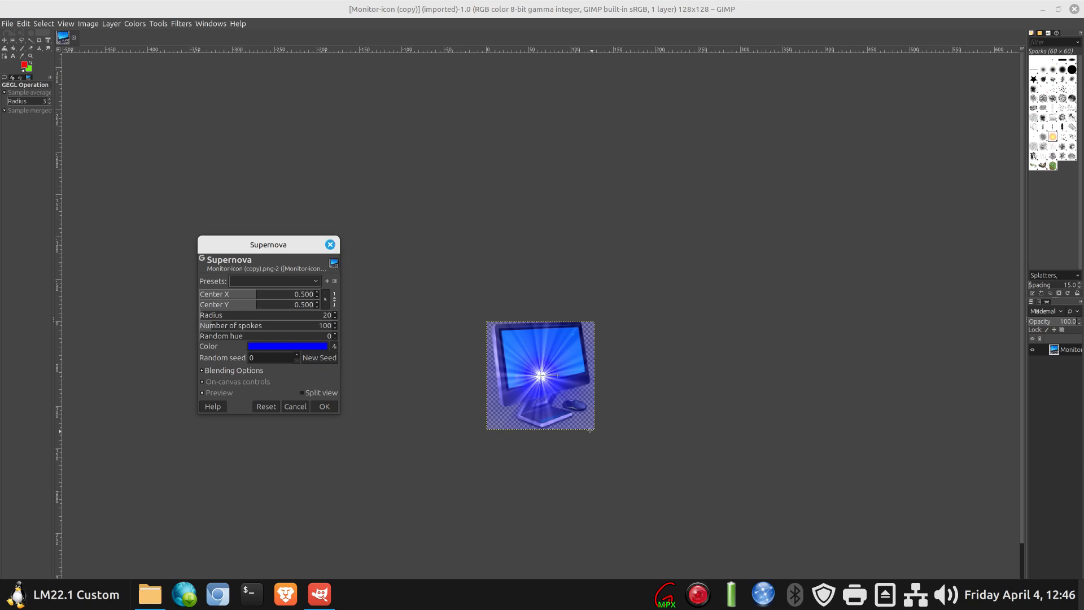
pyautogui.click(309, 347)
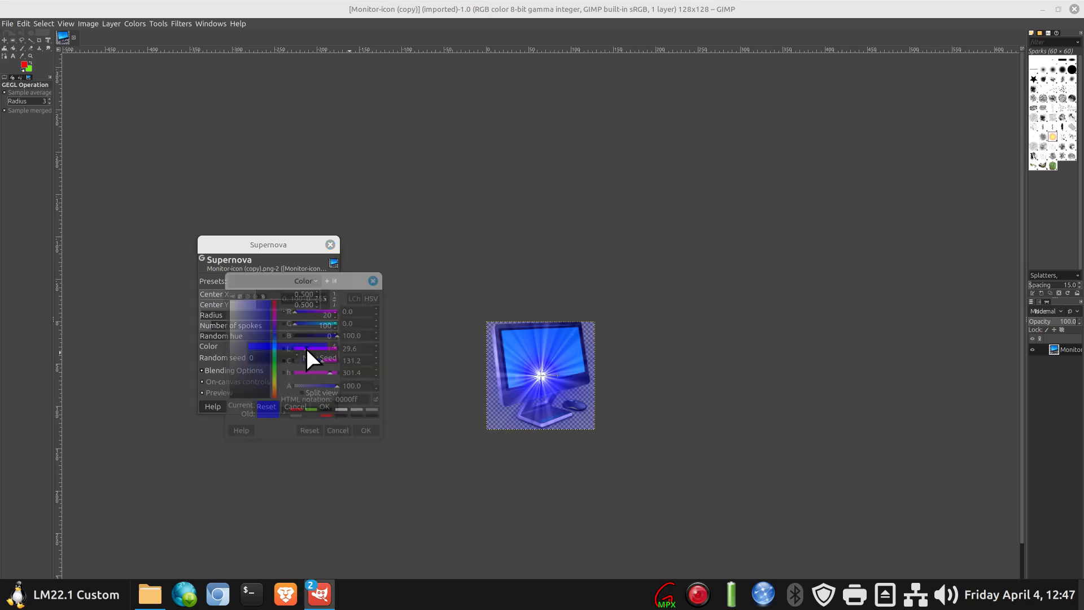
pyautogui.click(273, 384)
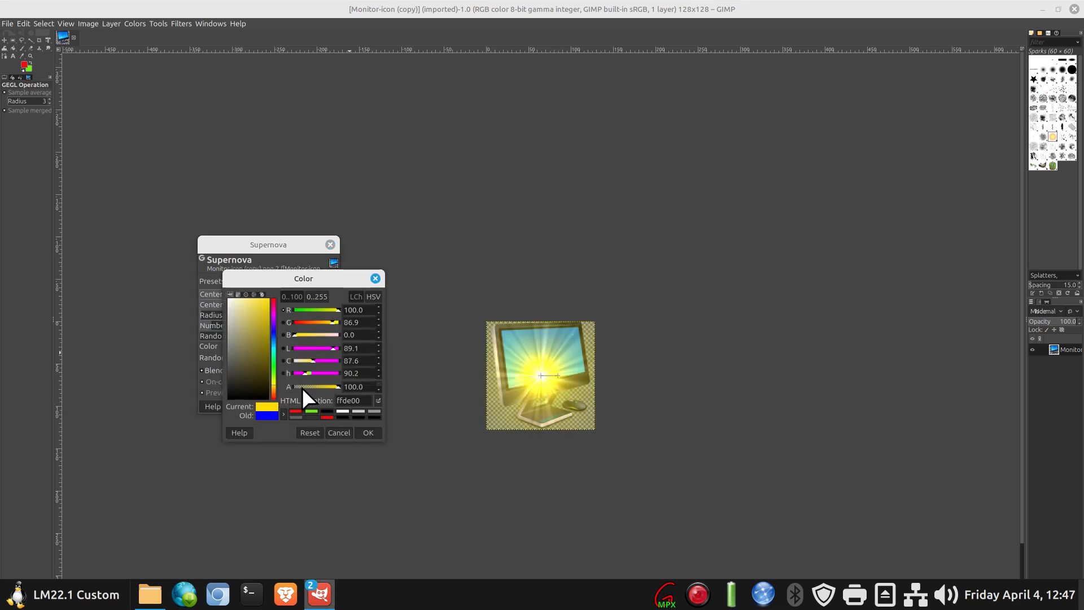
pyautogui.click(377, 432)
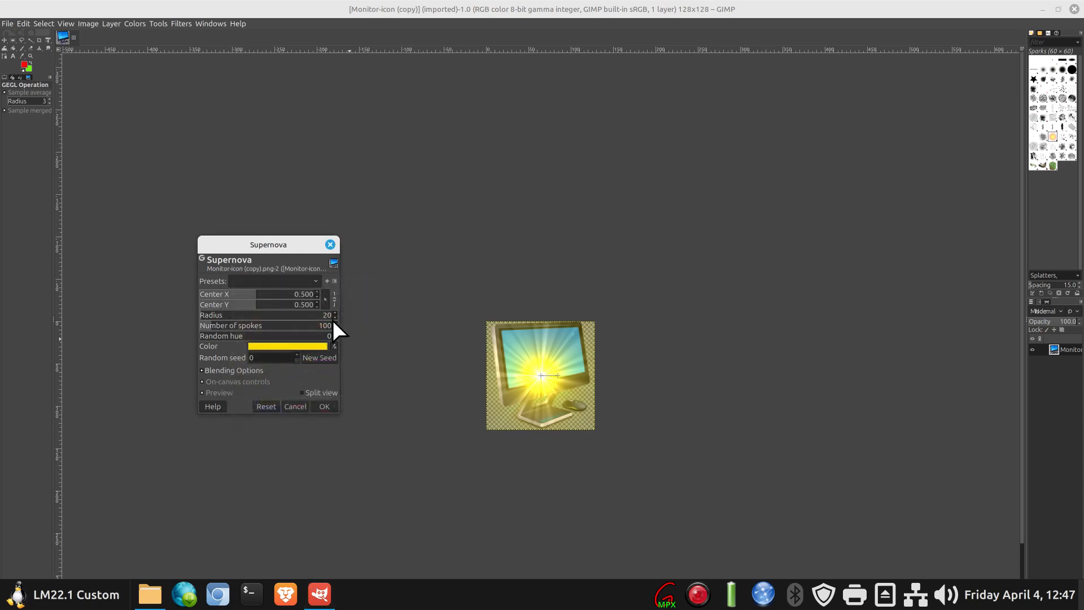
# Set the Supernova radius to 6
pyautogui.click(334, 317)
pyautogui.click(334, 316)
pyautogui.click(333, 316)
pyautogui.click(334, 317)
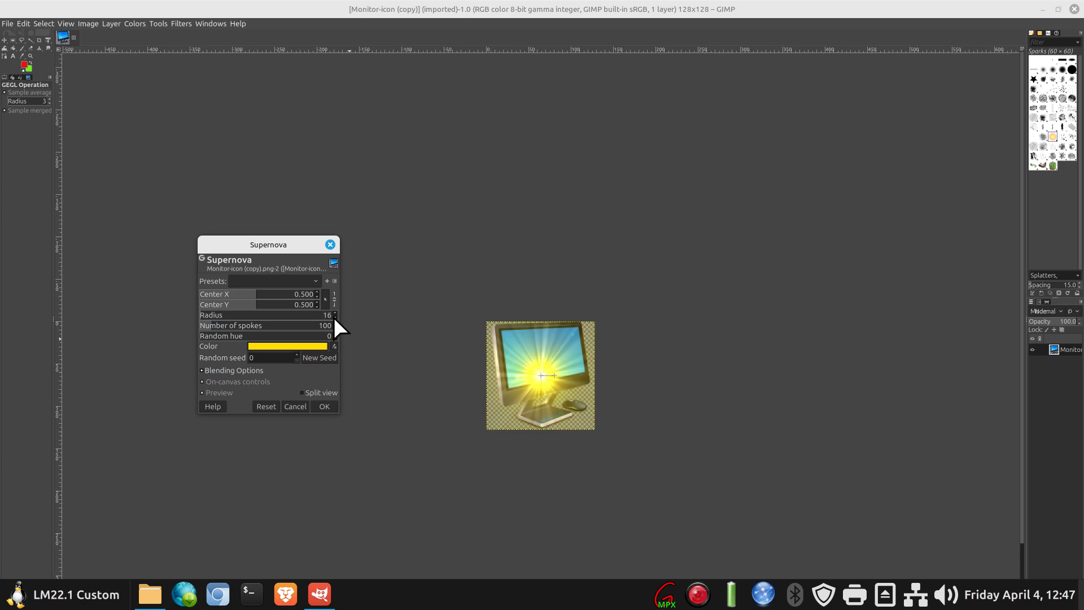
pyautogui.click(334, 317)
pyautogui.click(333, 316)
pyautogui.click(334, 317)
pyautogui.click(334, 316)
pyautogui.click(334, 317)
pyautogui.click(333, 317)
pyautogui.click(333, 317)
pyautogui.click(334, 317)
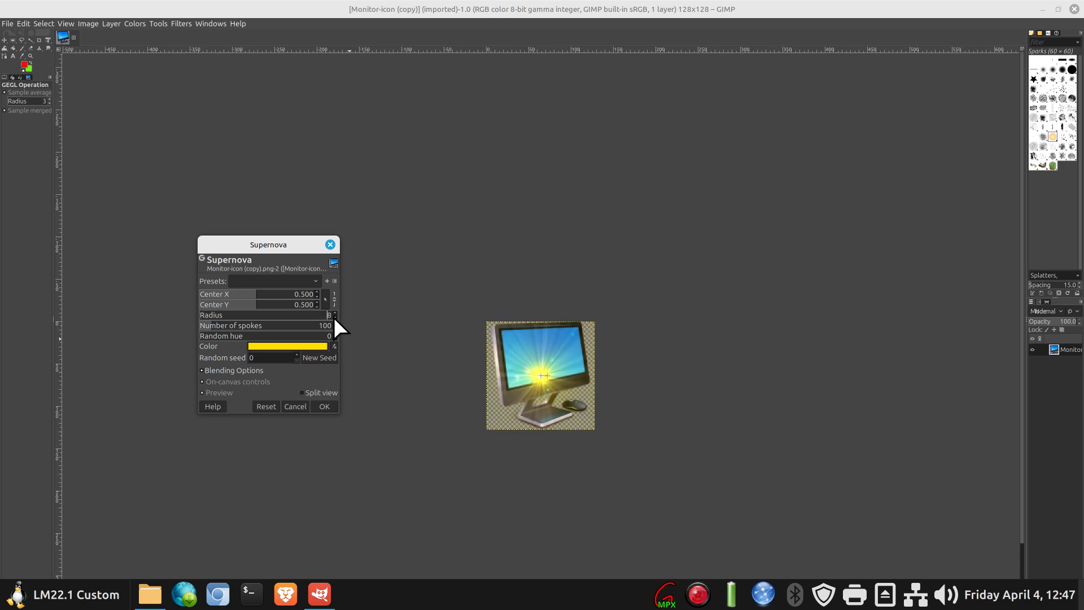
pyautogui.click(334, 317)
pyautogui.click(334, 317)
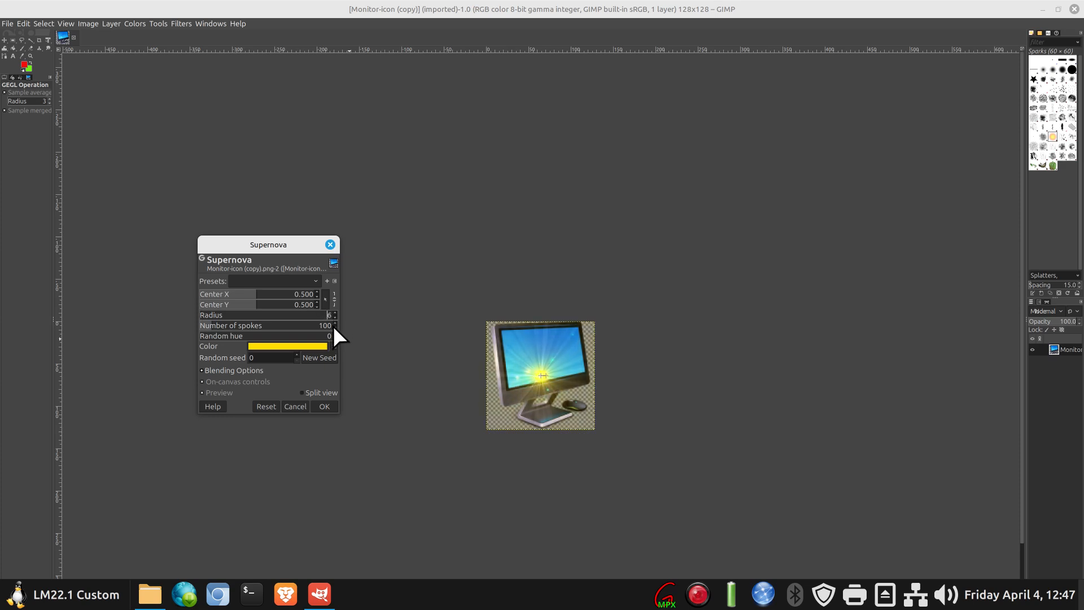
# Slightly reduce the Supernova's number of spokes and apply the filter to the monitor icon
pyautogui.click(333, 327)
pyautogui.click(334, 327)
pyautogui.click(333, 327)
pyautogui.click(333, 326)
pyautogui.click(324, 406)
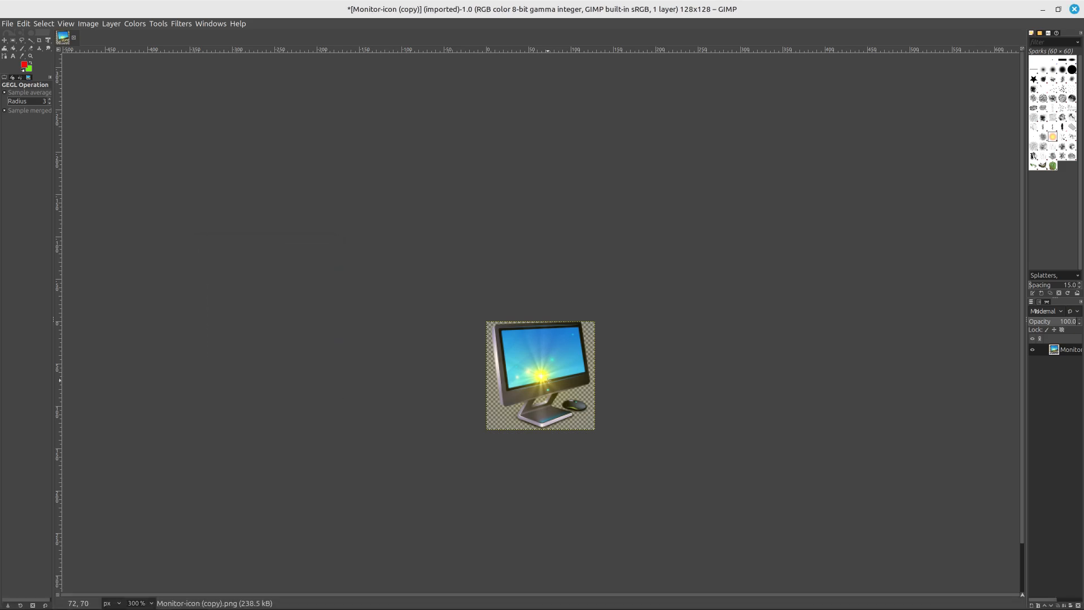
# Point out the Export As option, quit GIMP discarding the icon changes, and close the .myicons folder window
pyautogui.click(8, 23)
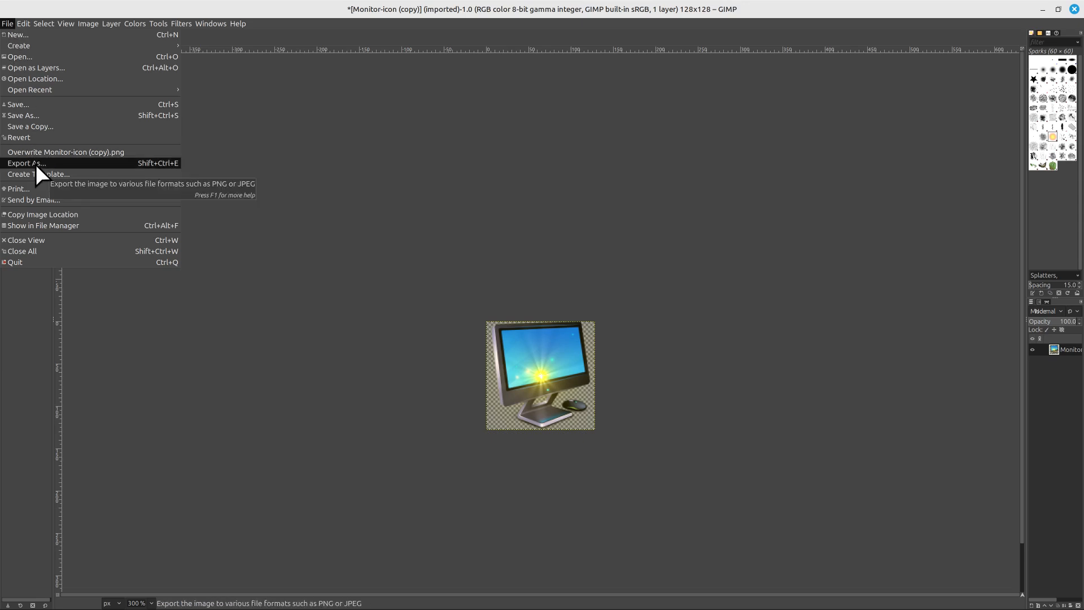
pyautogui.click(622, 136)
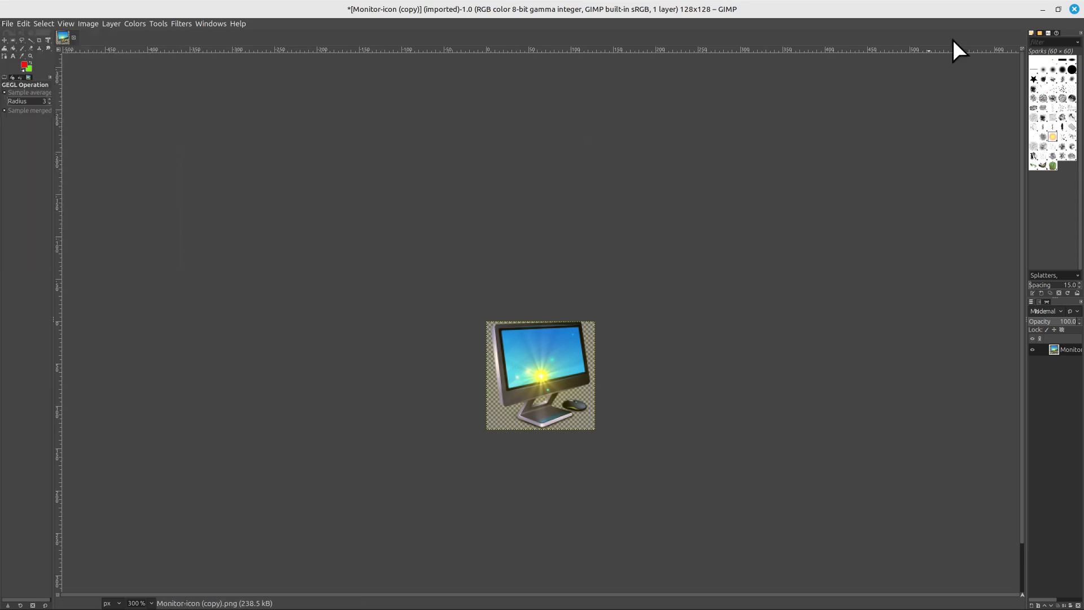
pyautogui.click(1075, 9)
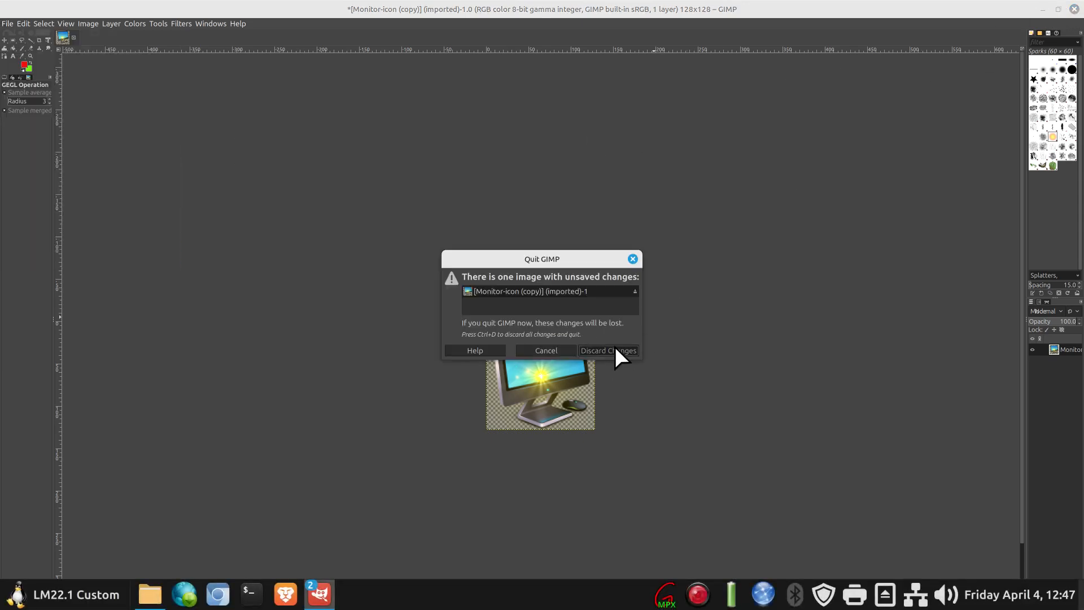
pyautogui.click(614, 352)
pyautogui.click(784, 38)
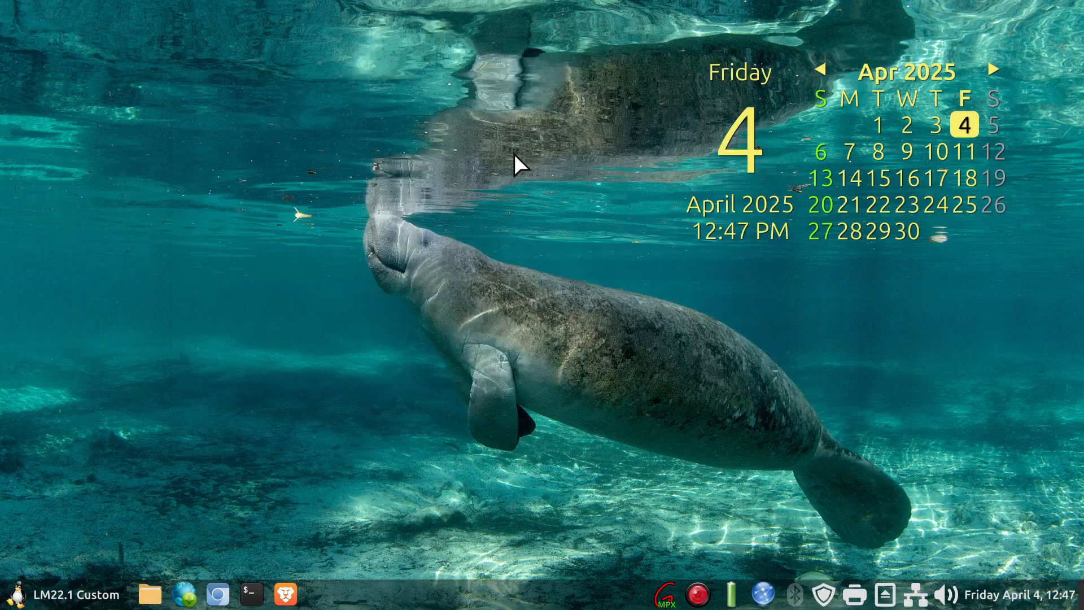
# Change the desktop's icon theme to buuf-nestort in the Themes settings and close System Settings
pyautogui.rightClick(449, 597)
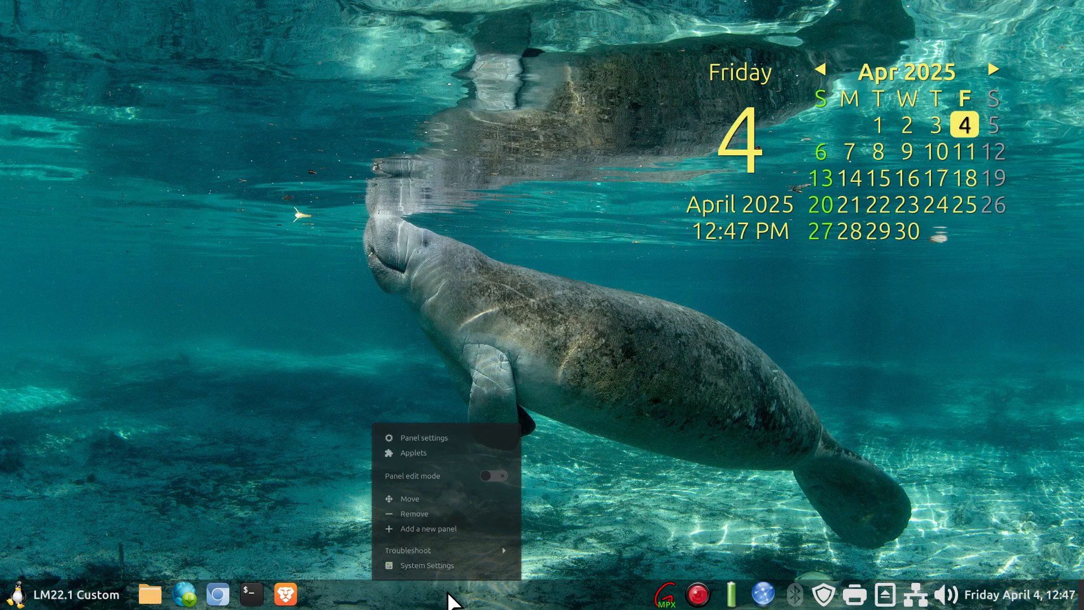
pyautogui.click(445, 565)
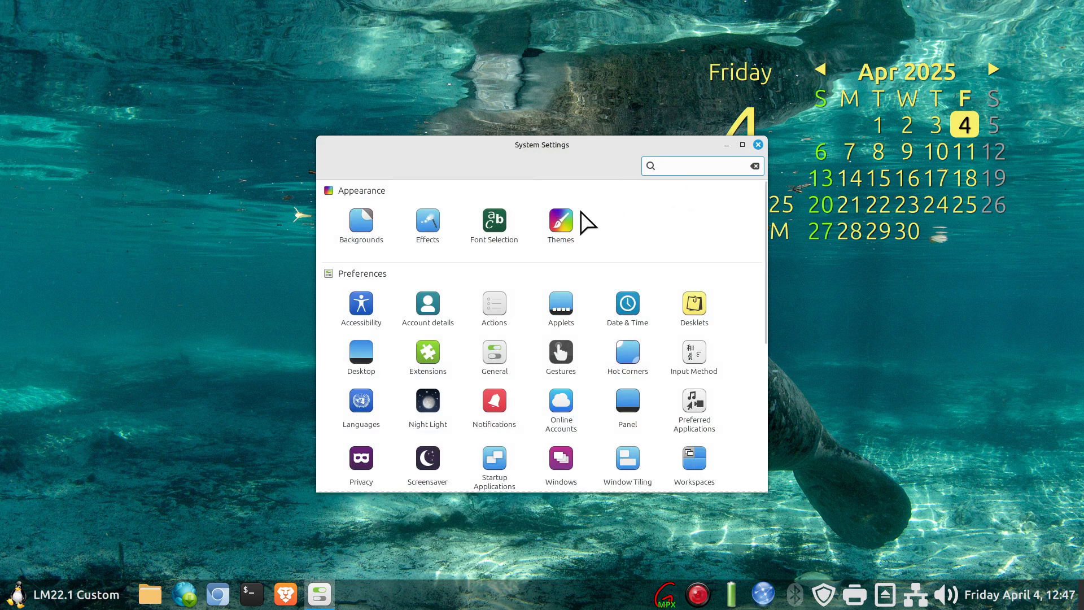
pyautogui.click(575, 219)
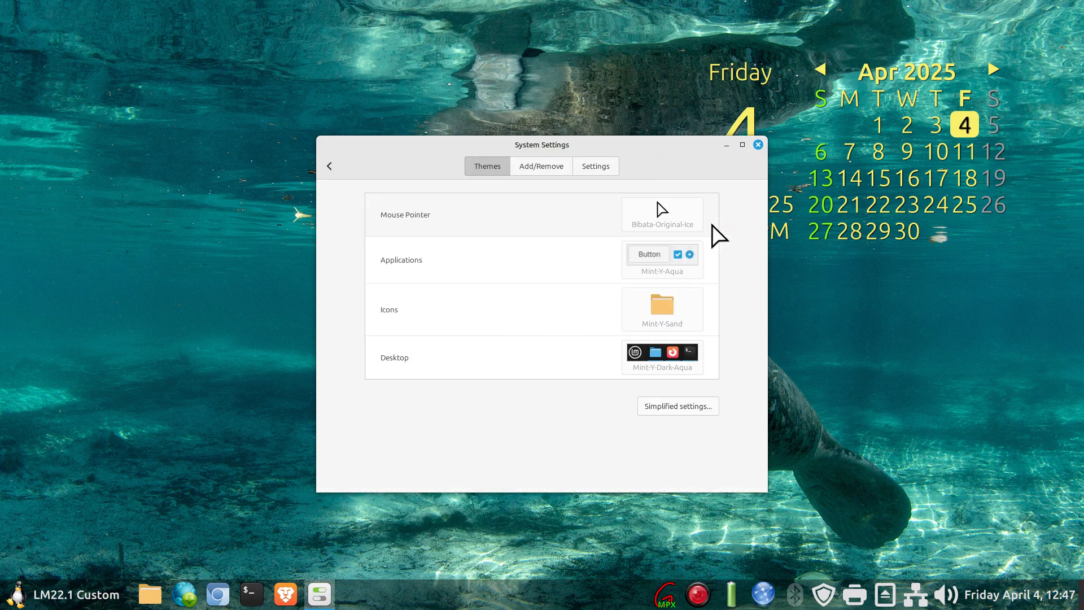
pyautogui.click(673, 320)
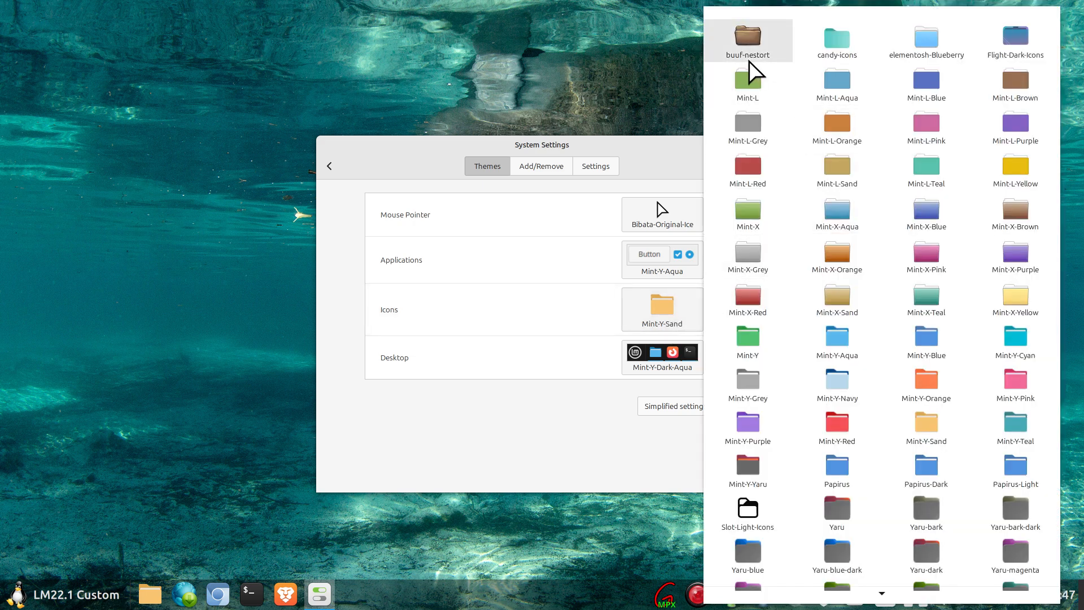
pyautogui.click(750, 40)
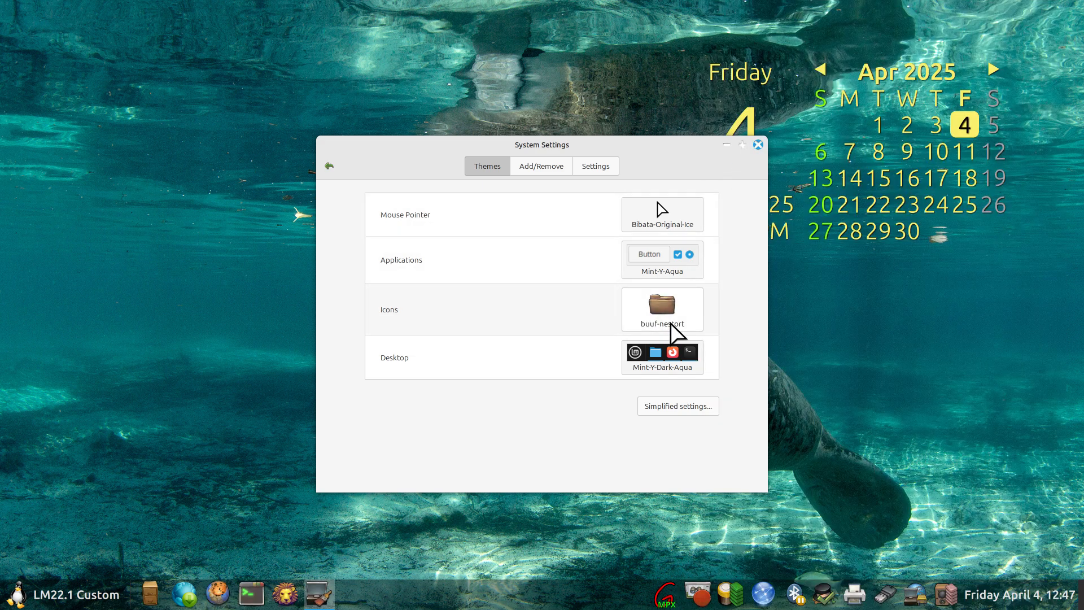
pyautogui.click(758, 145)
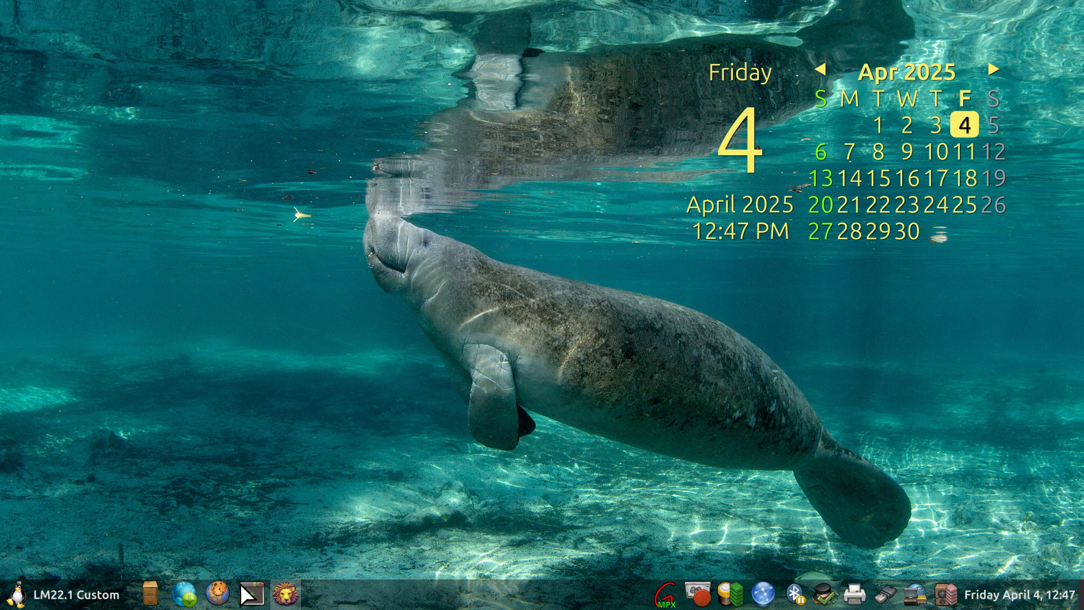
# Open the home folder in the file manager and toggle the display of hidden files off and back on
pyautogui.click(149, 594)
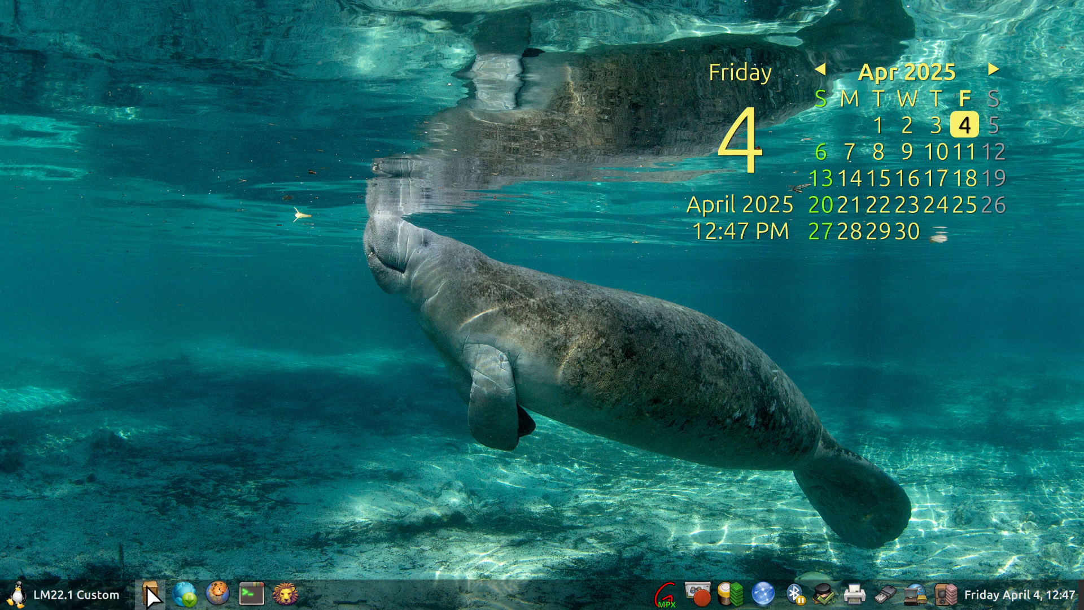
pyautogui.moveTo(481, 70); pyautogui.dragTo(423, 46)
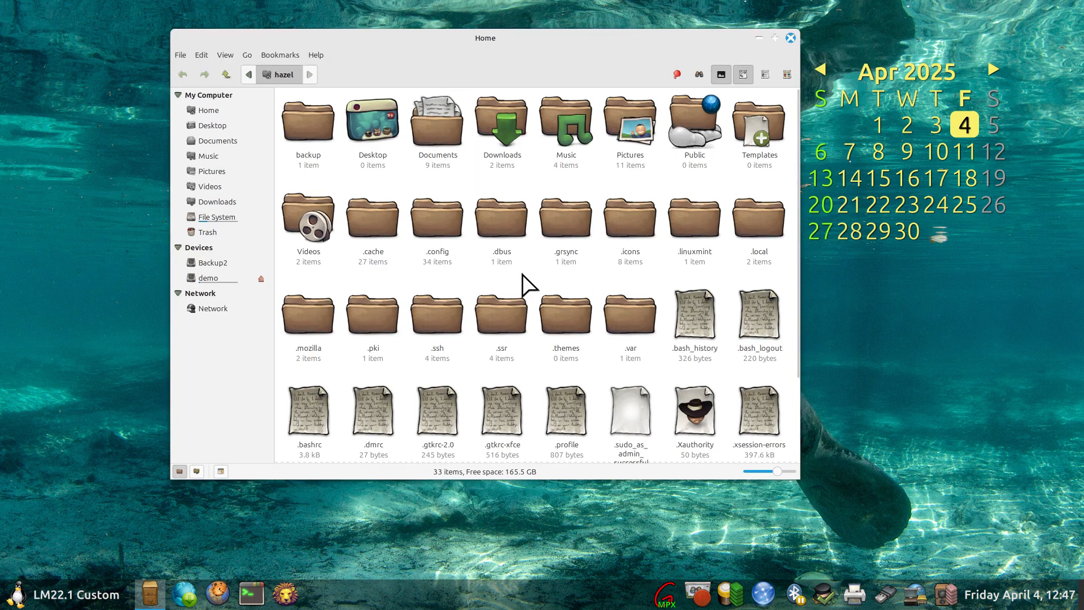
pyautogui.rightClick(522, 274)
pyautogui.click(562, 378)
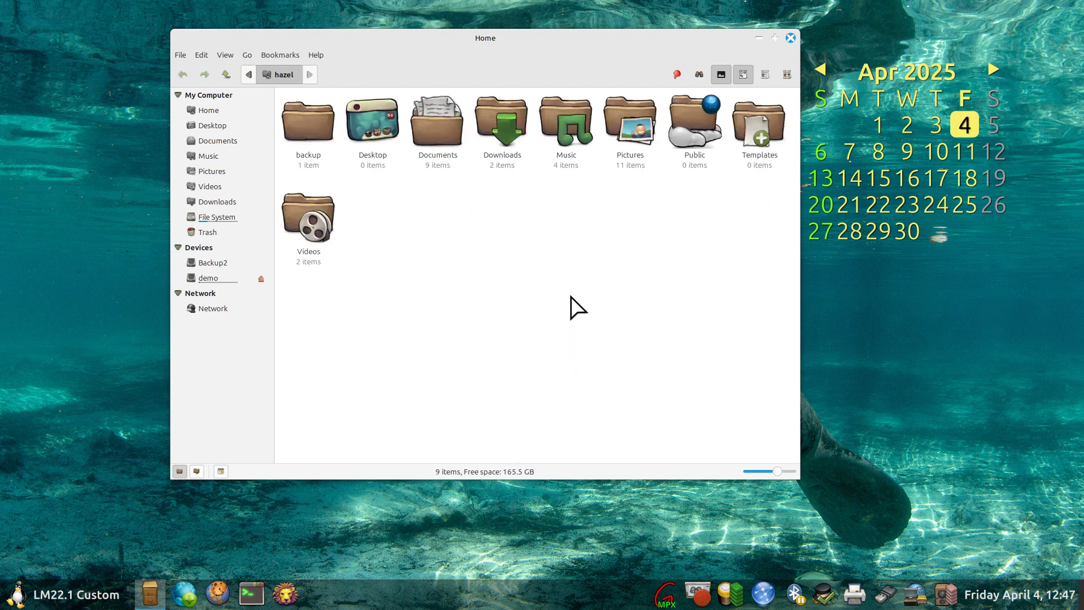
pyautogui.rightClick(467, 242)
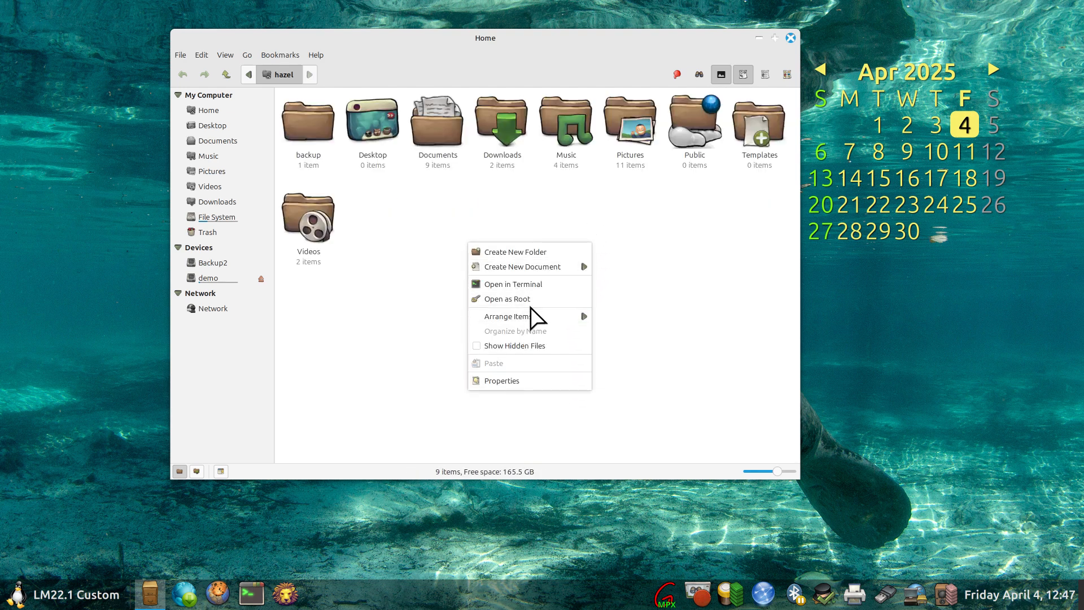
pyautogui.click(529, 346)
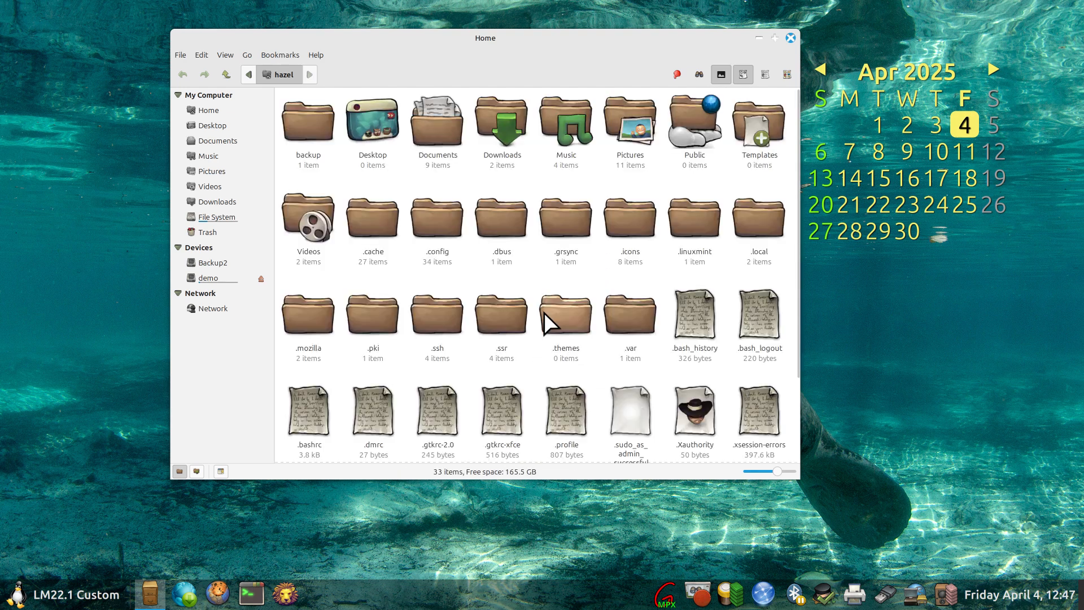
# Open the apps folder of the buuf-nestort icon theme inside the hidden .icons folder
pyautogui.doubleClick(631, 228)
pyautogui.doubleClick(323, 131)
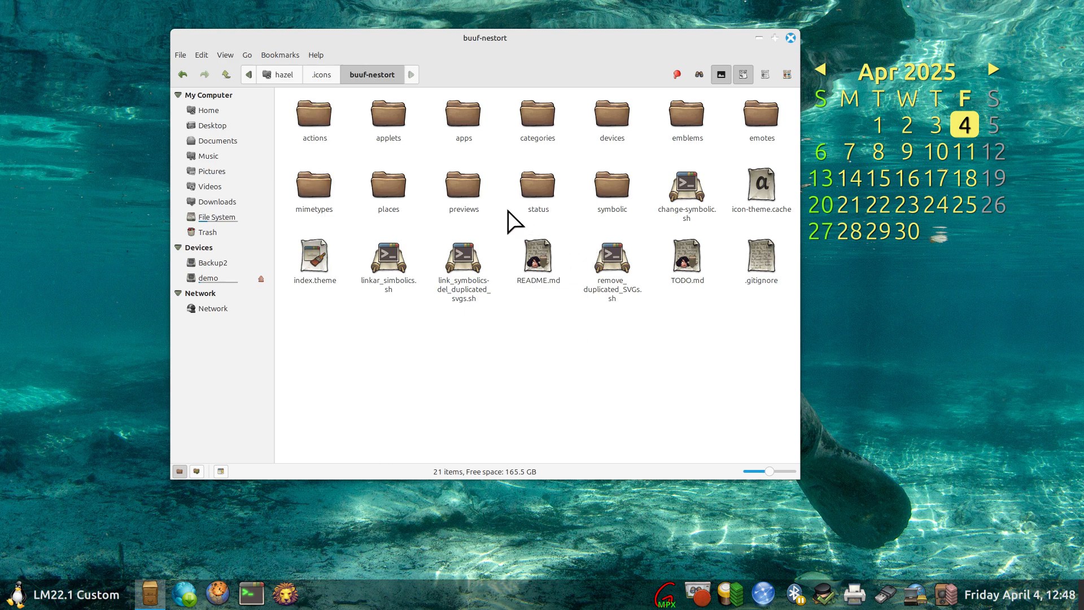
pyautogui.click(465, 111)
pyautogui.doubleClick(465, 111)
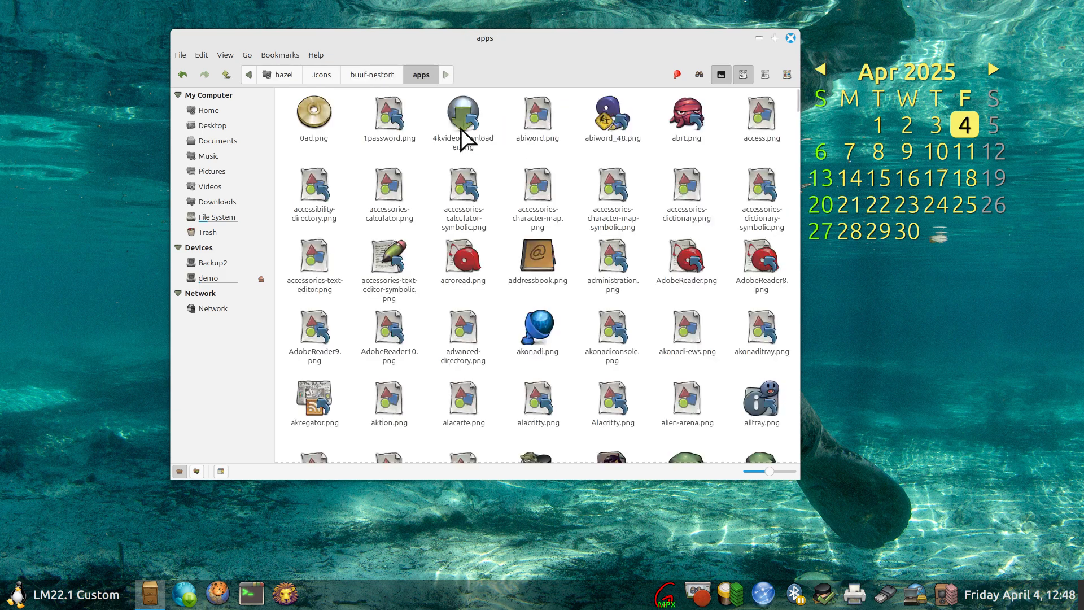
# Copy the lion icon brave.png from the theme's apps folder into the Downloads folder
pyautogui.scroll(-3, 499, 197)
pyautogui.scroll(-10, 491, 189)
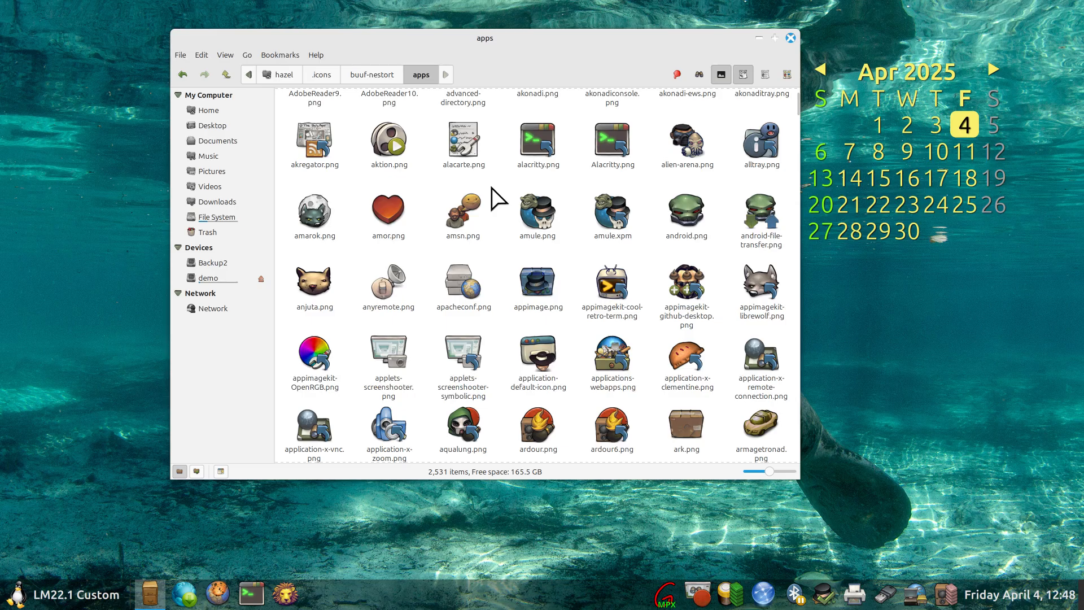
pyautogui.scroll(-10, 491, 188)
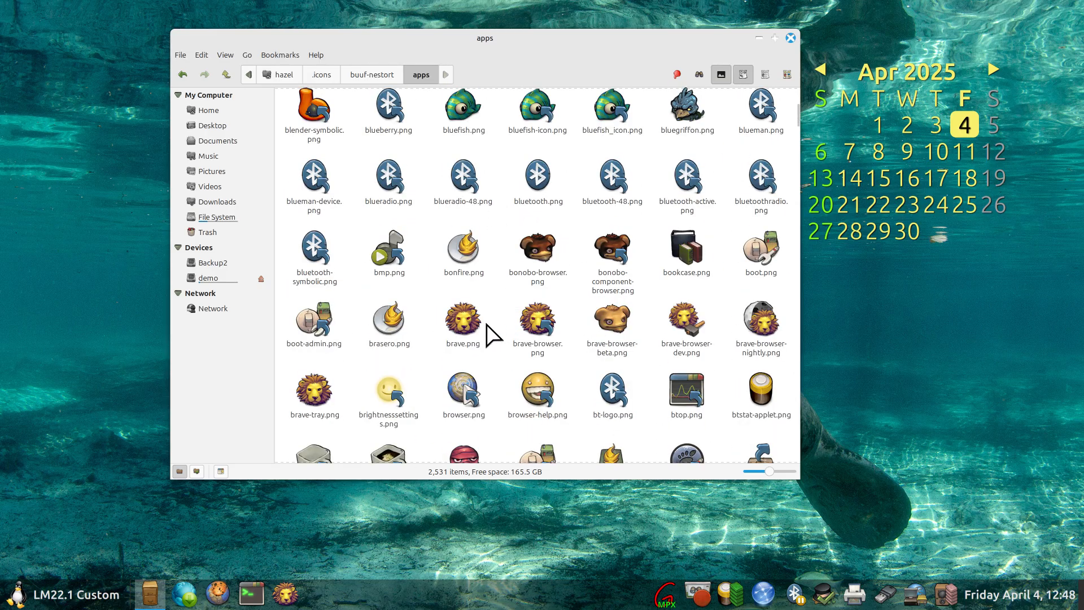
pyautogui.click(455, 323)
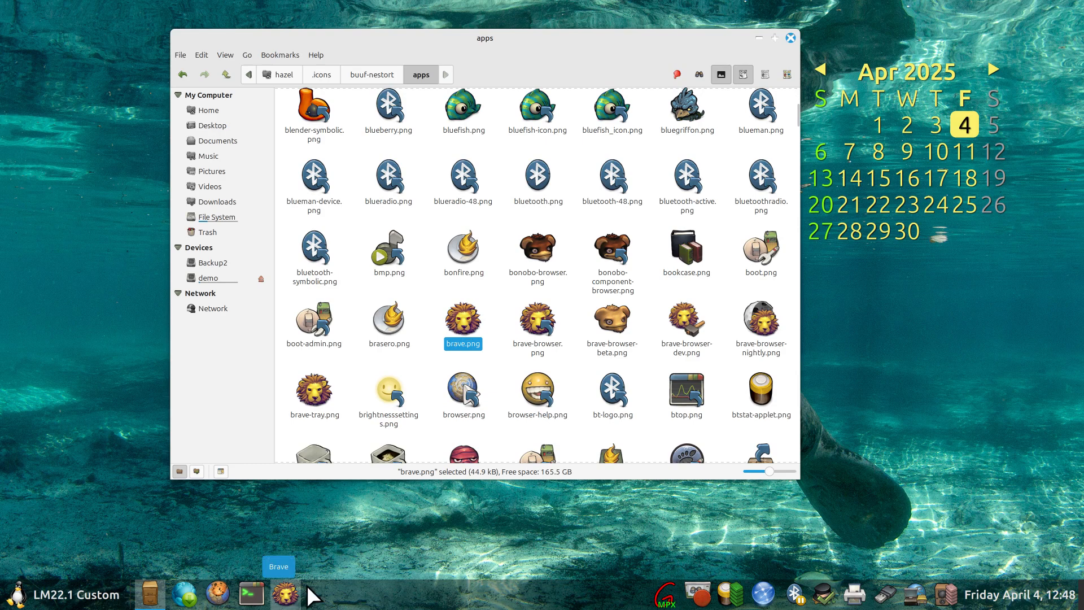
pyautogui.rightClick(460, 323)
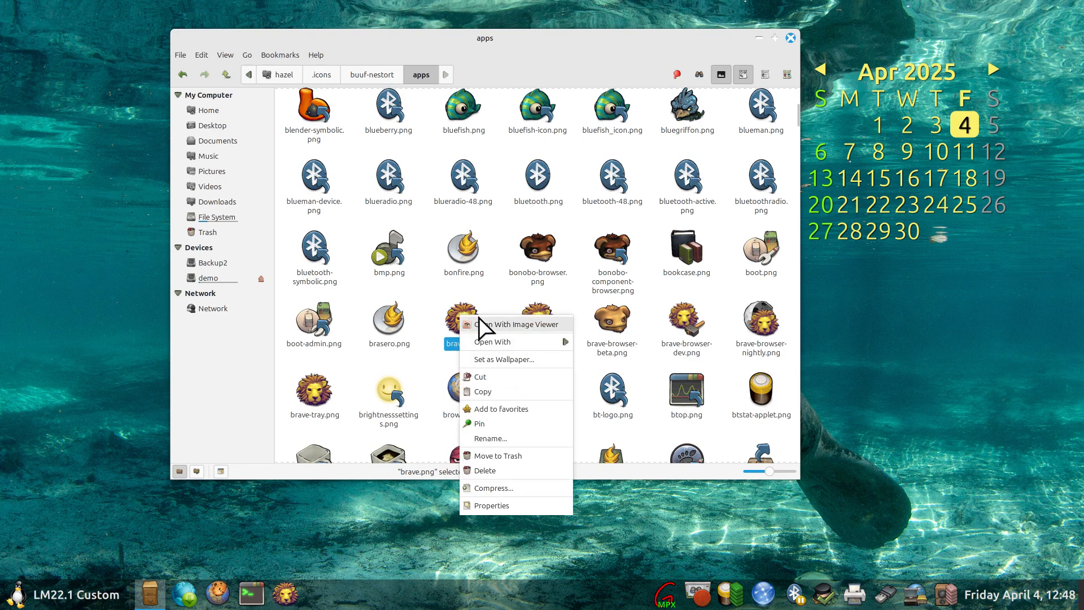
pyautogui.click(490, 391)
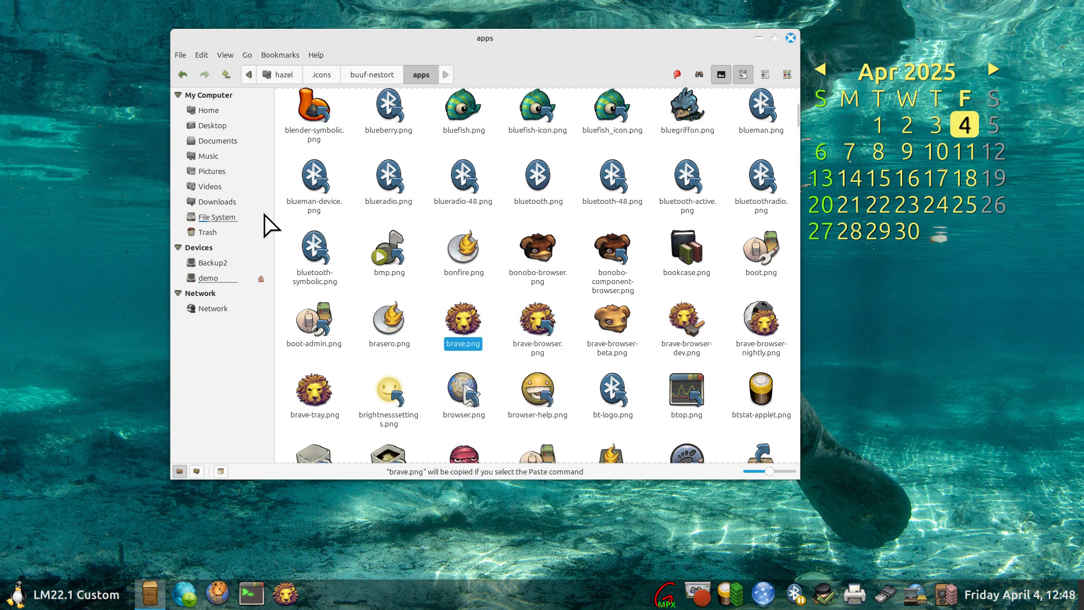
pyautogui.click(226, 204)
pyautogui.rightClick(371, 242)
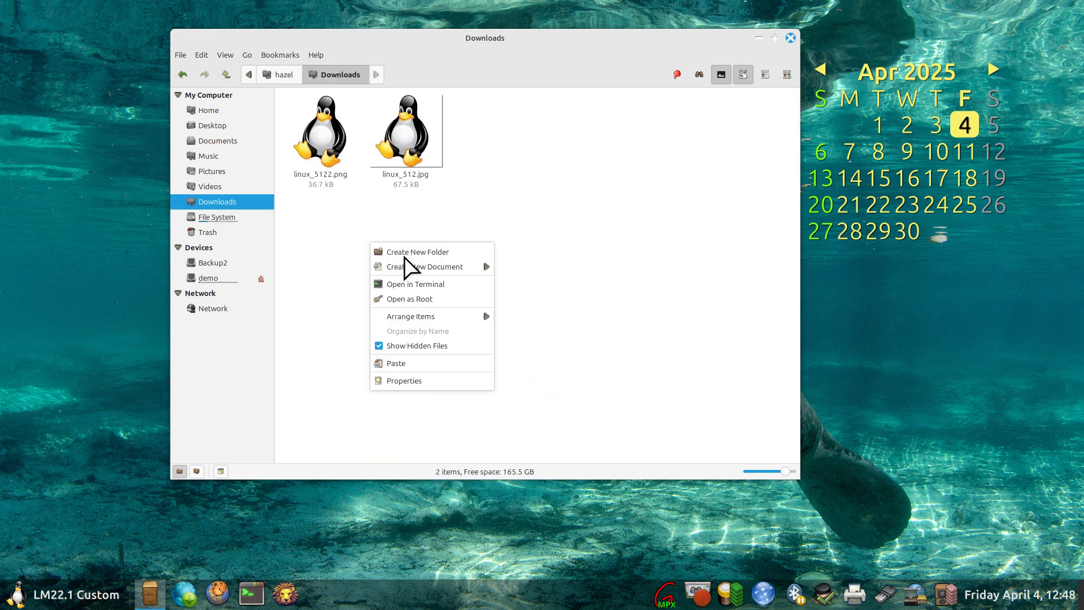
pyautogui.click(432, 363)
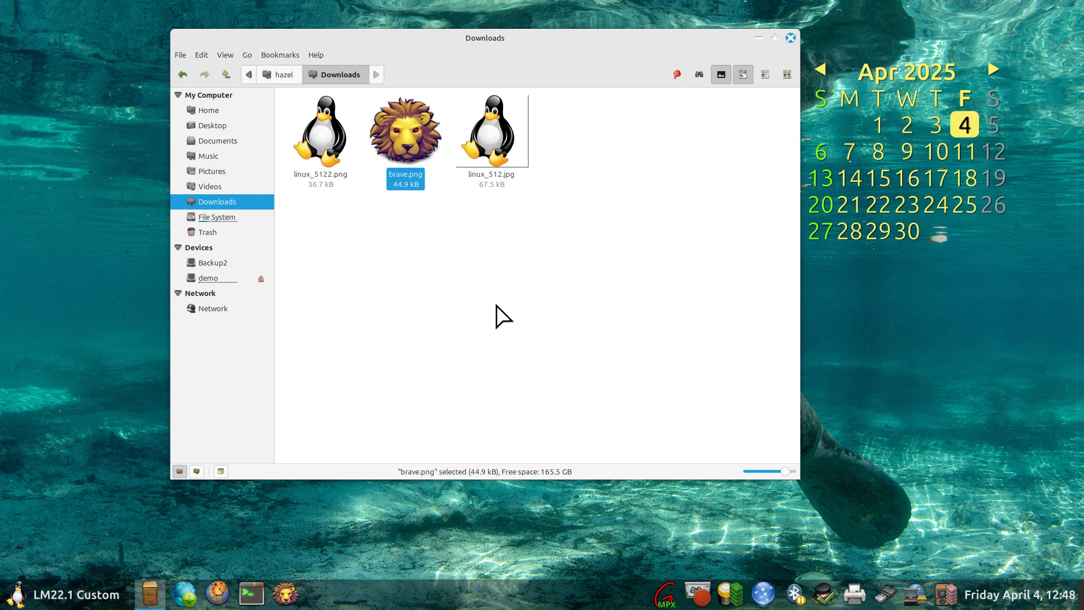
pyautogui.click(494, 311)
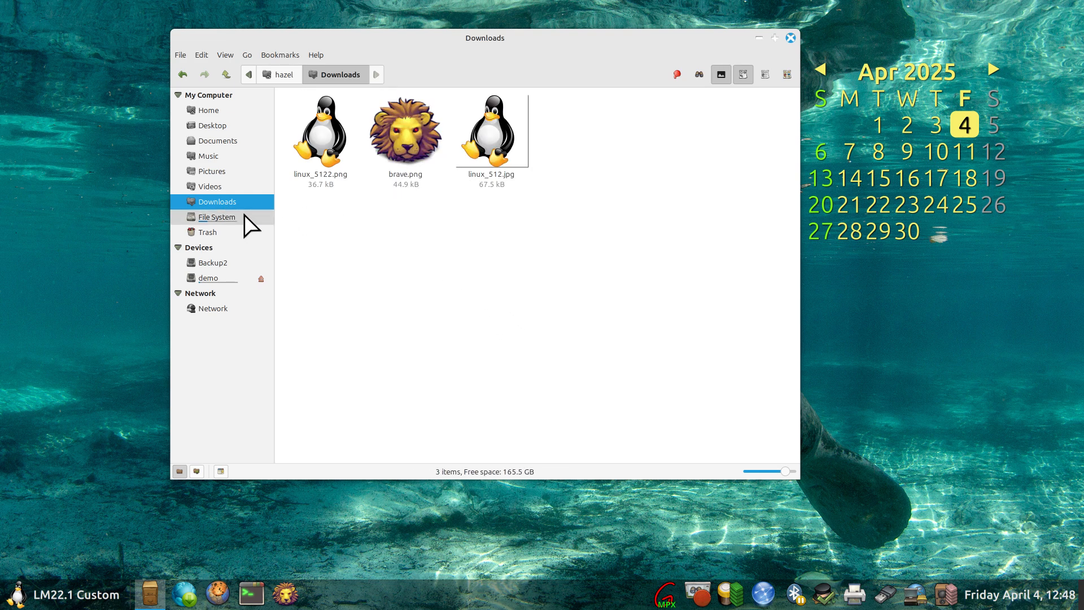
# Return to the buuf-nestort apps folder and open brave.png in the GNU Image Manipulation Program, enlarged to 300%
pyautogui.click(179, 74)
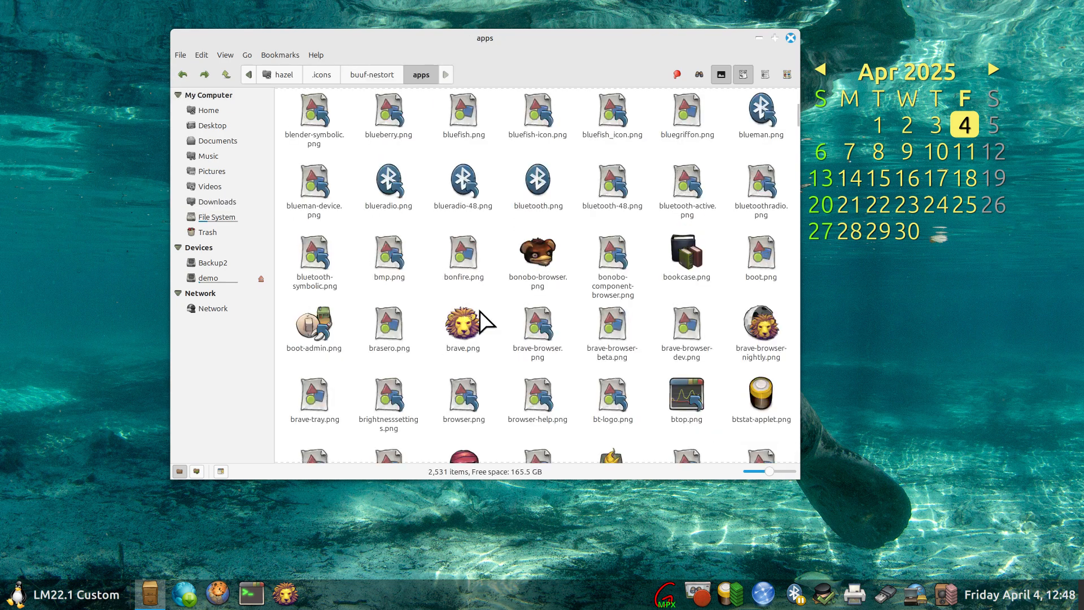
pyautogui.click(458, 320)
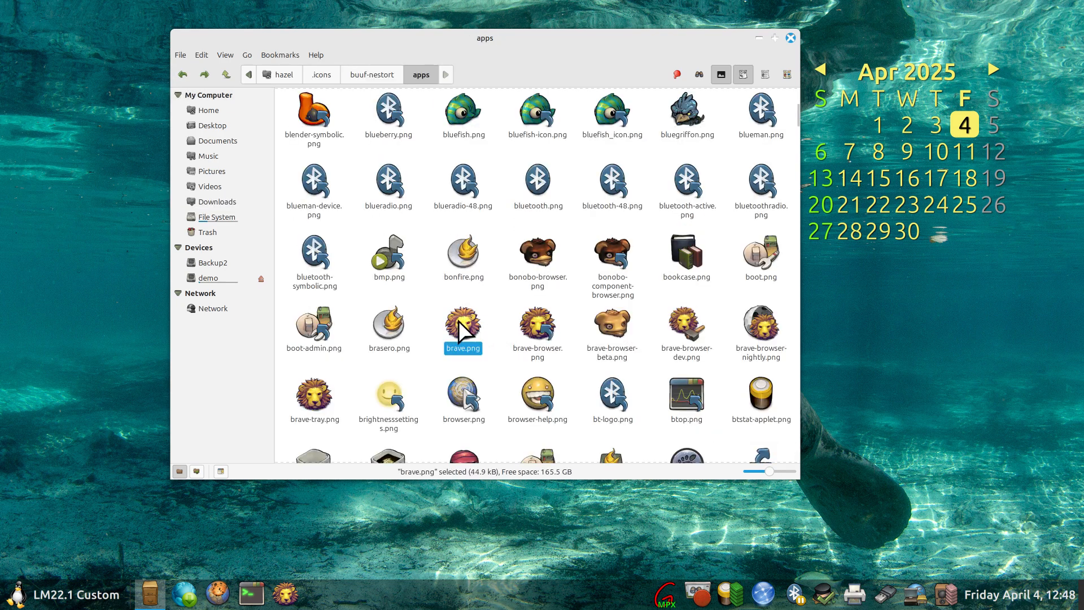
pyautogui.rightClick(458, 320)
pyautogui.moveTo(520, 349)
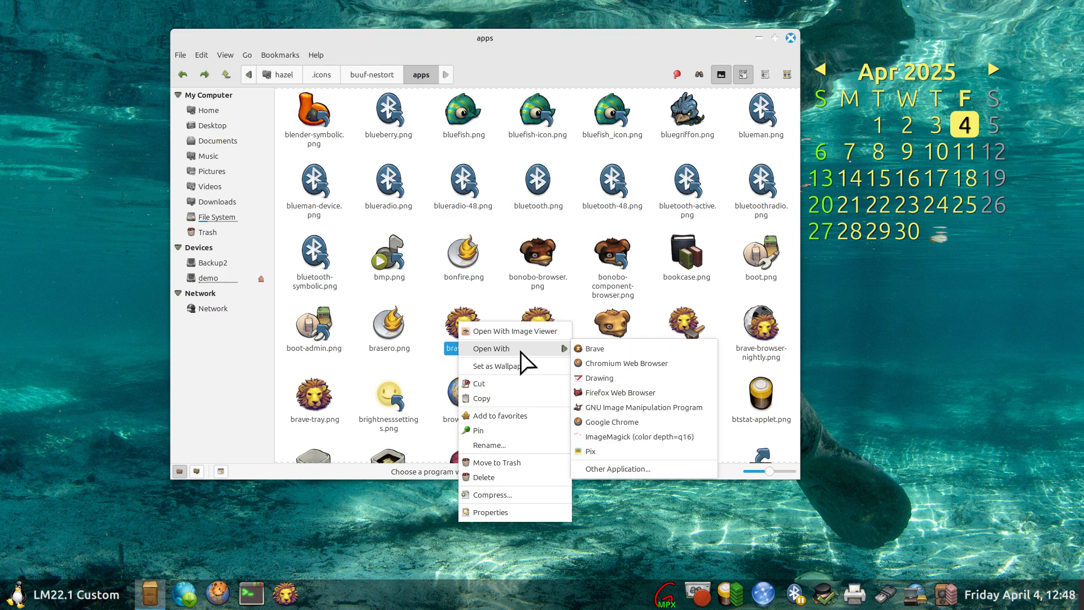
pyautogui.click(649, 408)
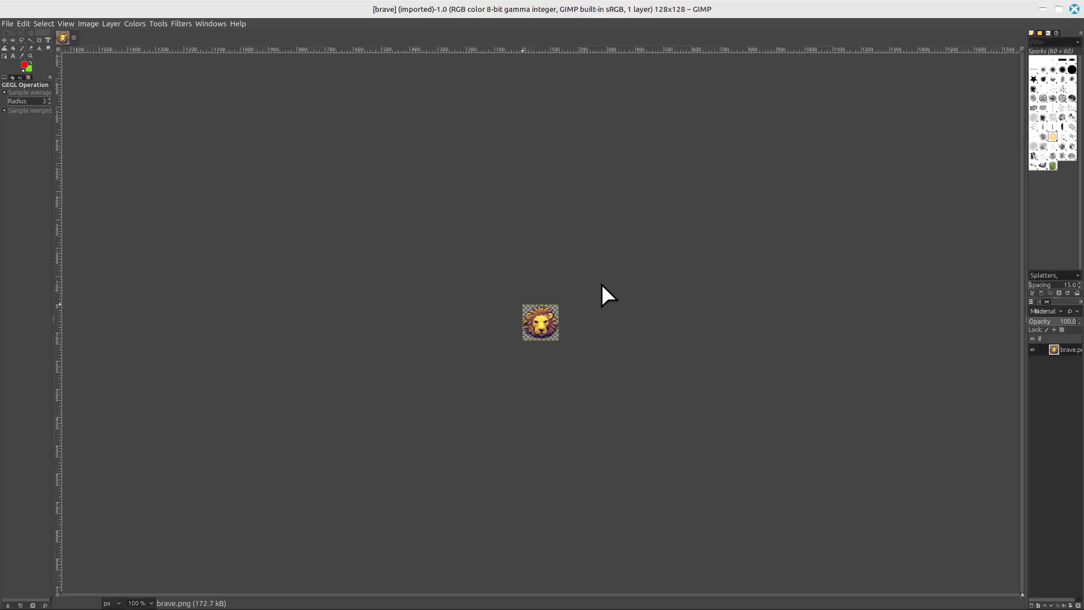
pyautogui.scroll(3, 621, 290)
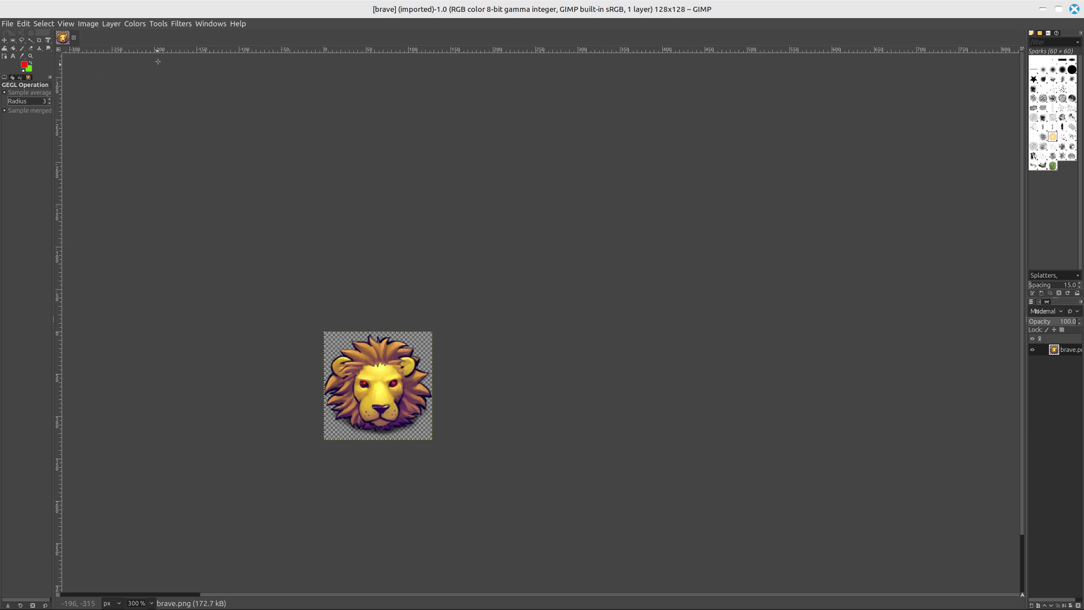
# Try the Kaleidoscope distortion filter on the lion icon and dismiss it
pyautogui.click(180, 24)
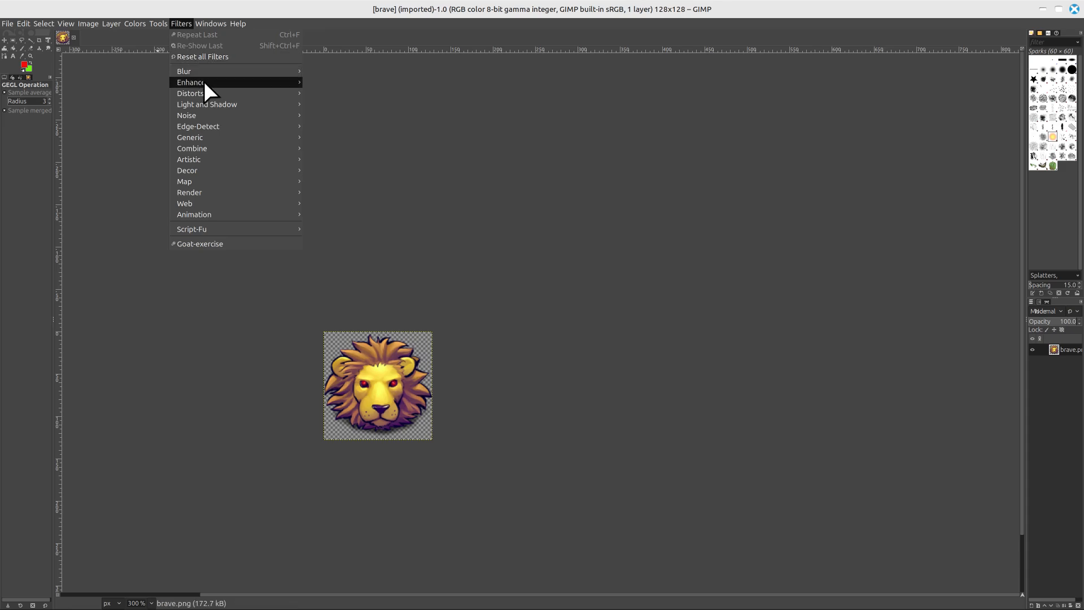
pyautogui.moveTo(216, 102)
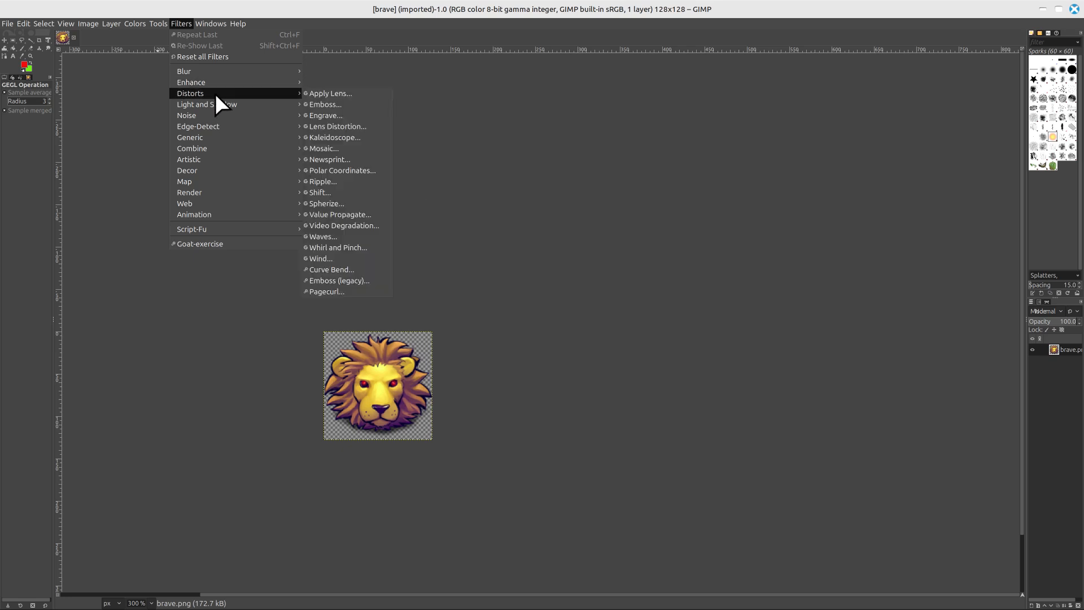
pyautogui.click(368, 137)
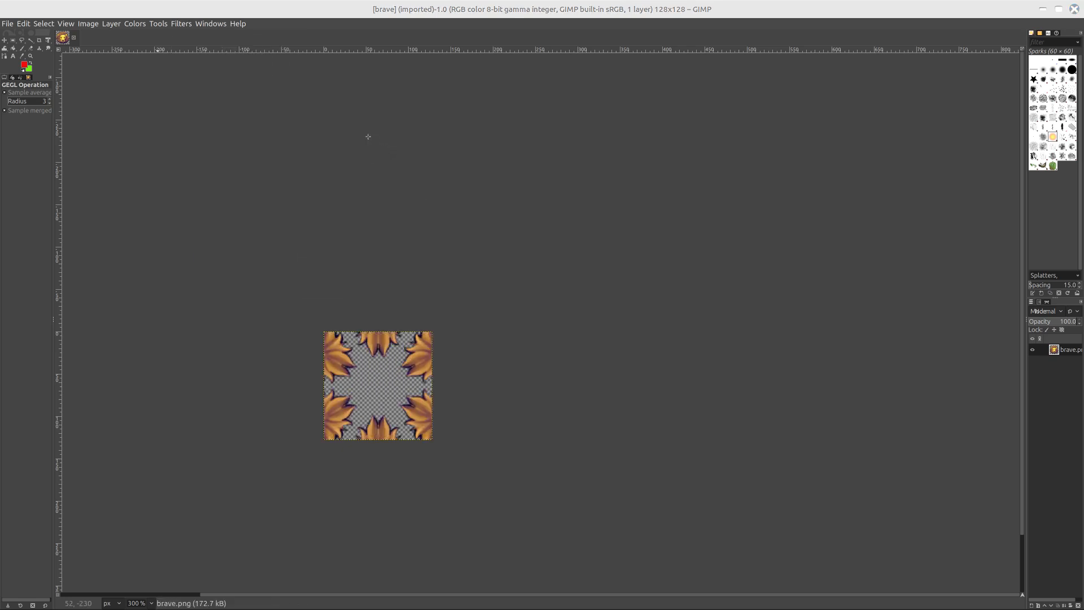
pyautogui.click(306, 244)
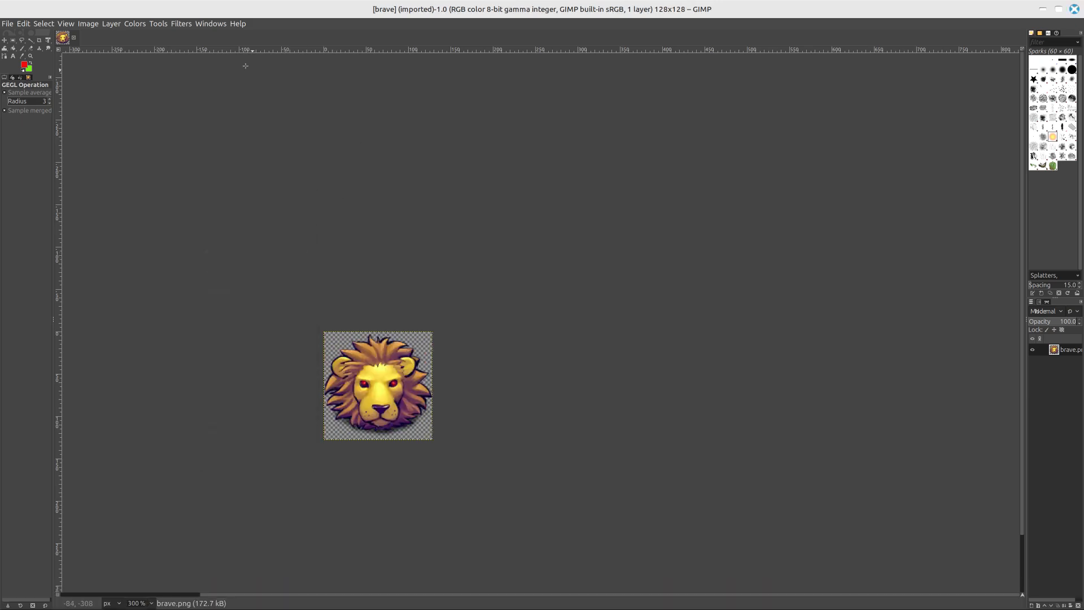
# Try the Sparkle light filter on the lion icon with a luminosity threshold of 0.053, and undo it
pyautogui.click(178, 24)
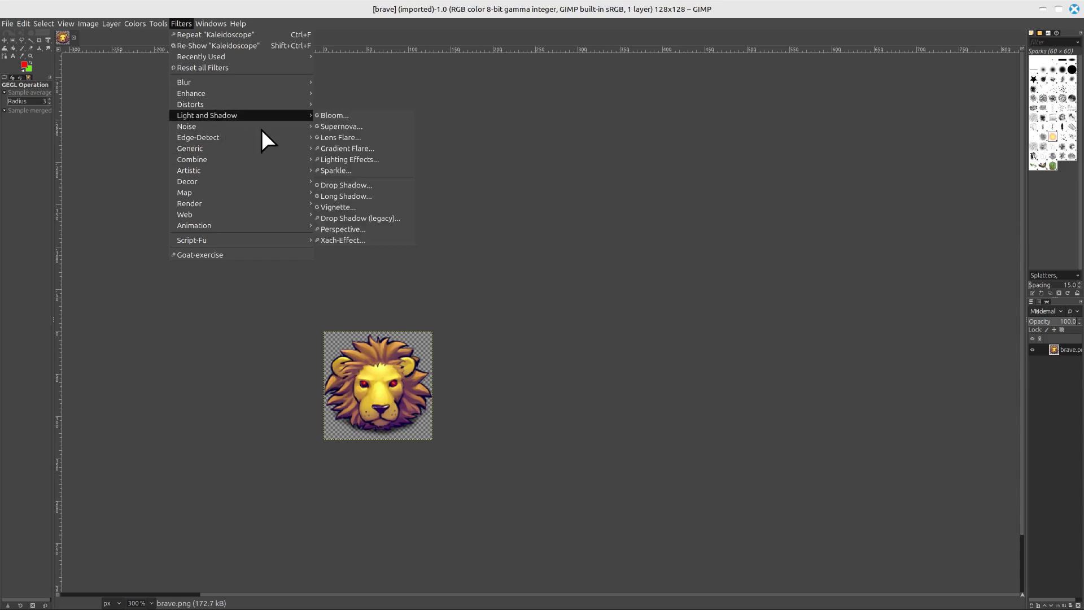
pyautogui.click(357, 171)
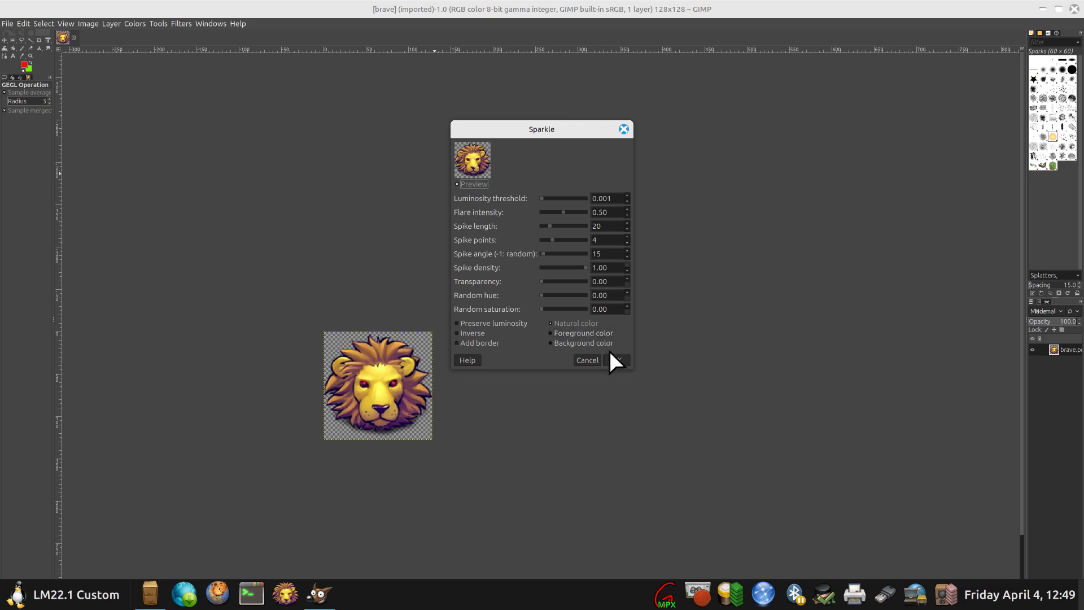
pyautogui.moveTo(543, 199); pyautogui.dragTo(564, 201)
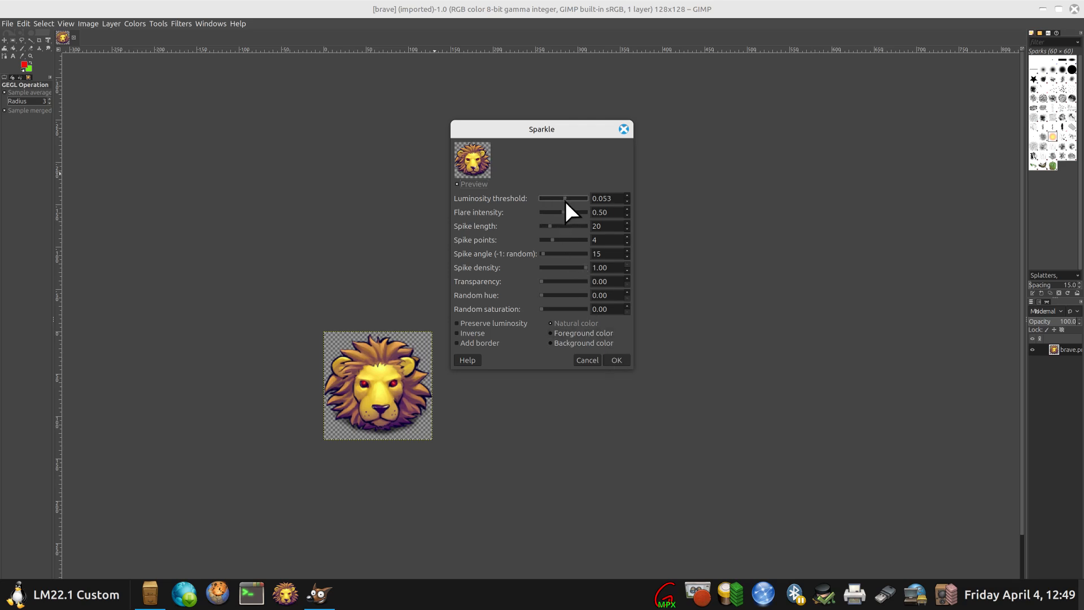
pyautogui.click(614, 358)
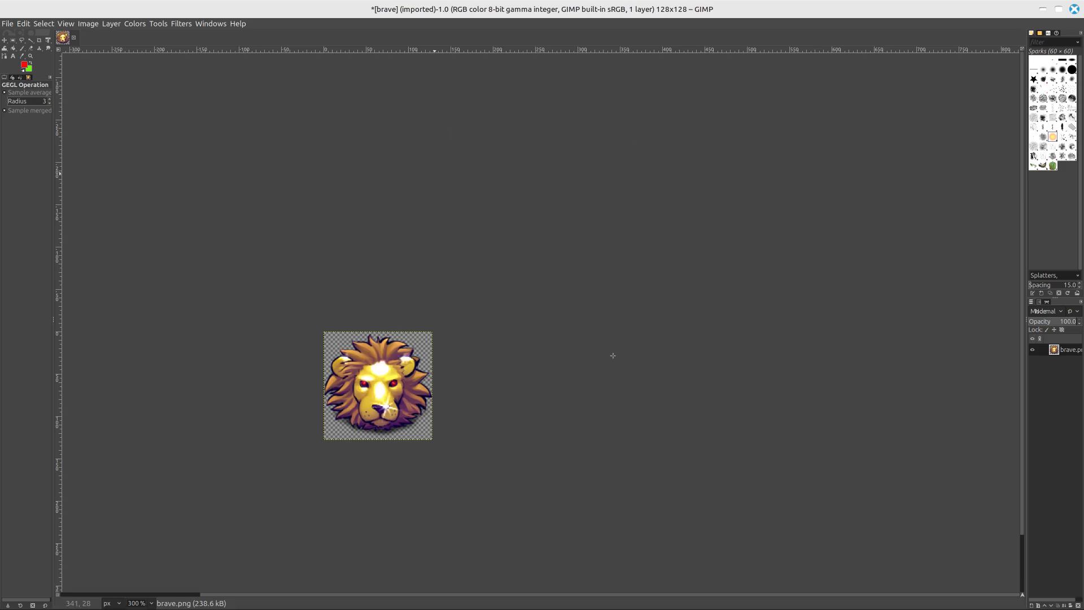
pyautogui.hotkey('ctrl', 'z')
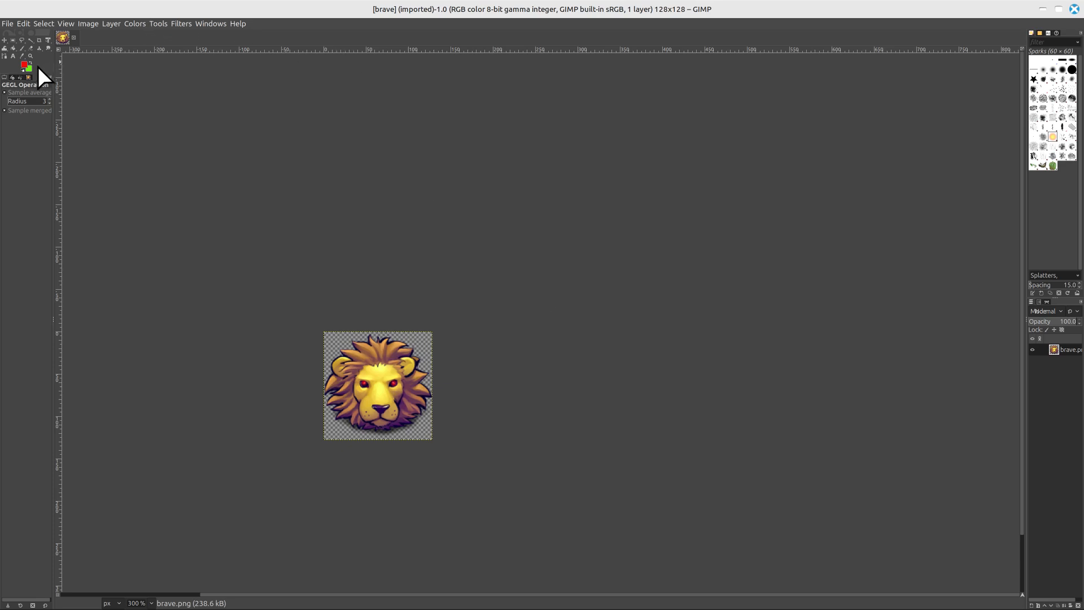
# Paint both of the lion's eyes green using the Paintbrush with the 2. Hardness 050 brush at size 31
pyautogui.click(20, 48)
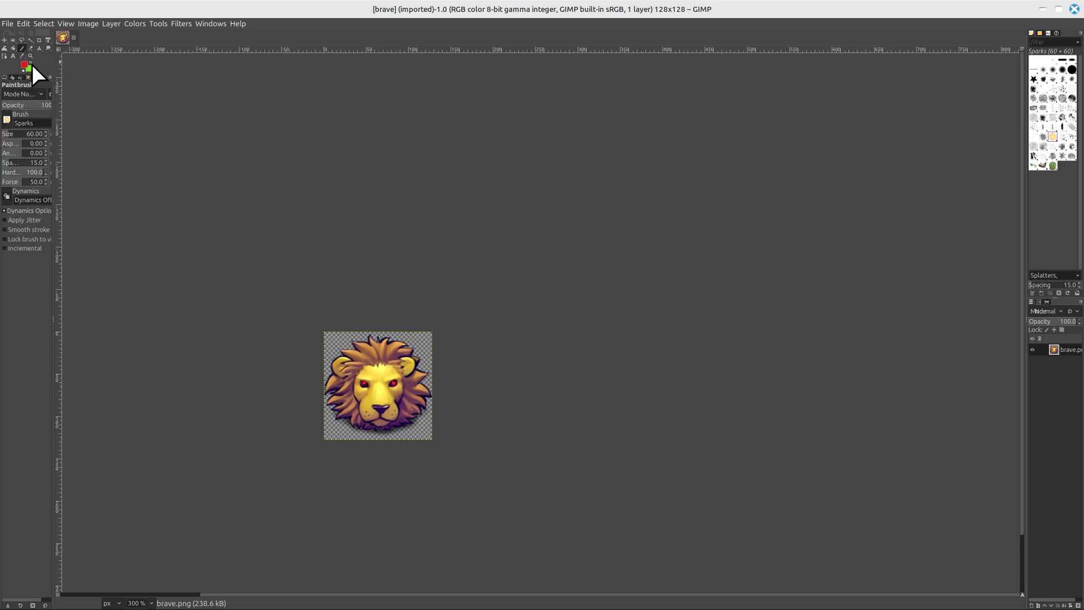
pyautogui.click(31, 57)
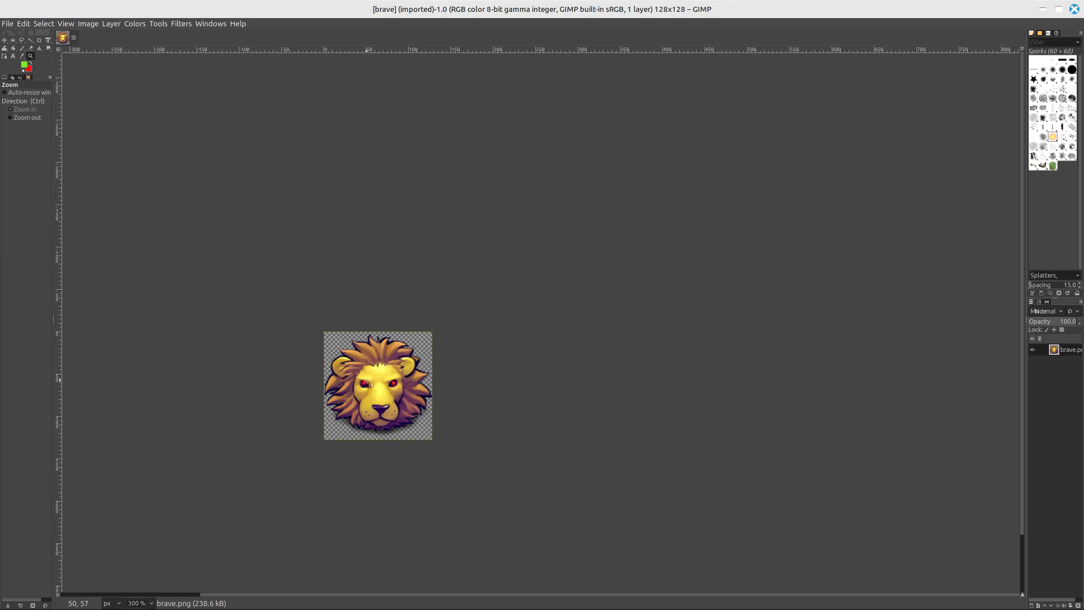
pyautogui.click(1054, 70)
pyautogui.click(22, 48)
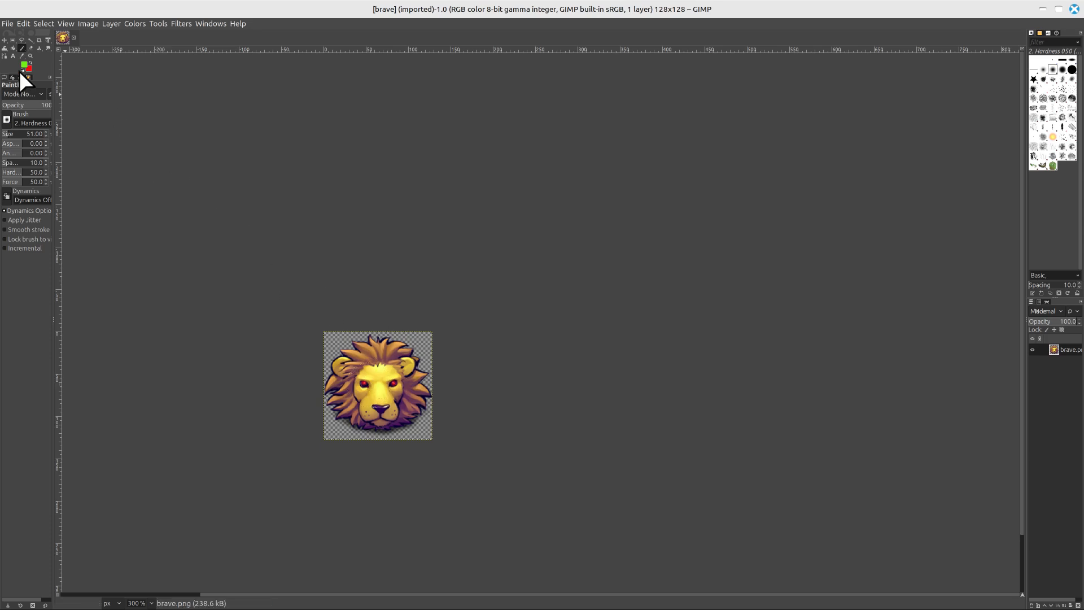
pyautogui.scroll(-2, 45, 136)
pyautogui.scroll(-11, 46, 137)
pyautogui.click(363, 385)
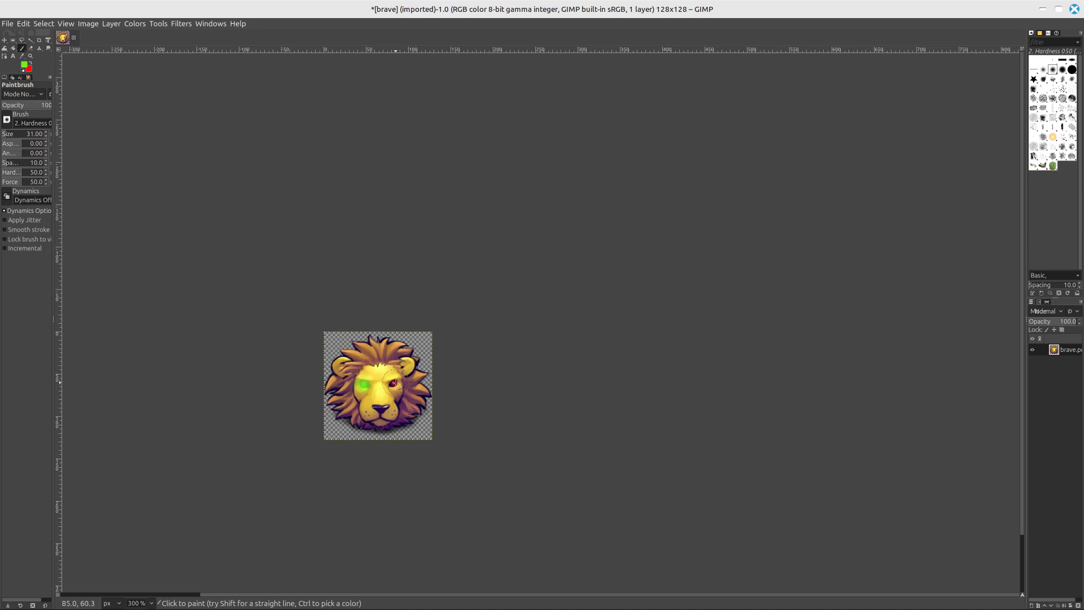
pyautogui.click(394, 383)
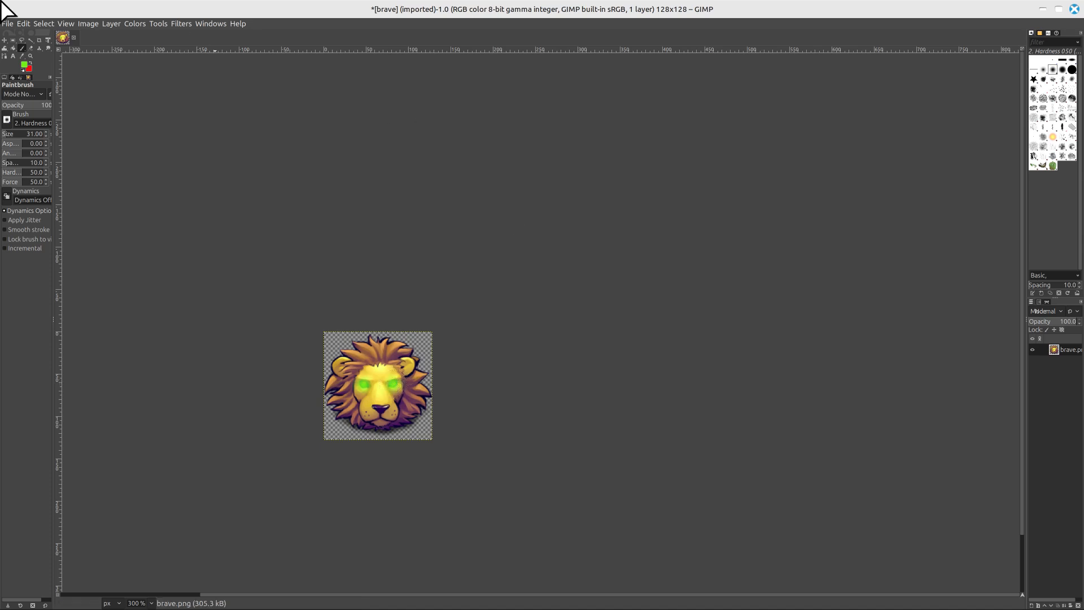
# Export the green-eyed lion over the existing brave.png in the buuf-nestort apps folder
pyautogui.click(8, 24)
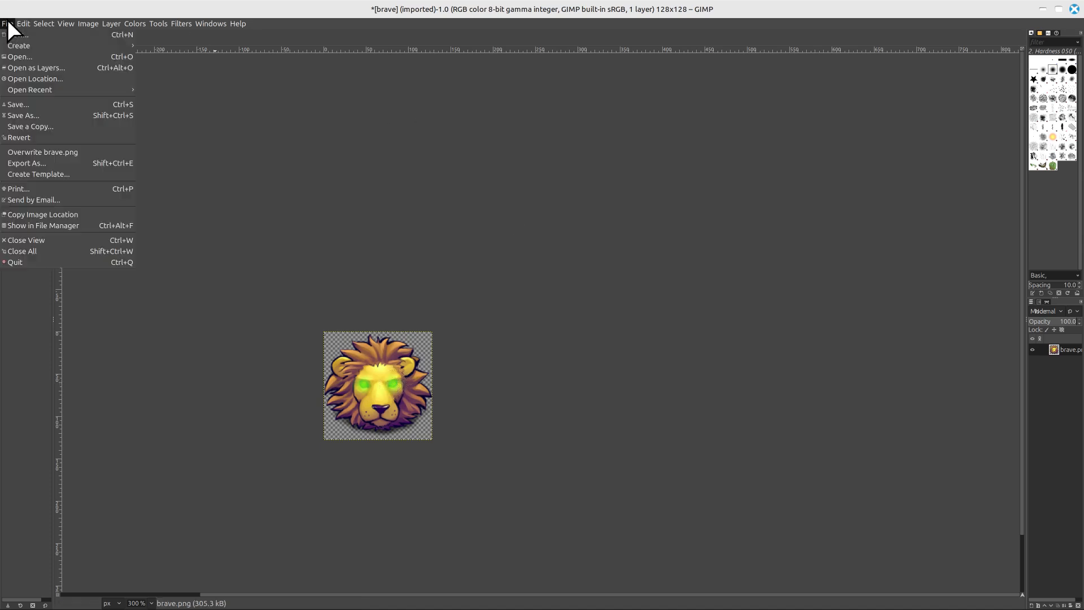
pyautogui.click(46, 165)
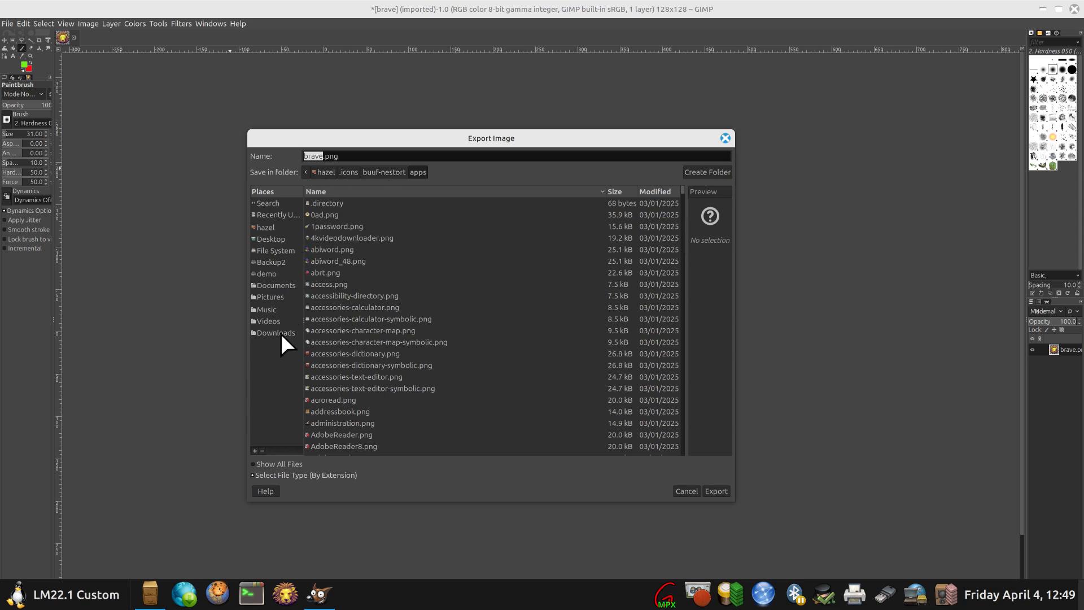
pyautogui.click(716, 489)
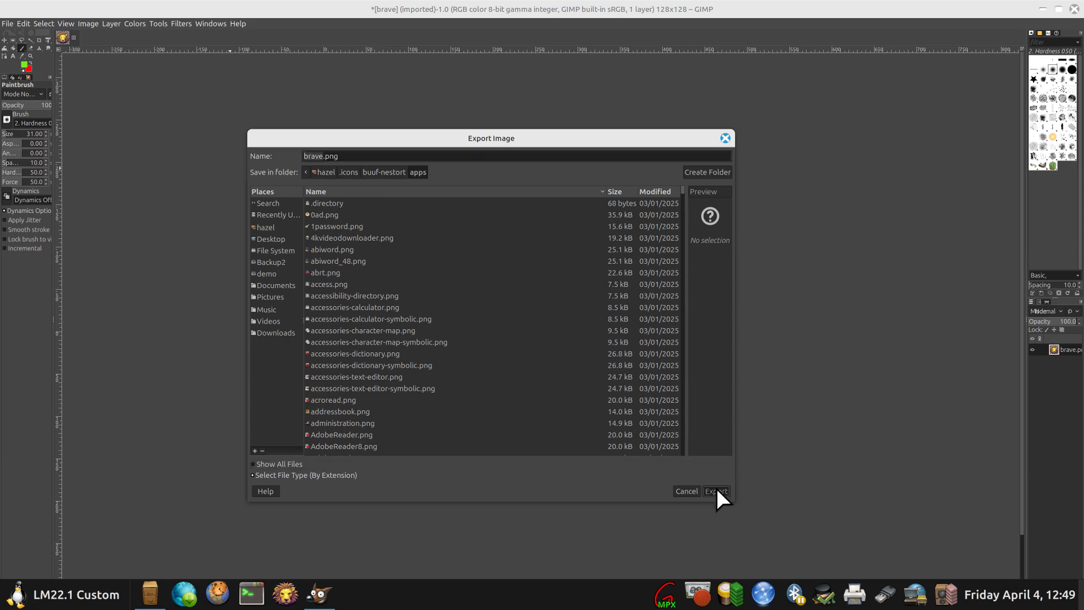
pyautogui.click(581, 366)
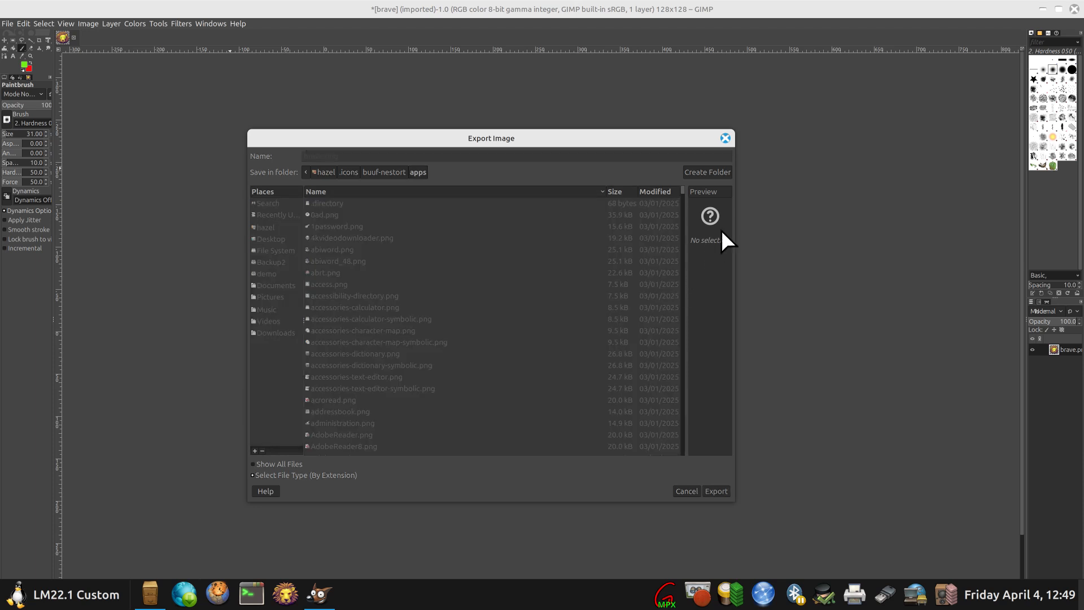
pyautogui.click(551, 388)
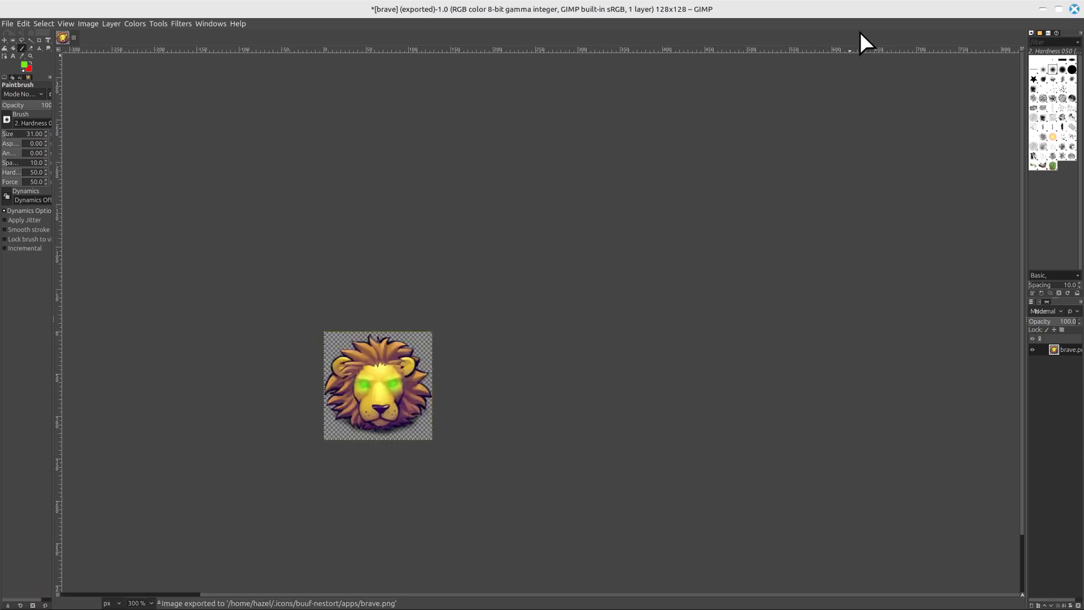
# Quit the image editor, discarding the unsaved changes, and close the apps folder window
pyautogui.click(1076, 10)
pyautogui.click(611, 351)
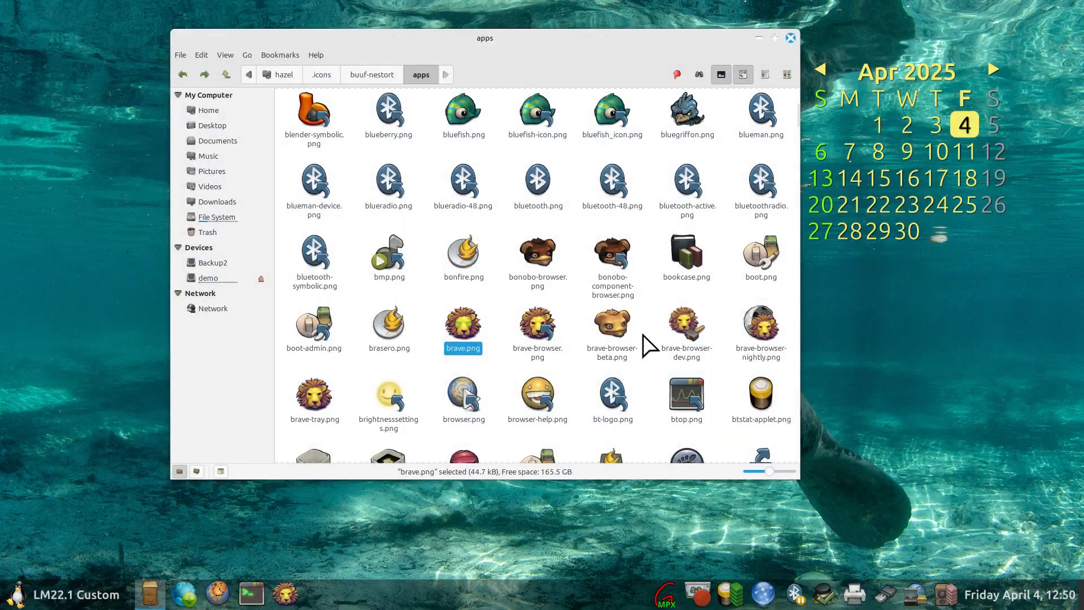
pyautogui.click(791, 38)
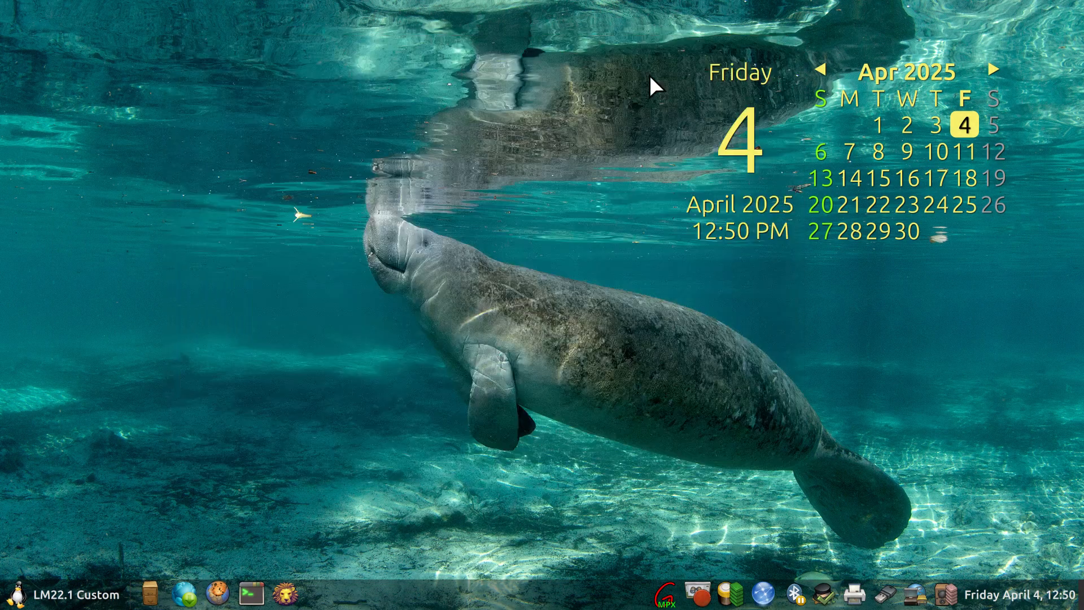
# Examine the Brave icon among the Internet applications in the application menu
pyautogui.click(27, 603)
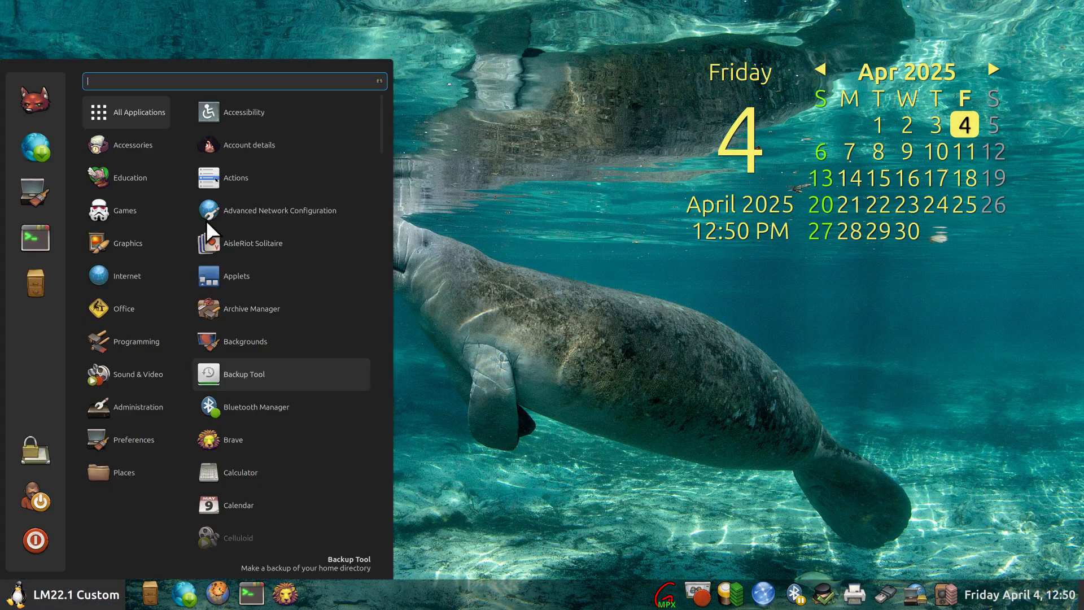
pyautogui.moveTo(121, 252)
pyautogui.moveTo(125, 276)
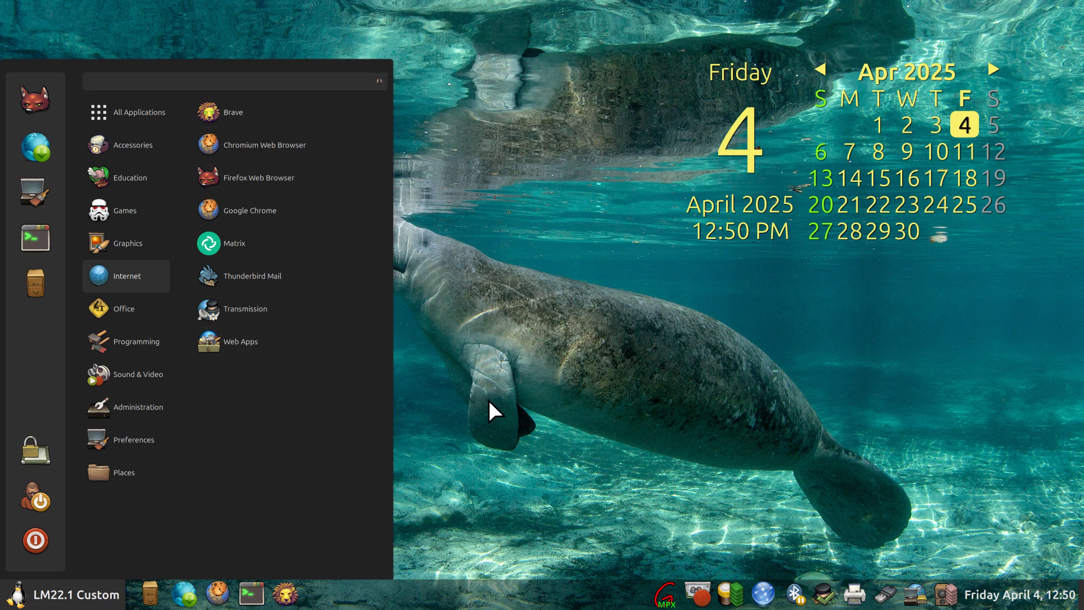
# Restart Cinnamon to reload the edited Brave icon on the panel
pyautogui.rightClick(399, 600)
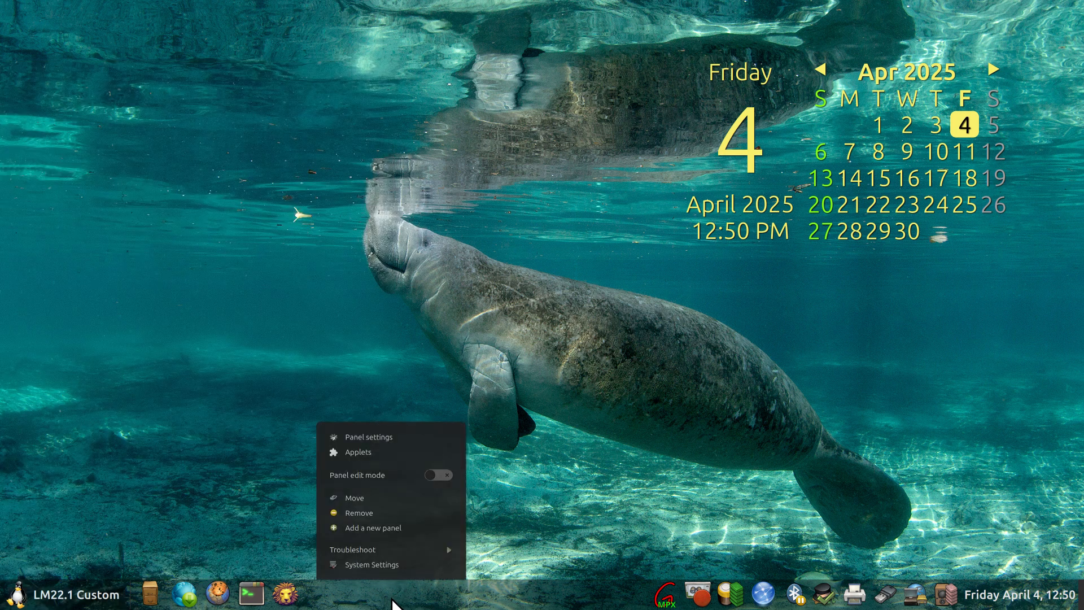
pyautogui.click(392, 545)
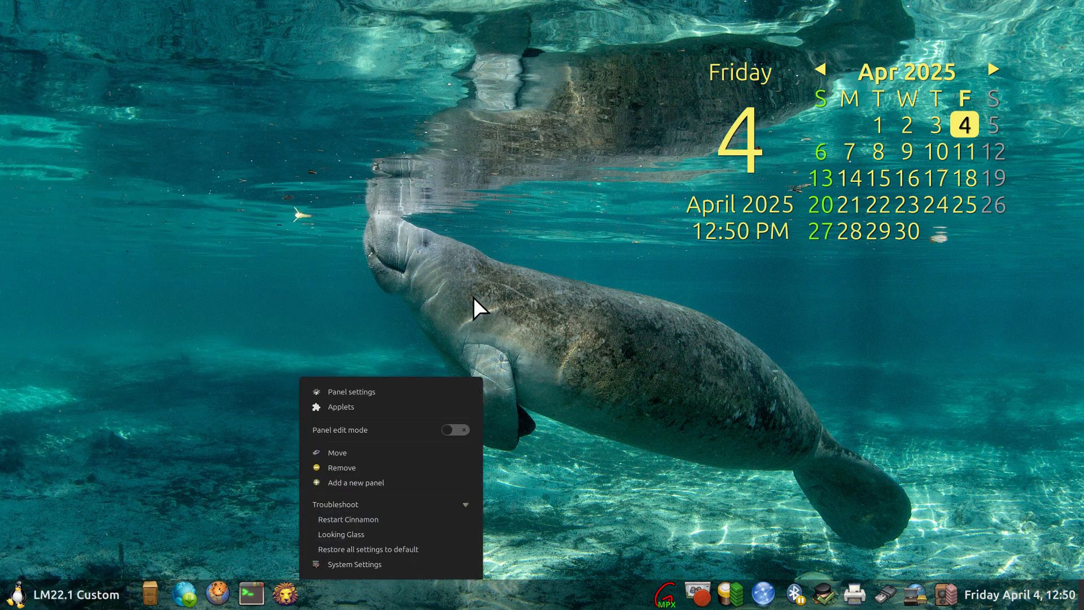
pyautogui.click(387, 519)
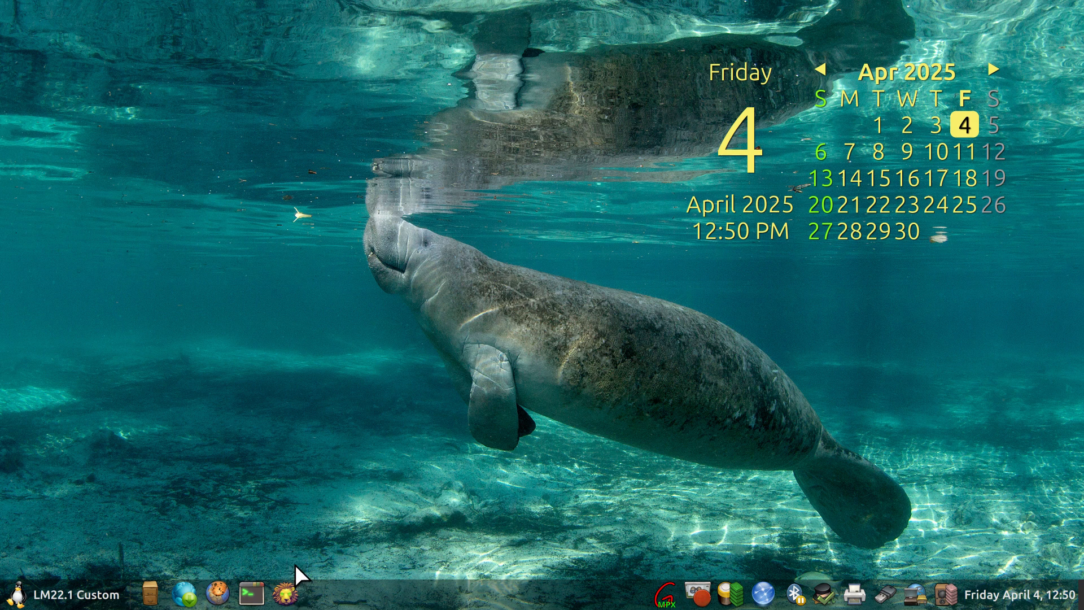
# Arrange two file manager windows side by side and show the Downloads folder in a narrowed one
pyautogui.click(151, 592)
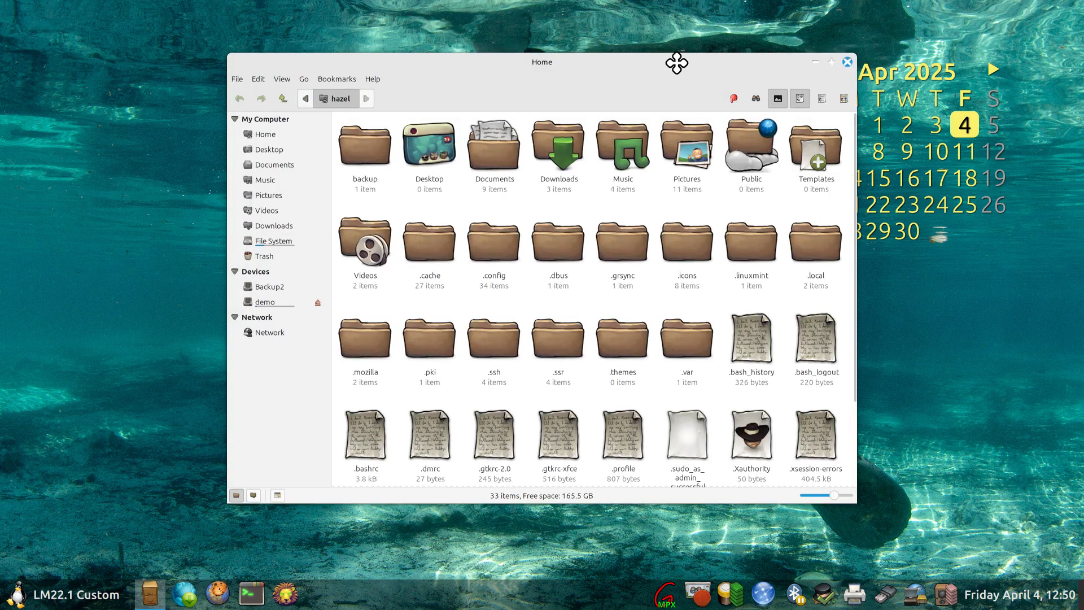
pyautogui.moveTo(676, 63); pyautogui.dragTo(872, 56)
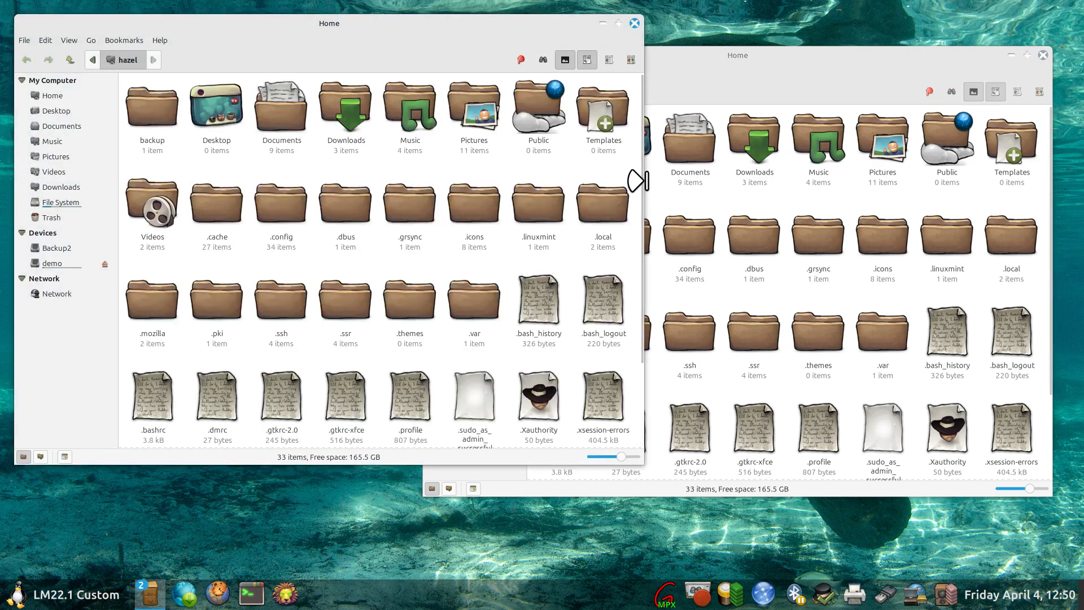
pyautogui.moveTo(638, 180); pyautogui.dragTo(405, 177)
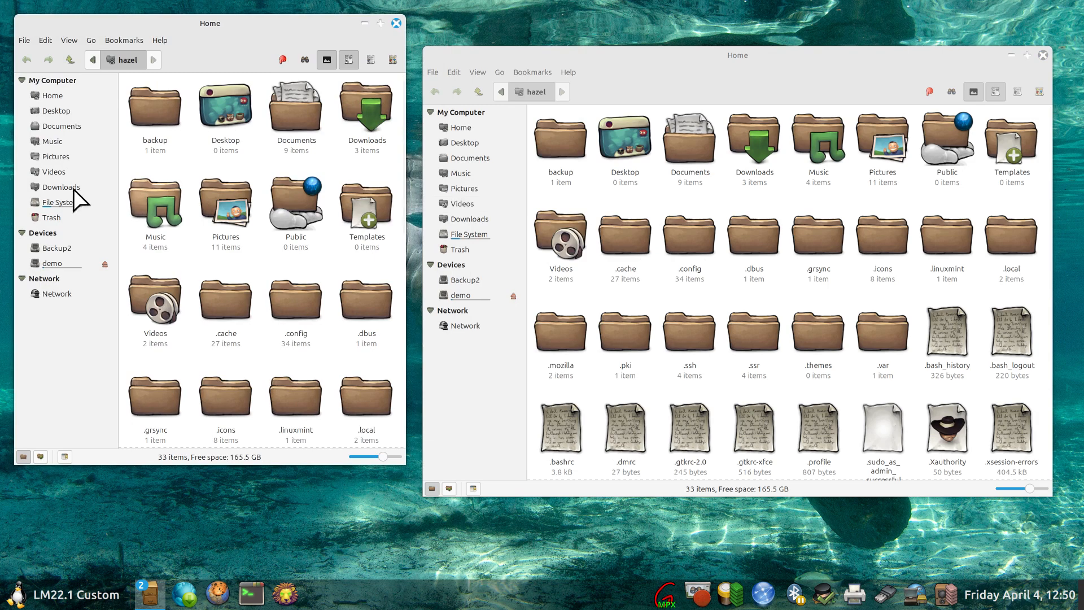
pyautogui.click(49, 182)
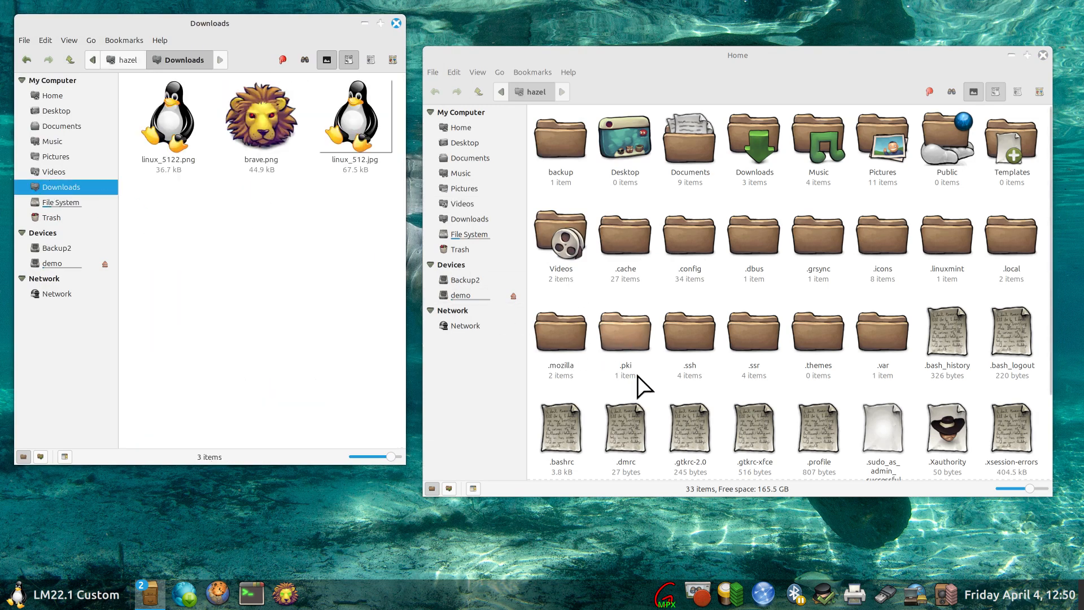
# Open the apps folder of the buuf-nestort theme inside .icons in the wider file manager window
pyautogui.doubleClick(876, 242)
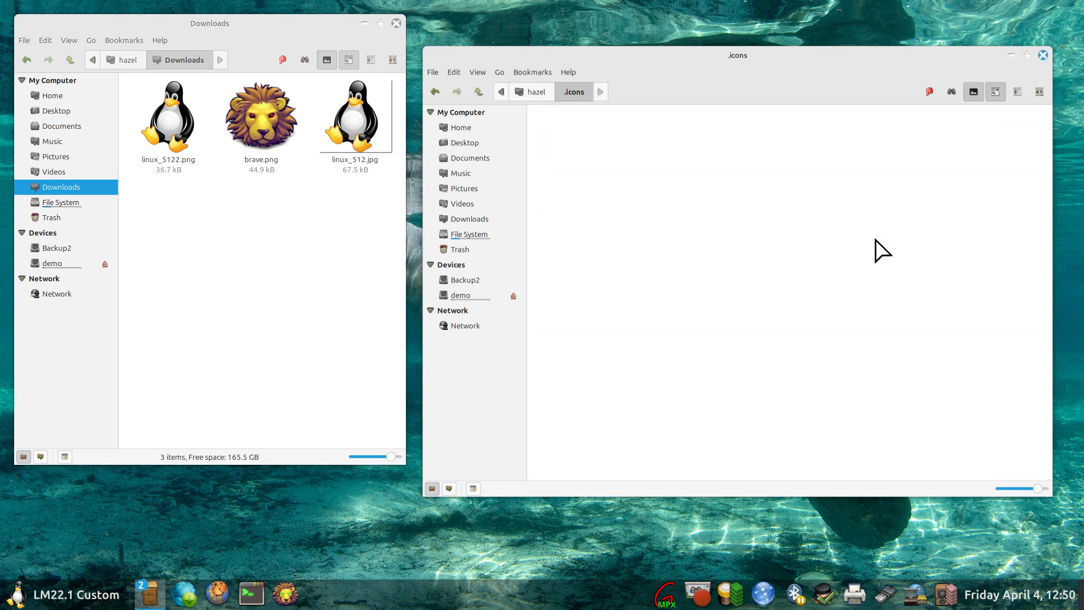
pyautogui.doubleClick(575, 144)
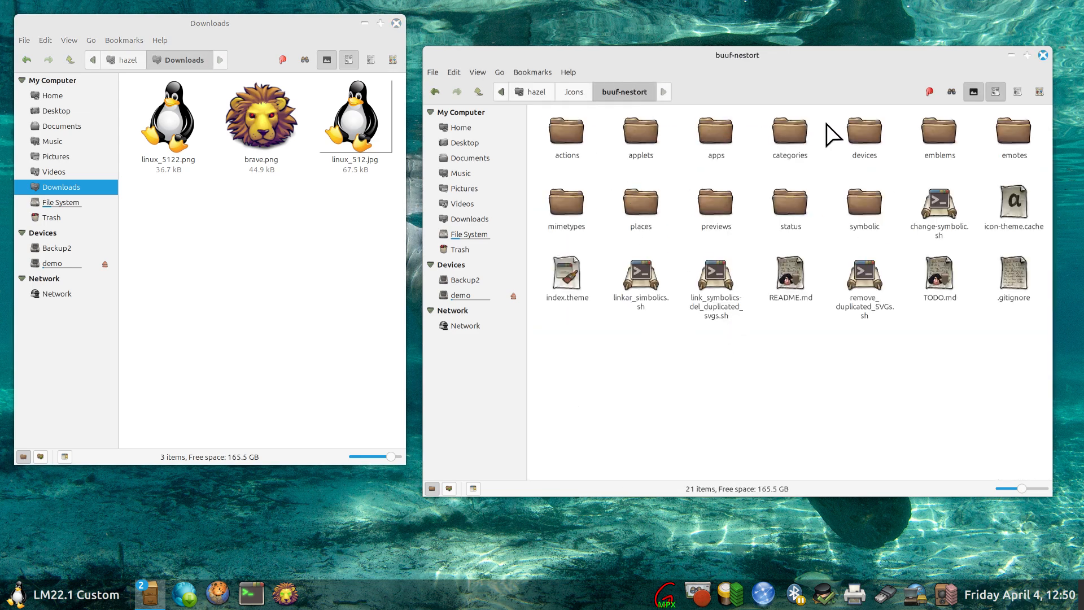
pyautogui.doubleClick(715, 131)
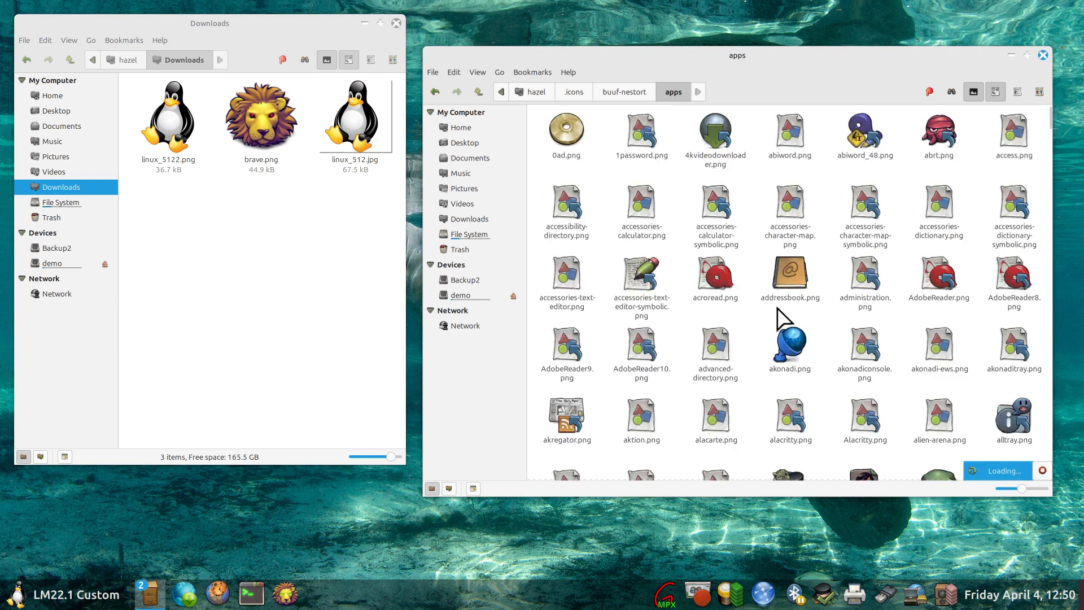
# Delete the green-eyed brave.png from the apps folder and move the original brave.png there from Downloads
pyautogui.scroll(-10, 772, 328)
pyautogui.scroll(-15, 772, 328)
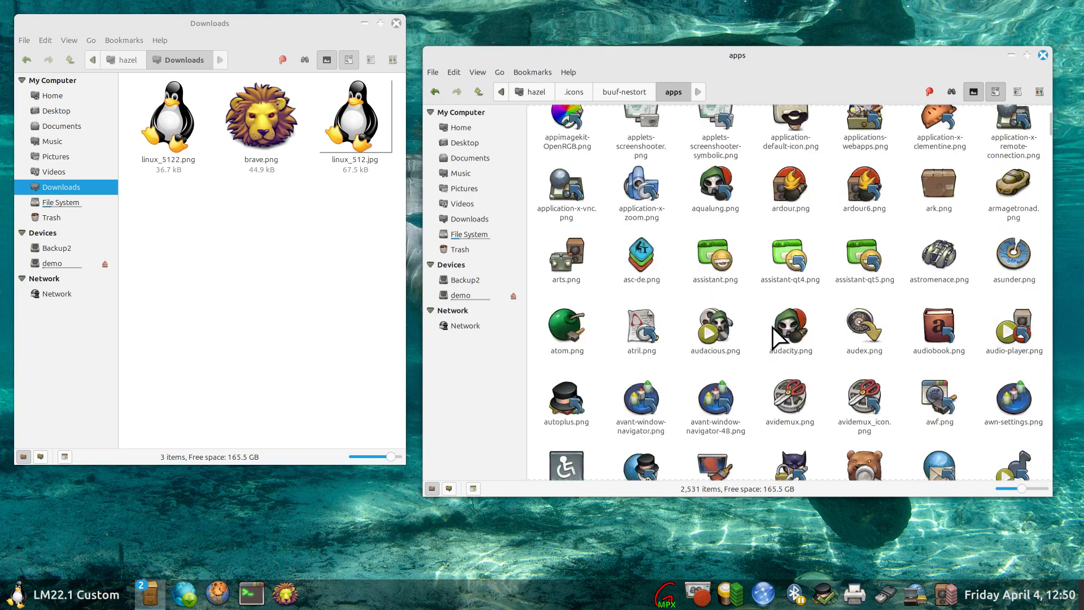
pyautogui.scroll(-5, 771, 324)
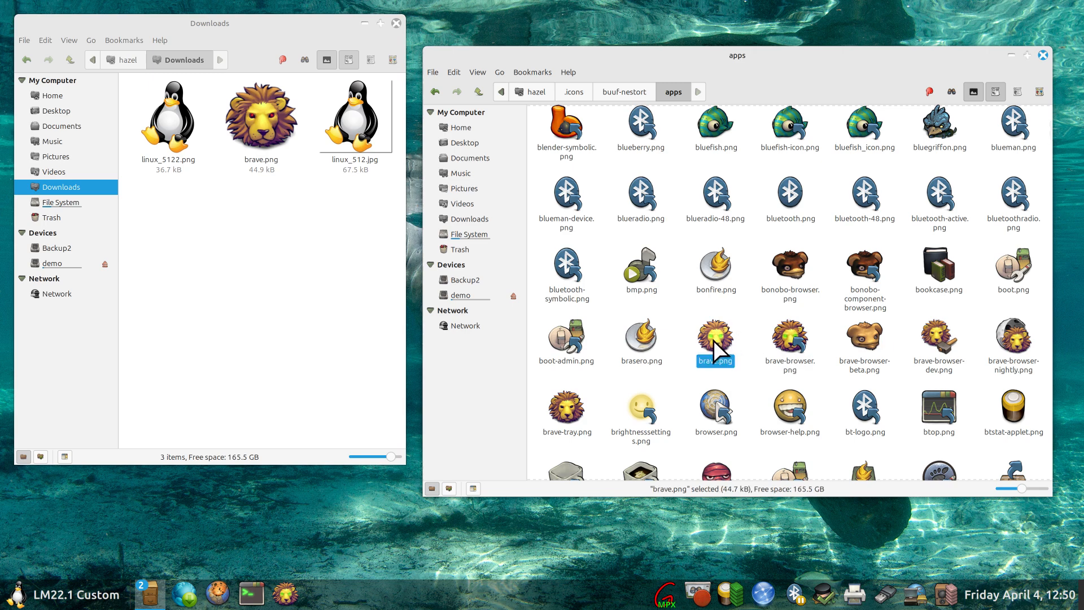
pyautogui.press('Delete')
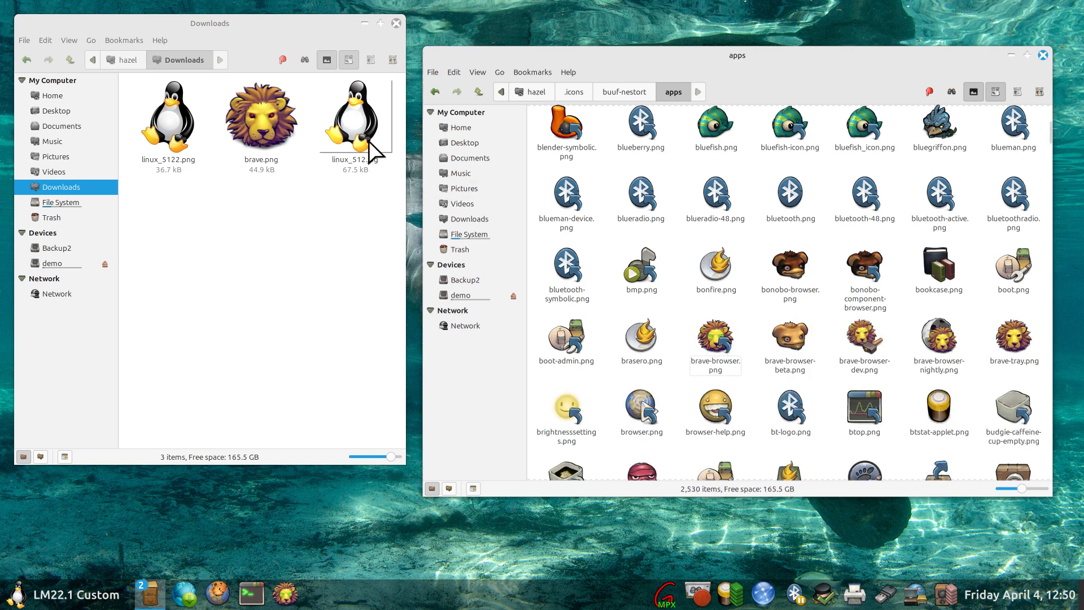
pyautogui.moveTo(250, 123); pyautogui.dragTo(669, 308)
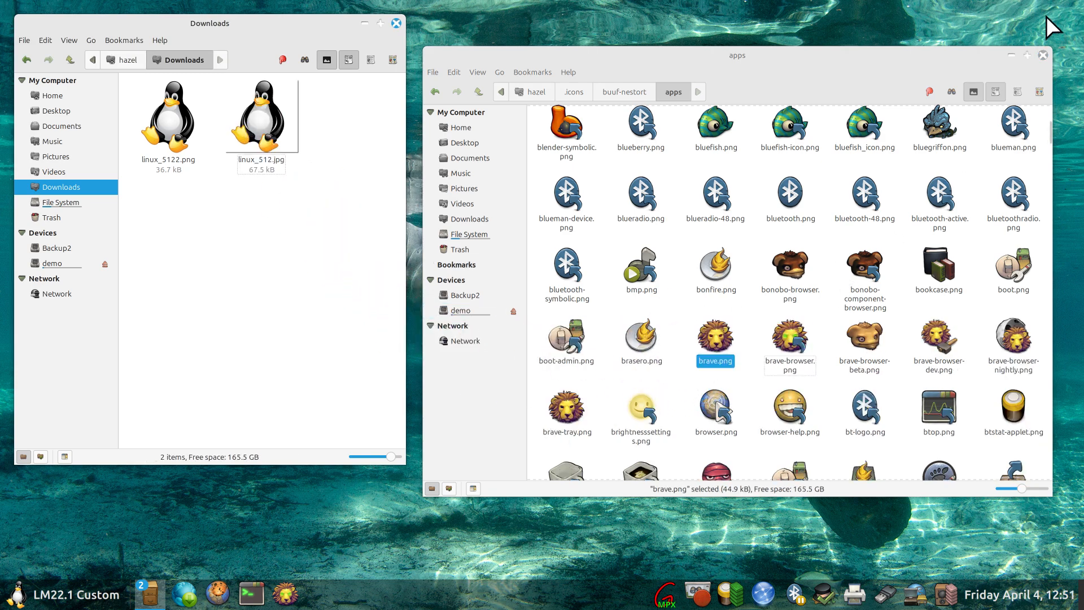
# Close both file manager windows and restart Cinnamon to reload the restored lion icon
pyautogui.click(1042, 55)
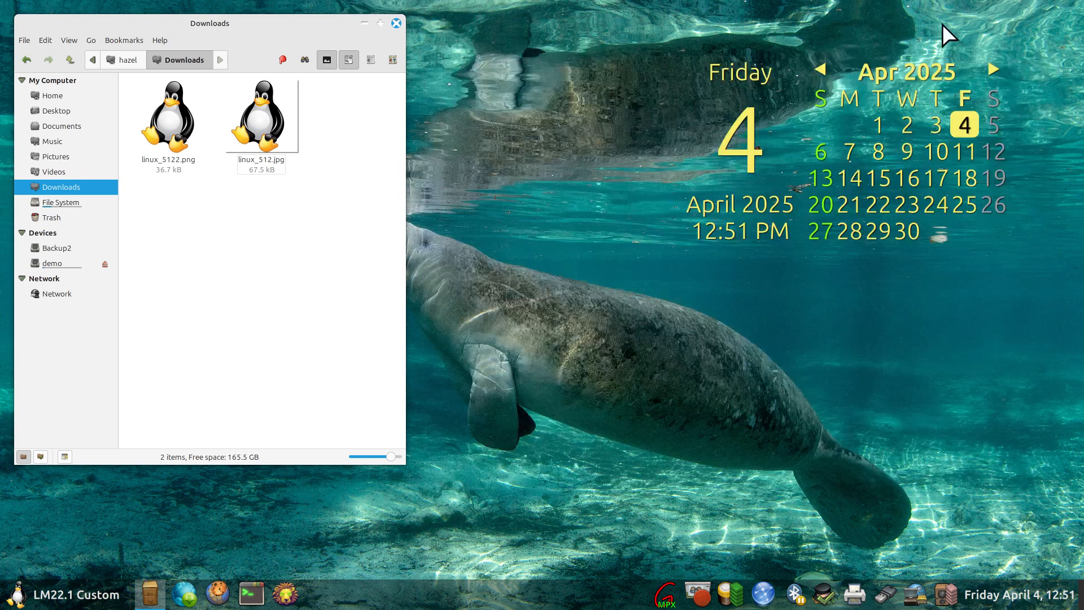
pyautogui.click(397, 23)
pyautogui.rightClick(398, 603)
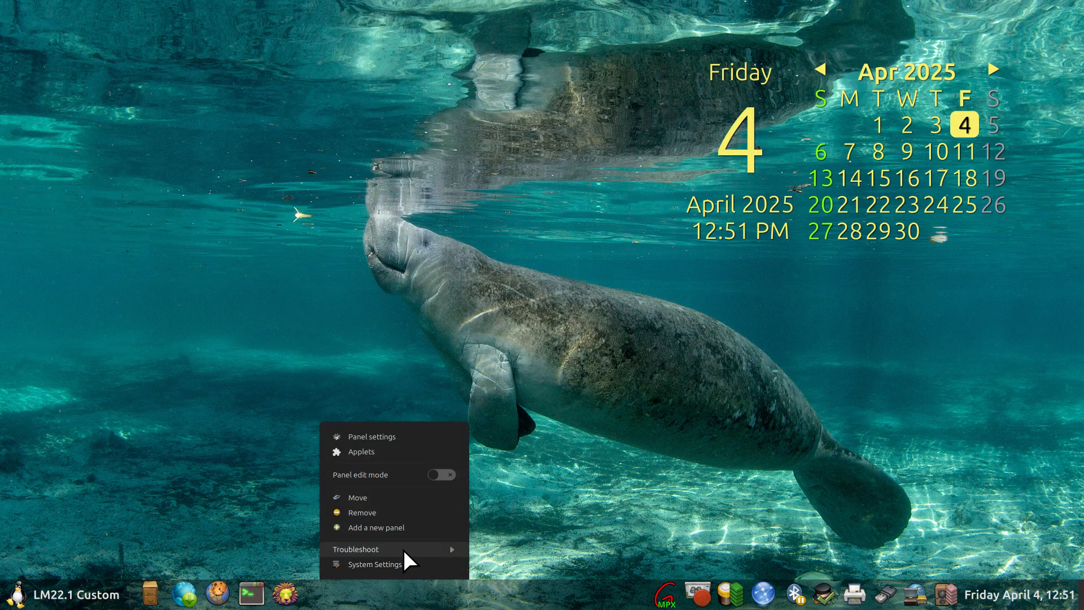
pyautogui.click(399, 548)
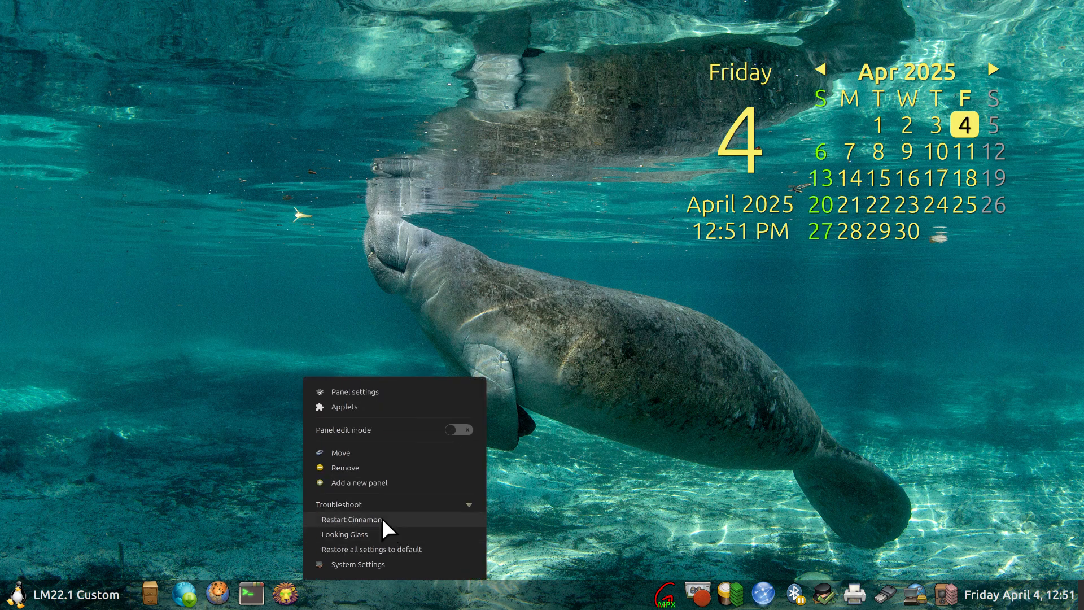
pyautogui.click(382, 518)
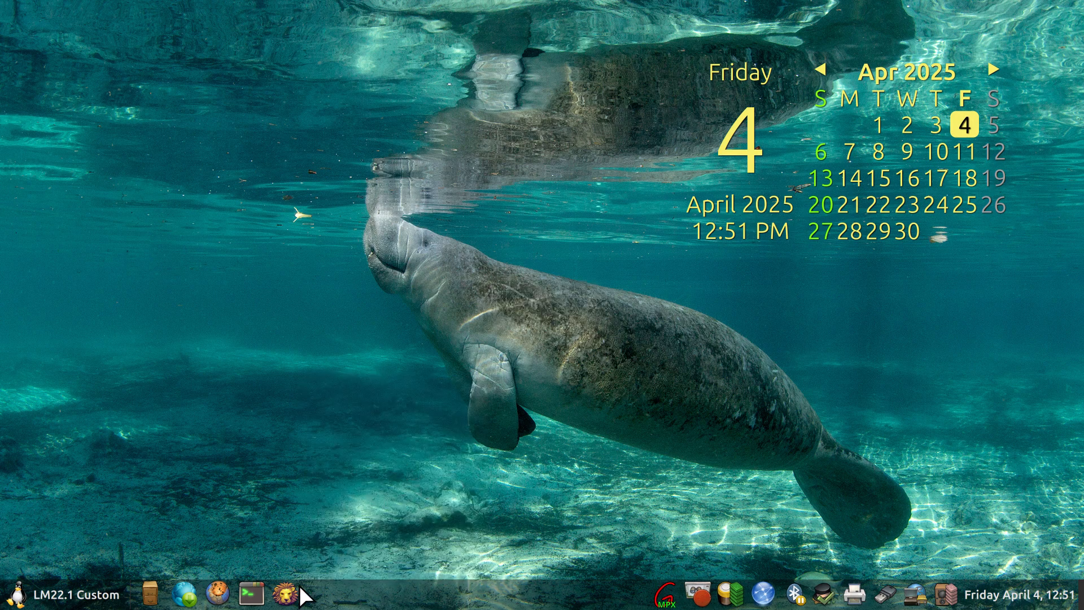
# Examine the application icons in the Internet and Games categories of the application menu
pyautogui.click(95, 595)
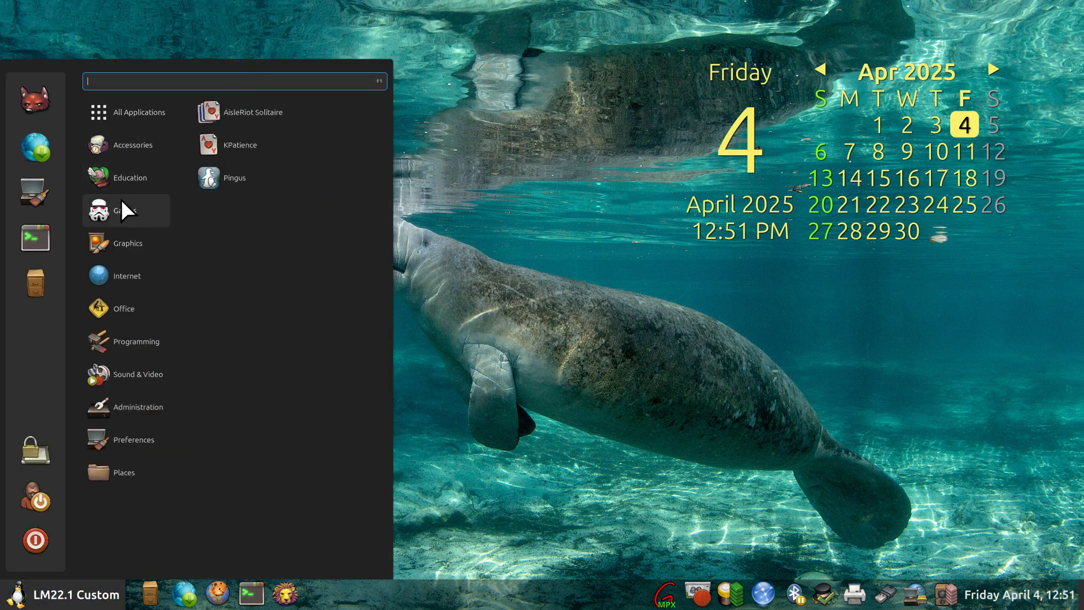
pyautogui.moveTo(127, 273)
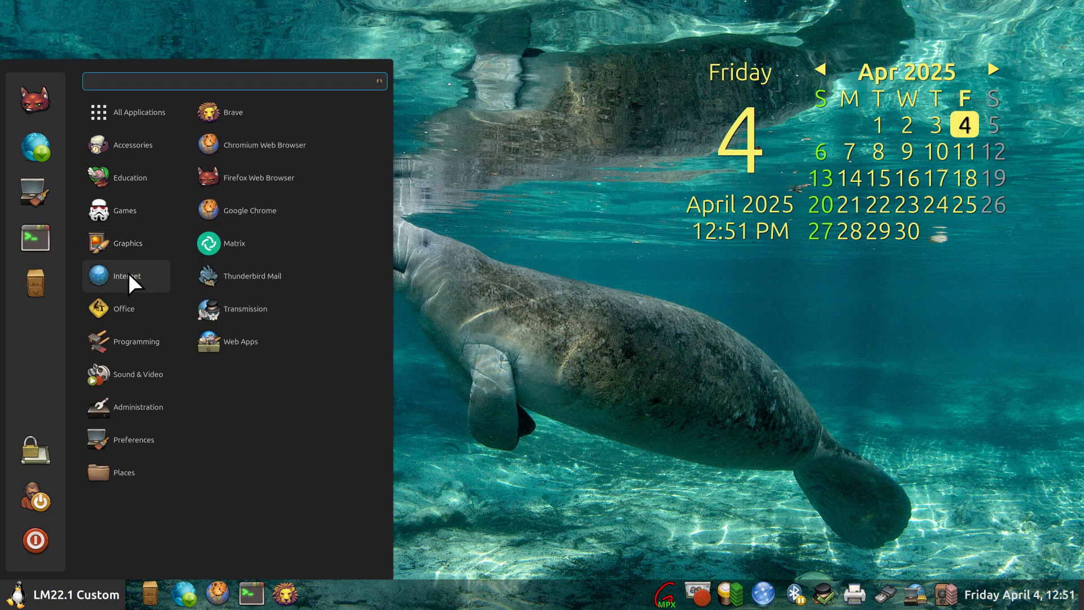
pyautogui.moveTo(121, 210)
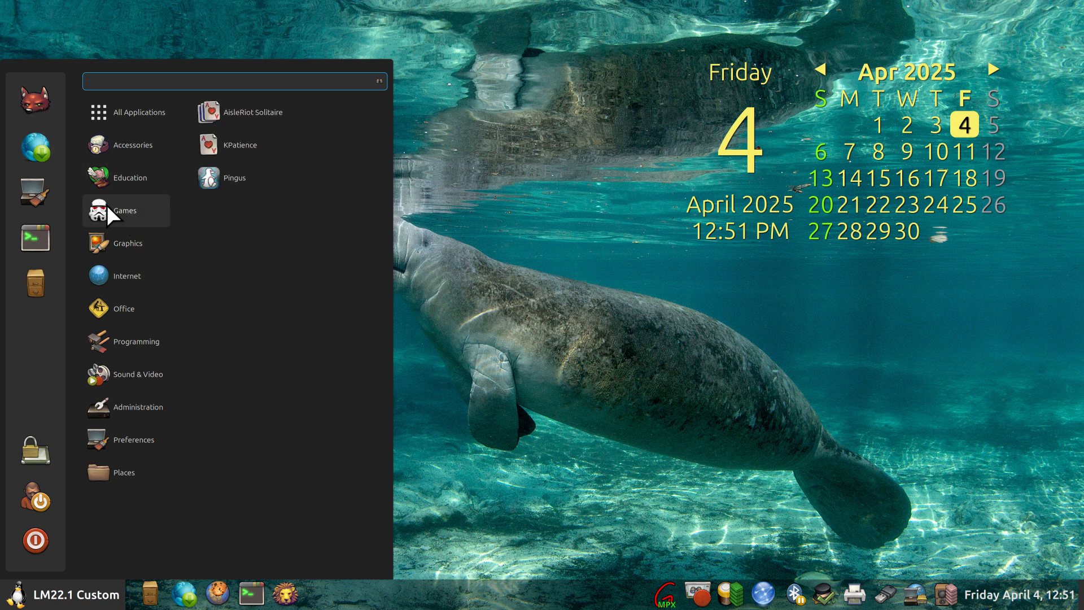
# Restore the application menu's system configuration in the menu editor and close the editor
pyautogui.click(483, 350)
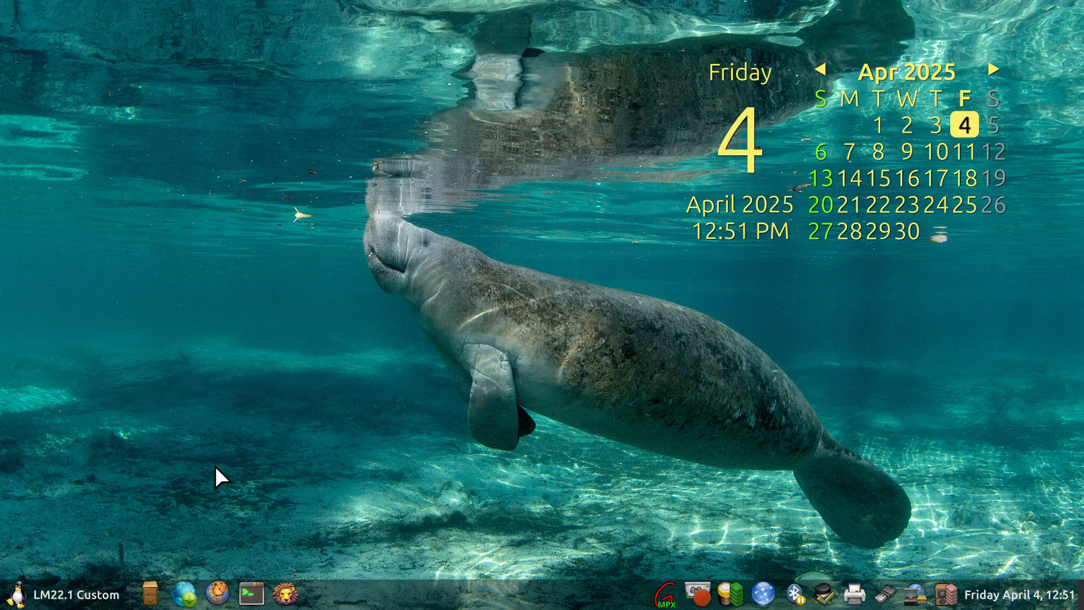
pyautogui.rightClick(25, 603)
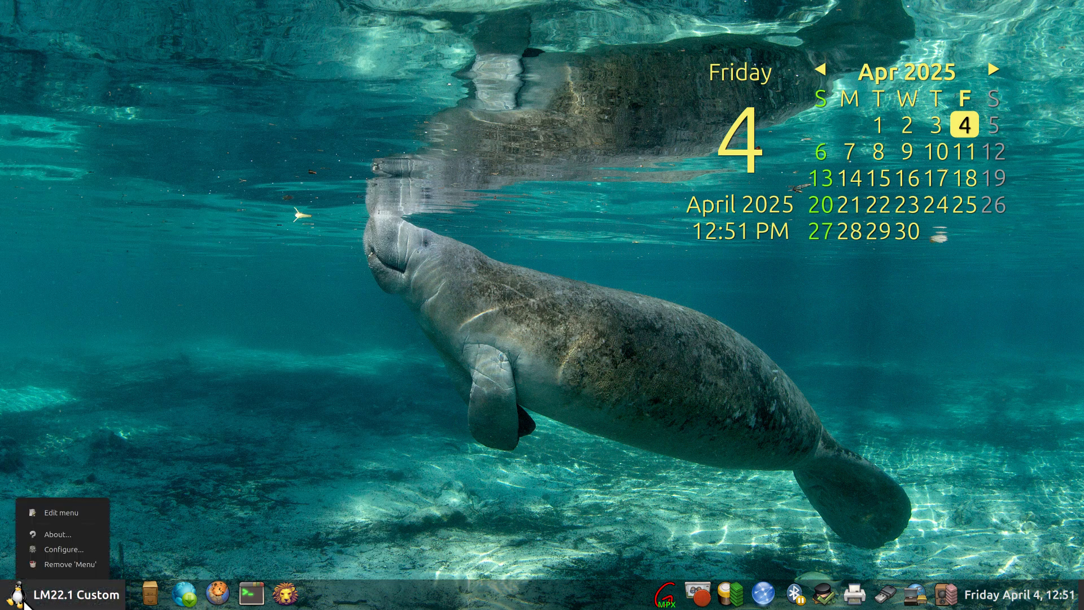
pyautogui.click(61, 512)
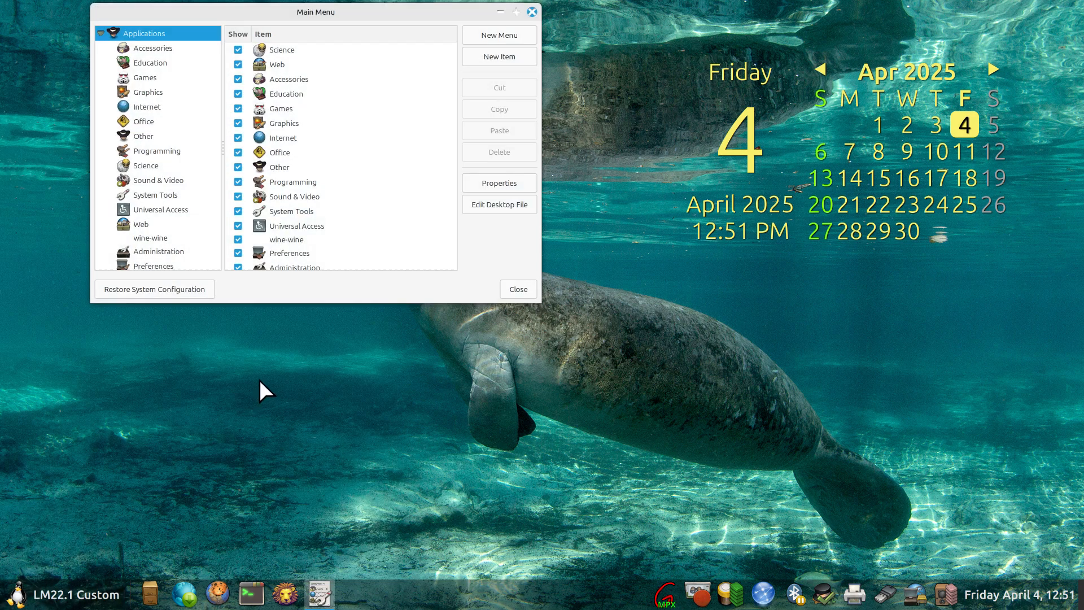
pyautogui.click(131, 289)
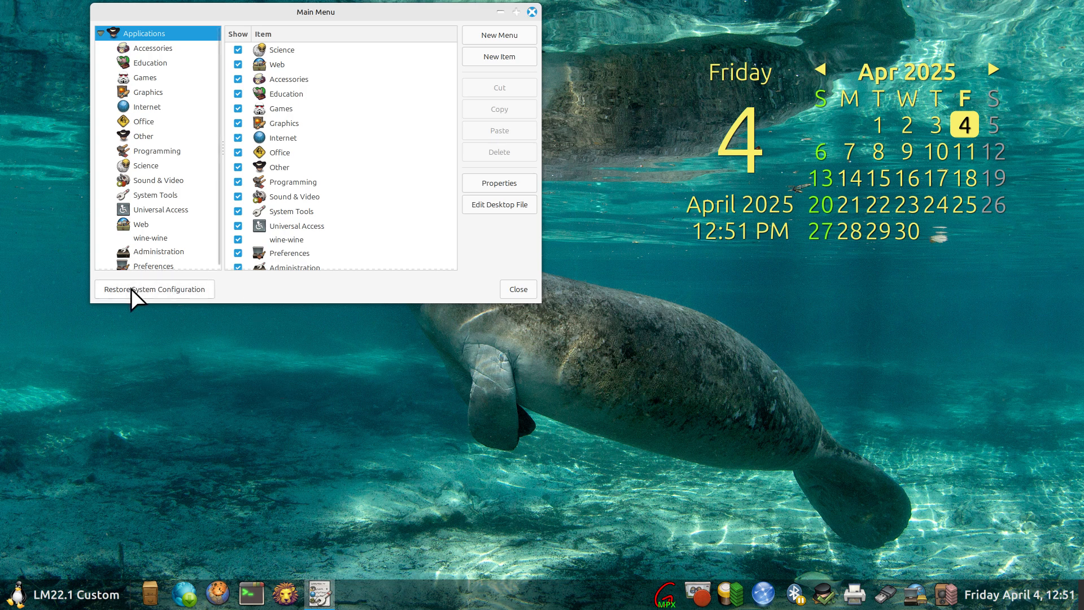
pyautogui.click(530, 10)
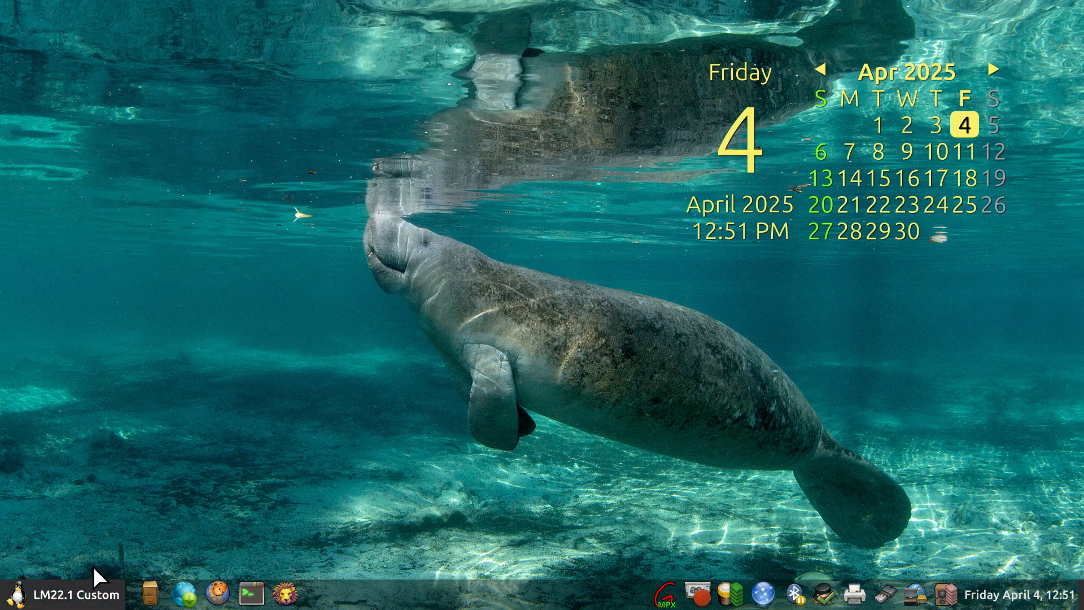
# Check the icons in the application menu and restart Cinnamon to reload the panel icons
pyautogui.click(90, 593)
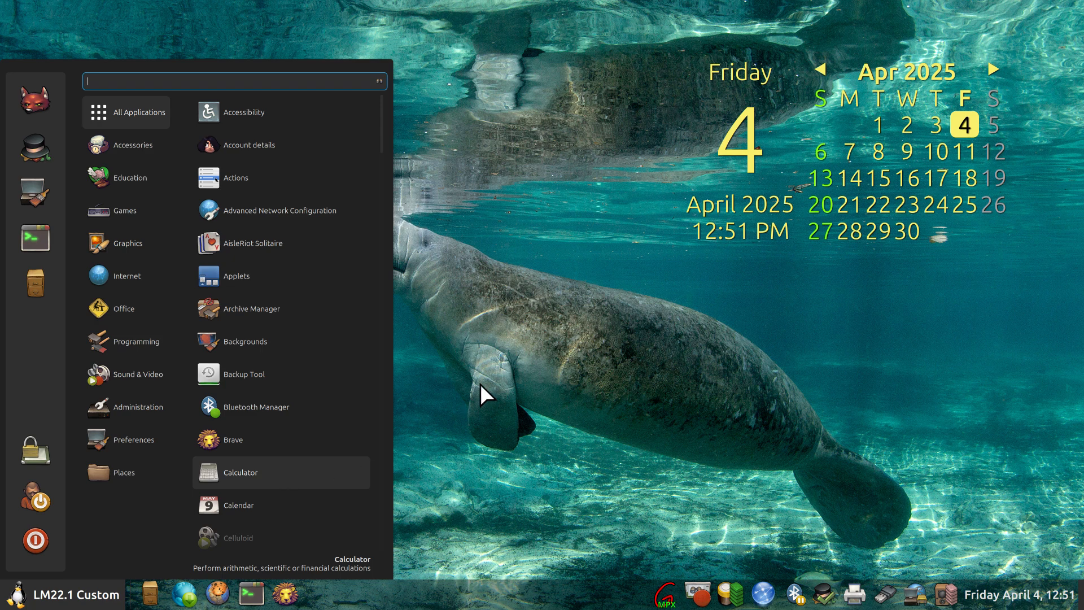
pyautogui.click(212, 581)
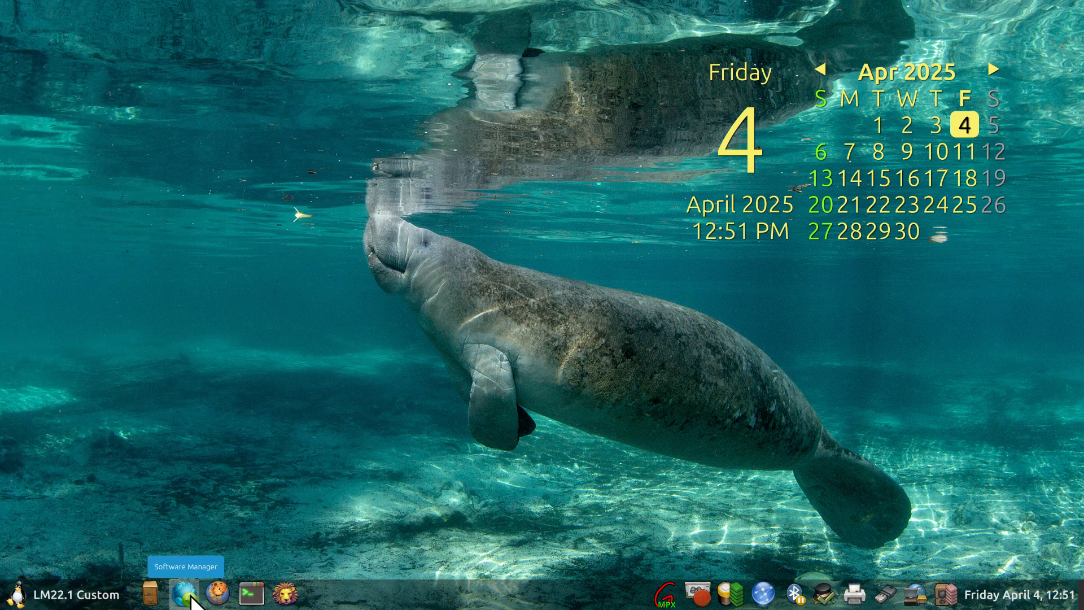
pyautogui.rightClick(422, 593)
pyautogui.click(429, 549)
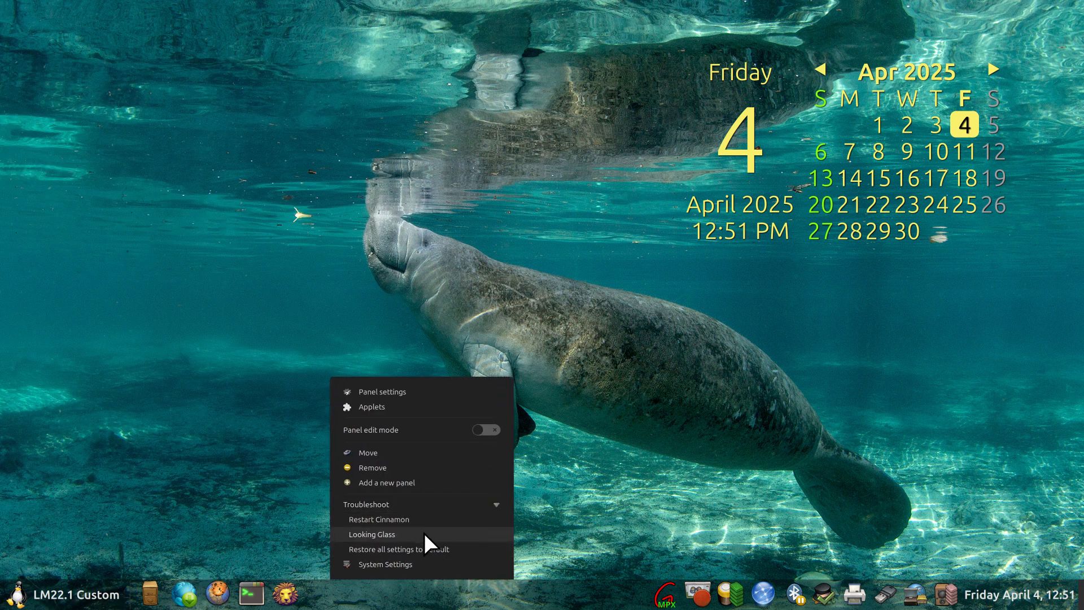
pyautogui.click(395, 520)
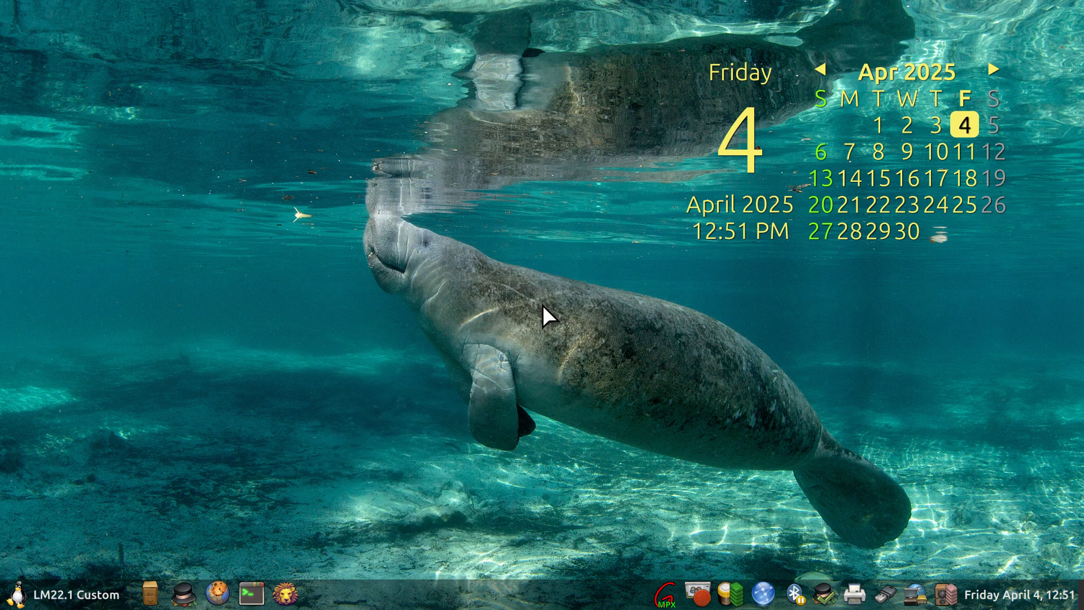
# Change the icon theme to Mint-Y-Sand, close System Settings and check the application menu's icons
pyautogui.rightClick(484, 596)
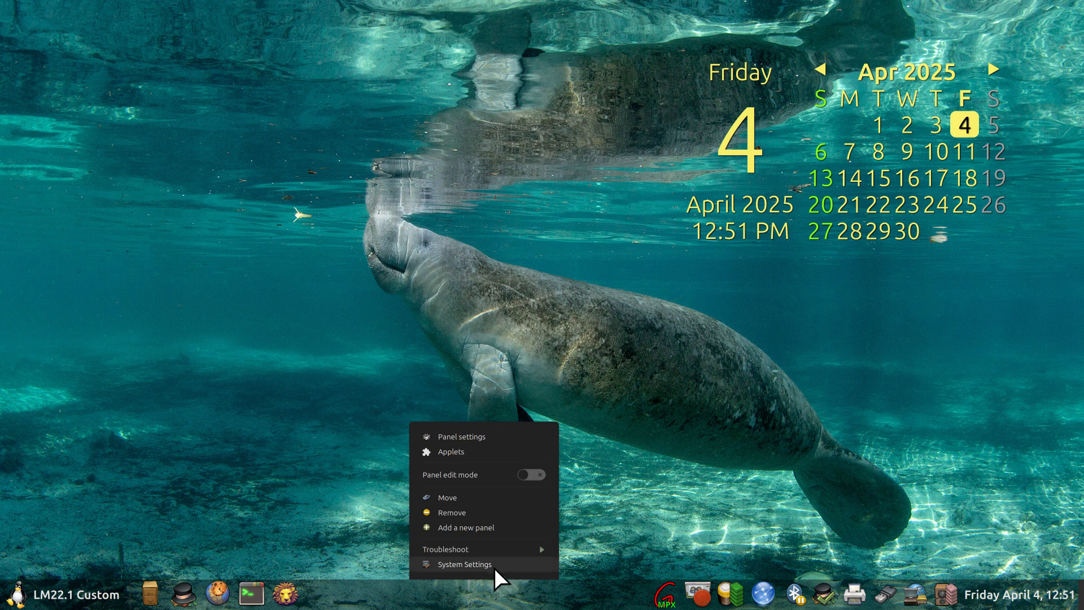
pyautogui.click(494, 565)
pyautogui.click(571, 226)
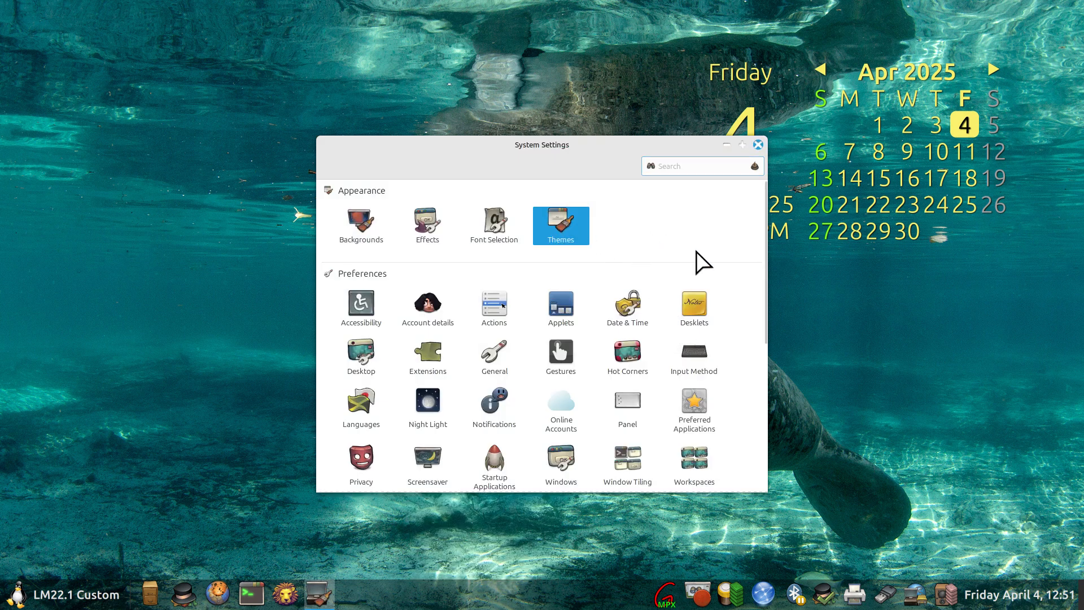
pyautogui.click(669, 300)
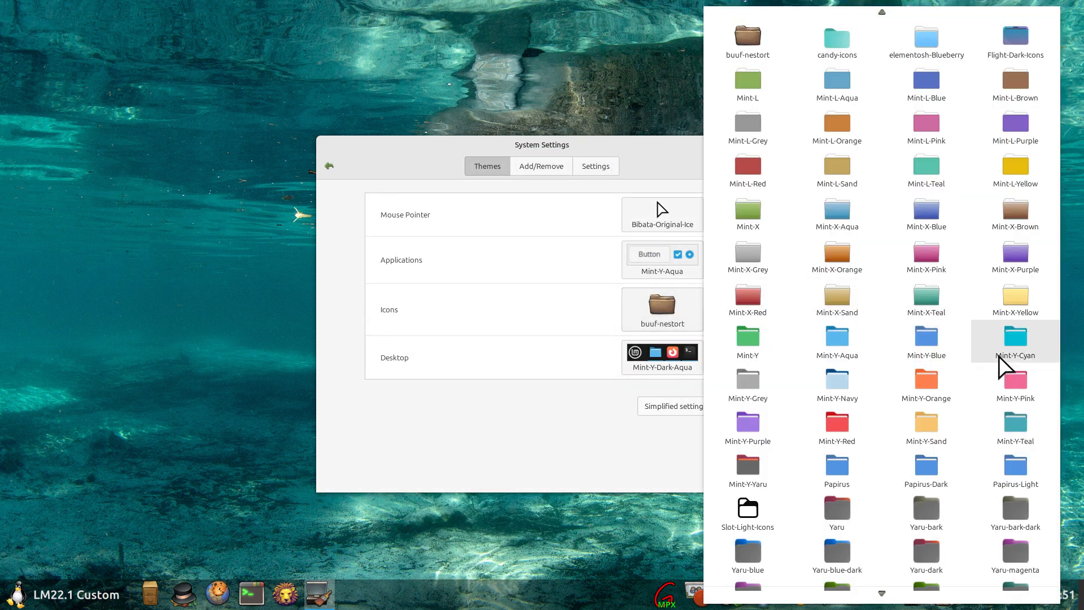
pyautogui.click(921, 421)
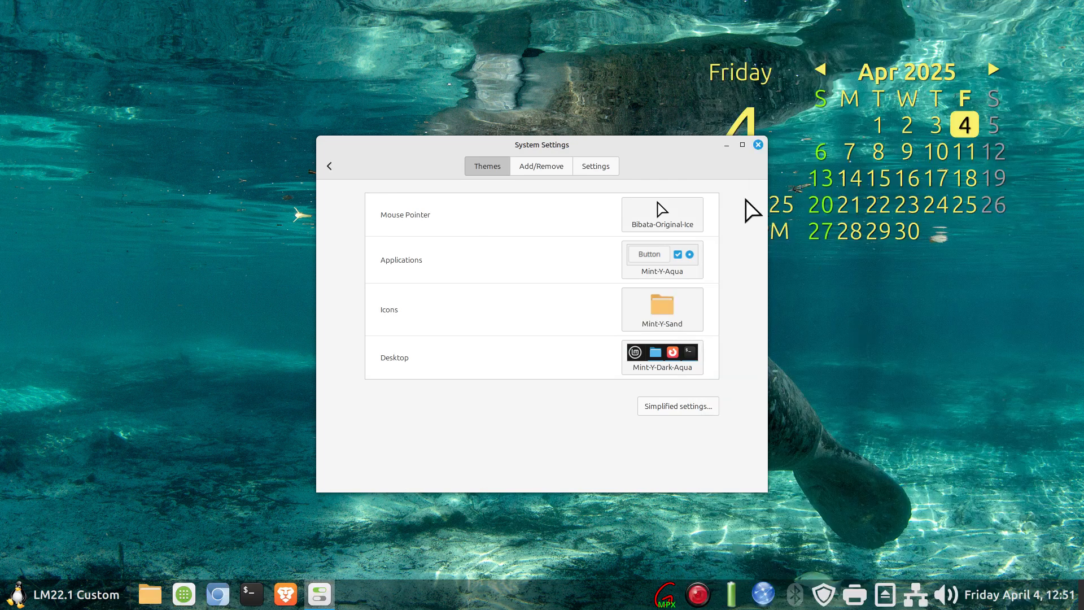
pyautogui.click(754, 146)
pyautogui.click(57, 593)
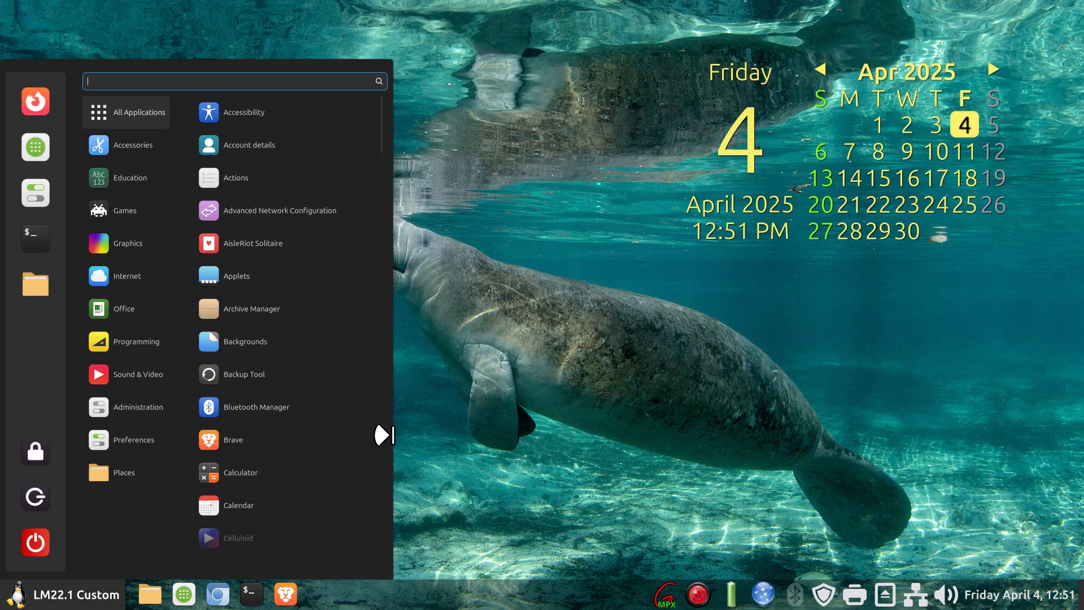
pyautogui.click(496, 398)
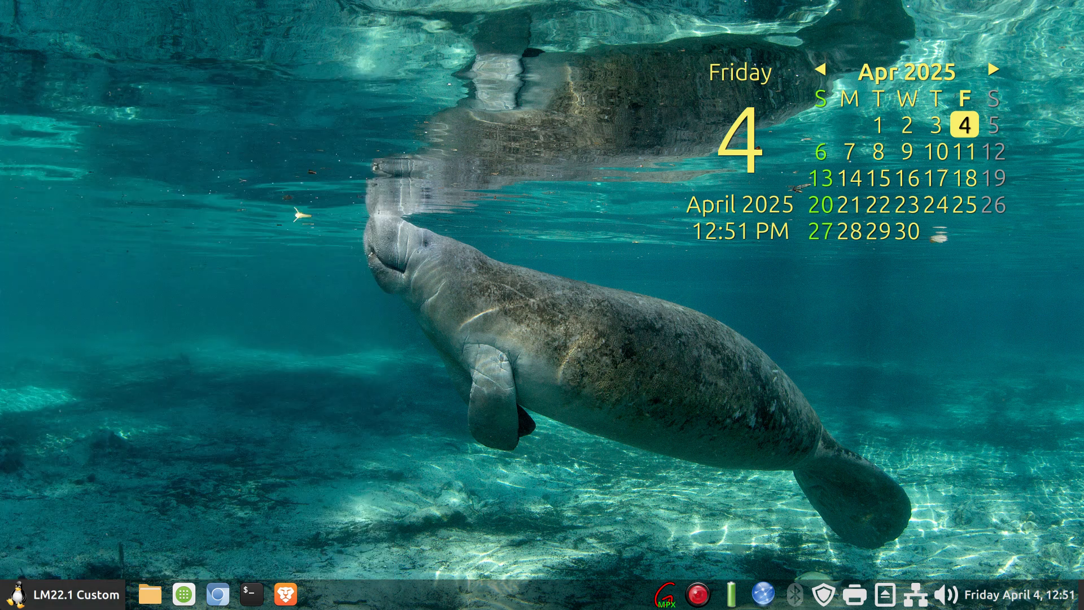
# Set the menu applet's custom icon to the Linux Mint icon linuxmint-logo-ring-symbolic
pyautogui.rightClick(22, 594)
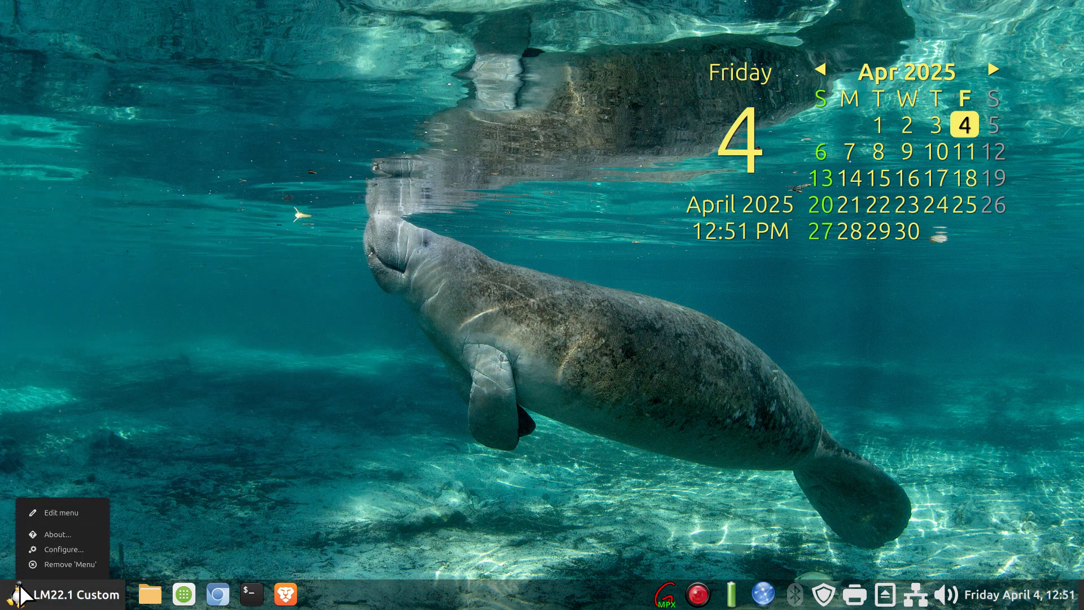
pyautogui.click(74, 549)
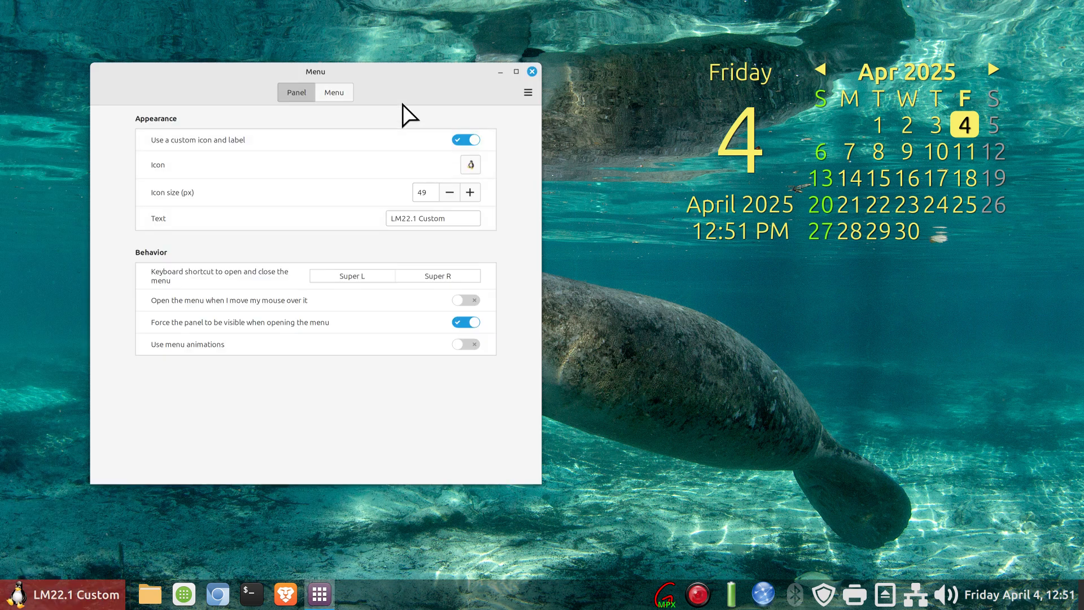
pyautogui.click(472, 164)
pyautogui.scroll(-3, 472, 310)
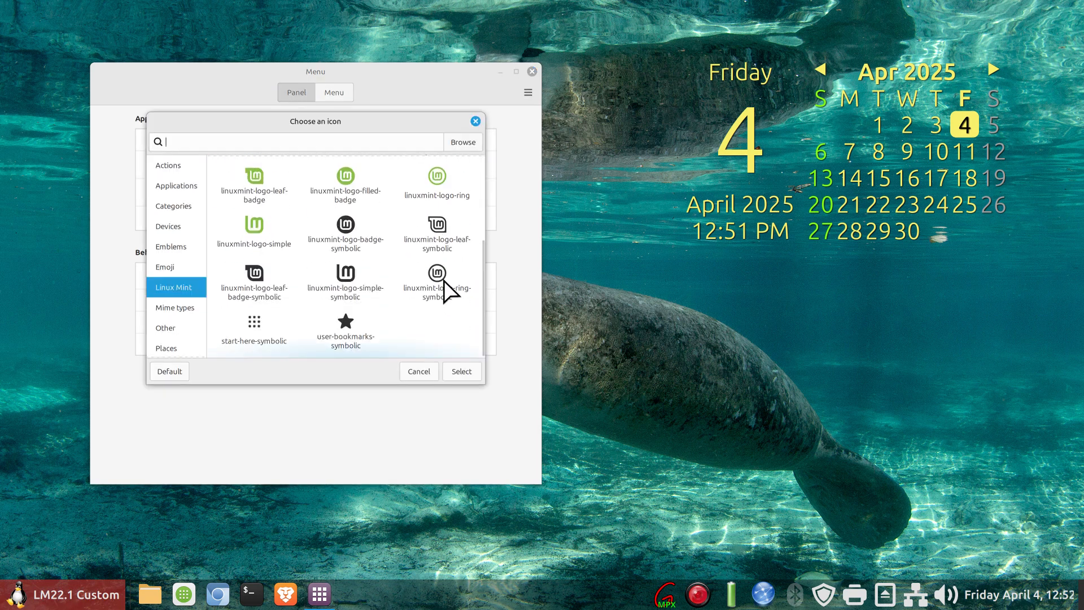
pyautogui.click(439, 276)
pyautogui.click(461, 369)
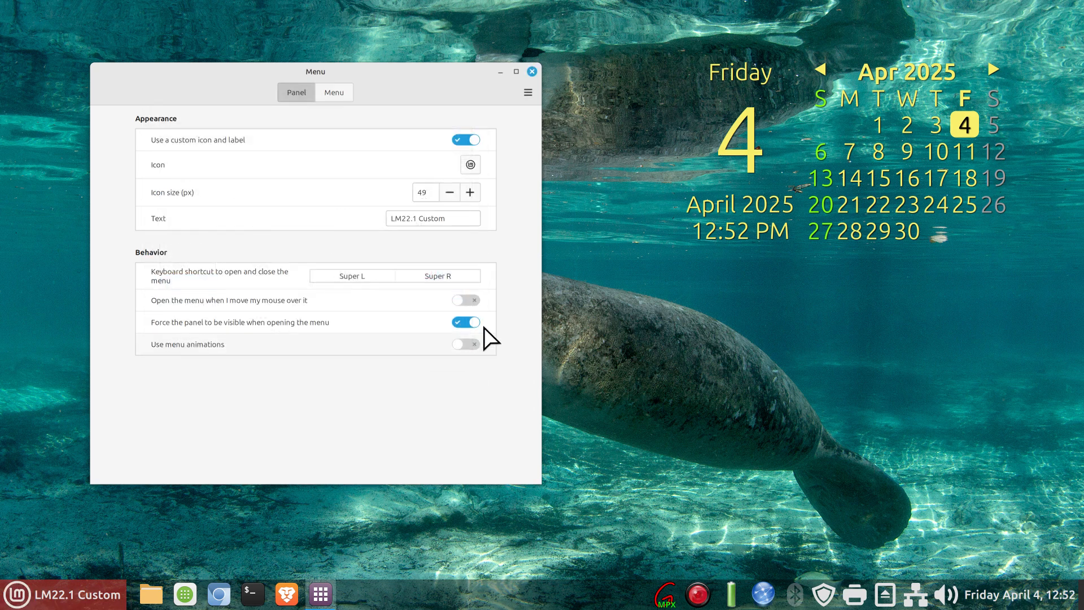
# Clear the menu applet's label text and close its configuration window
pyautogui.moveTo(458, 219); pyautogui.dragTo(355, 220)
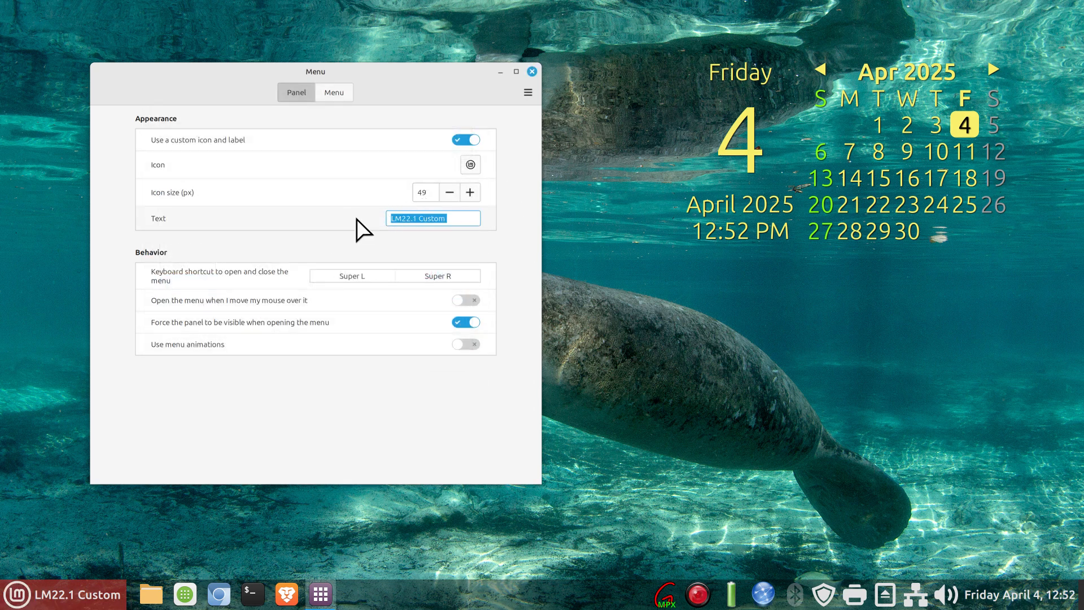
pyautogui.press('BackSpace')
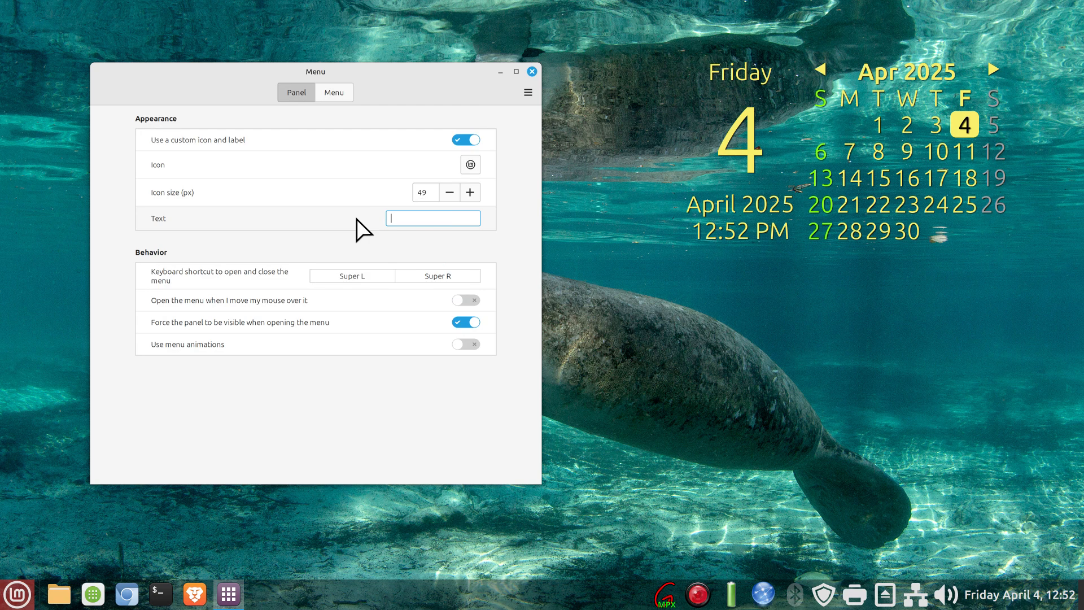
pyautogui.click(532, 71)
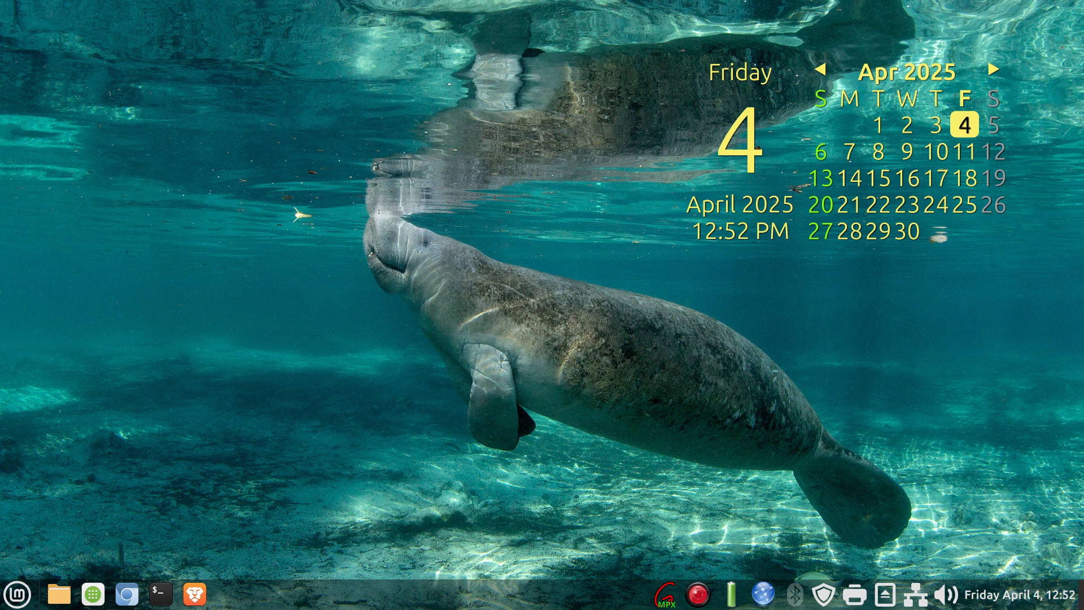
# Set Variety's indicator icon to Light in its preferences and close the preferences window
pyautogui.click(774, 596)
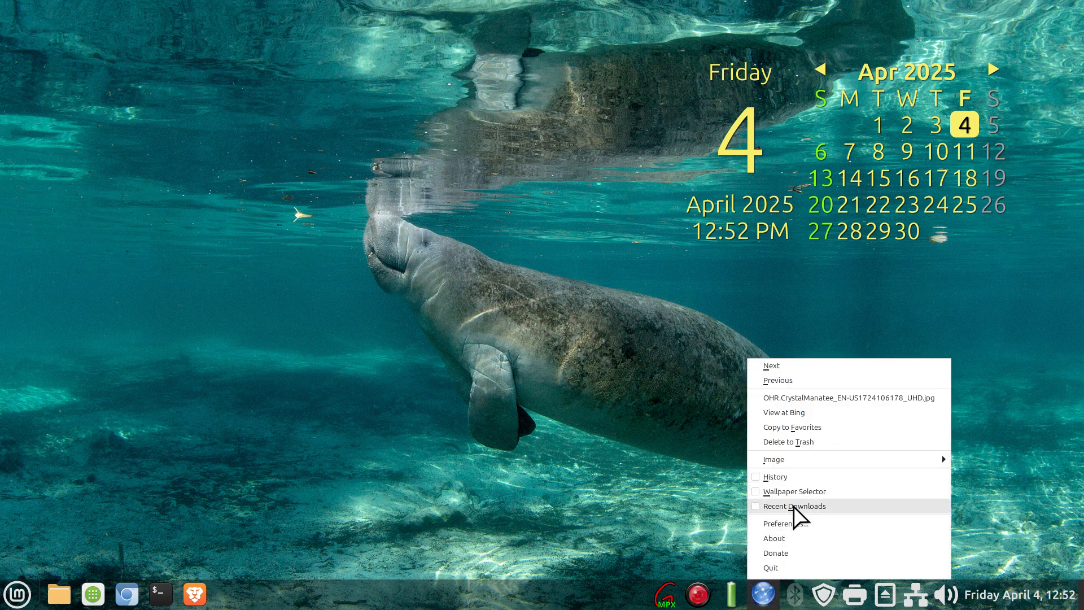
pyautogui.click(817, 525)
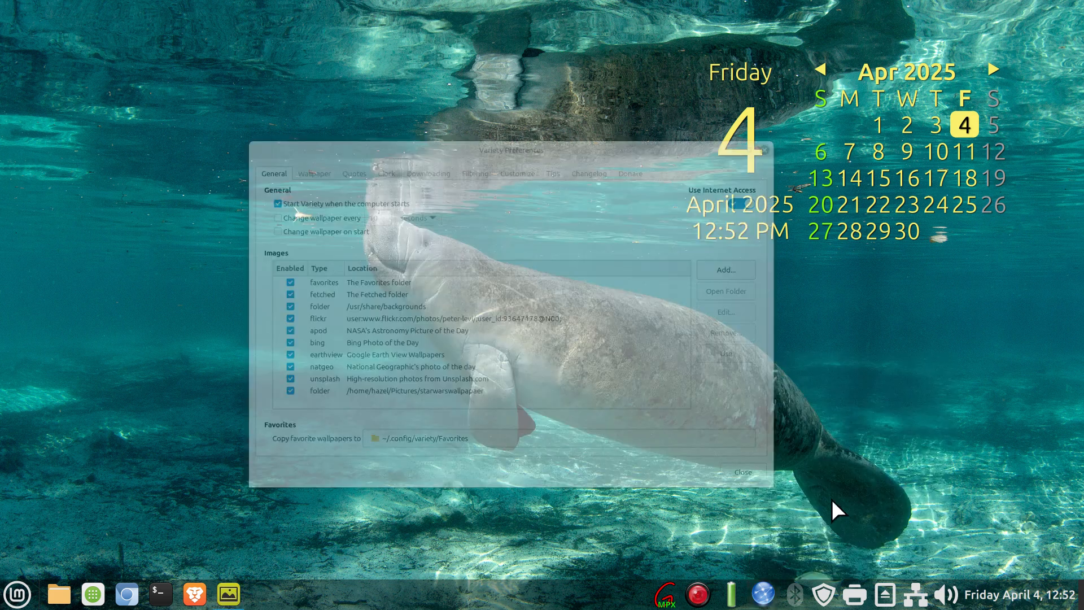
pyautogui.click(517, 169)
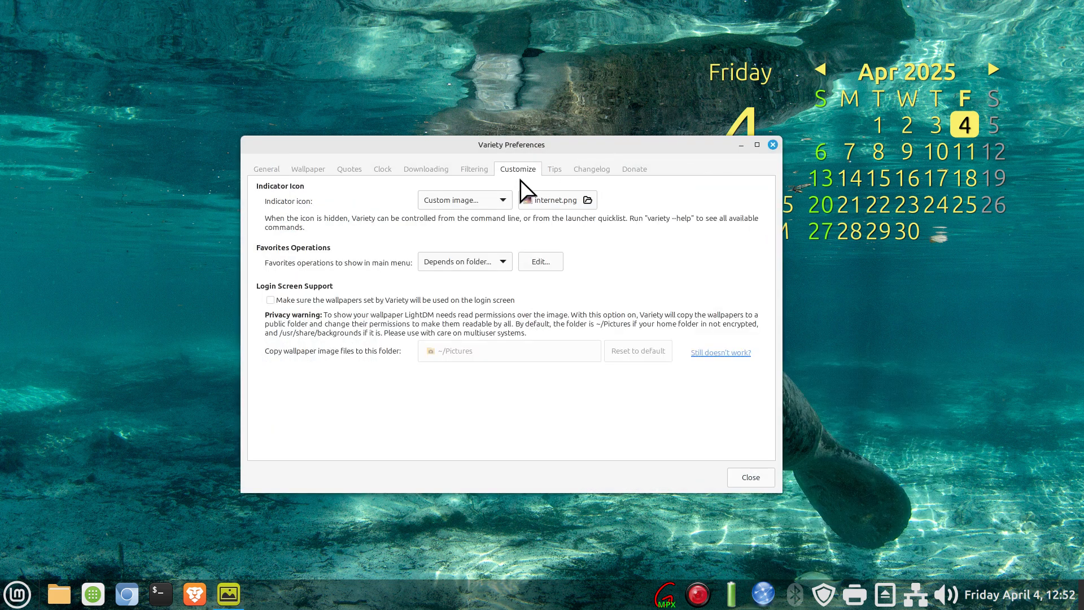
pyautogui.click(476, 201)
pyautogui.click(440, 83)
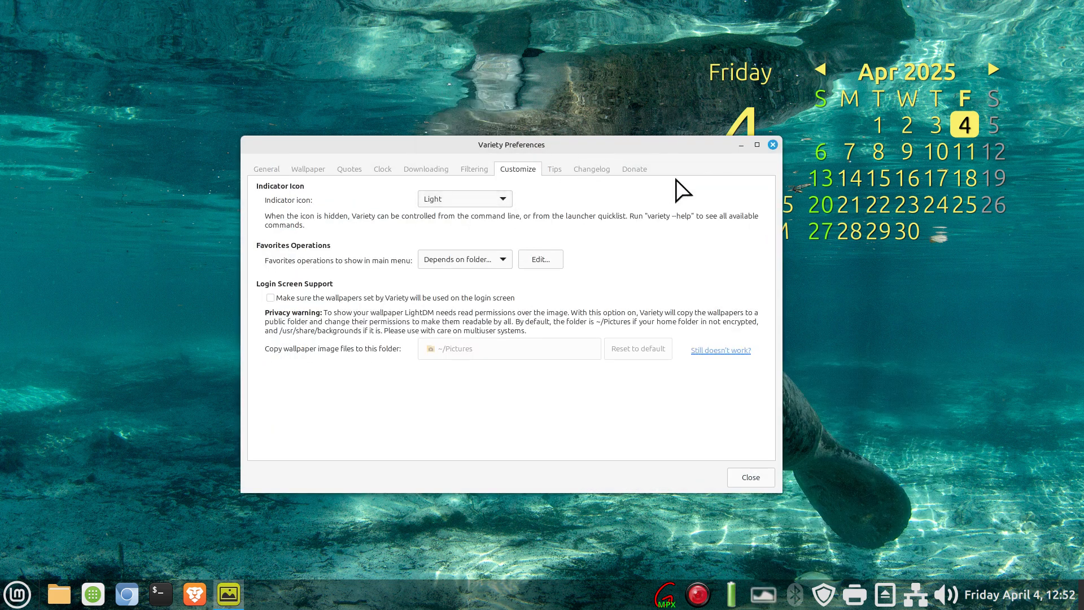
pyautogui.click(772, 143)
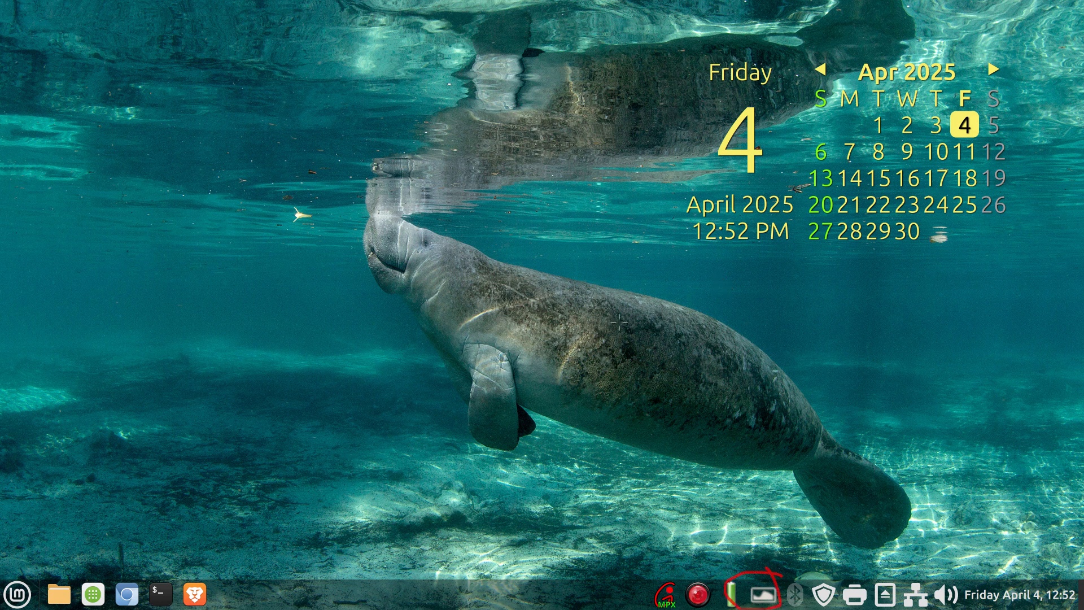
pyautogui.hotkey('shift', 'F9')
# Open the menu editor and examine the entries in Accessories and Administration, including Software Manager
pyautogui.rightClick(17, 594)
pyautogui.click(46, 513)
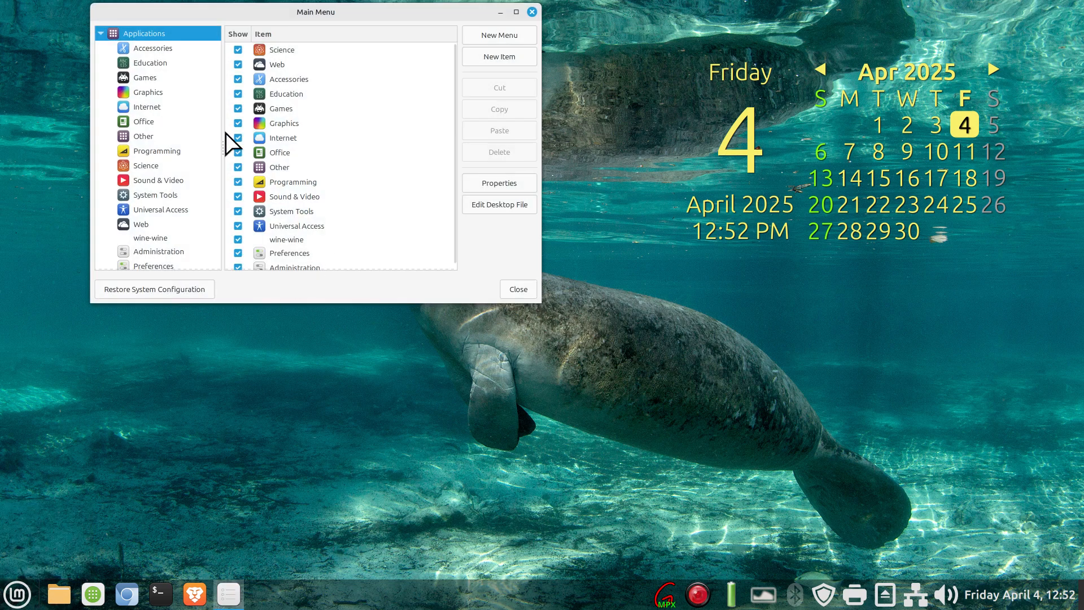
pyautogui.click(162, 48)
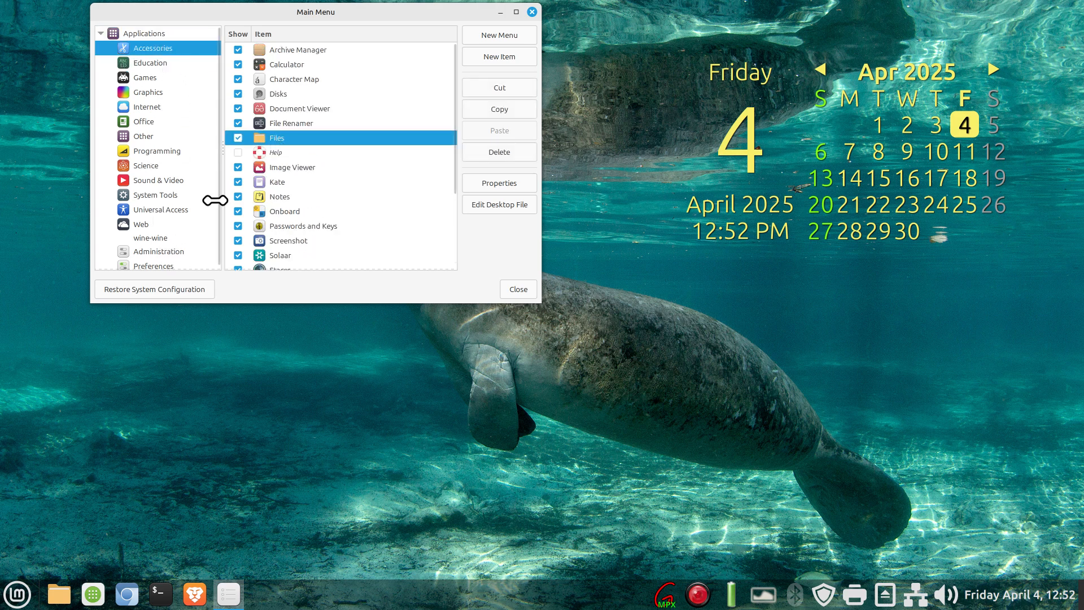
pyautogui.click(170, 252)
pyautogui.click(304, 233)
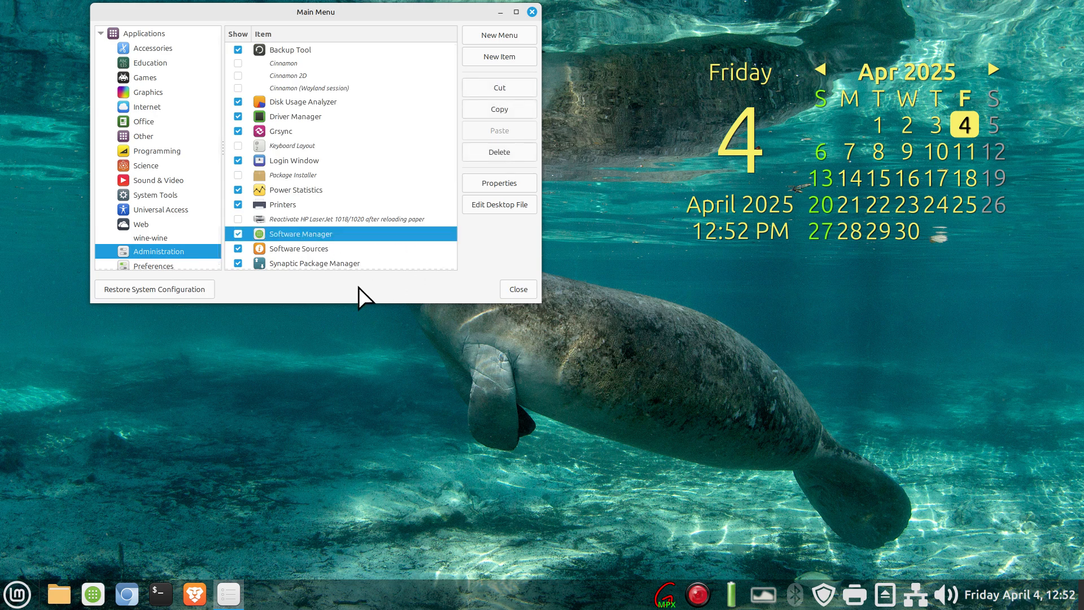
# Examine the icon choices in the Games category's properties and dismiss both dialogs
pyautogui.click(127, 78)
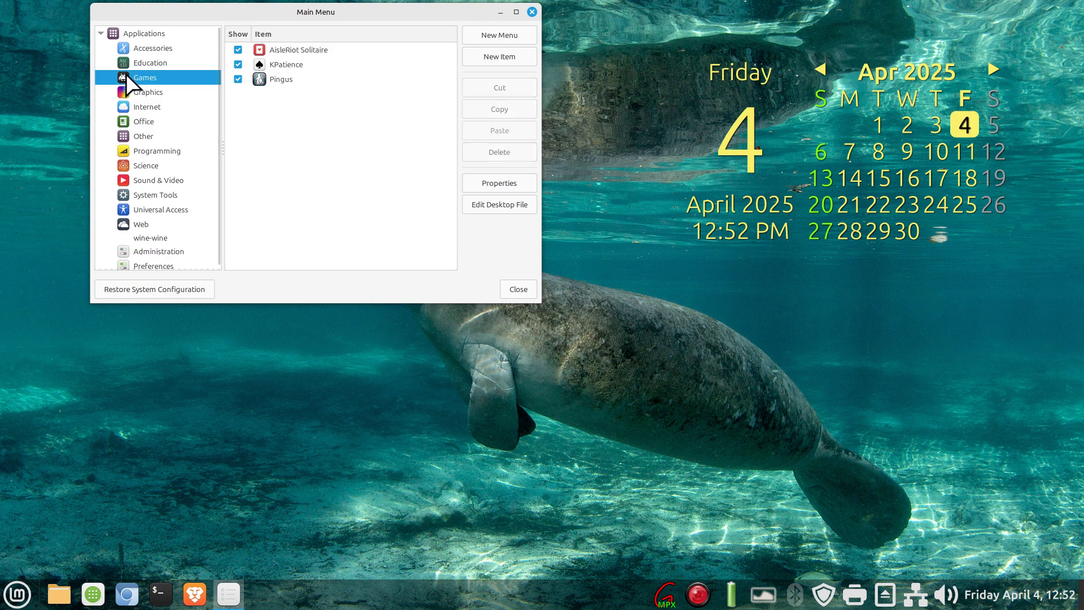
pyautogui.click(487, 182)
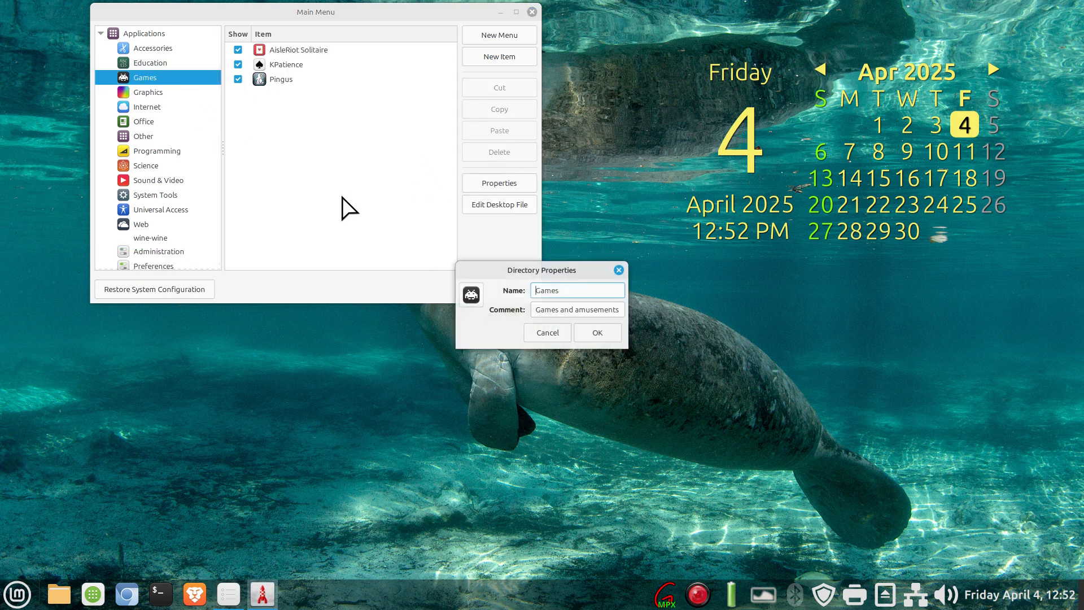
pyautogui.click(472, 292)
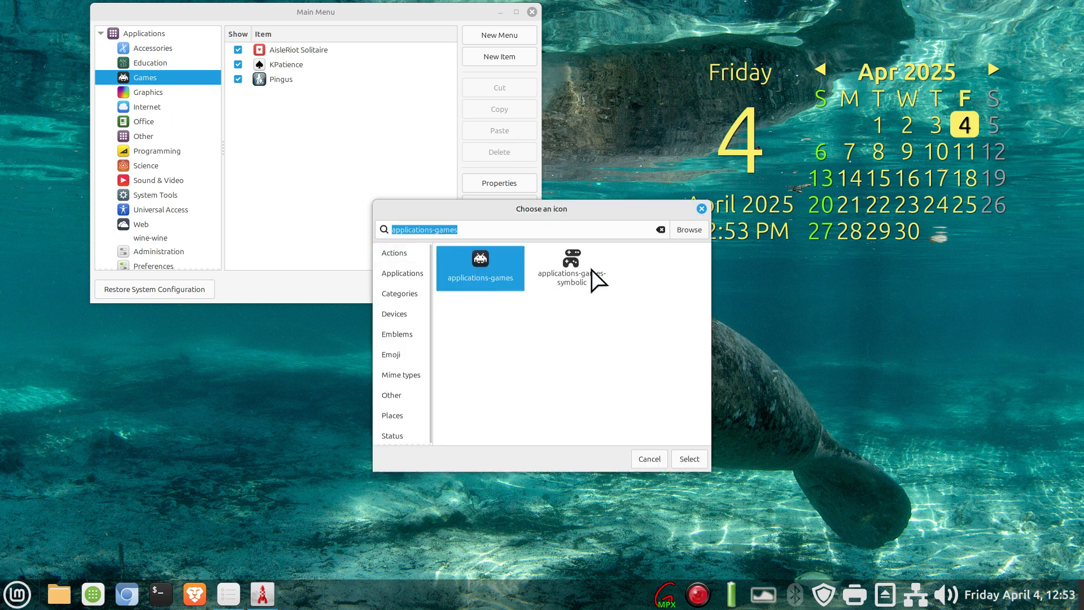
pyautogui.click(648, 458)
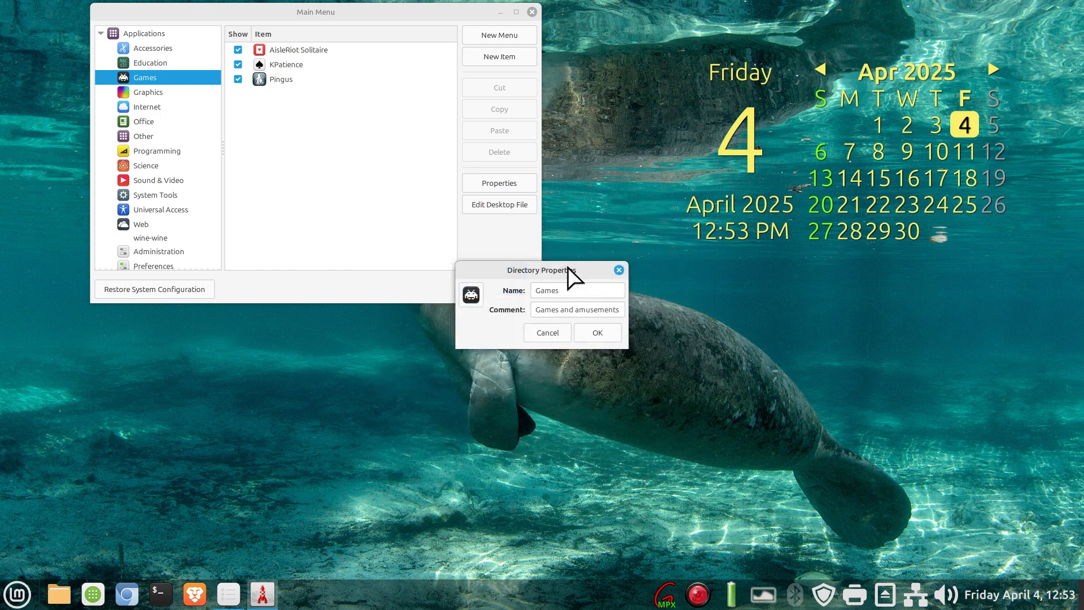
pyautogui.click(624, 271)
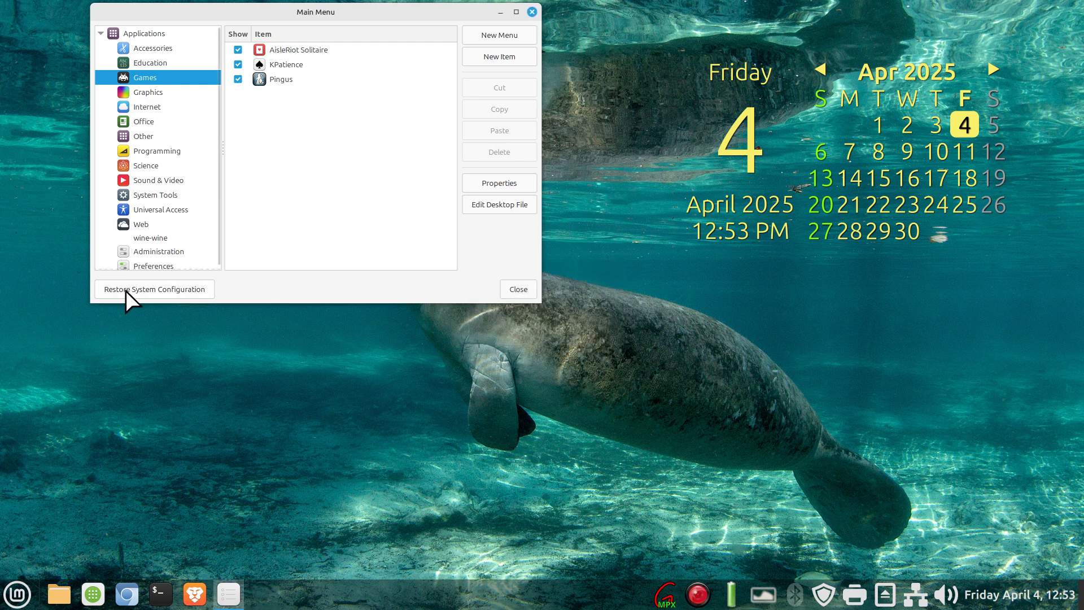
# Close the menu editor and open the Cursors category of Gnome-look.org in the Chromium browser
pyautogui.click(532, 12)
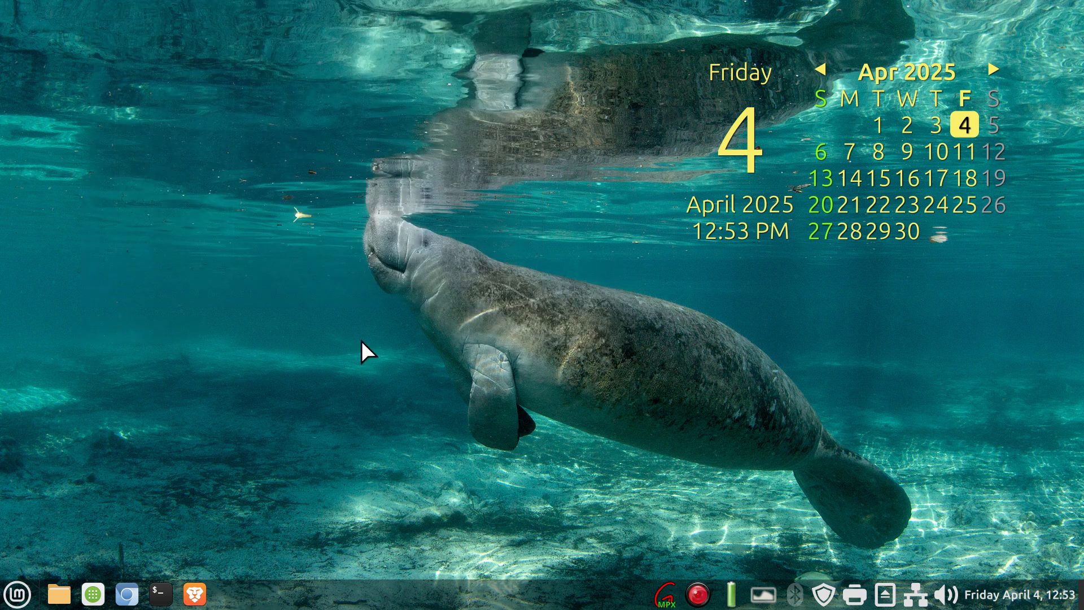
pyautogui.click(128, 594)
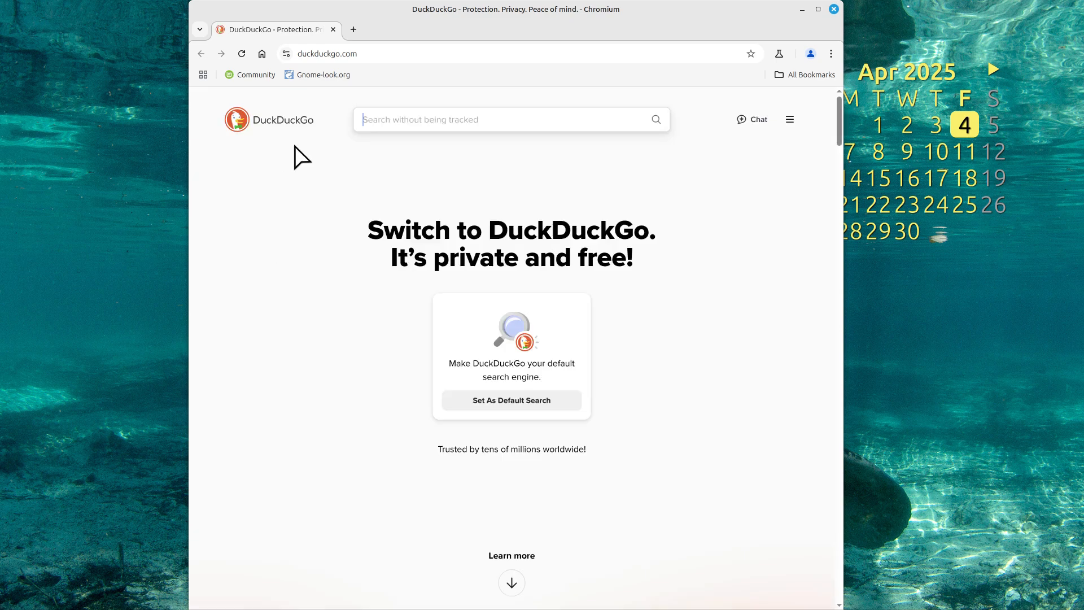
pyautogui.click(311, 75)
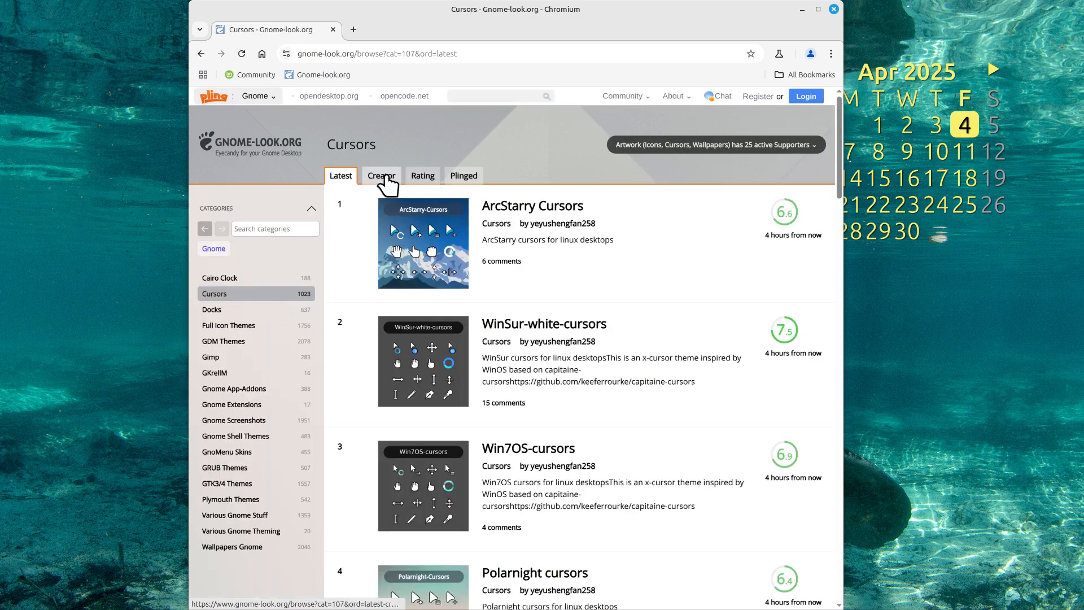
# Sort the cursor themes by rating, look through the top-rated entries, and close the browser
pyautogui.click(418, 174)
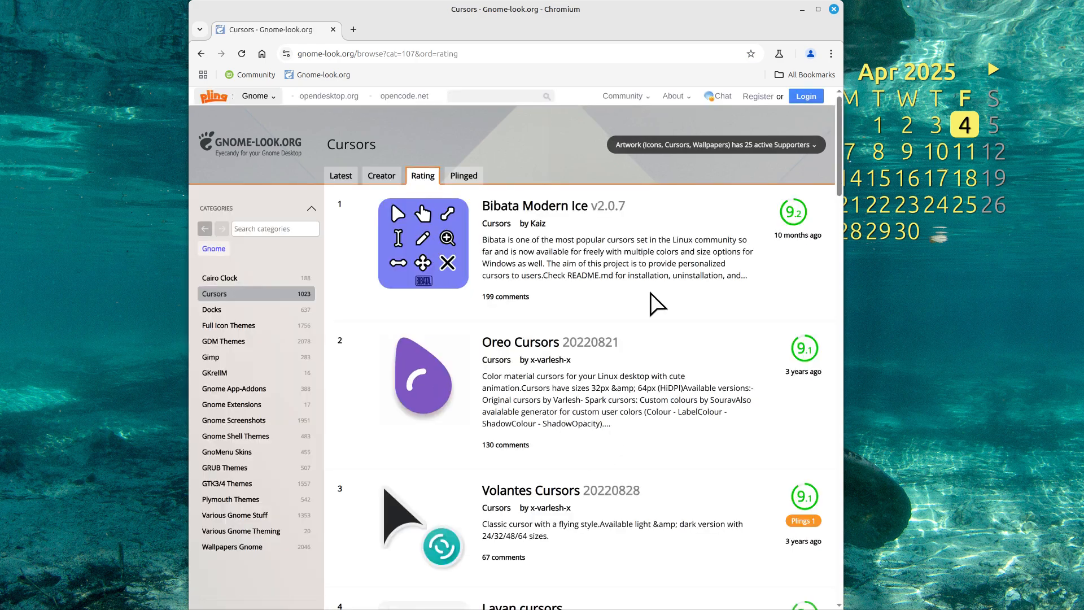
pyautogui.scroll(-5, 605, 398)
pyautogui.scroll(-8, 605, 400)
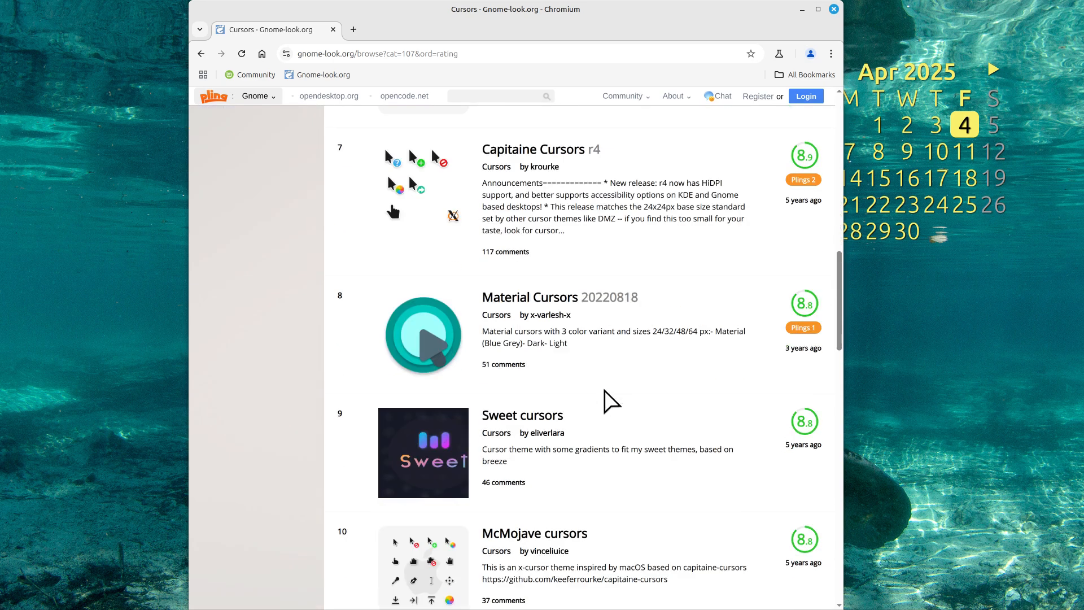
pyautogui.click(833, 9)
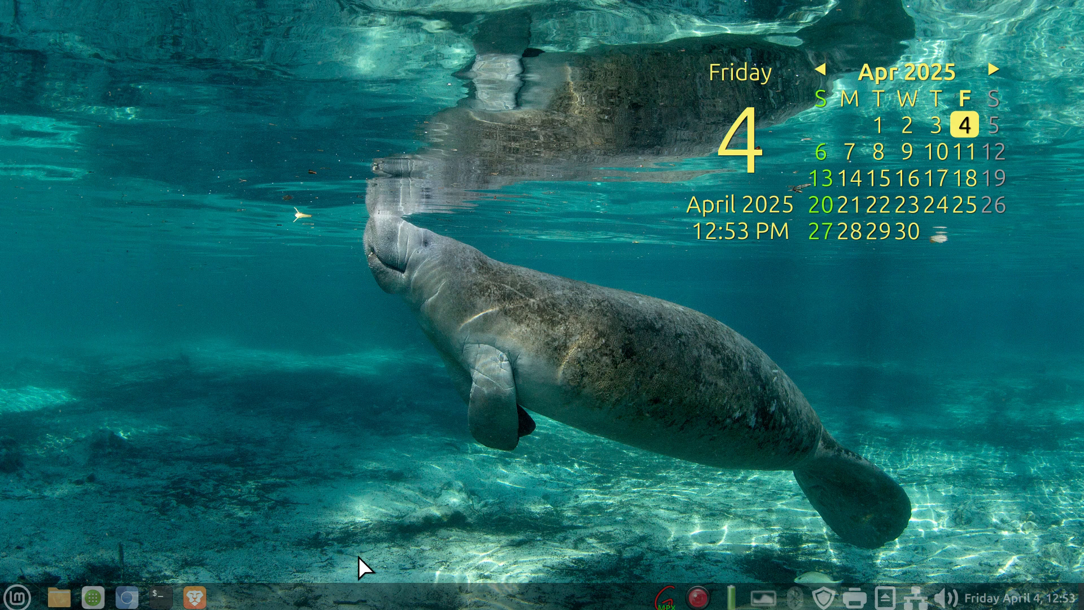